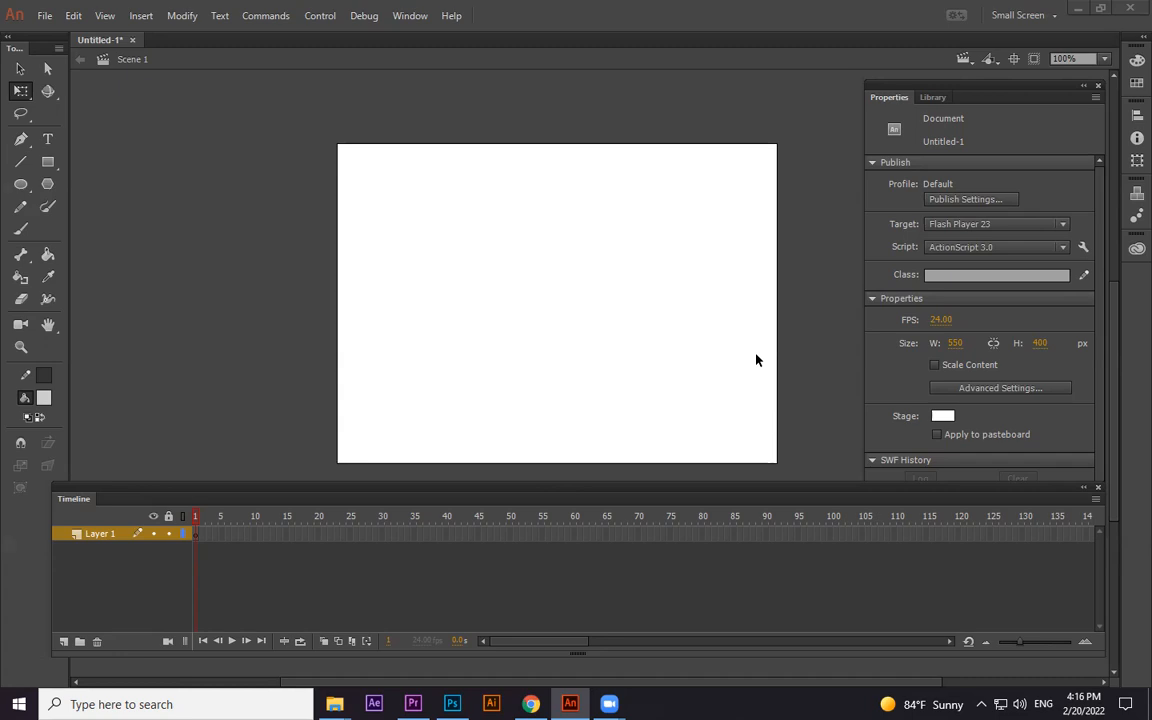
{"action": "left_click", "coordinate": [1077, 8]}
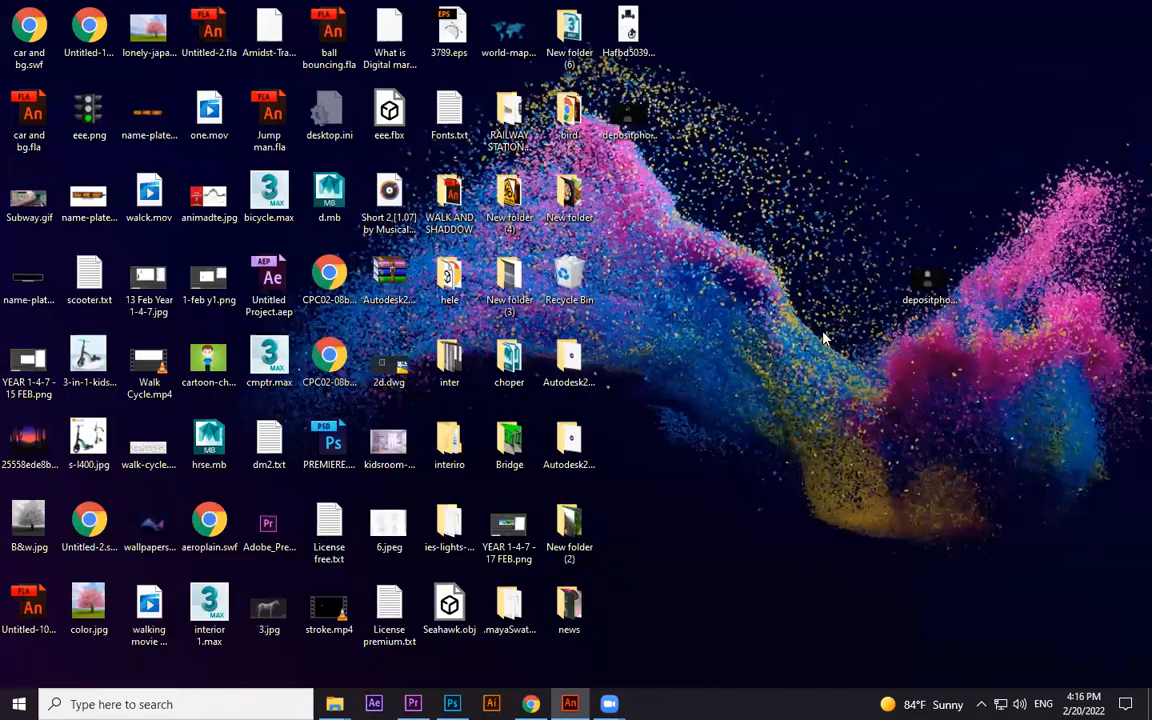
{"action": "left_click", "coordinate": [937, 286]}
{"action": "left_click", "coordinate": [755, 440]}
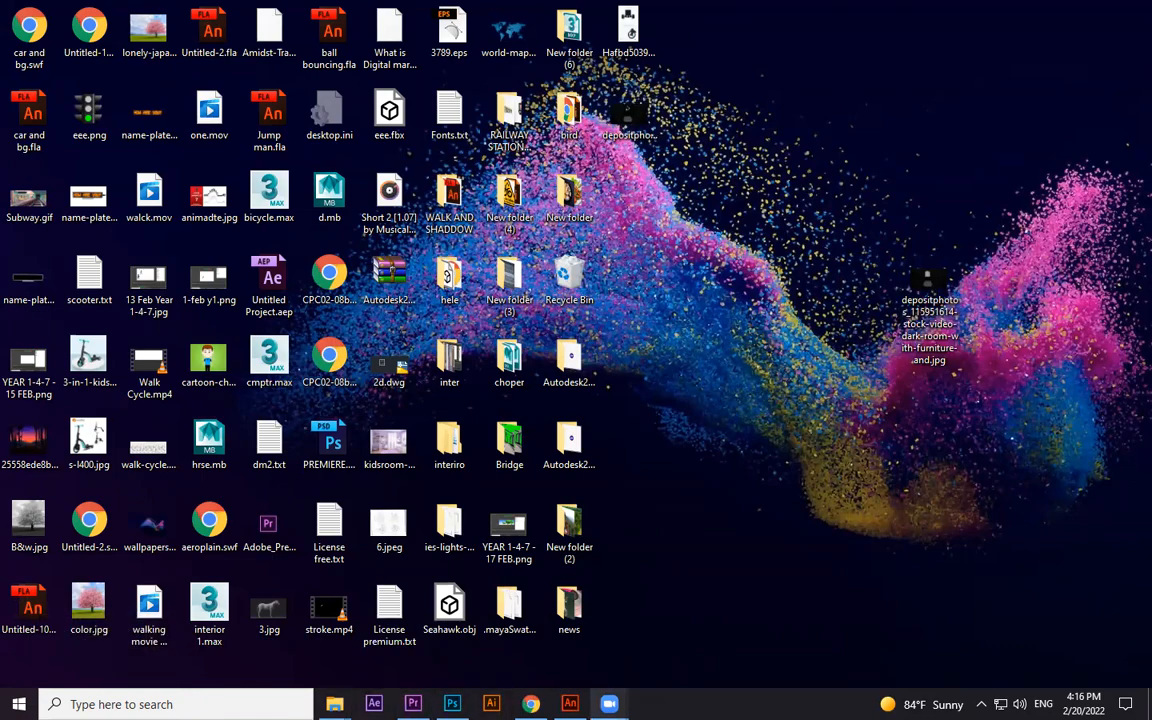
{"action": "left_click", "coordinate": [570, 704]}
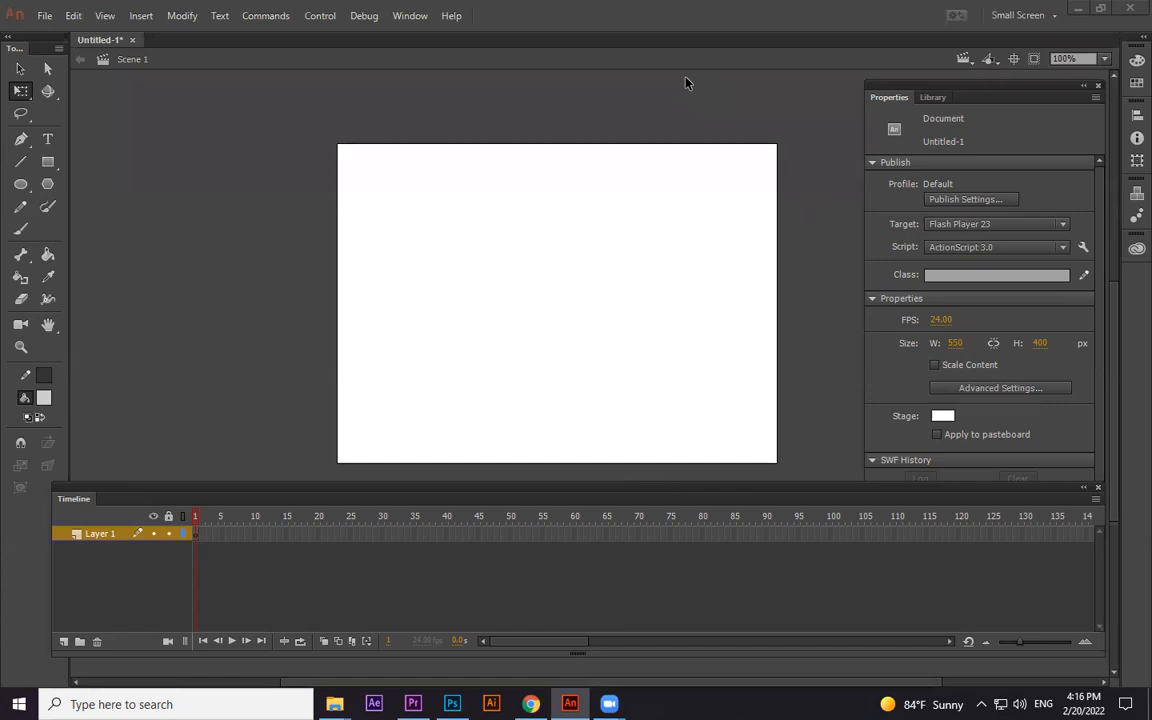
Open FRONT WALK-.fla from the desktop and enter the walking man's symbol for editing
{"action": "key", "text": "super+d"}
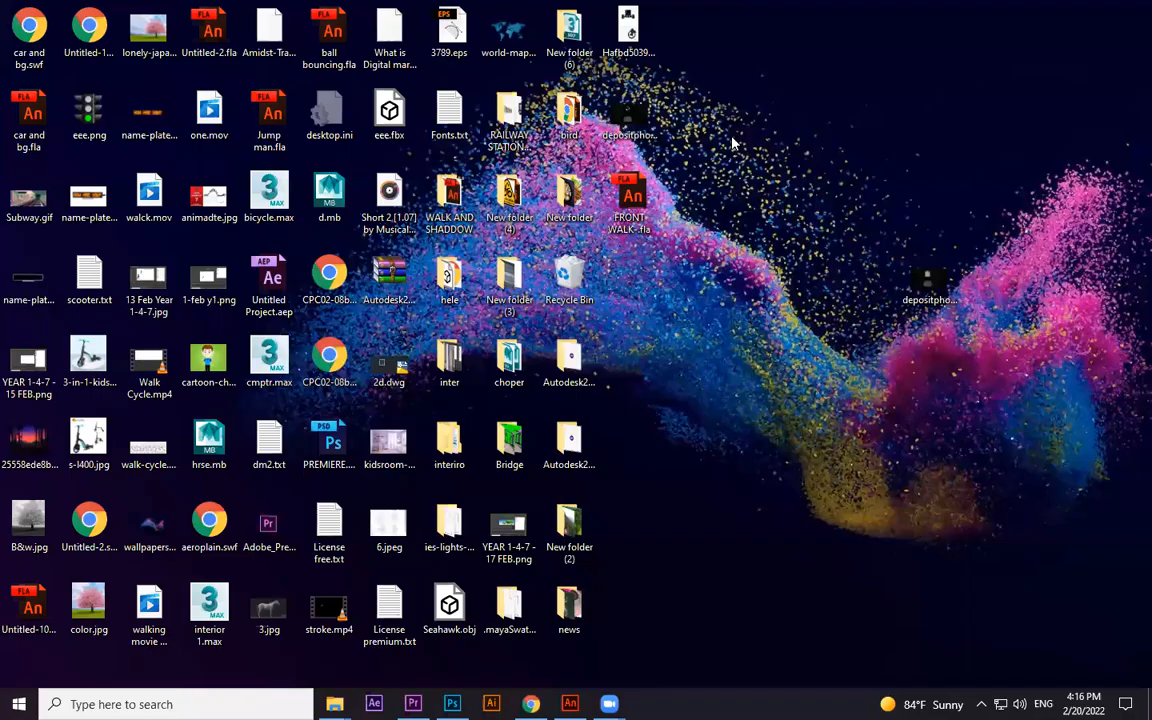
{"action": "double_click", "coordinate": [631, 197]}
{"action": "left_click", "coordinate": [712, 392]}
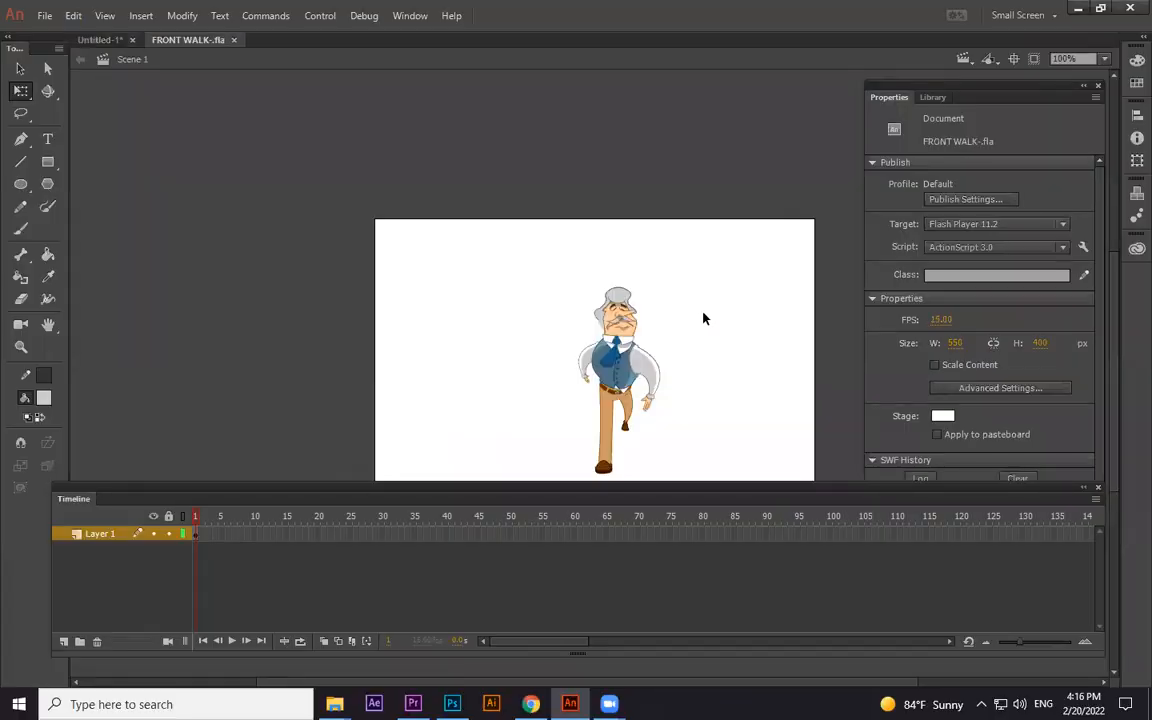
{"action": "left_click", "coordinate": [618, 315]}
{"action": "double_click", "coordinate": [618, 315]}
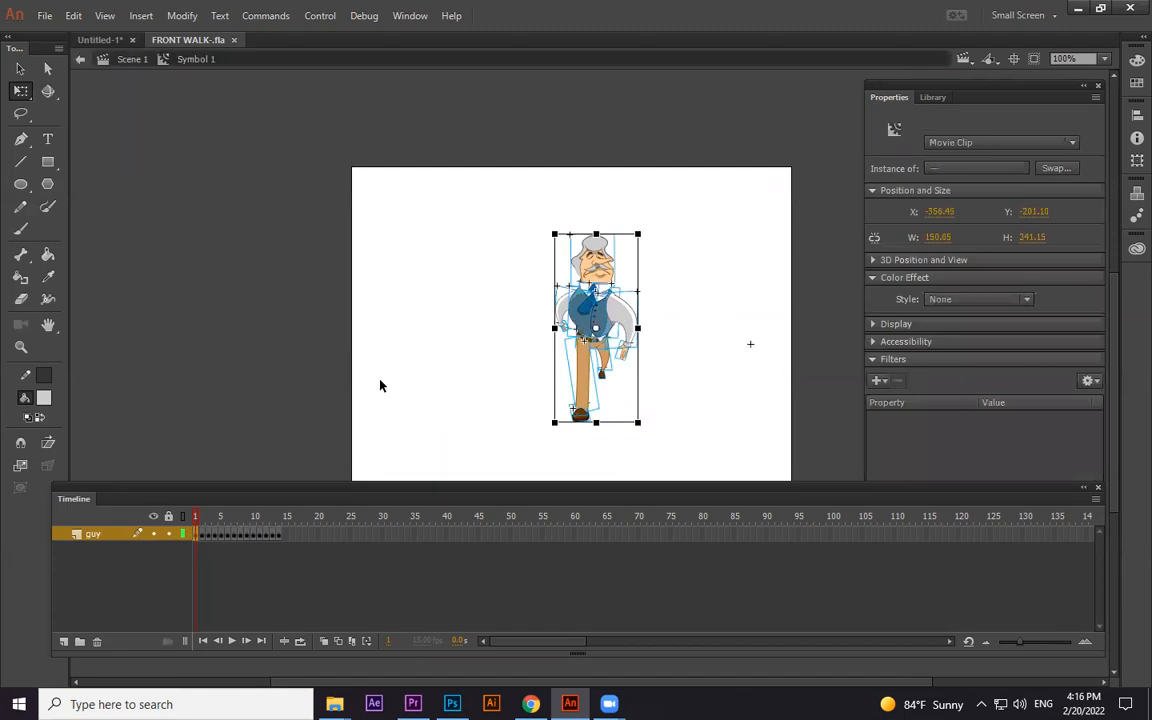
Scrub through the first frames of the guy layer to examine the walk poses up close
{"action": "left_click", "coordinate": [449, 304]}
{"action": "key", "text": "ctrl+equal"}
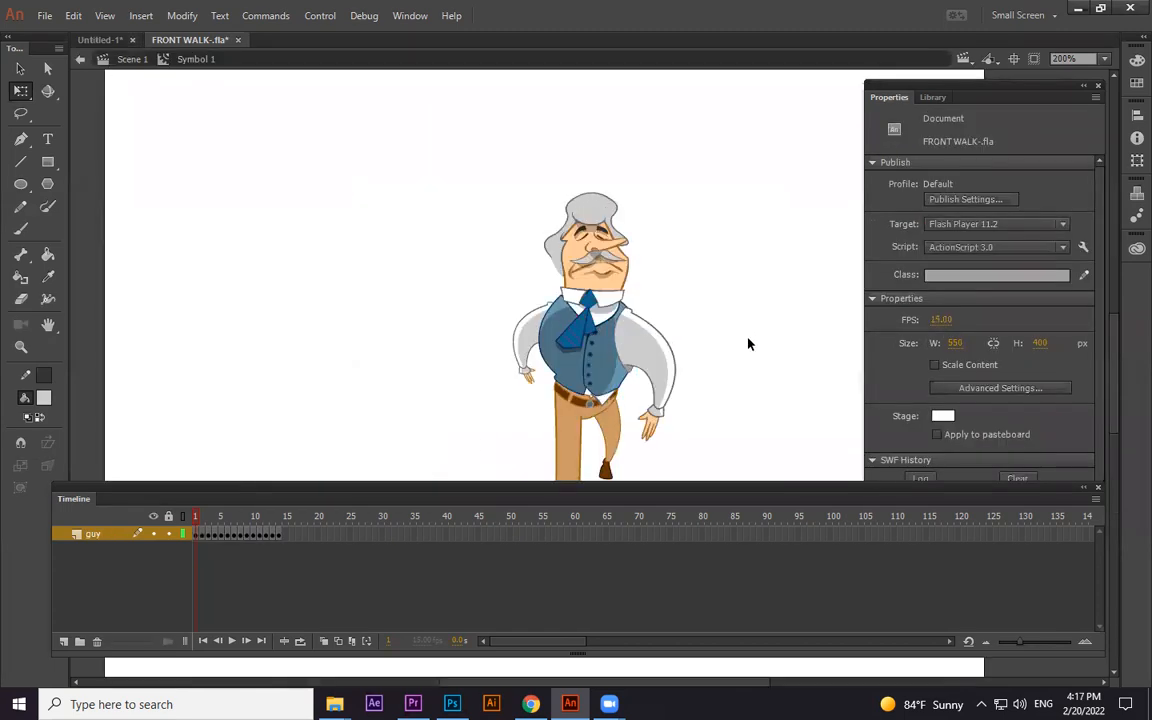
{"action": "scroll", "coordinate": [560, 380], "scroll_direction": "down", "scroll_amount": 2}
{"action": "mouse_move", "coordinate": [197, 516]}
{"action": "left_mouse_down"}
{"action": "mouse_move", "coordinate": [295, 510]}
{"action": "mouse_move", "coordinate": [195, 496]}
{"action": "mouse_move", "coordinate": [295, 488]}
{"action": "mouse_move", "coordinate": [193, 500]}
{"action": "left_mouse_up"}
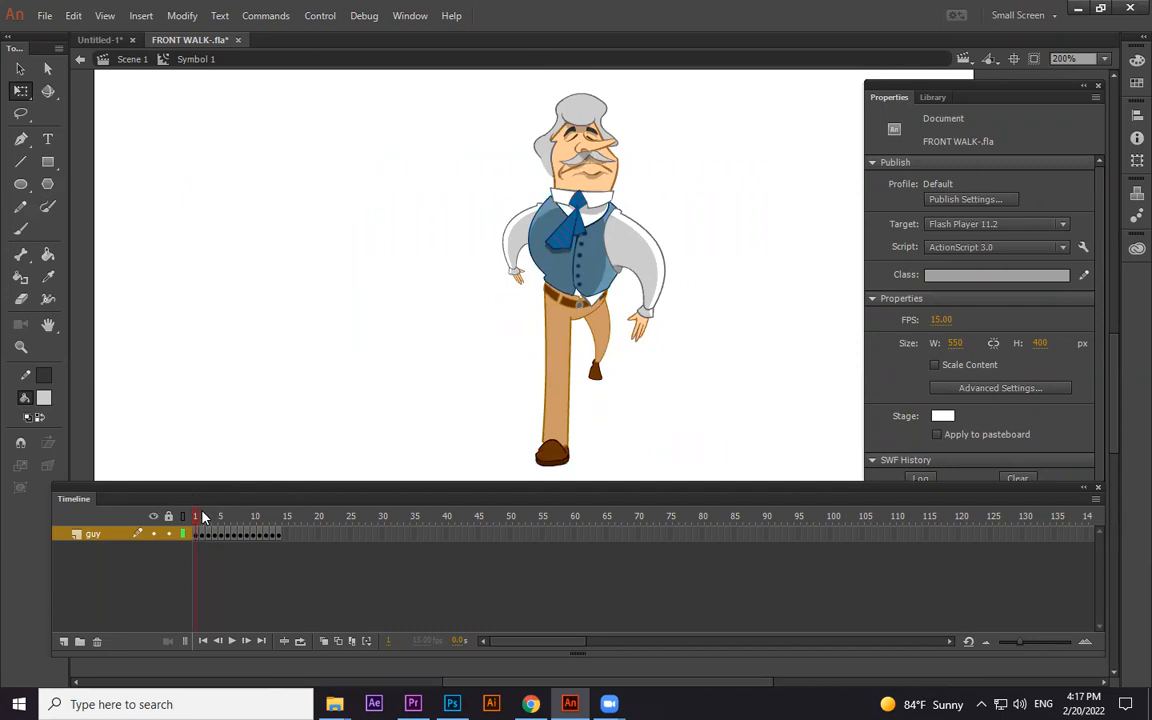
{"action": "left_click", "coordinate": [202, 515]}
{"action": "left_click", "coordinate": [209, 517]}
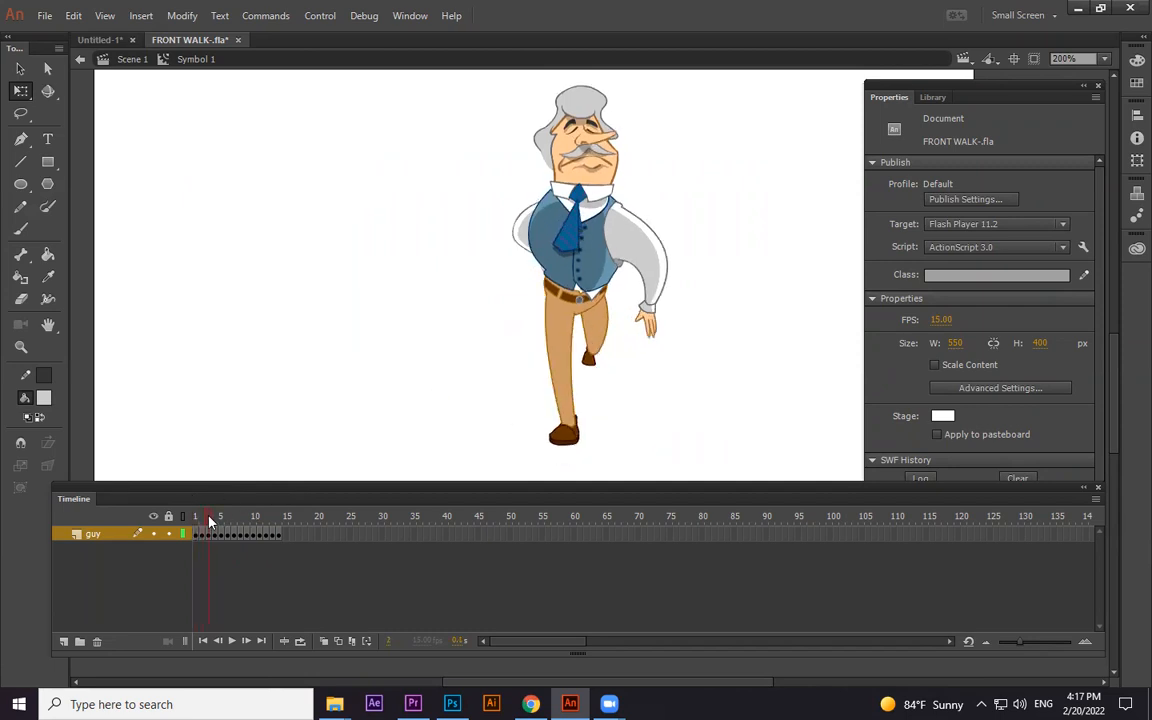
{"action": "left_click_drag", "start_coordinate": [212, 519], "coordinate": [168, 517]}
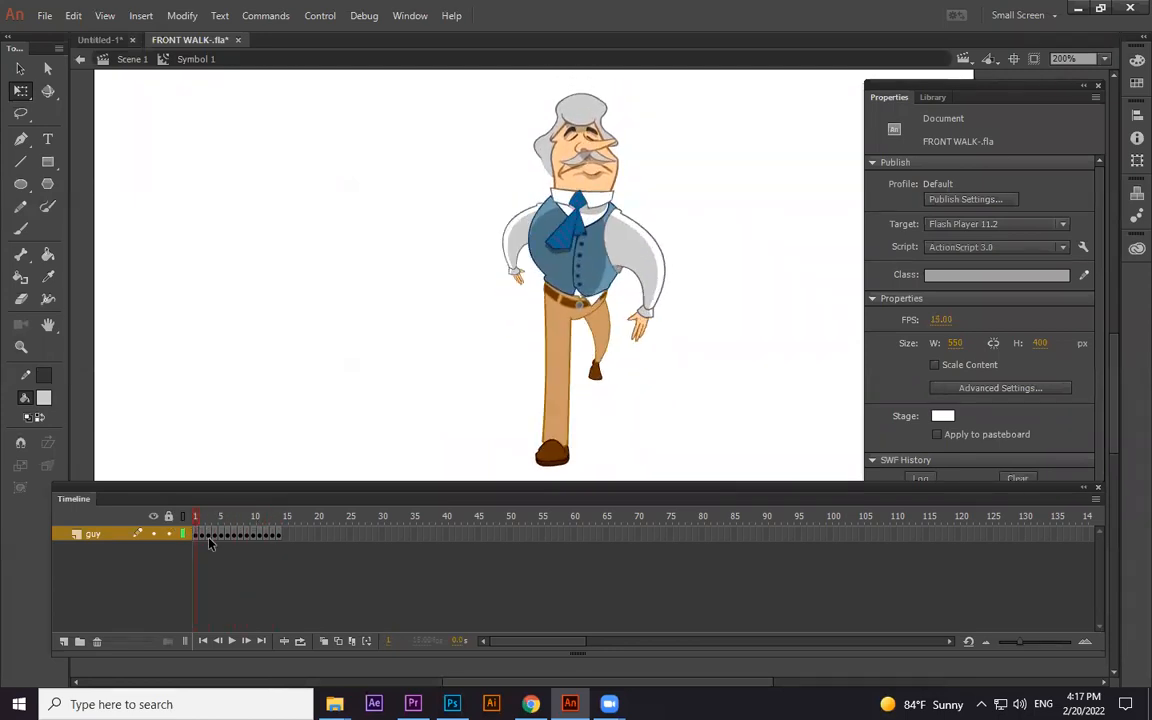
Try moving the man's arms, head and front leg away from the body, undoing each move
{"action": "left_click_drag", "start_coordinate": [642, 268], "coordinate": [752, 262]}
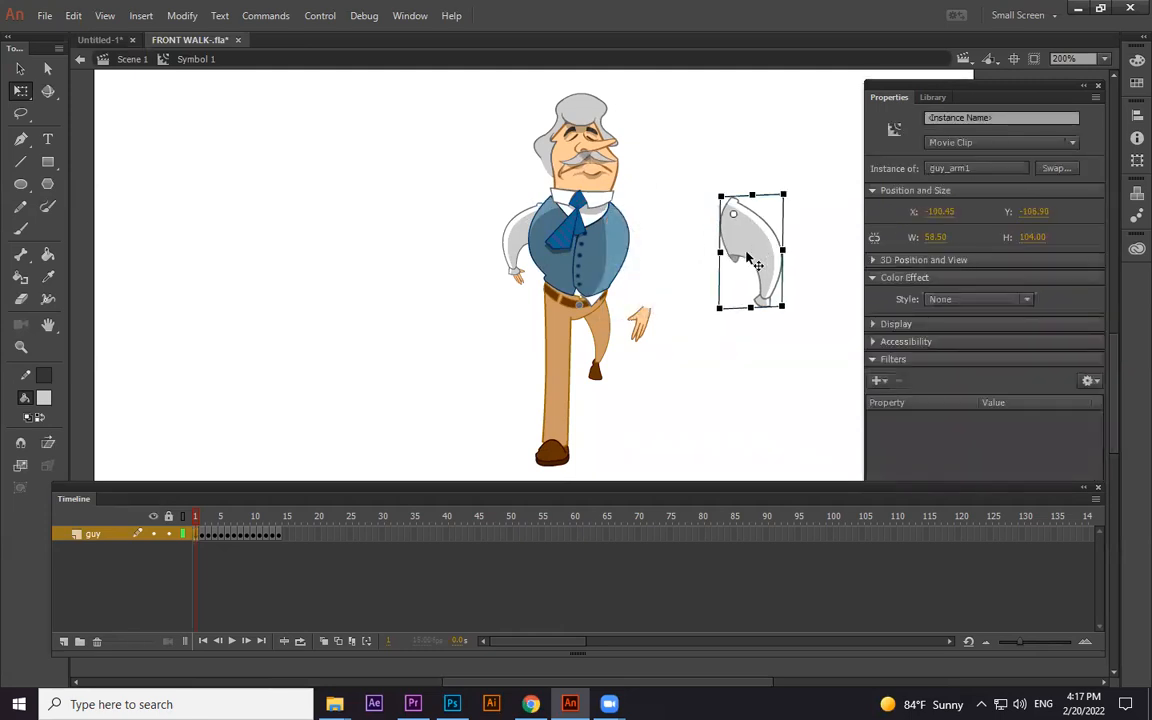
{"action": "key", "text": "ctrl+z"}
{"action": "left_click", "coordinate": [603, 168]}
{"action": "left_click_drag", "start_coordinate": [603, 168], "coordinate": [563, 248]}
{"action": "key", "text": "ctrl+z"}
{"action": "key", "text": "ctrl+z"}
{"action": "key", "text": "ctrl+z"}
{"action": "left_click", "coordinate": [510, 240]}
{"action": "key", "text": "ctrl+z"}
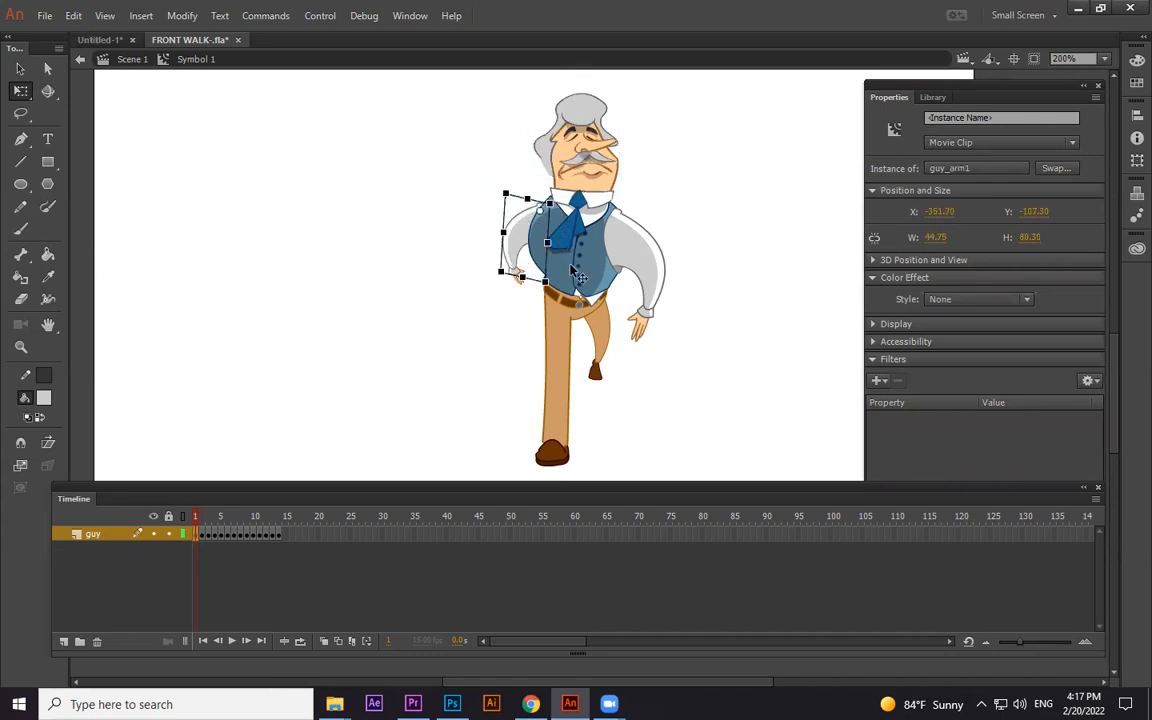
{"action": "left_click", "coordinate": [531, 363]}
{"action": "left_click_drag", "start_coordinate": [603, 458], "coordinate": [549, 472]}
{"action": "key", "text": "ctrl+z"}
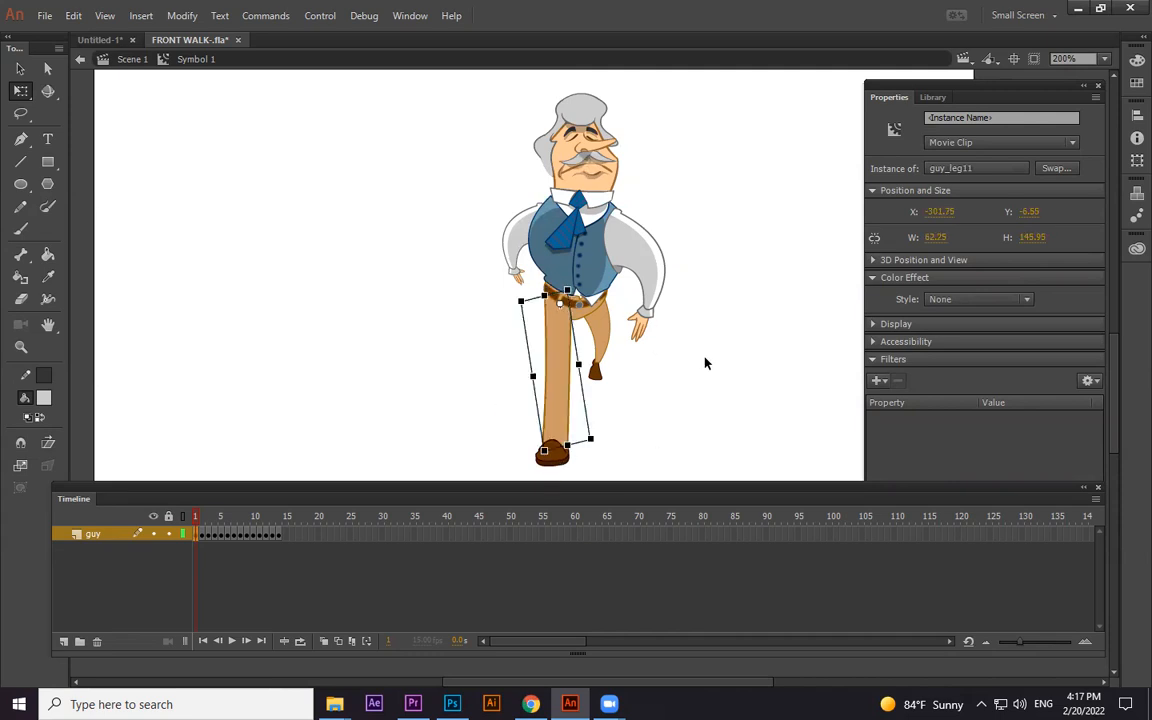
Scrub the walk frames again and inspect all the separate parts of the whole figure on frame 1
{"action": "left_click", "coordinate": [705, 359]}
{"action": "mouse_move", "coordinate": [199, 517]}
{"action": "left_mouse_down"}
{"action": "mouse_move", "coordinate": [278, 514]}
{"action": "mouse_move", "coordinate": [185, 510]}
{"action": "left_mouse_up"}
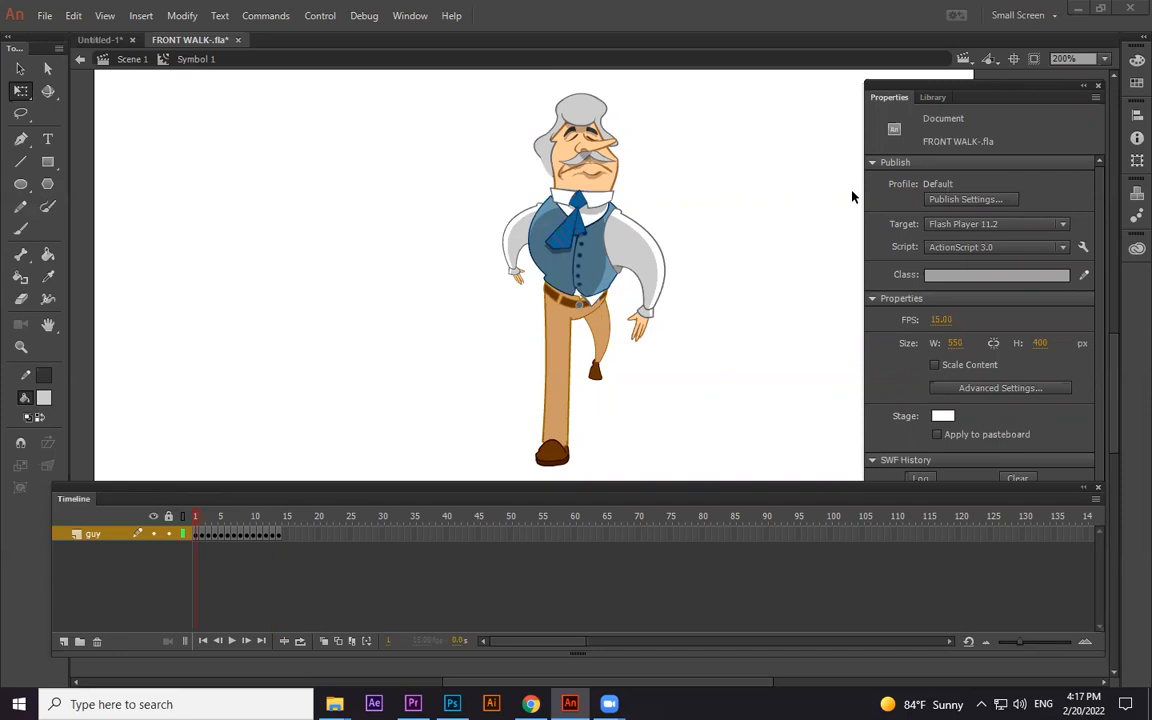
{"action": "key", "text": "ctrl+1"}
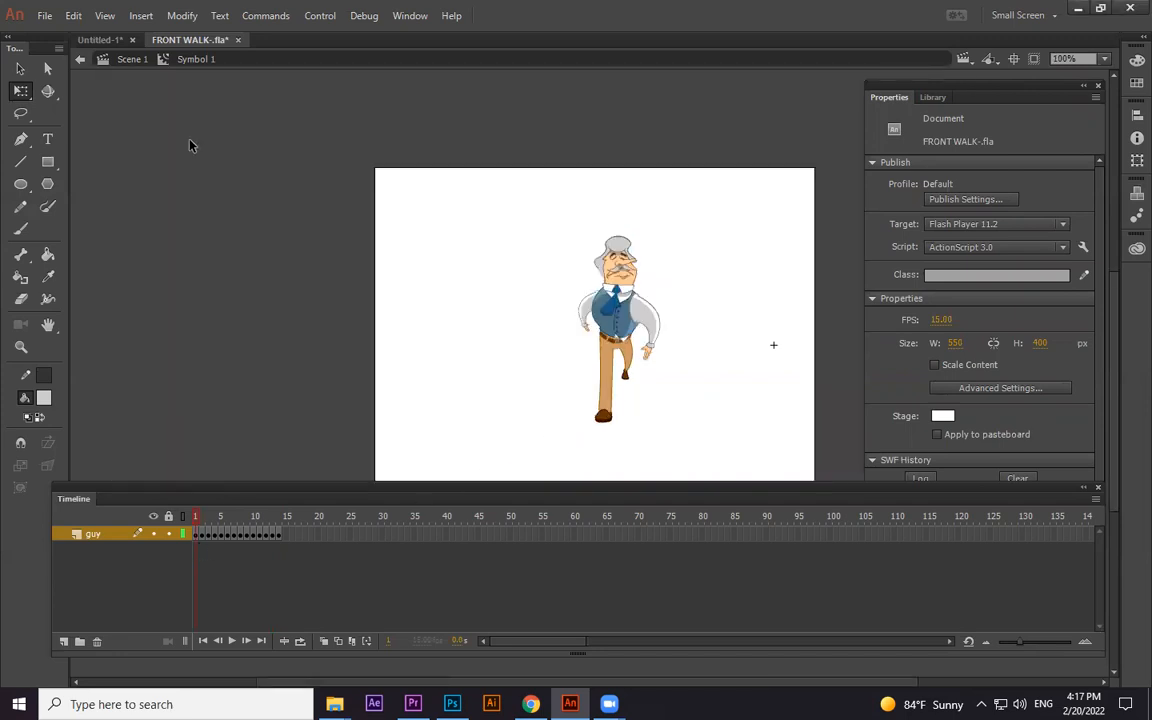
{"action": "left_click_drag", "start_coordinate": [705, 208], "coordinate": [484, 410]}
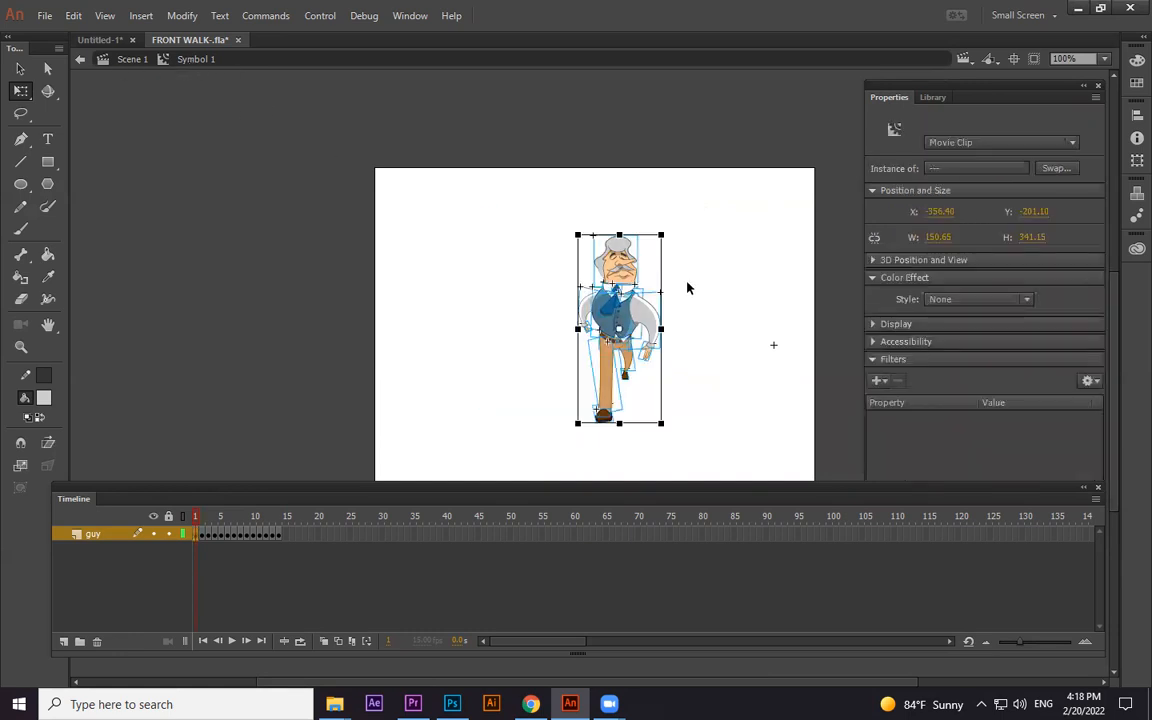
{"action": "left_click", "coordinate": [711, 254]}
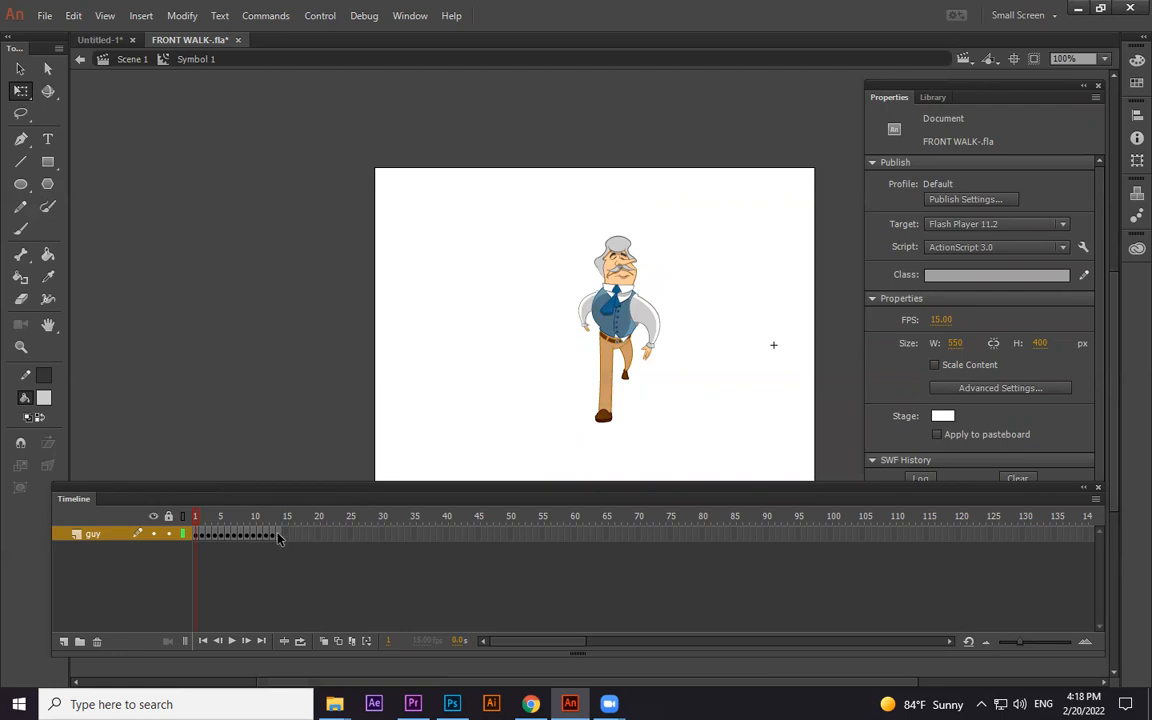
Copy frames 1 to 14 of the guy layer
{"action": "left_click_drag", "start_coordinate": [281, 540], "coordinate": [198, 540]}
{"action": "right_click", "coordinate": [208, 537]}
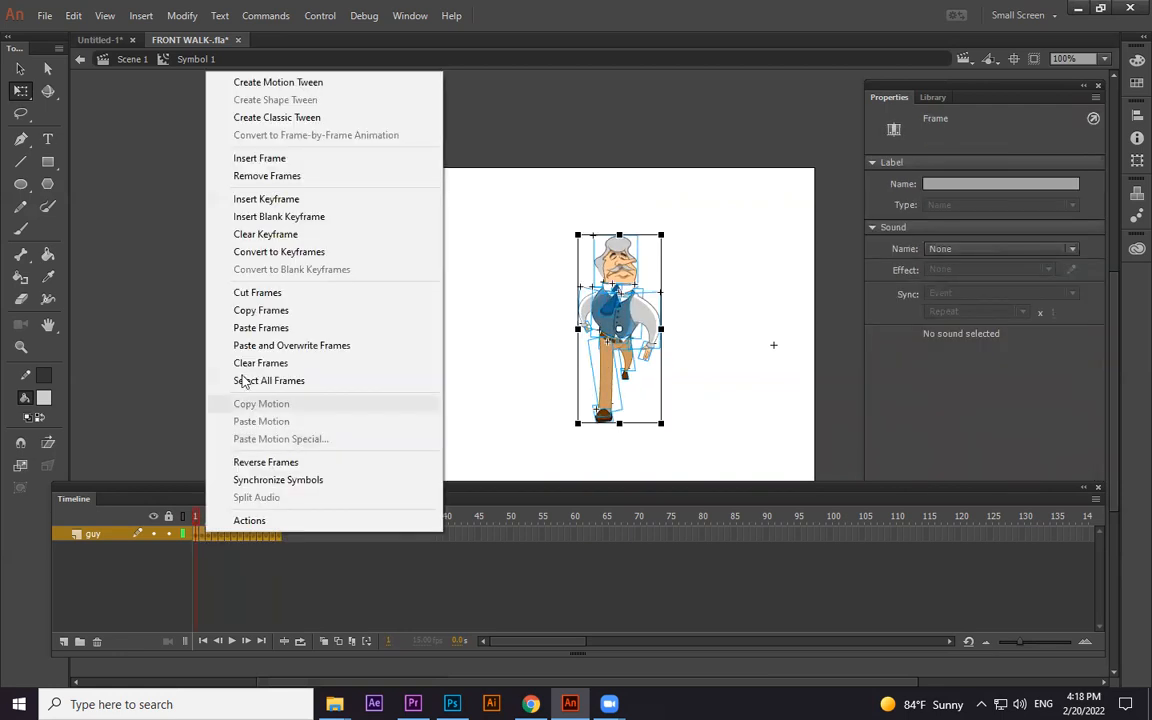
{"action": "left_click", "coordinate": [260, 311]}
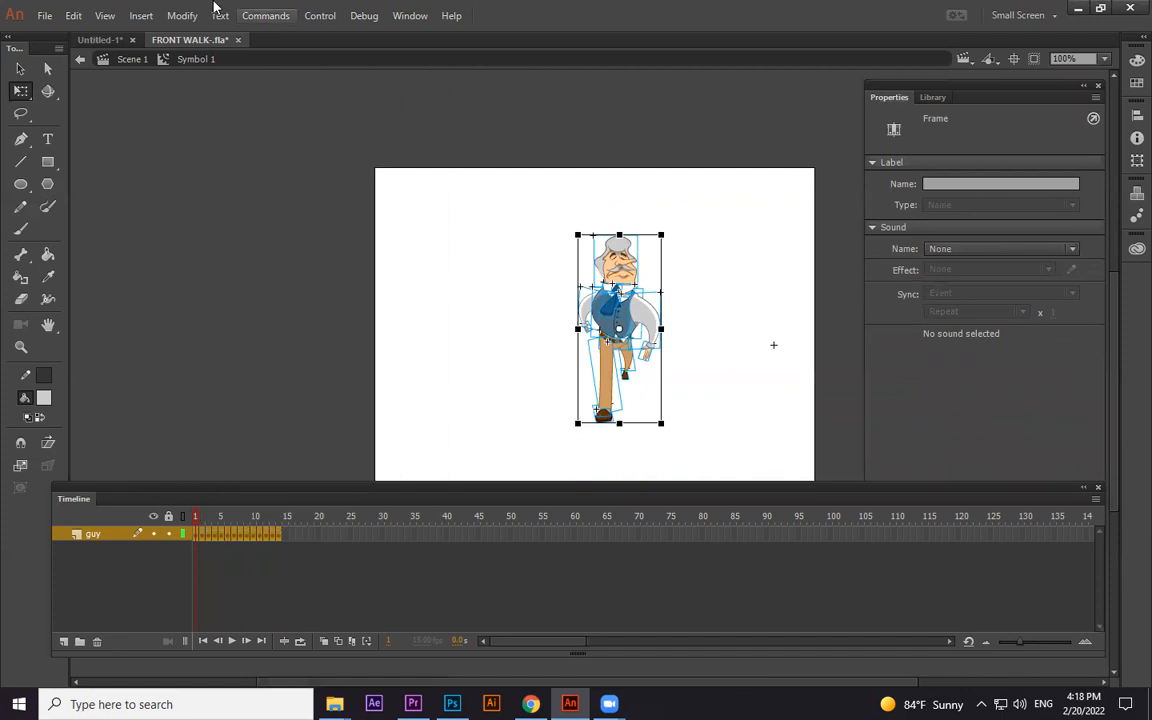
Create a new movie clip symbol named "front walk"
{"action": "left_click", "coordinate": [141, 16]}
{"action": "left_click", "coordinate": [180, 33]}
{"action": "type", "text": "front walk"}
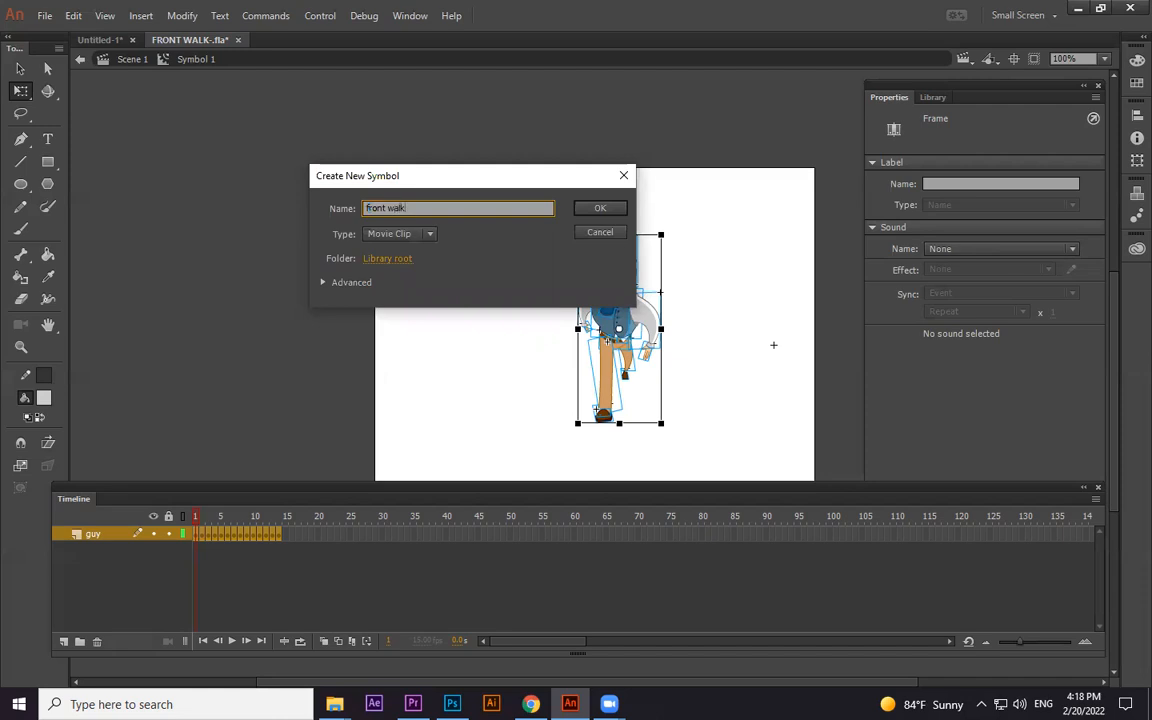
{"action": "left_click", "coordinate": [612, 212]}
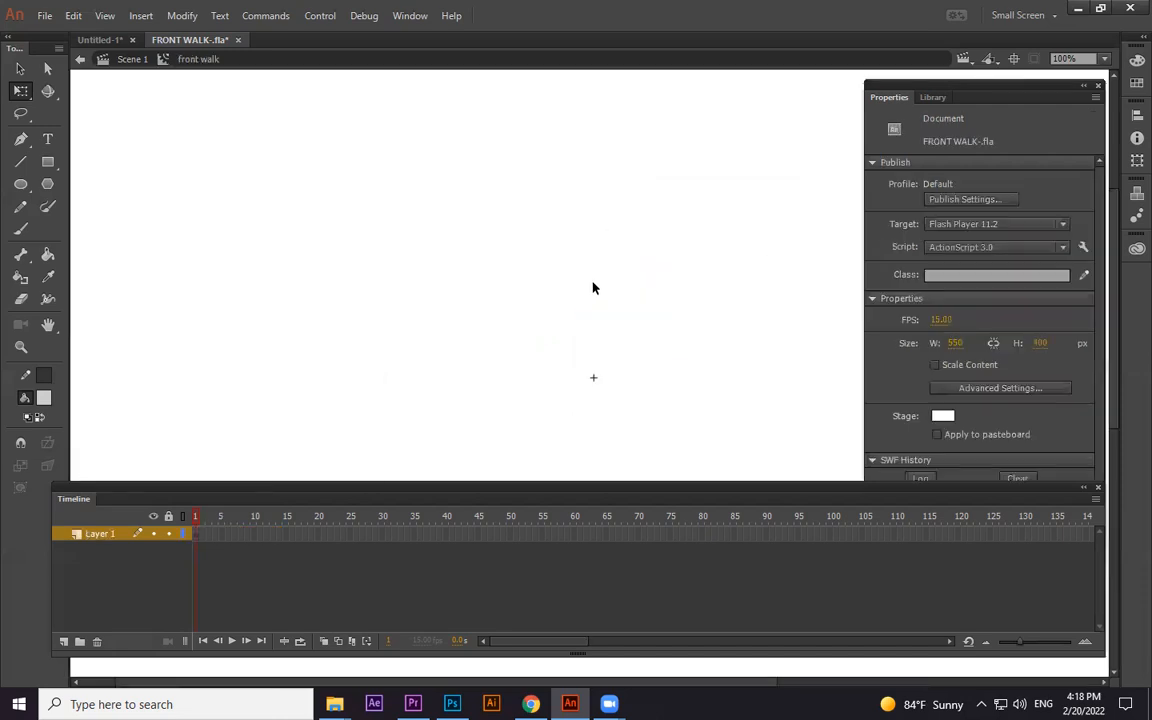
Paste the copied walk frames into frame 1 of Layer 1 in the front walk symbol
{"action": "left_click", "coordinate": [196, 541]}
{"action": "key", "text": "ctrl+minus"}
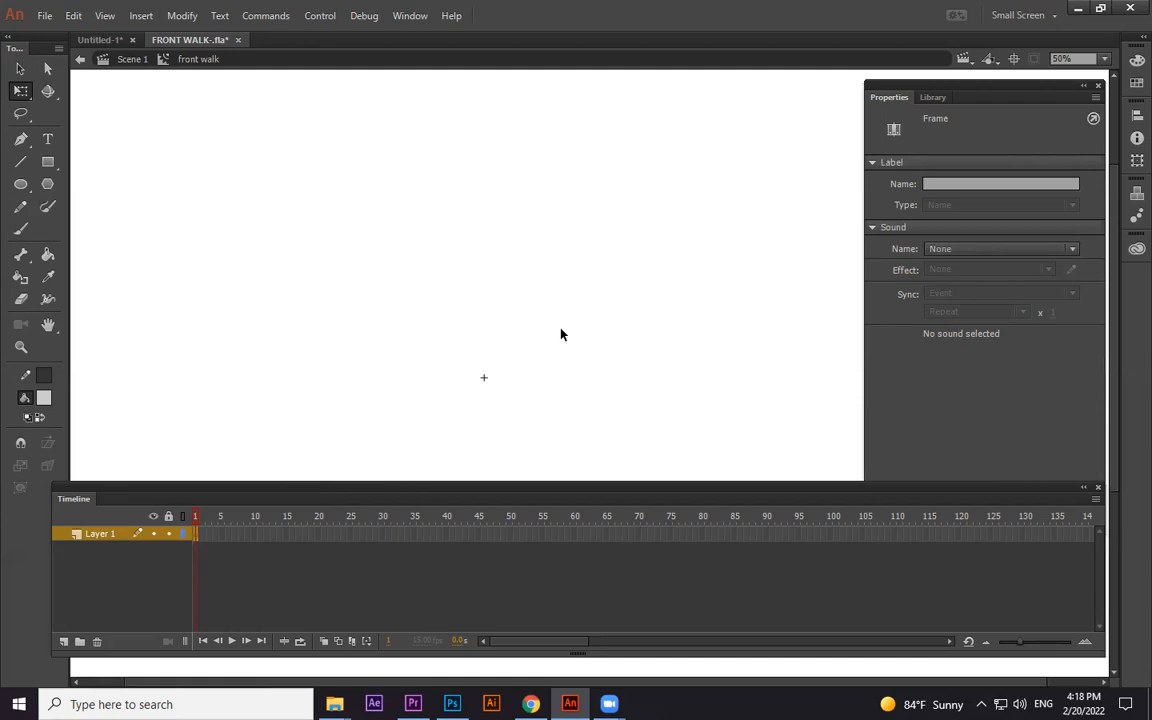
{"action": "right_click", "coordinate": [197, 534]}
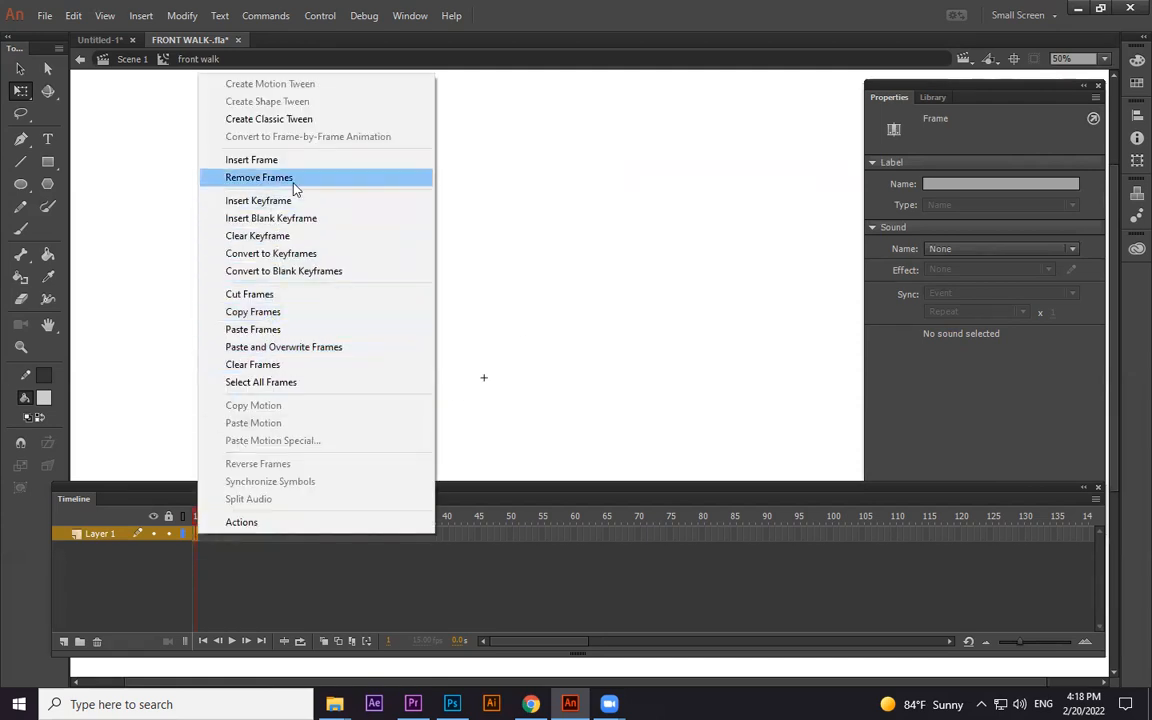
{"action": "left_click", "coordinate": [296, 330]}
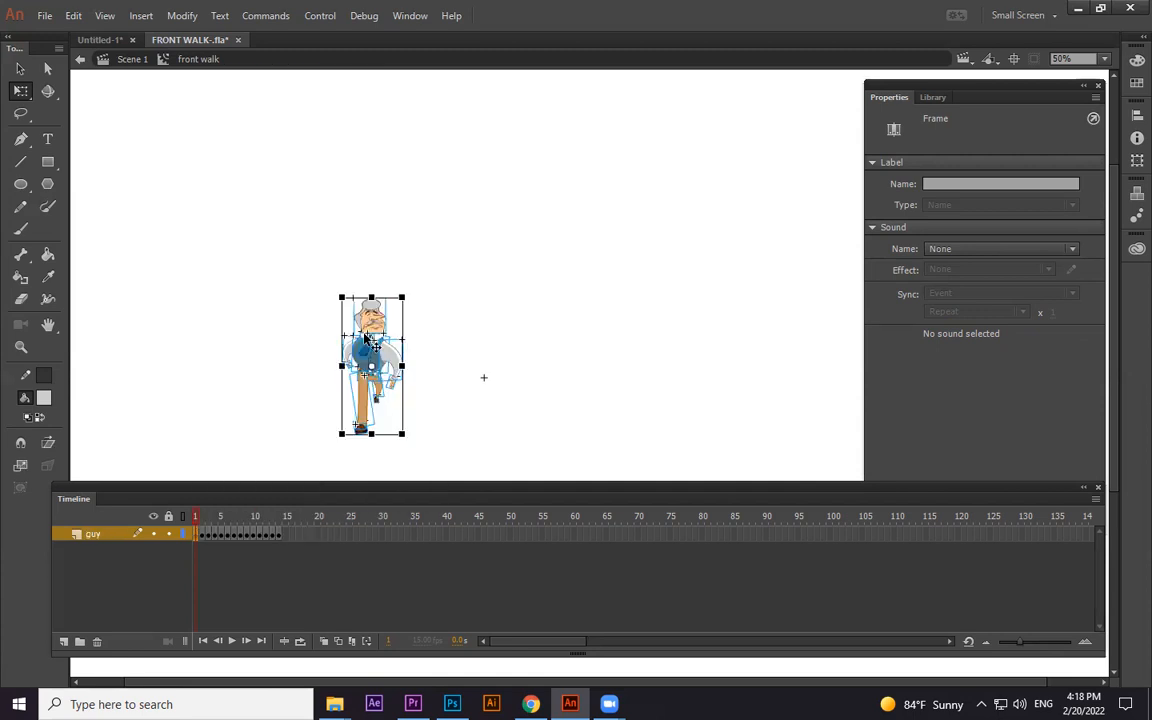
Return to Scene 1 and delete the original walking man from the stage
{"action": "left_click", "coordinate": [131, 60]}
{"action": "left_click", "coordinate": [296, 465]}
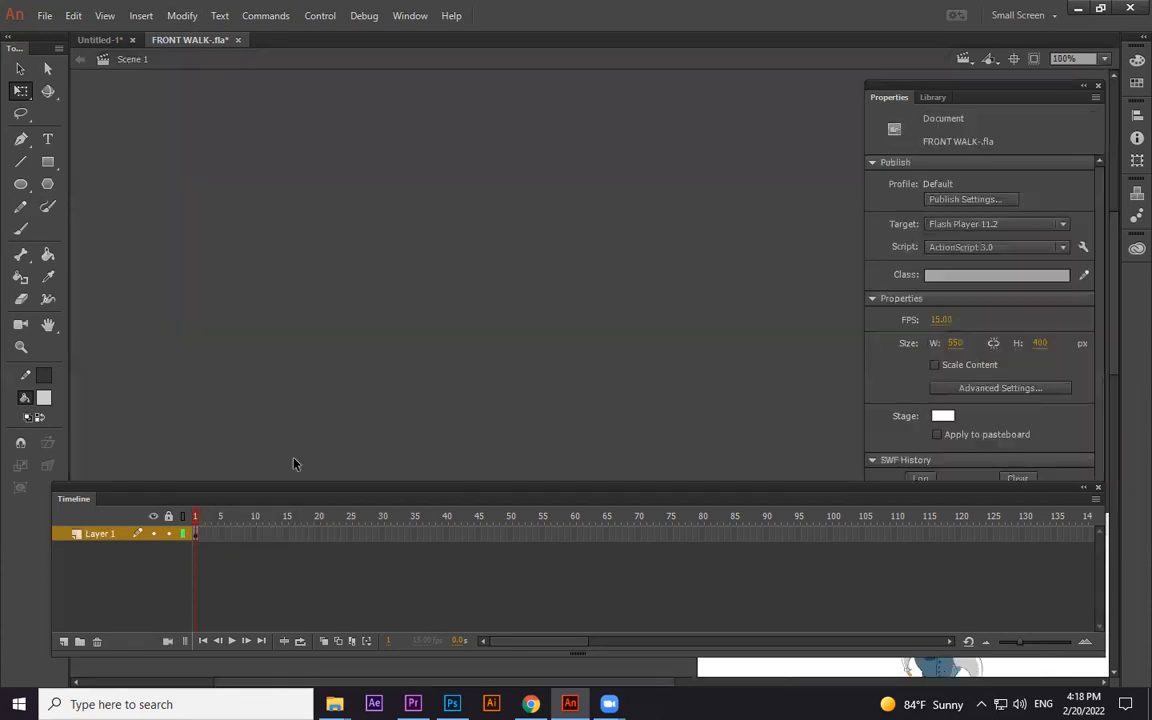
{"action": "key", "text": "ctrl+="}
{"action": "left_click_drag", "start_coordinate": [684, 329], "coordinate": [370, 432]}
{"action": "key", "text": "Delete"}
{"action": "left_click_drag", "start_coordinate": [611, 383], "coordinate": [601, 349]}
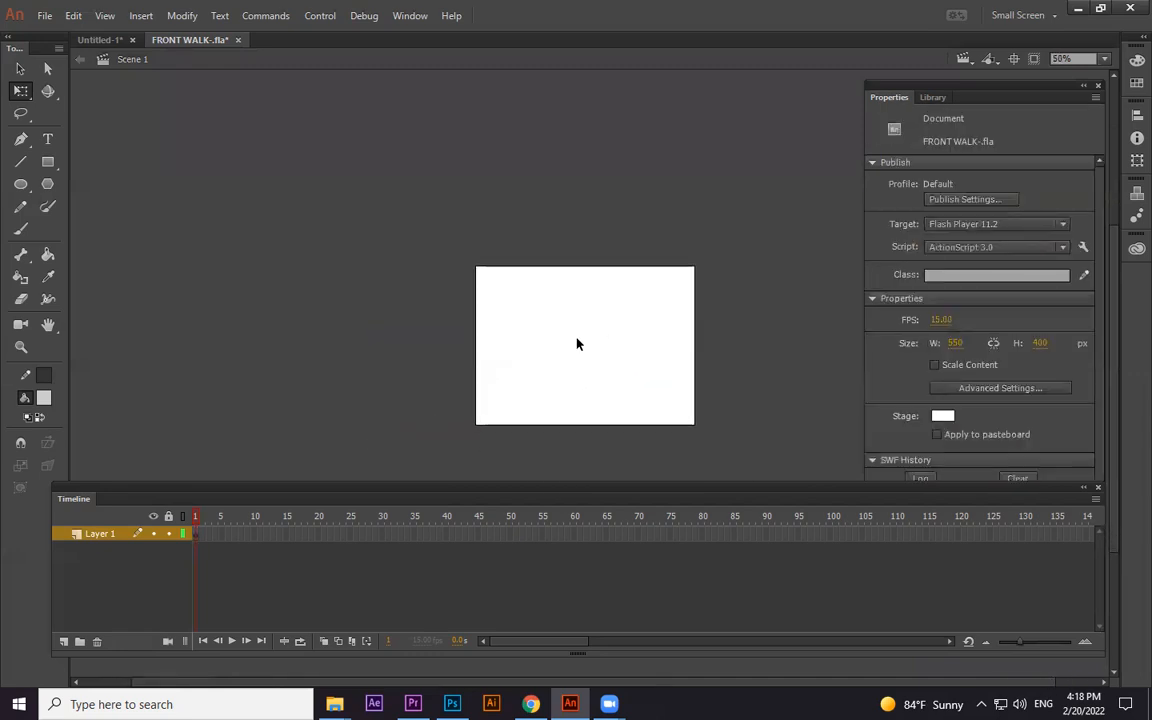
Place an instance of the front walk symbol from the library on the stage and test the movie
{"action": "key", "text": "ctrl+l"}
{"action": "scroll", "coordinate": [1000, 426], "scroll_direction": "down", "scroll_amount": 5}
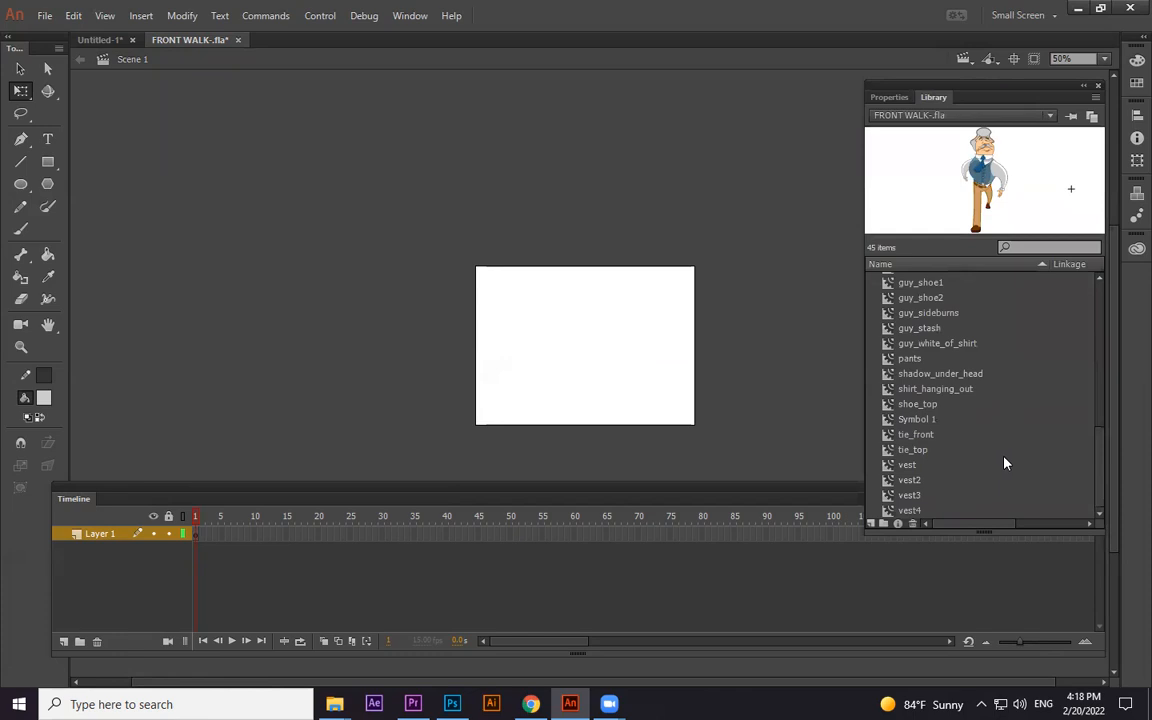
{"action": "scroll", "coordinate": [940, 400], "scroll_direction": "up", "scroll_amount": 7}
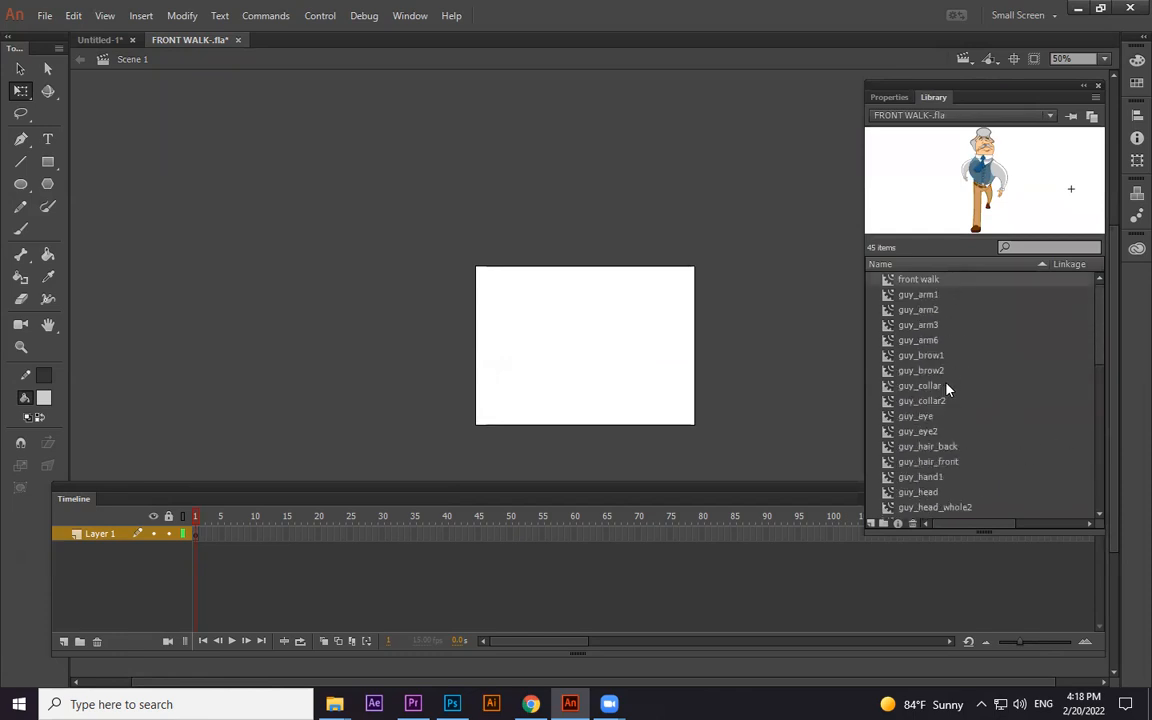
{"action": "left_click_drag", "start_coordinate": [930, 283], "coordinate": [605, 343]}
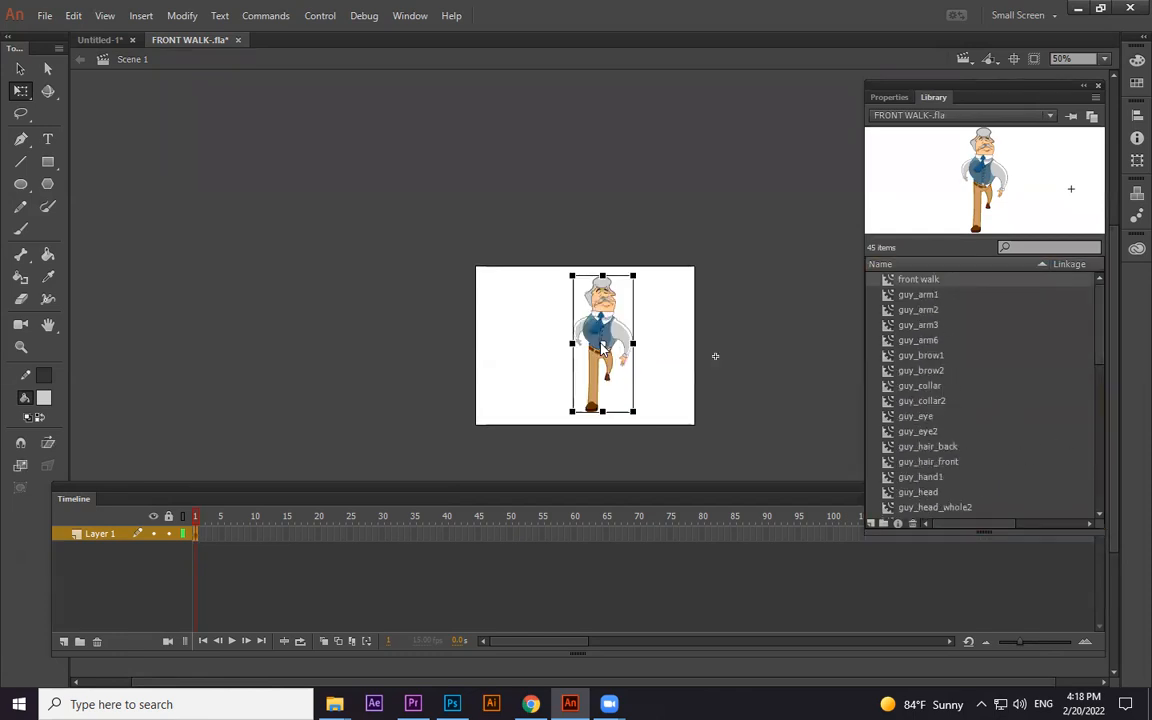
{"action": "key", "text": "ctrl+Return"}
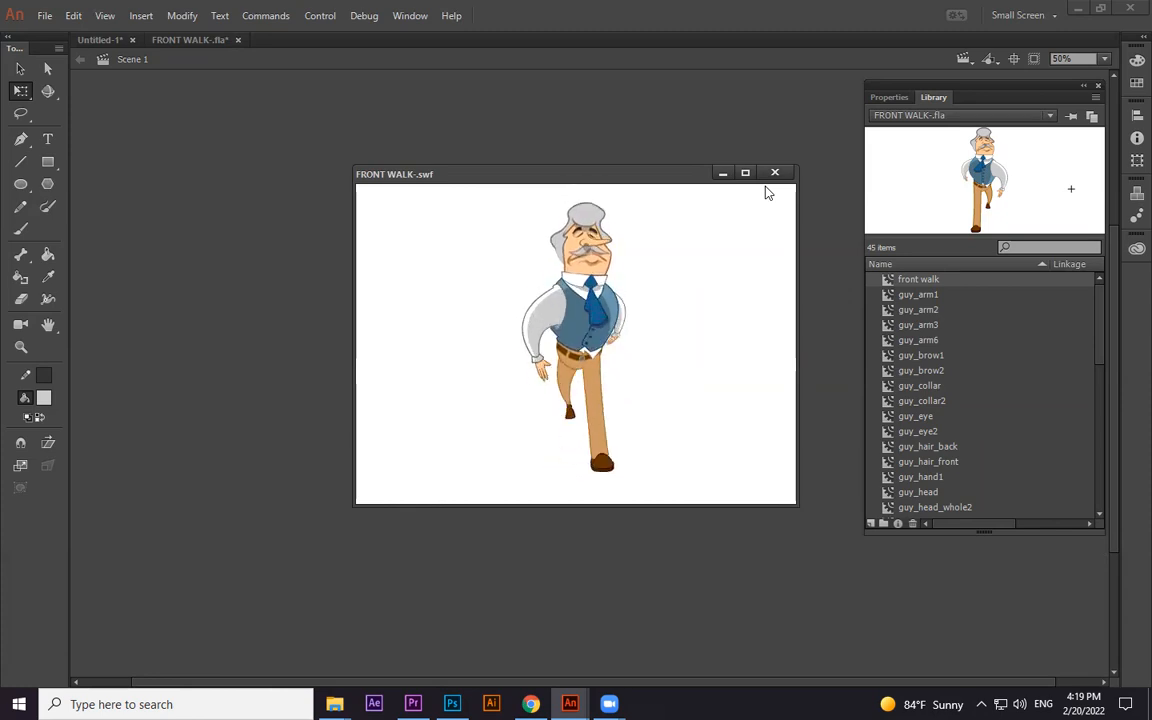
{"action": "left_click", "coordinate": [773, 175]}
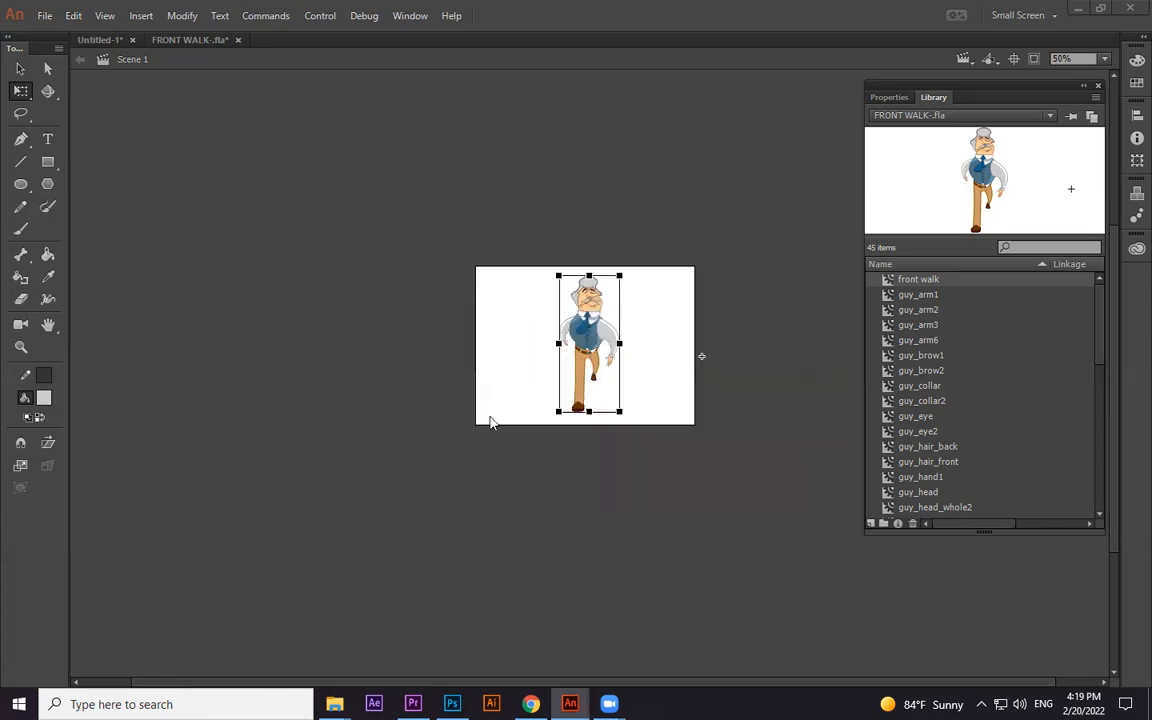
Scale down the front walk instance and keep it near the middle of the stage
{"action": "left_click_drag", "start_coordinate": [602, 340], "coordinate": [609, 344]}
{"action": "left_click_drag", "start_coordinate": [627, 280], "coordinate": [551, 302]}
{"action": "left_click", "coordinate": [651, 338]}
{"action": "key", "text": "ctrl+equal"}
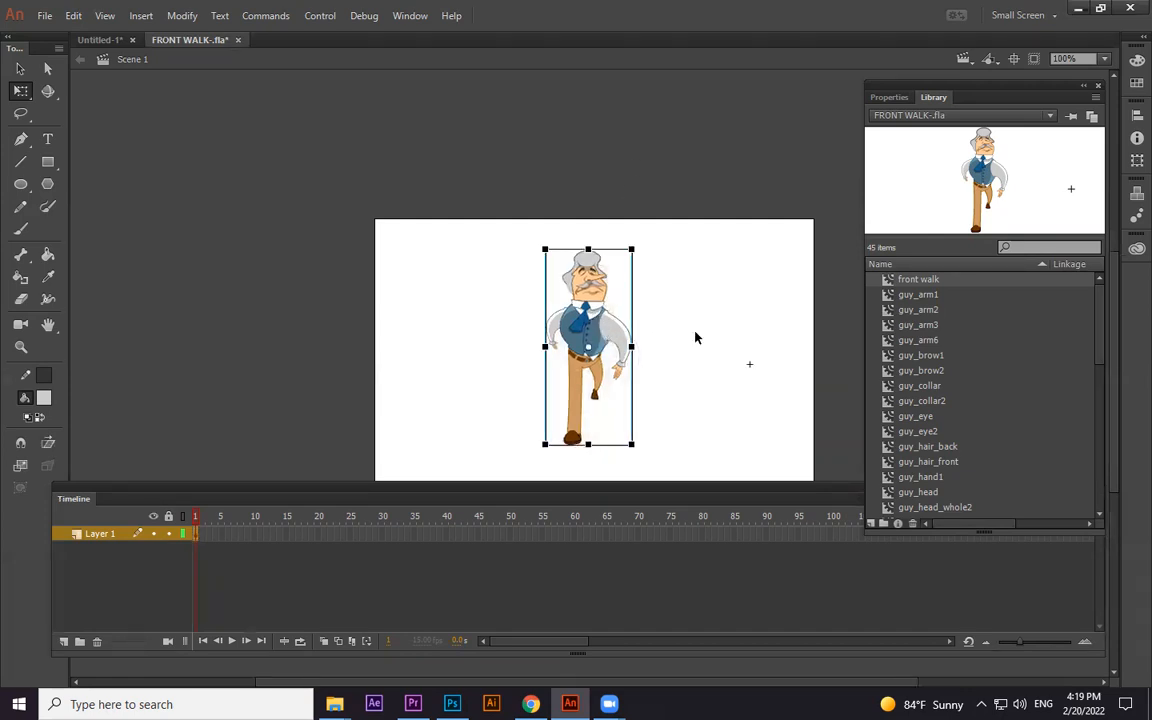
{"action": "left_click", "coordinate": [684, 306]}
{"action": "left_click_drag", "start_coordinate": [669, 324], "coordinate": [679, 295]}
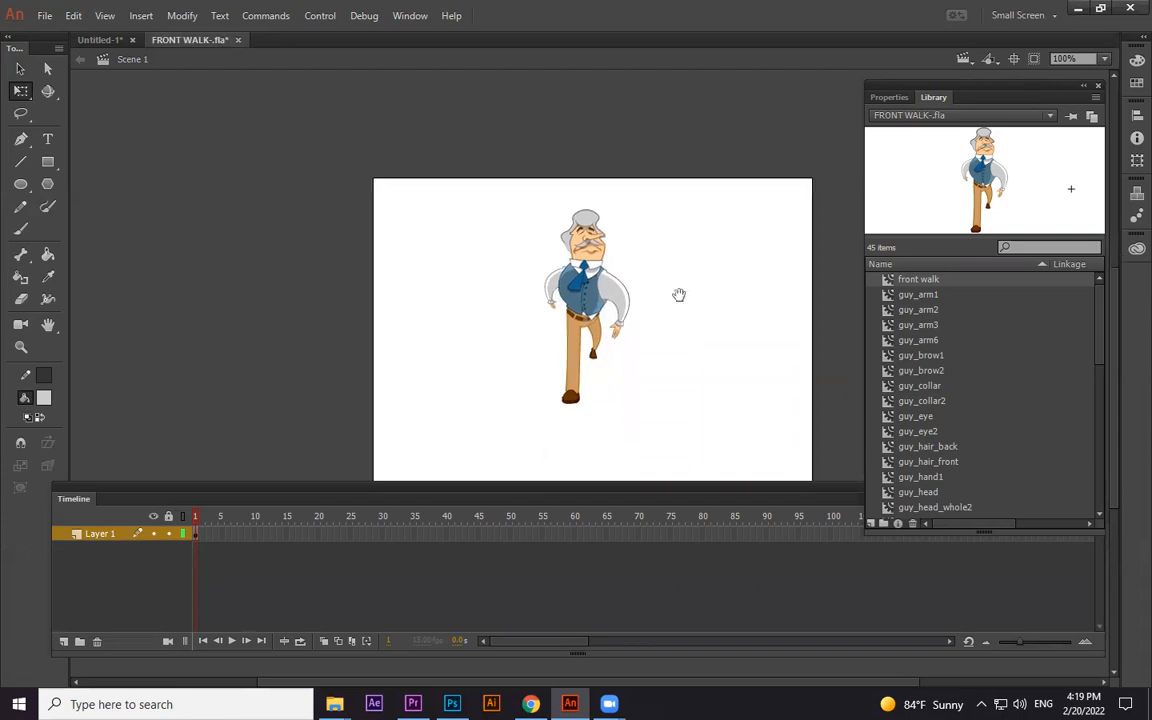
{"action": "left_click", "coordinate": [604, 296]}
{"action": "key", "text": "ctrl+minus"}
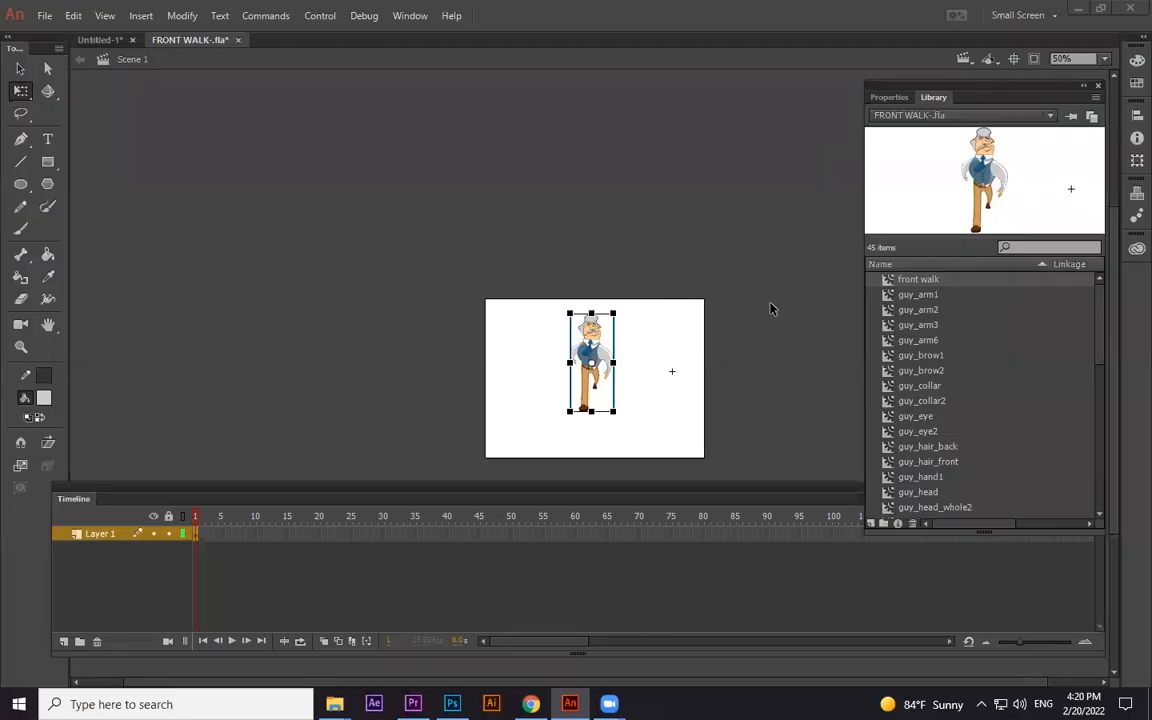
{"action": "left_click", "coordinate": [697, 380]}
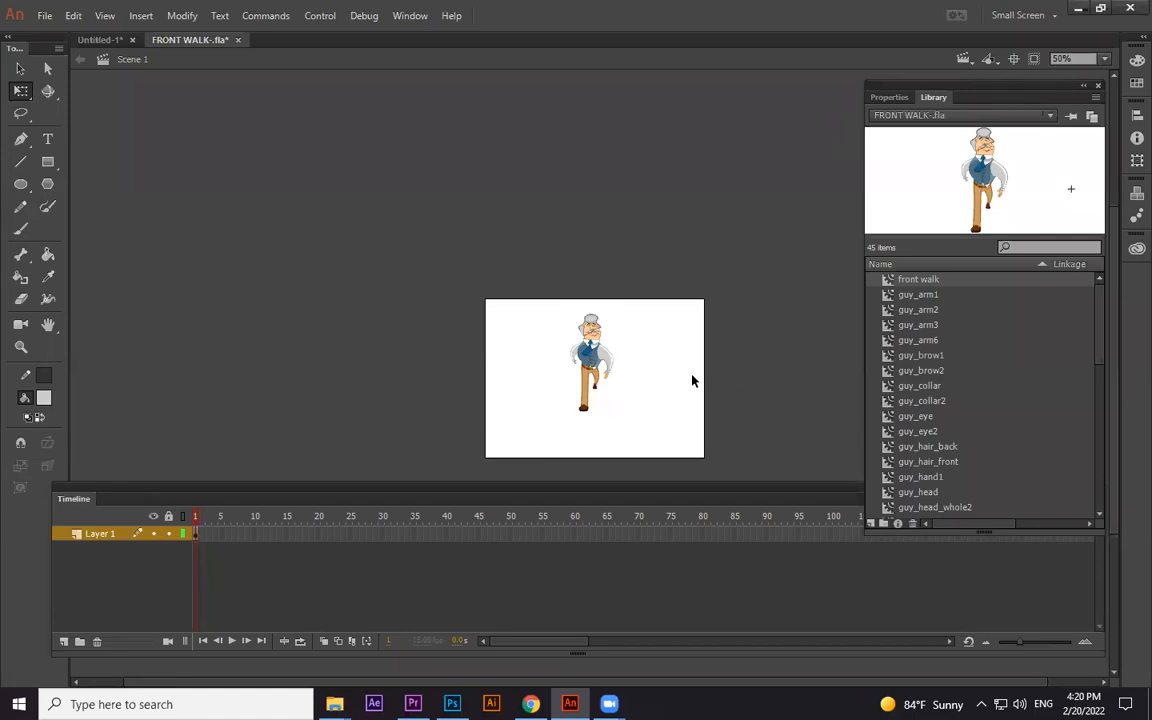
Shift the front walk instance slightly so that it stands centred across the stage
{"action": "key", "text": "ctrl+equal"}
{"action": "left_click", "coordinate": [568, 273]}
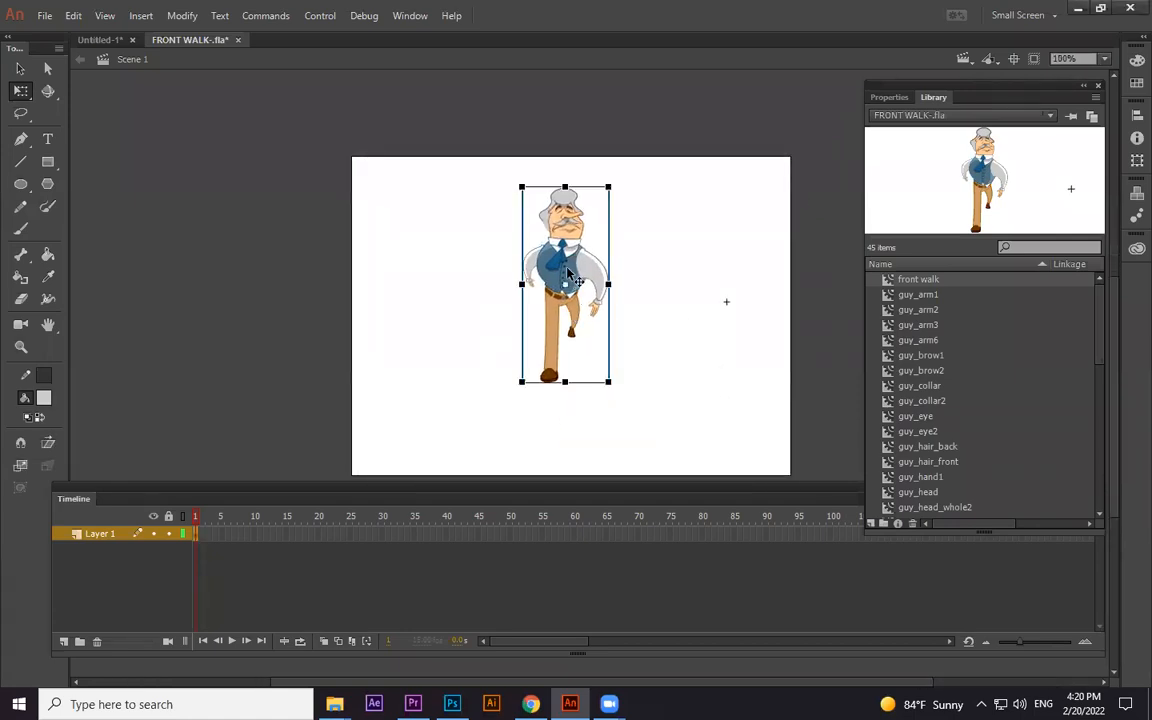
{"action": "key", "text": "ctrl+minus"}
{"action": "left_click_drag", "start_coordinate": [600, 354], "coordinate": [663, 345]}
{"action": "left_click", "coordinate": [645, 358]}
{"action": "key", "text": "space"}
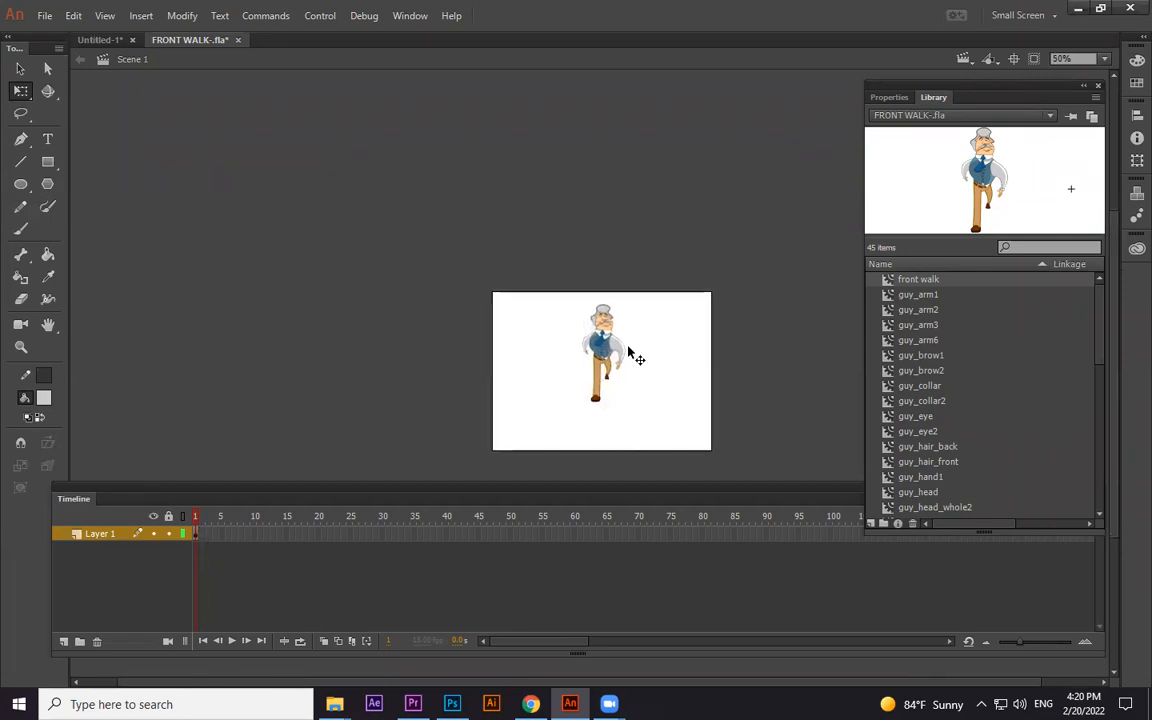
{"action": "left_click", "coordinate": [619, 348]}
{"action": "key", "text": "ctrl+equal"}
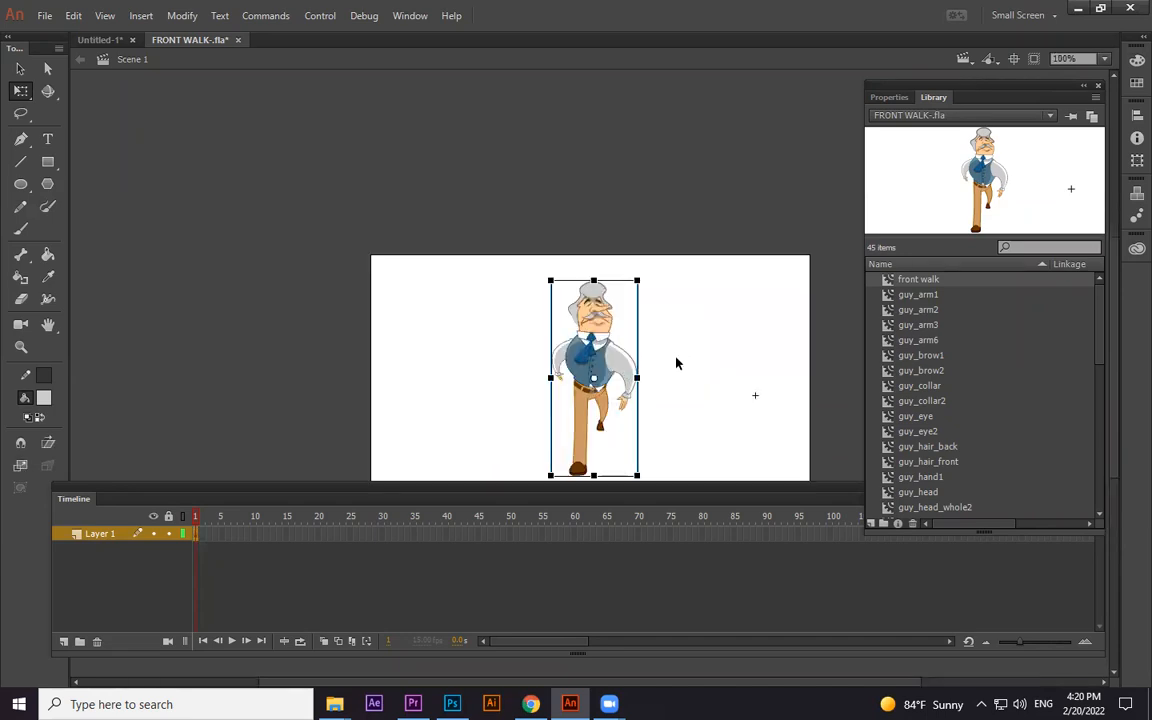
{"action": "key", "text": "ctrl+minus"}
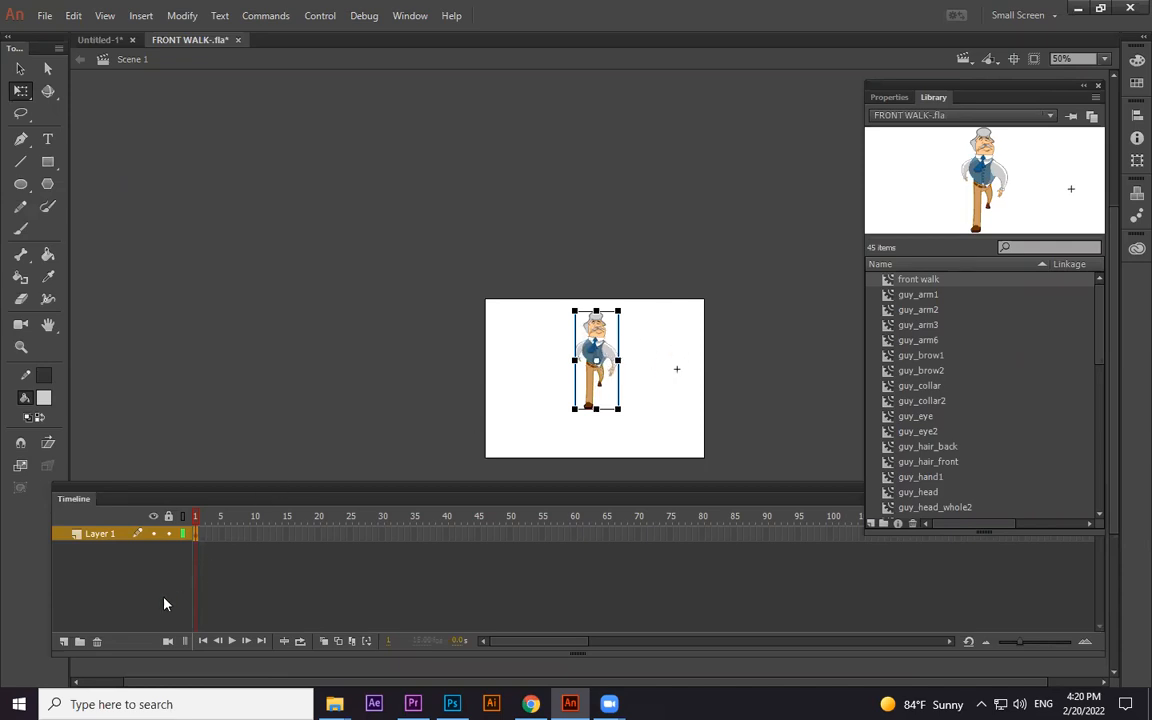
Rename Layer 1 as char and add a new layer named BG
{"action": "double_click", "coordinate": [100, 535]}
{"action": "type", "text": "char"}
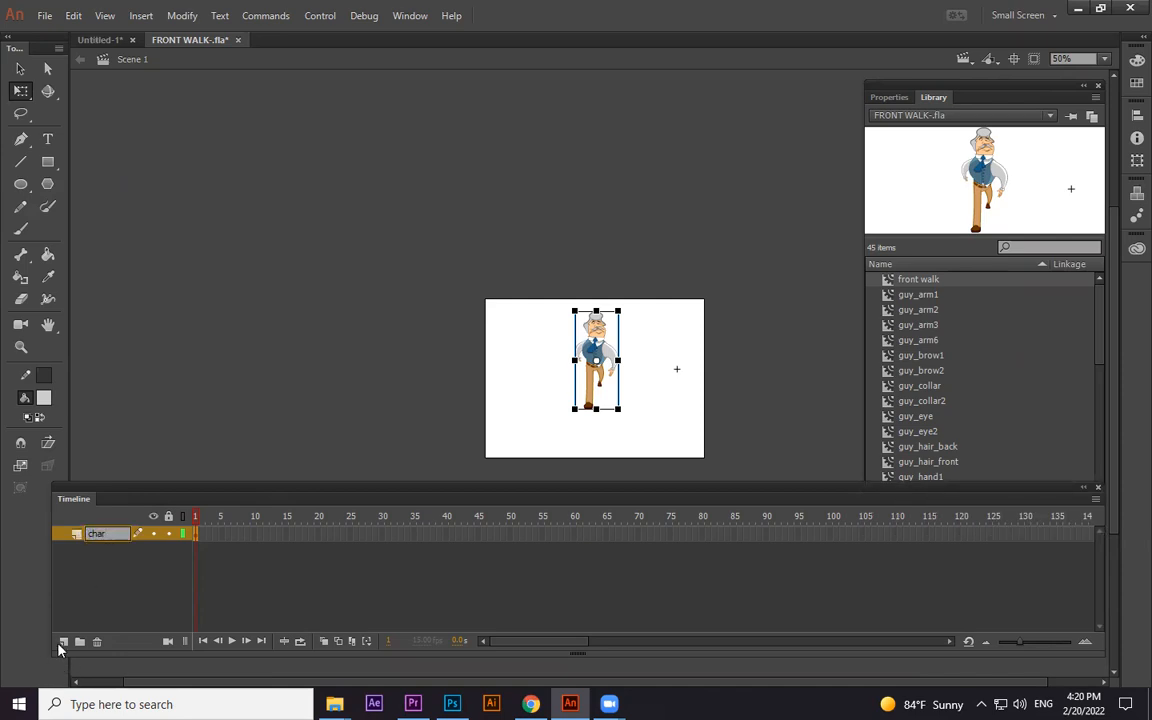
{"action": "left_click", "coordinate": [63, 641]}
{"action": "double_click", "coordinate": [100, 533]}
{"action": "type", "text": "b"}
{"action": "left_click_drag", "start_coordinate": [104, 534], "coordinate": [3, 530]}
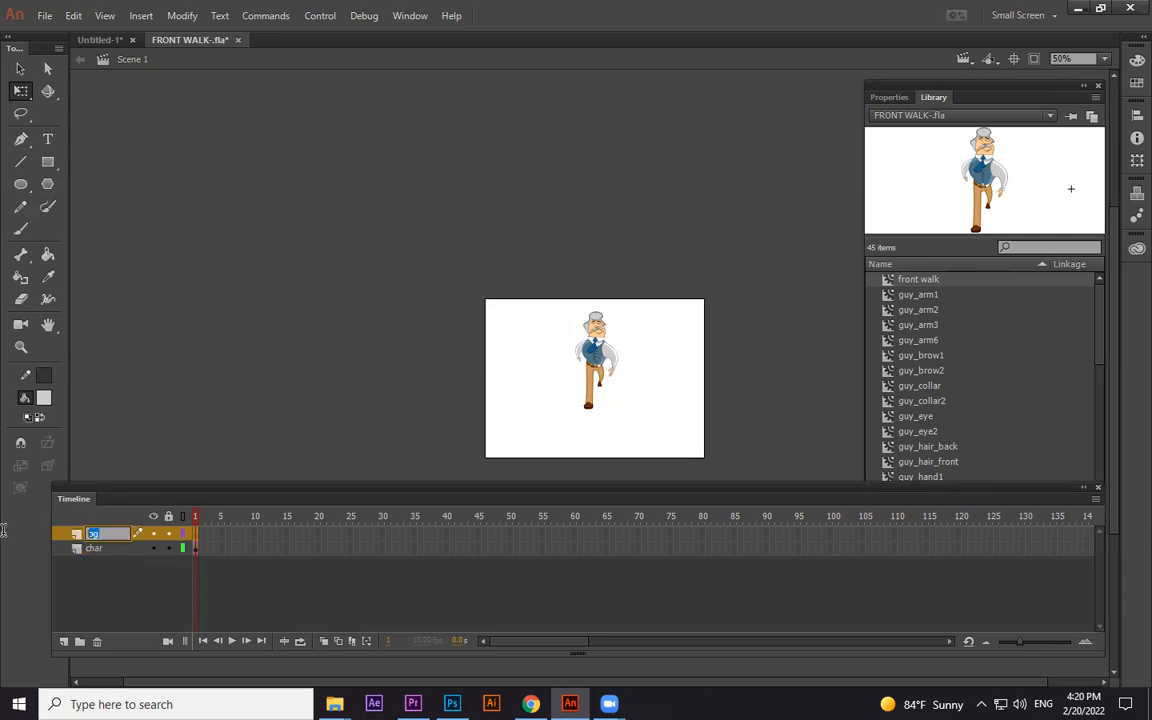
{"action": "type", "text": "BG"}
{"action": "key", "text": "Return"}
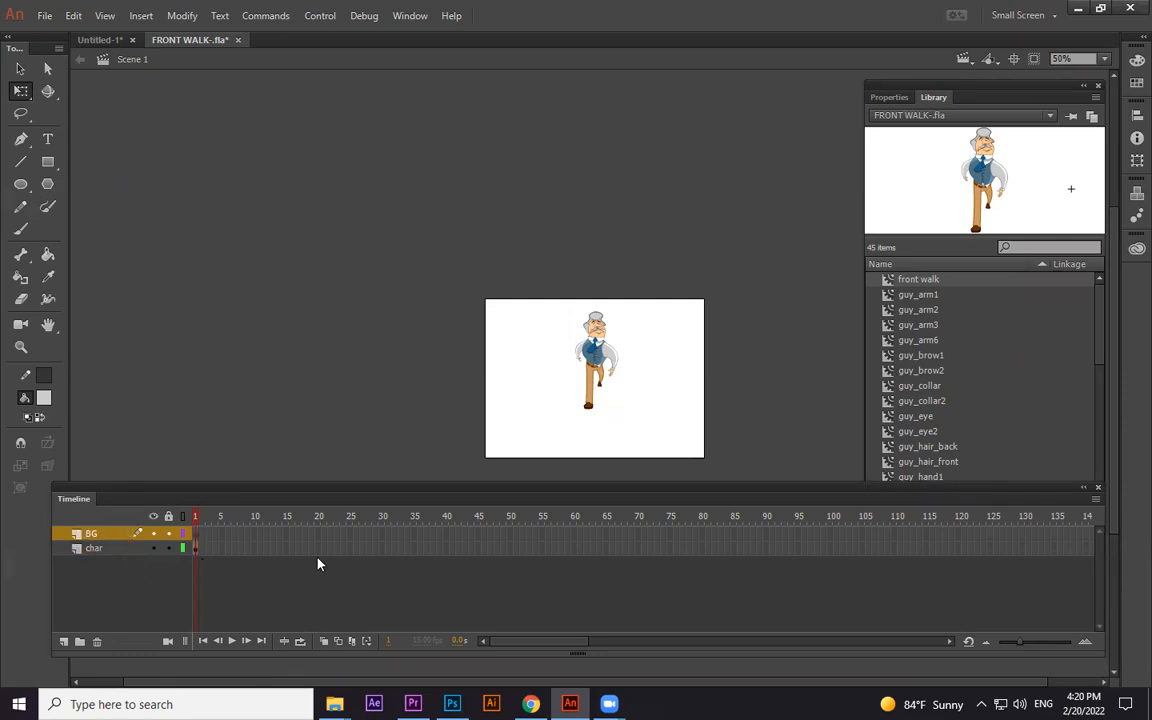
{"action": "left_click", "coordinate": [1076, 10]}
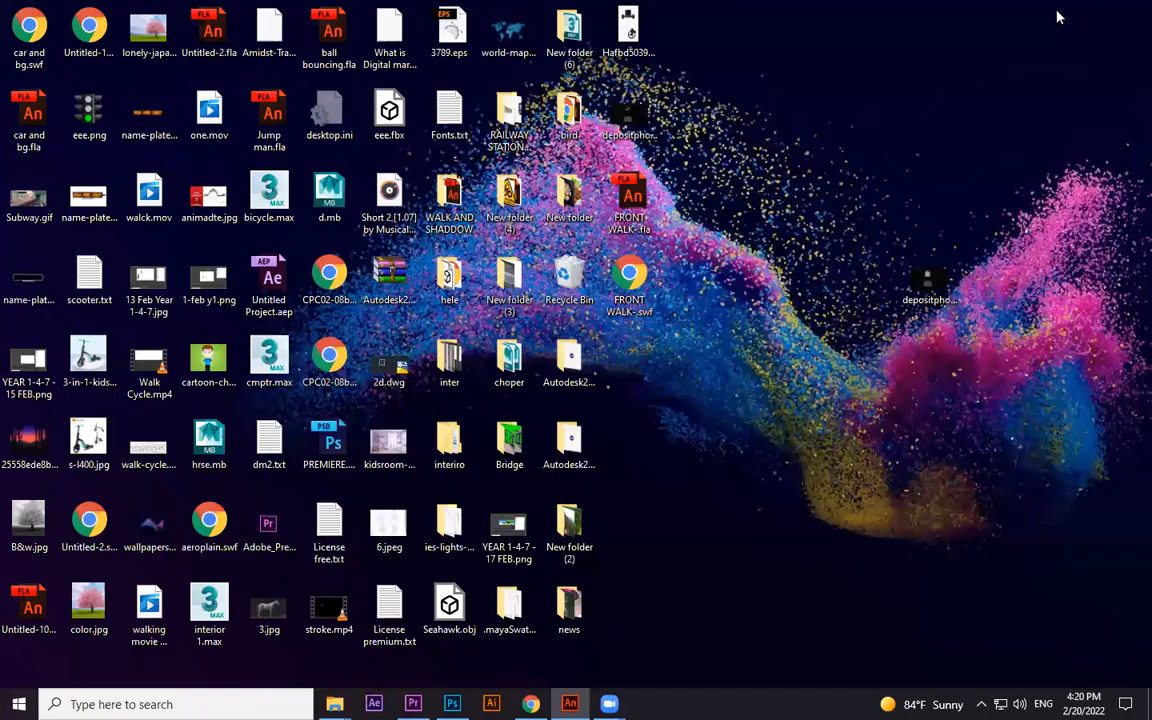
{"action": "left_click_drag", "start_coordinate": [929, 282], "coordinate": [600, 385]}
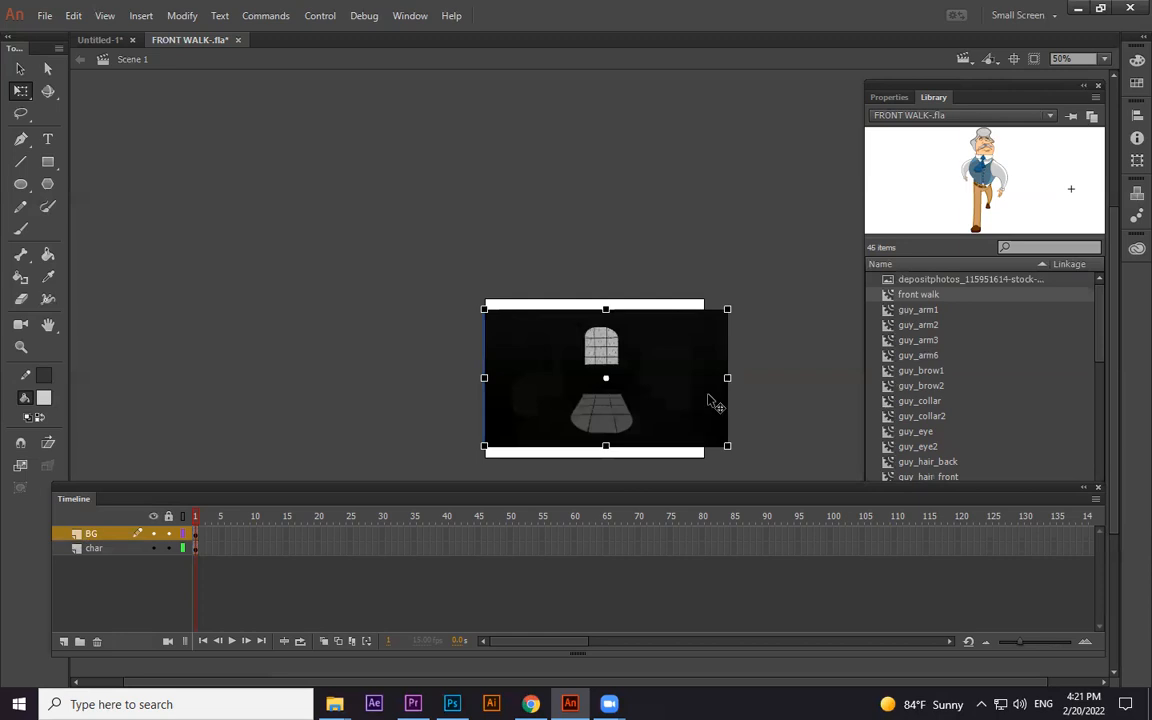
{"action": "key", "text": "Delete"}
Place the dark room image with the see-through window from the desktop on the BG layer and move that layer below char
{"action": "left_click", "coordinate": [1078, 9]}
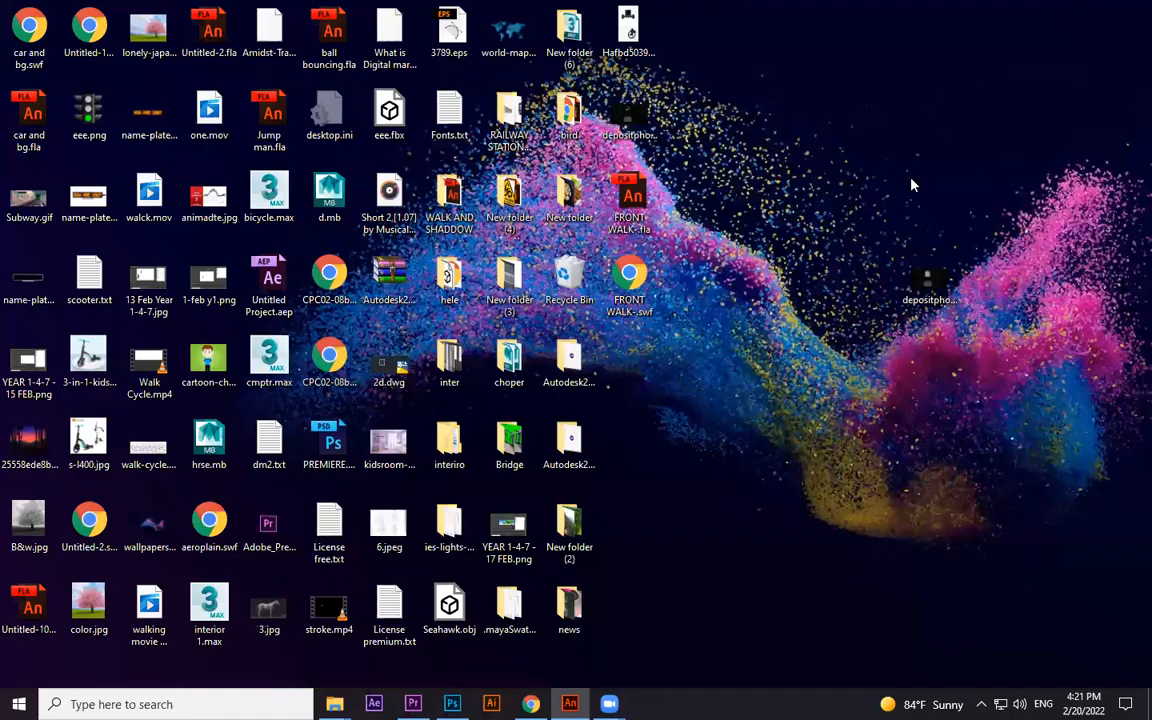
{"action": "left_click_drag", "start_coordinate": [628, 118], "coordinate": [506, 378]}
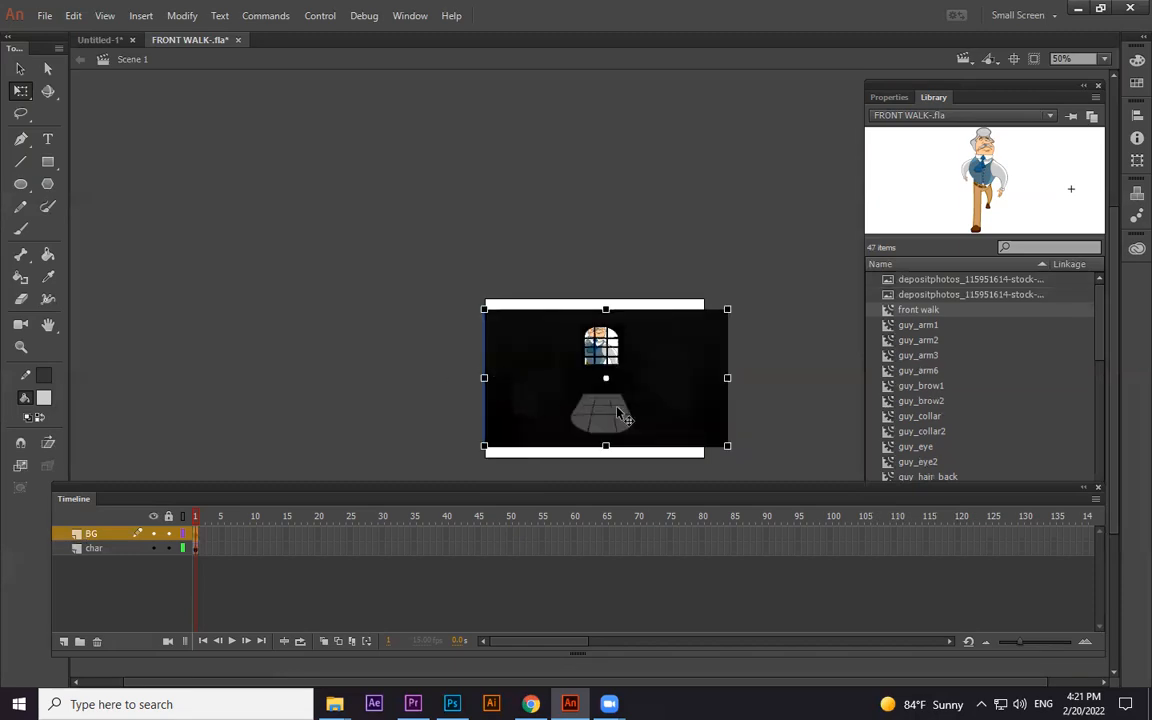
{"action": "key", "text": "ctrl+="}
{"action": "left_click_drag", "start_coordinate": [686, 397], "coordinate": [709, 323]}
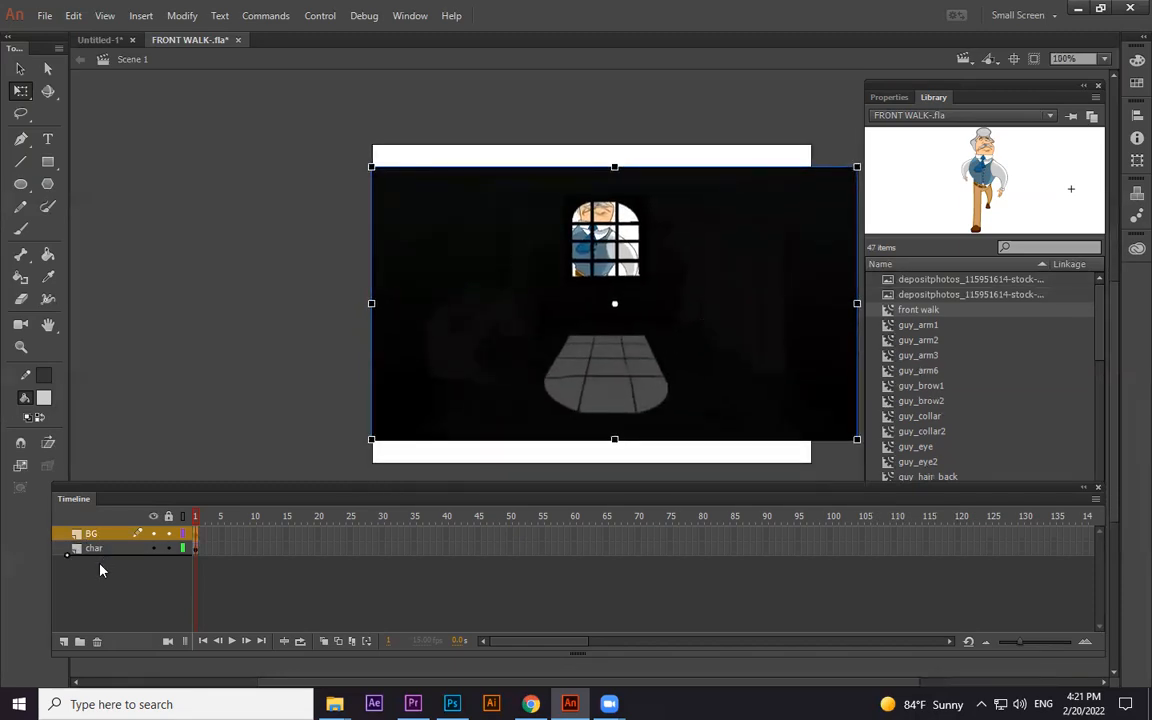
{"action": "left_click_drag", "start_coordinate": [100, 570], "coordinate": [104, 571]}
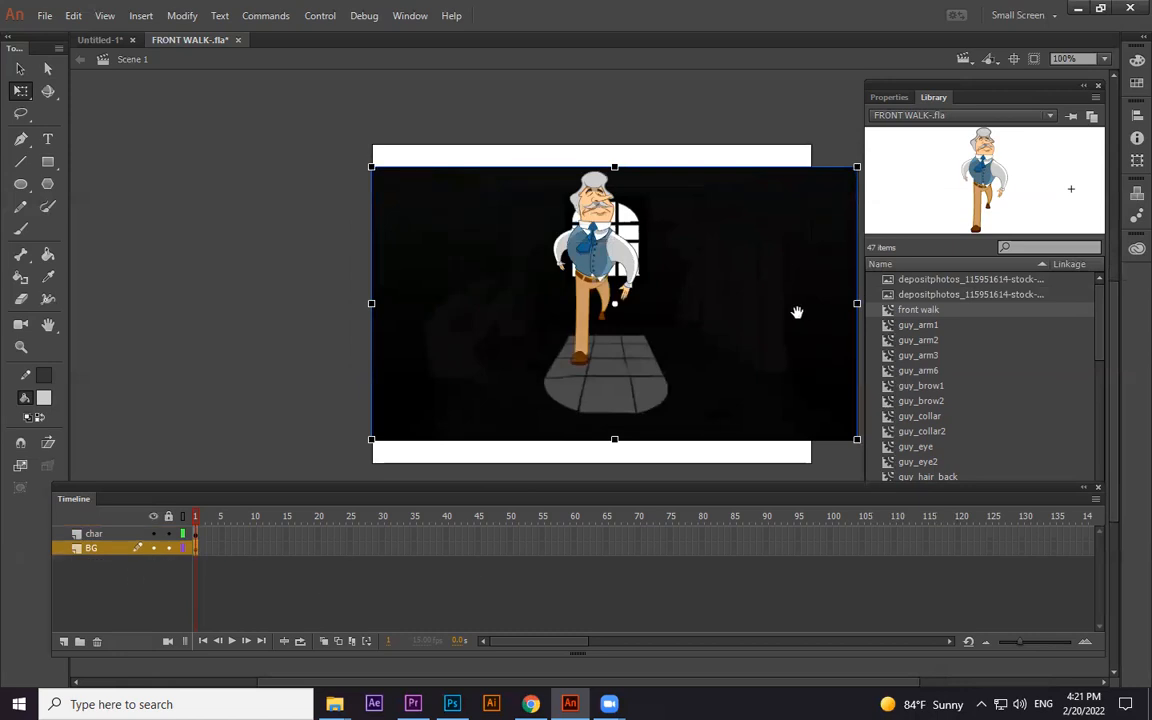
Enlarge the room image and reposition it to cover the whole stage, with the window behind the man
{"action": "left_click_drag", "start_coordinate": [797, 314], "coordinate": [754, 314]}
{"action": "left_click_drag", "start_coordinate": [815, 167], "coordinate": [902, 111]}
{"action": "left_click_drag", "start_coordinate": [741, 242], "coordinate": [715, 211]}
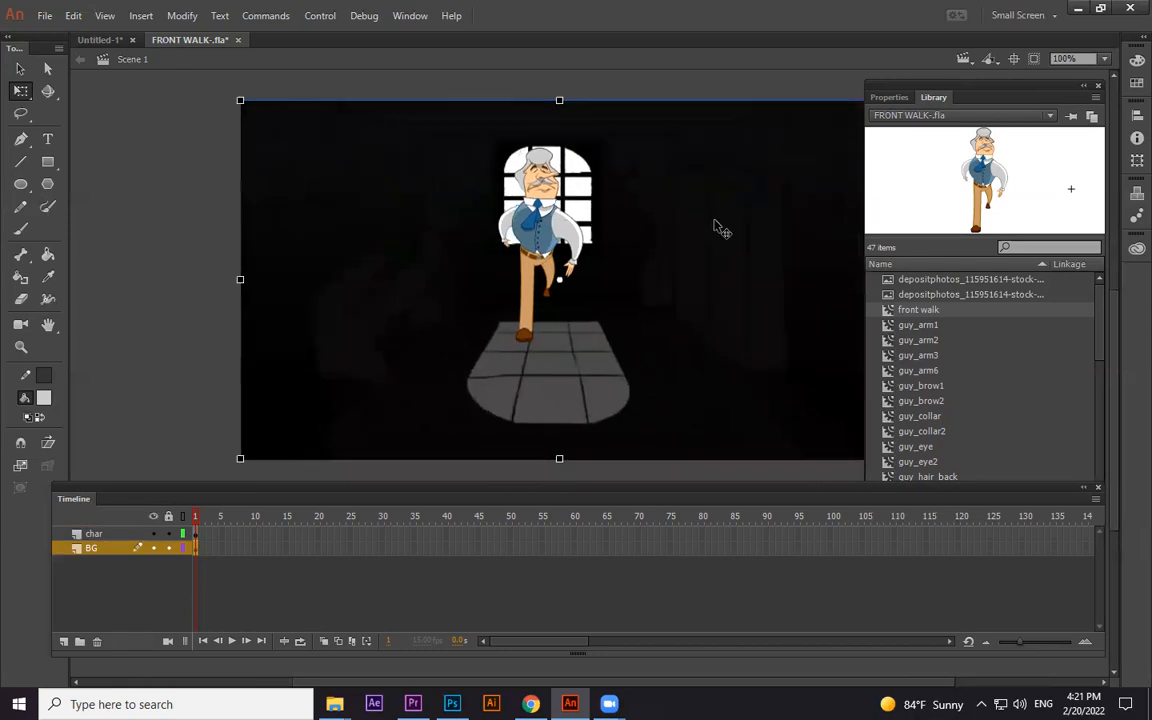
{"action": "key", "text": "ctrl+minus"}
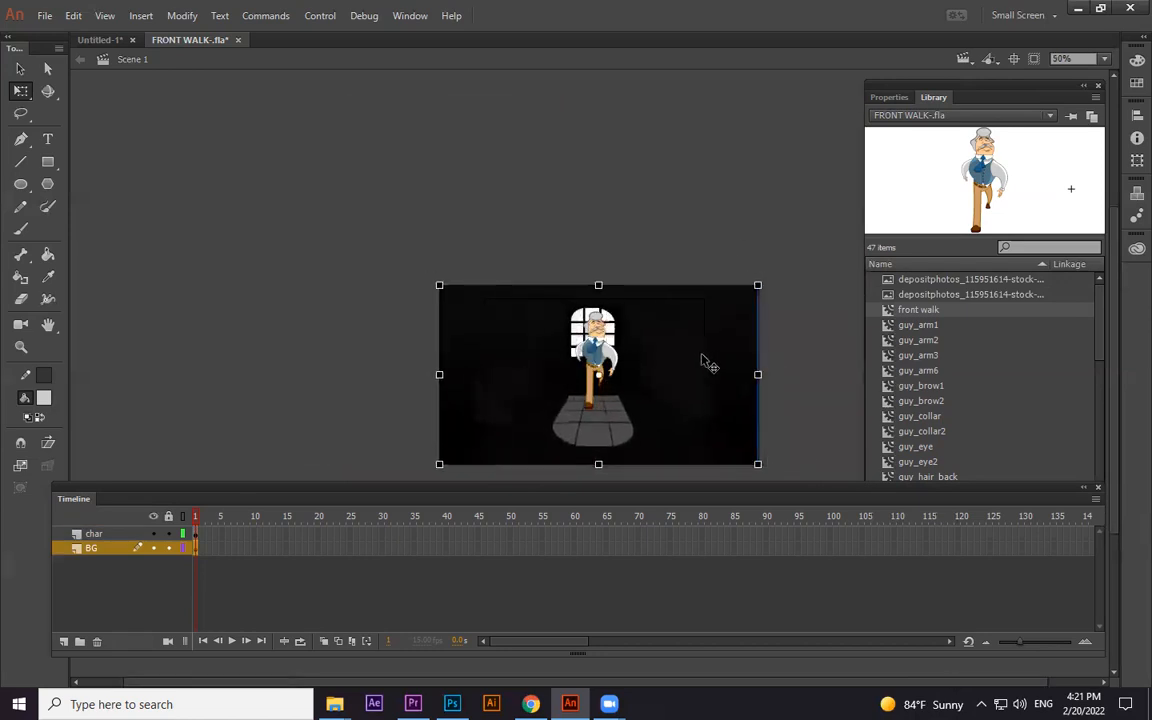
{"action": "left_click_drag", "start_coordinate": [759, 285], "coordinate": [769, 279]}
{"action": "left_click_drag", "start_coordinate": [733, 323], "coordinate": [702, 327]}
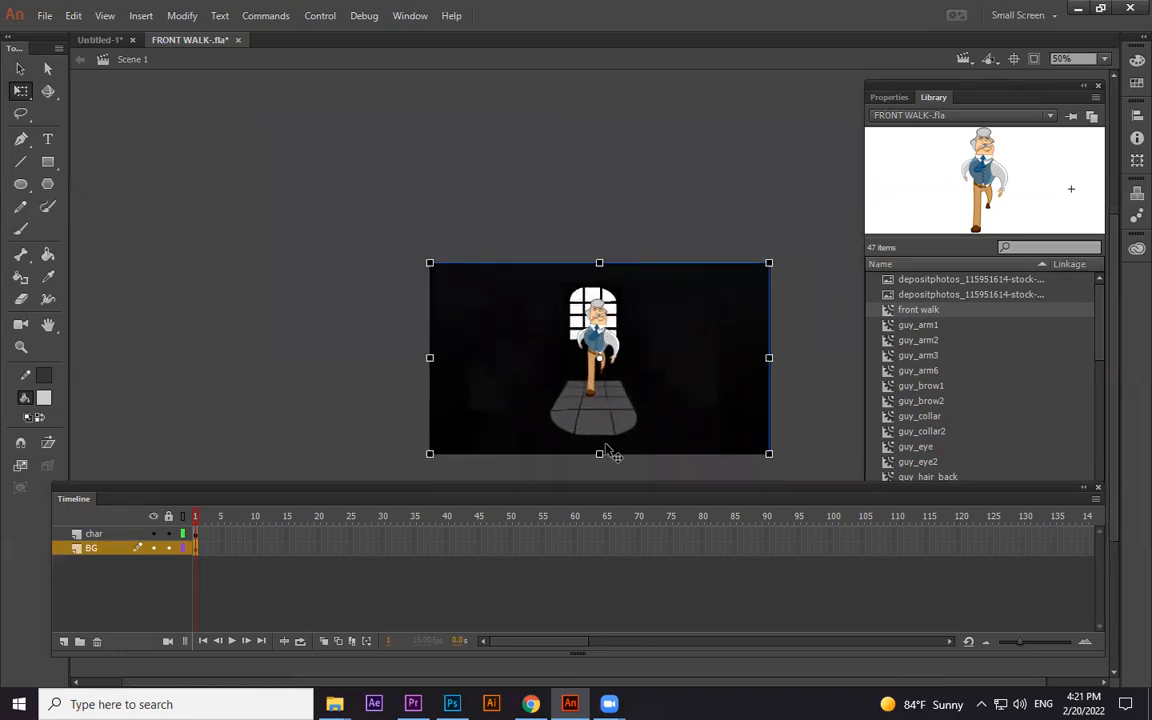
{"action": "left_click", "coordinate": [674, 187]}
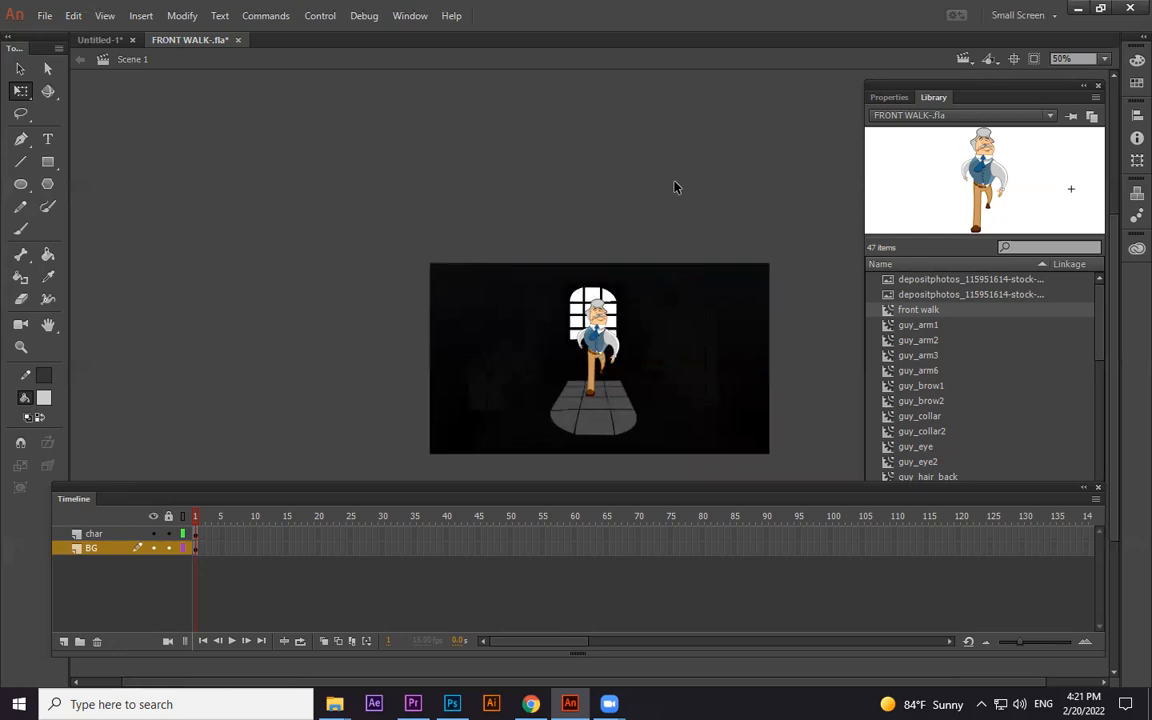
Scale down the man at frame 1 and stand him at the far end of the lit floor, in front of the window
{"action": "key", "text": "ctrl+equal"}
{"action": "left_click_drag", "start_coordinate": [662, 342], "coordinate": [678, 301]}
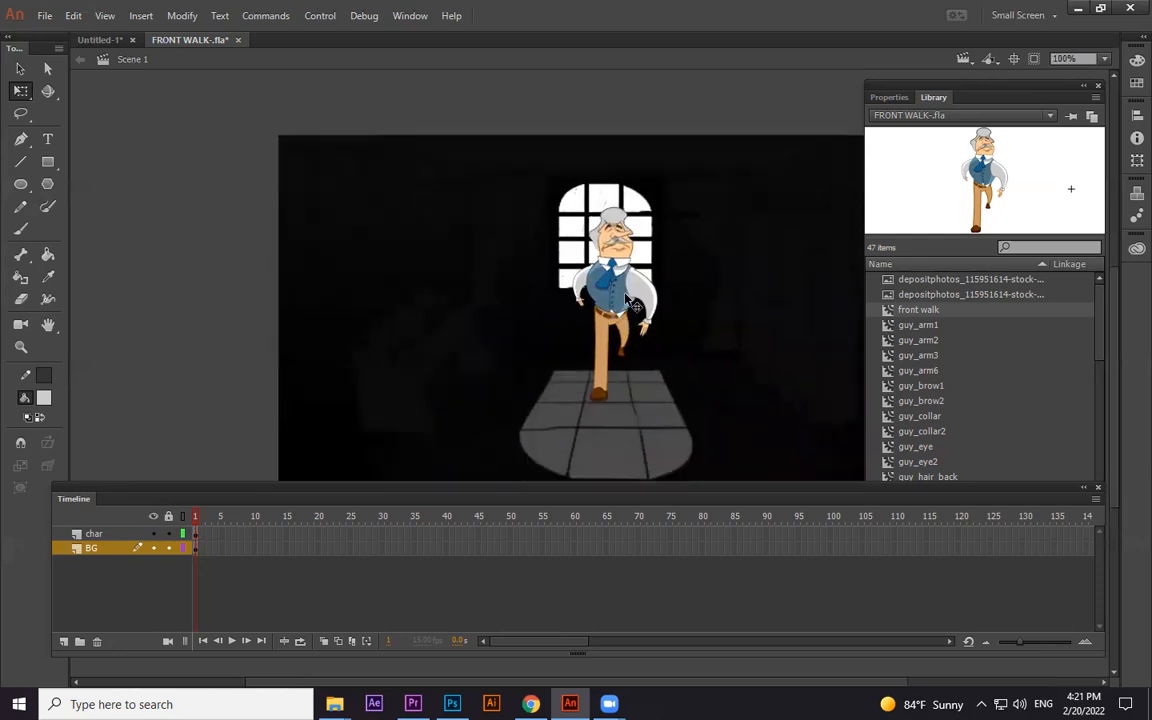
{"action": "left_click", "coordinate": [632, 303]}
{"action": "scroll", "coordinate": [645, 258], "scroll_direction": "down", "scroll_amount": 2}
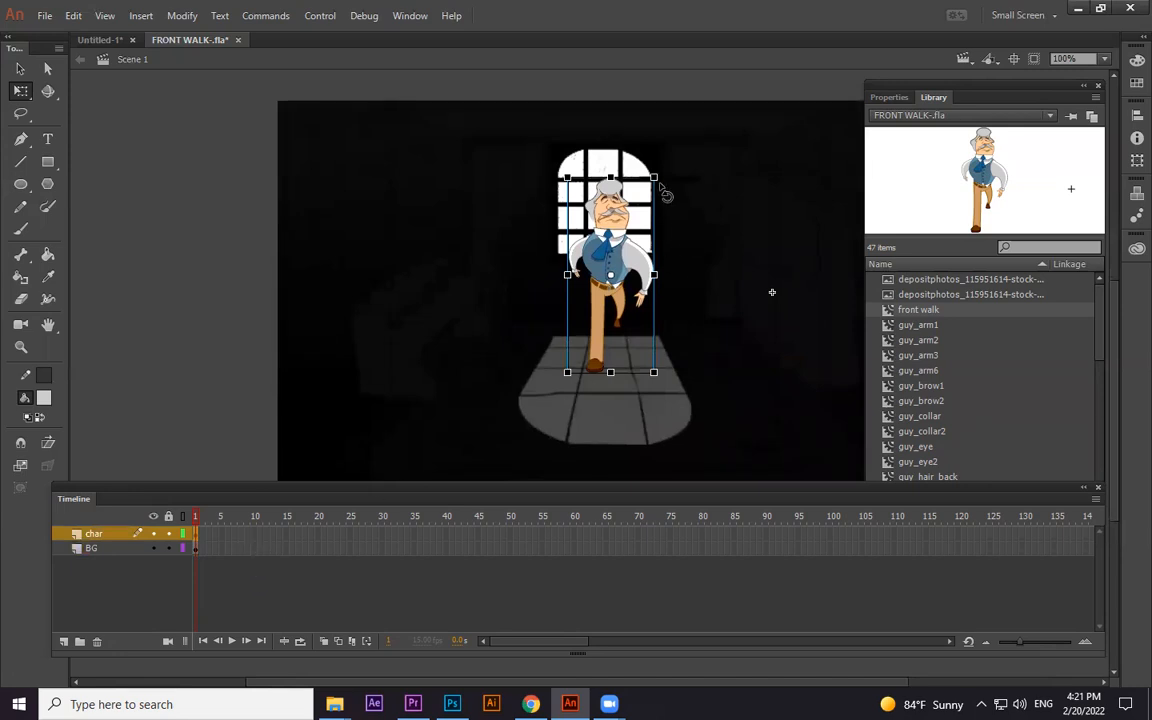
{"action": "left_click_drag", "start_coordinate": [653, 177], "coordinate": [644, 196]}
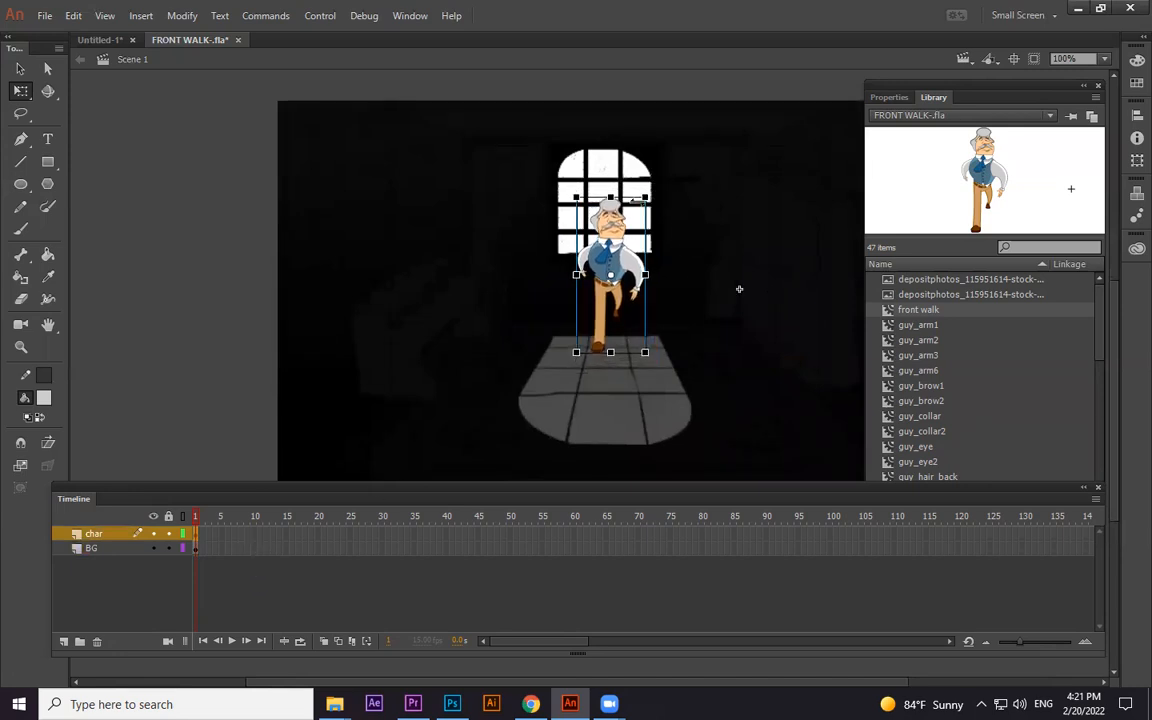
{"action": "left_click_drag", "start_coordinate": [607, 250], "coordinate": [604, 255]}
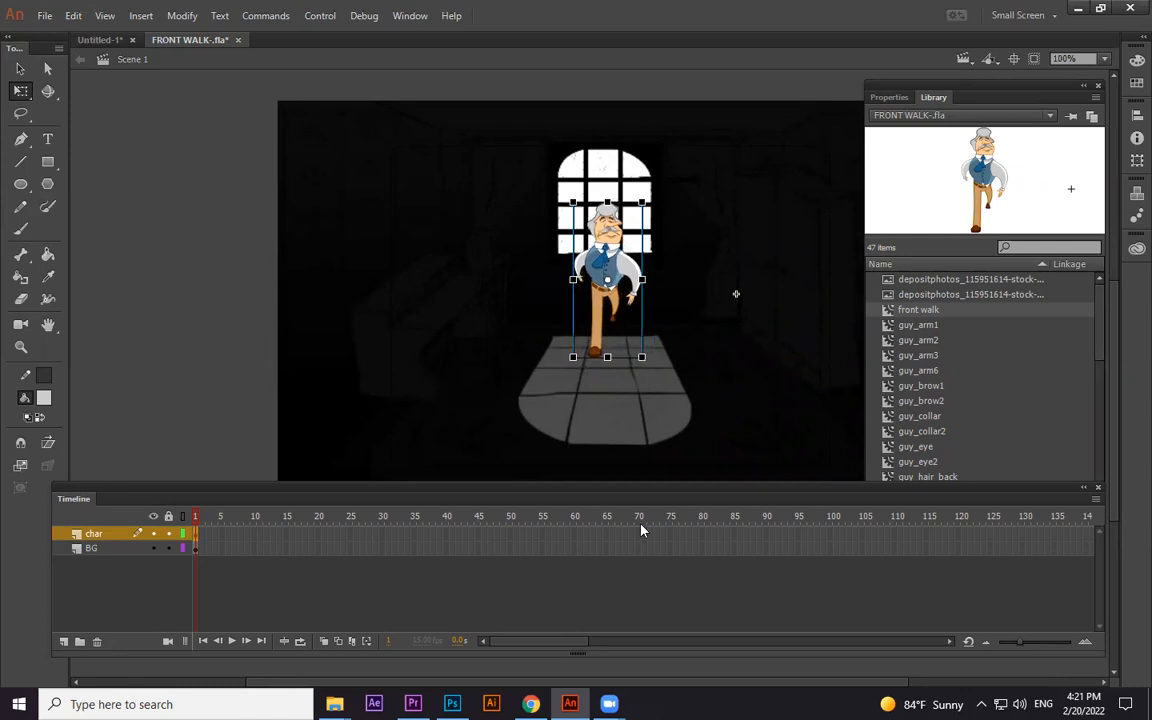
Insert a keyframe at frame 61 of the char layer and create a classic tween between its two keyframes
{"action": "left_click", "coordinate": [576, 535]}
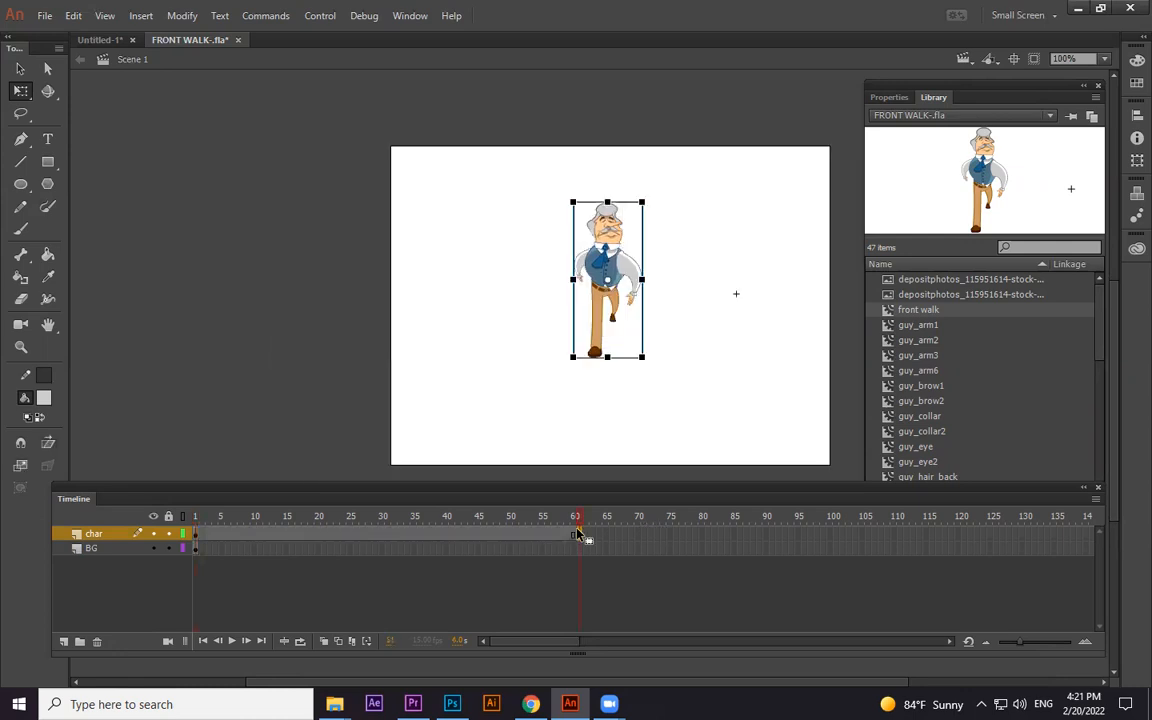
{"action": "left_click", "coordinate": [537, 535]}
{"action": "right_click", "coordinate": [537, 535]}
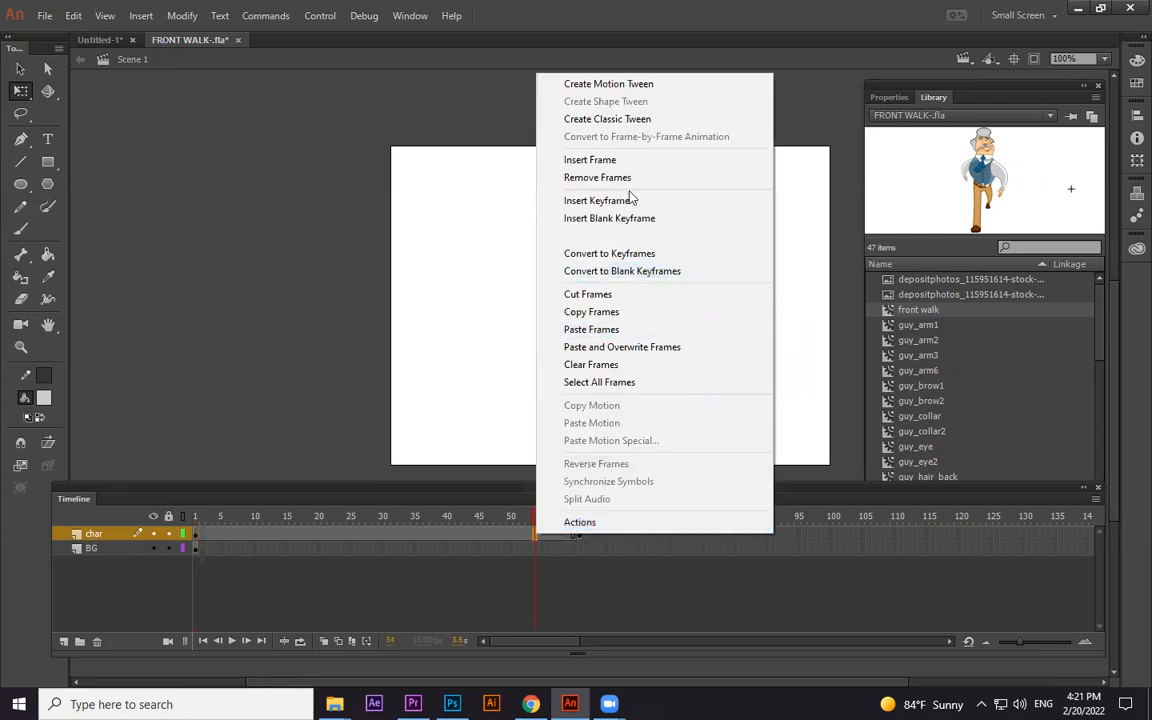
{"action": "left_click", "coordinate": [625, 120]}
Extend the BG layer's frames to frame 61 to match the char layer
{"action": "left_click", "coordinate": [579, 549]}
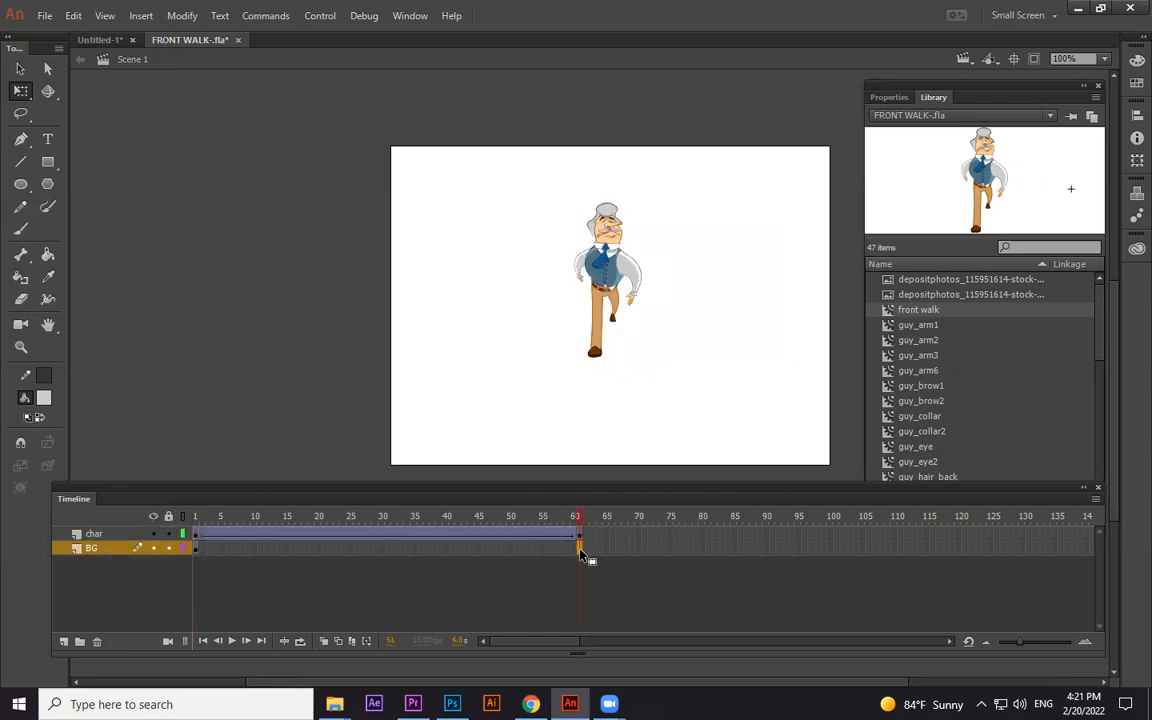
{"action": "key", "text": "F5"}
{"action": "left_click_drag", "start_coordinate": [579, 547], "coordinate": [583, 540]}
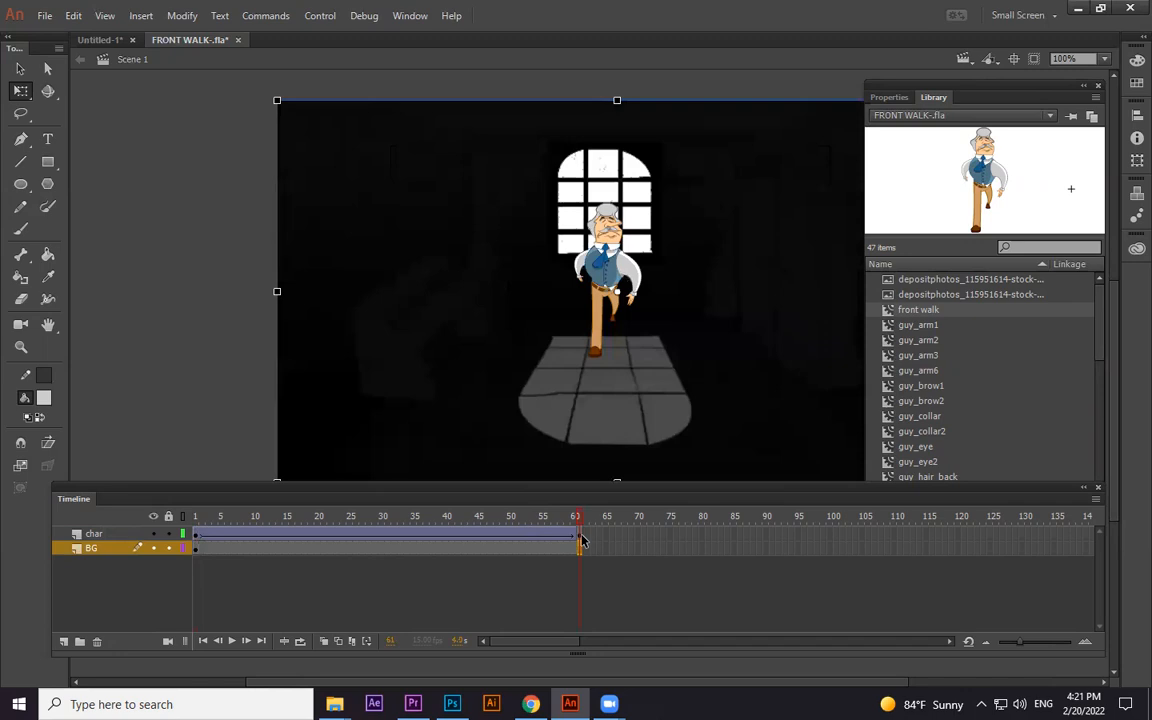
Enlarge the man at frame 61, move him down past the front of the lit floor, and test the movie
{"action": "left_click", "coordinate": [610, 290]}
{"action": "left_click_drag", "start_coordinate": [649, 196], "coordinate": [707, 131]}
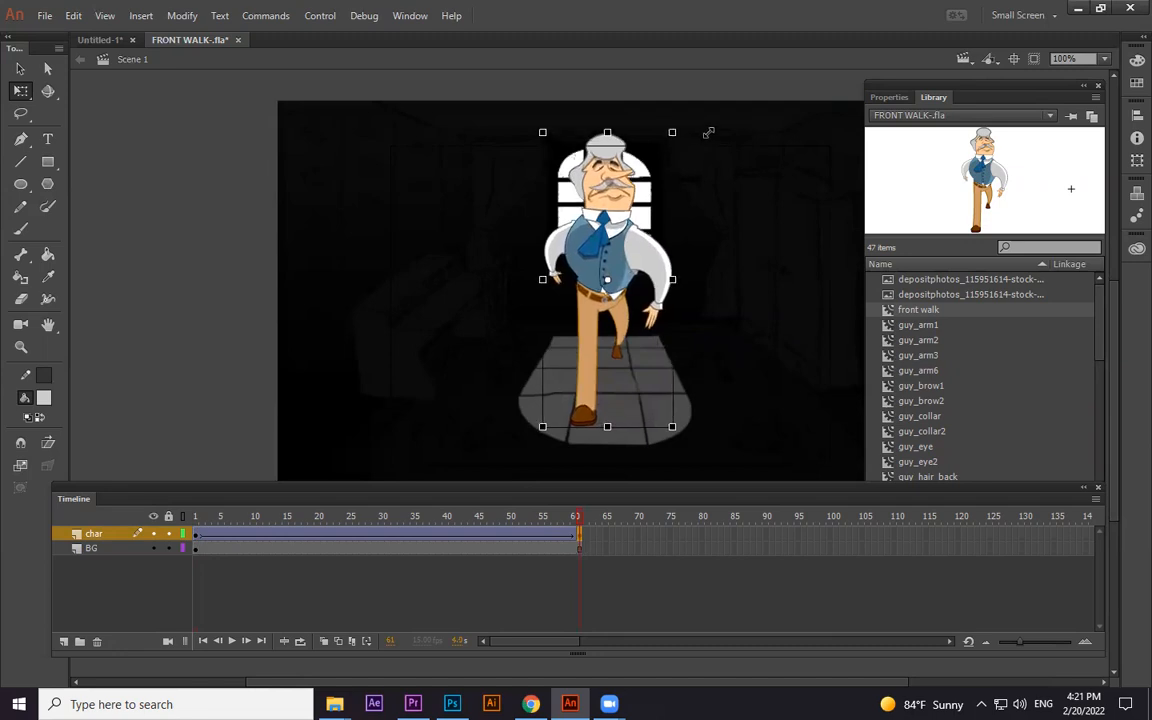
{"action": "left_click_drag", "start_coordinate": [611, 260], "coordinate": [604, 290]}
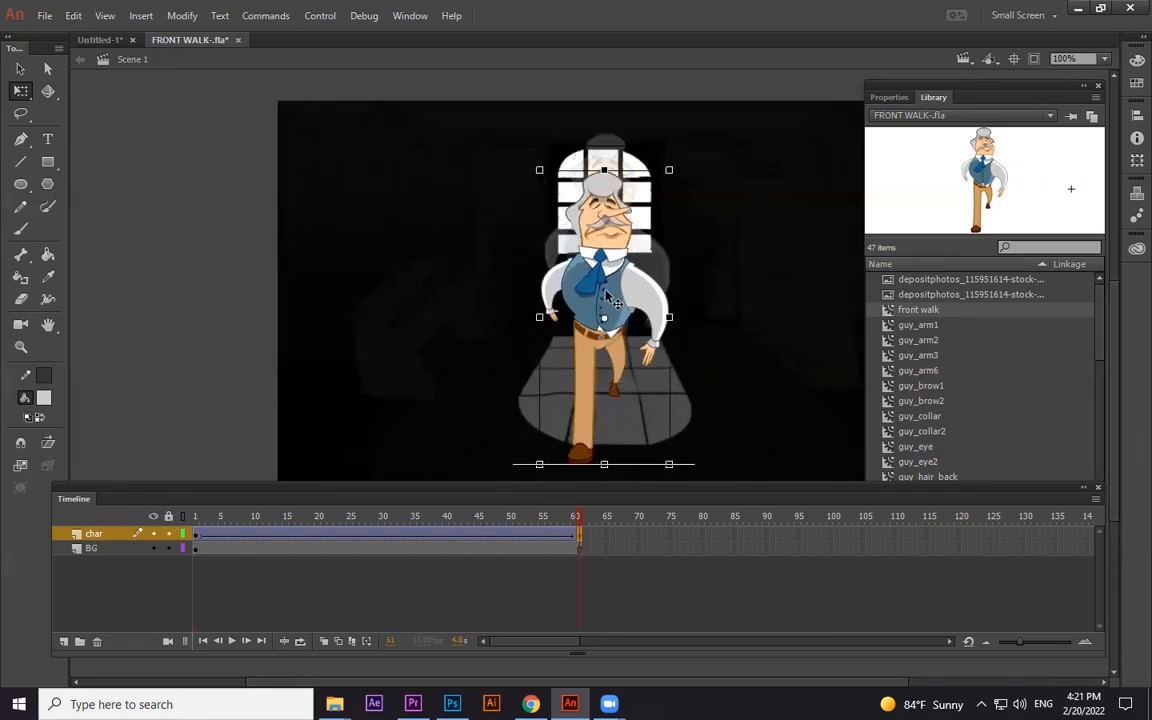
{"action": "key", "text": "ctrl+Return"}
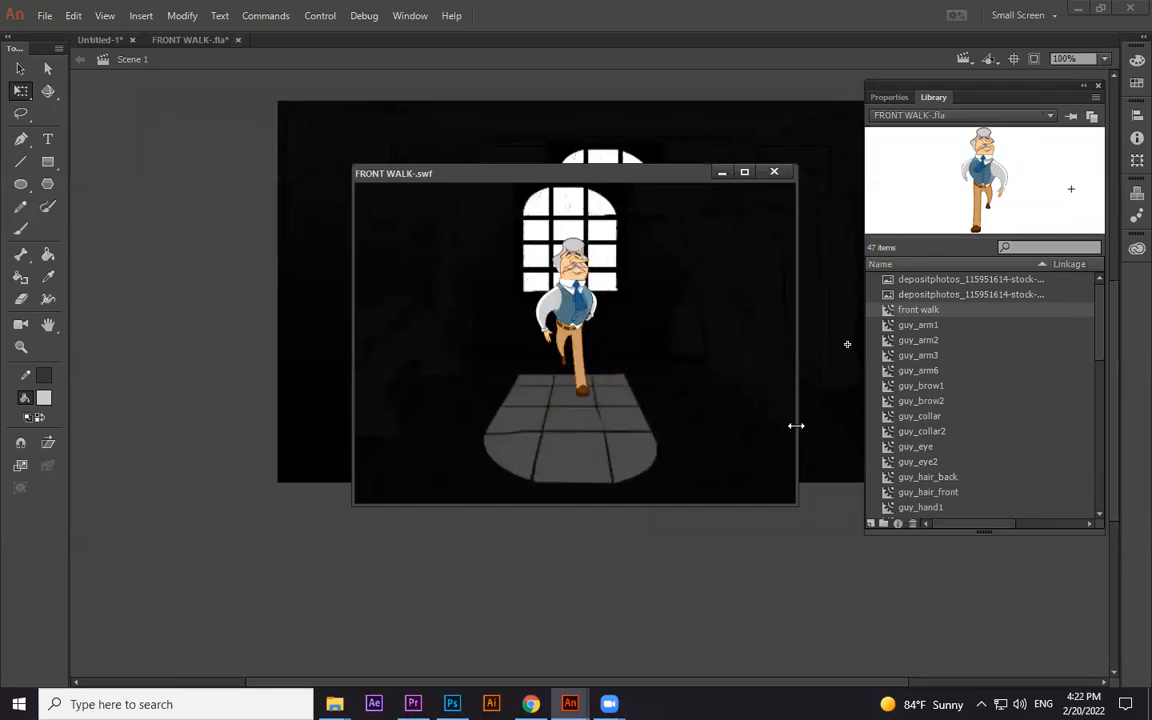
{"action": "left_click", "coordinate": [774, 172]}
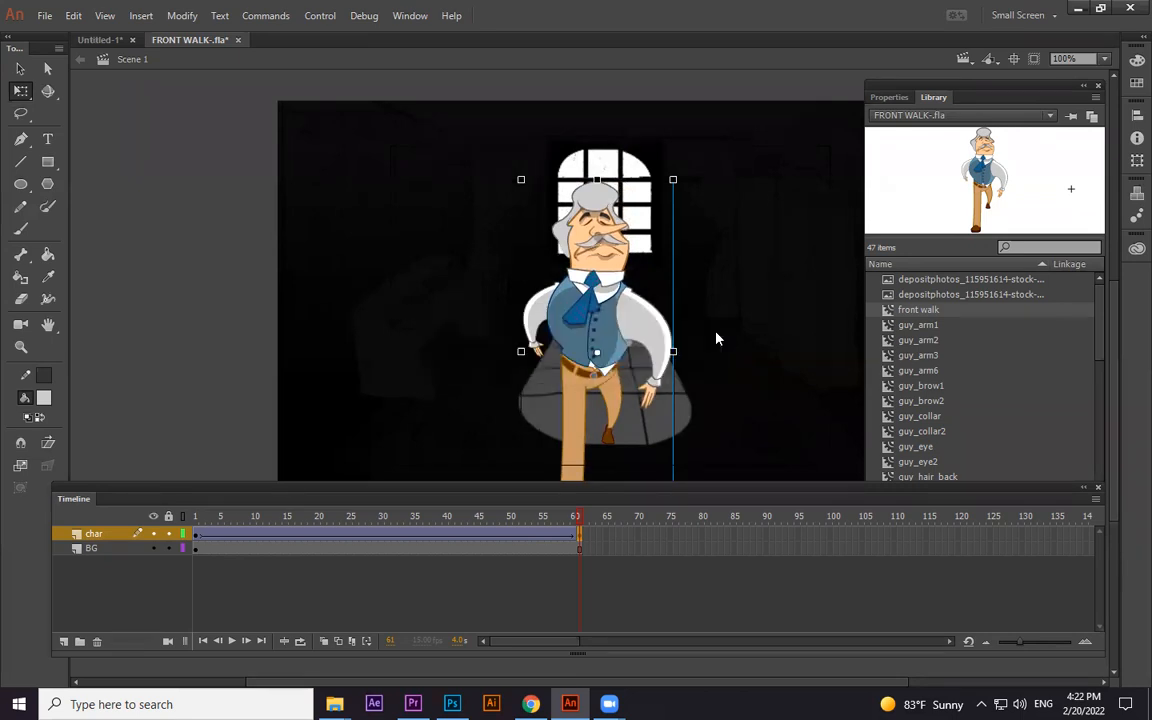
{"action": "key", "text": "ctrl+Return"}
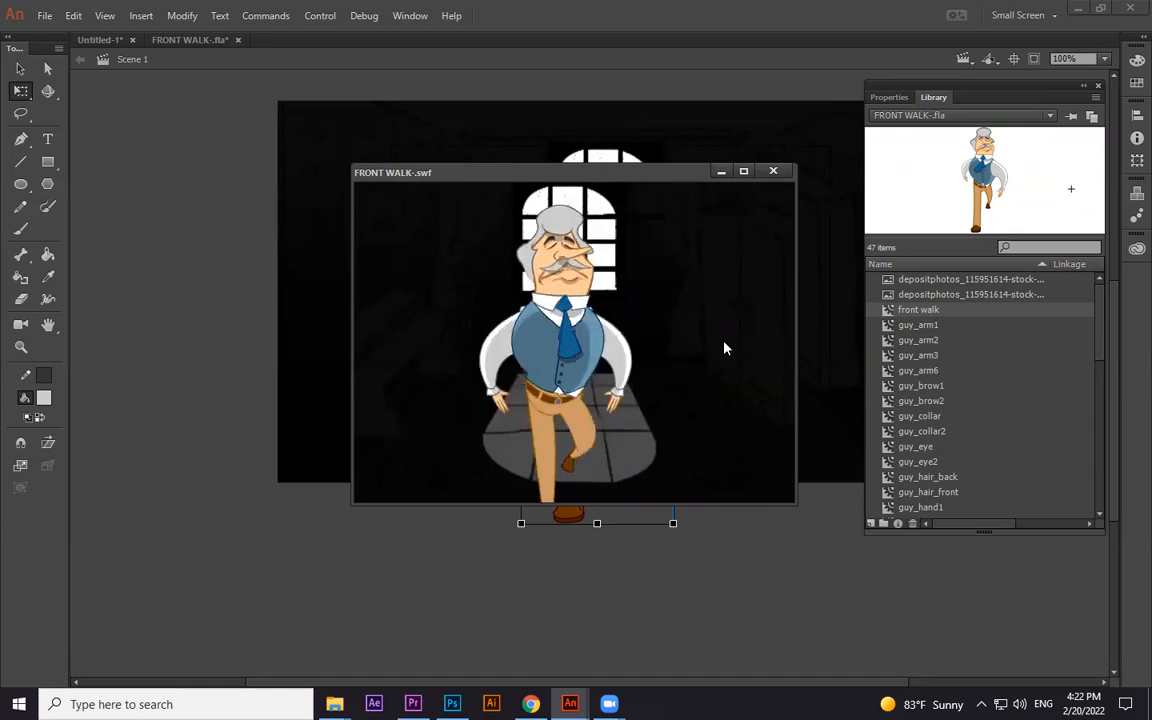
{"action": "left_click", "coordinate": [773, 171]}
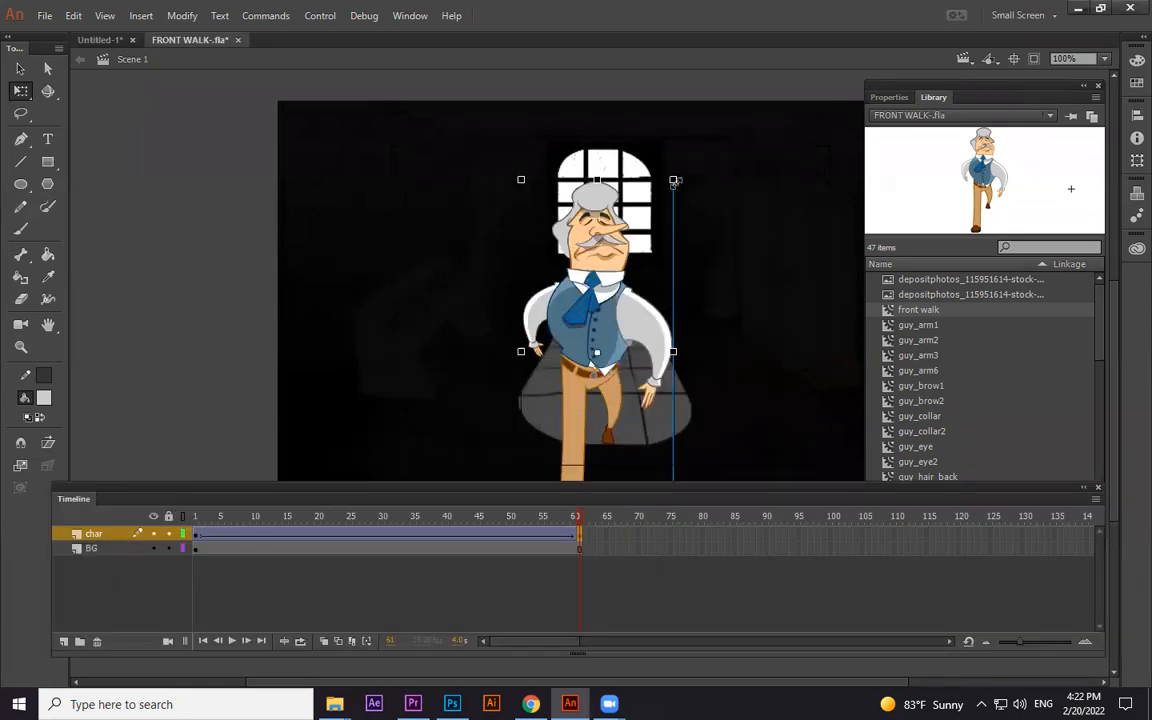
Enlarge the man further at frame 61, lower him so his legs run off the stage, and test the movie again
{"action": "left_click_drag", "start_coordinate": [692, 170], "coordinate": [710, 93]}
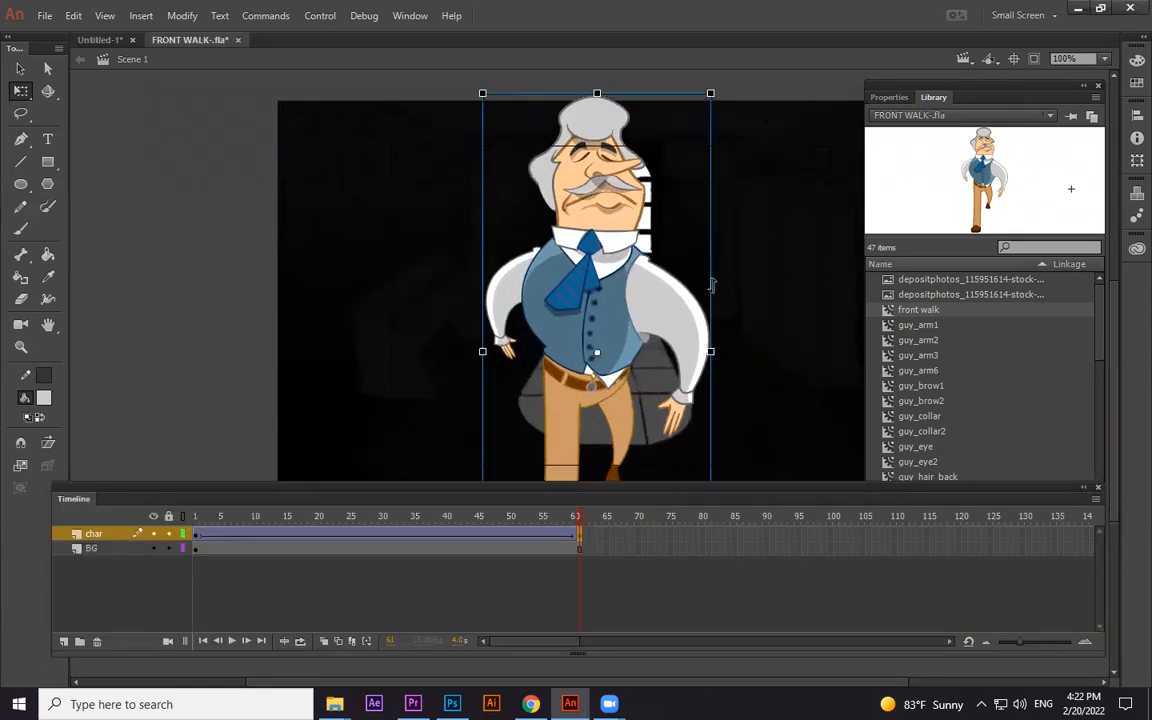
{"action": "left_click_drag", "start_coordinate": [651, 283], "coordinate": [652, 361]}
{"action": "key", "text": "ctrl+Return"}
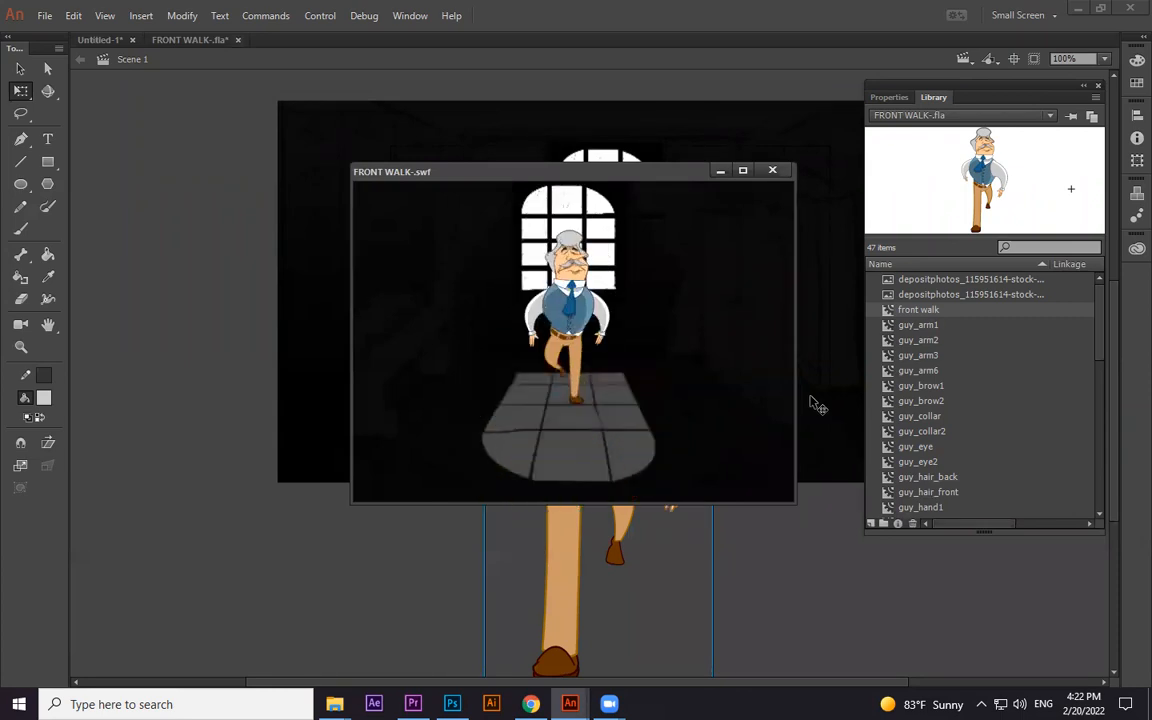
{"action": "left_click", "coordinate": [778, 172]}
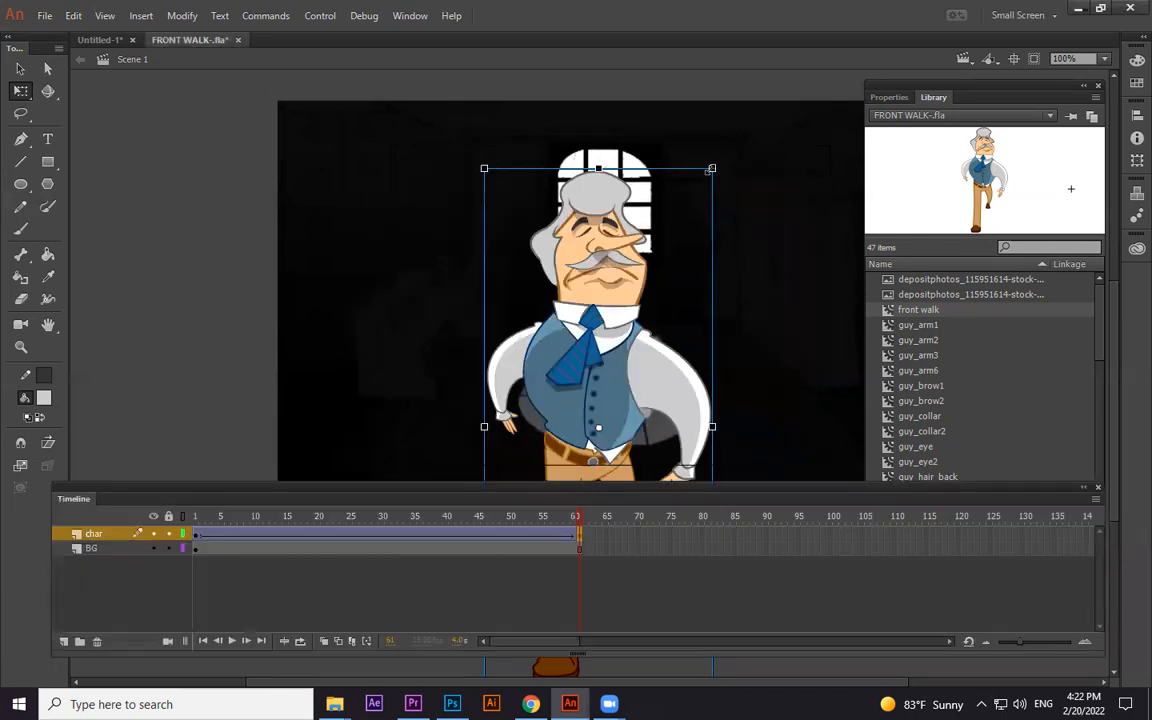
Reduce the man's size at frame 61 so his head sits just below the window, keeping the background in place
{"action": "left_click_drag", "start_coordinate": [657, 281], "coordinate": [657, 268]}
{"action": "key", "text": "ctrl+z"}
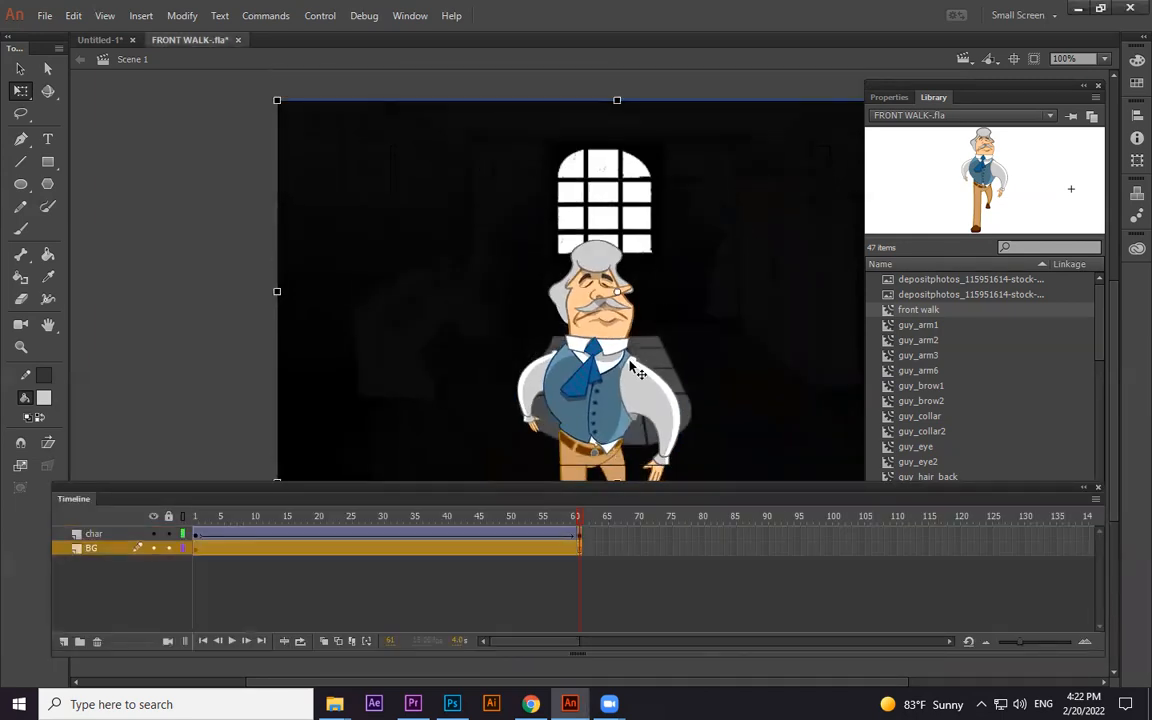
Raise the man slightly at frame 61 and test the movie
{"action": "left_click_drag", "start_coordinate": [617, 371], "coordinate": [619, 364]}
{"action": "key", "text": "ctrl+Return"}
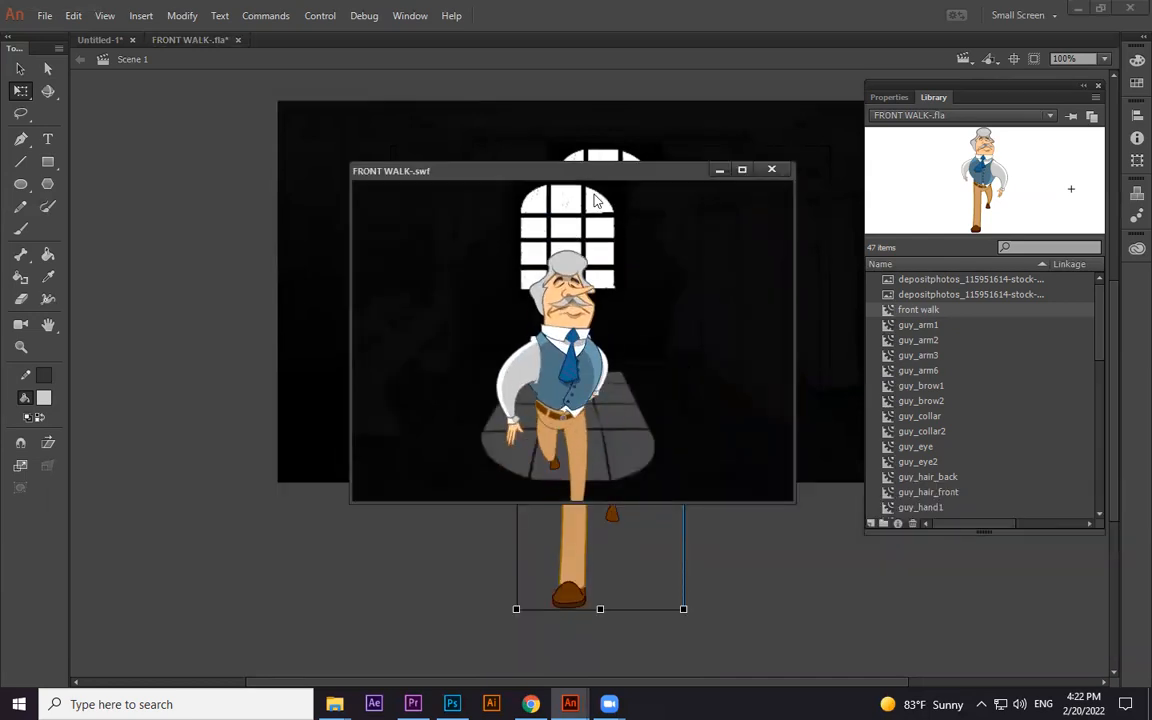
{"action": "left_click", "coordinate": [771, 169]}
{"action": "left_click", "coordinate": [770, 608]}
Apply a Brightness color effect of -100% to the man at frame 1 so he starts as a black silhouette
{"action": "left_click_drag", "start_coordinate": [439, 543], "coordinate": [180, 535]}
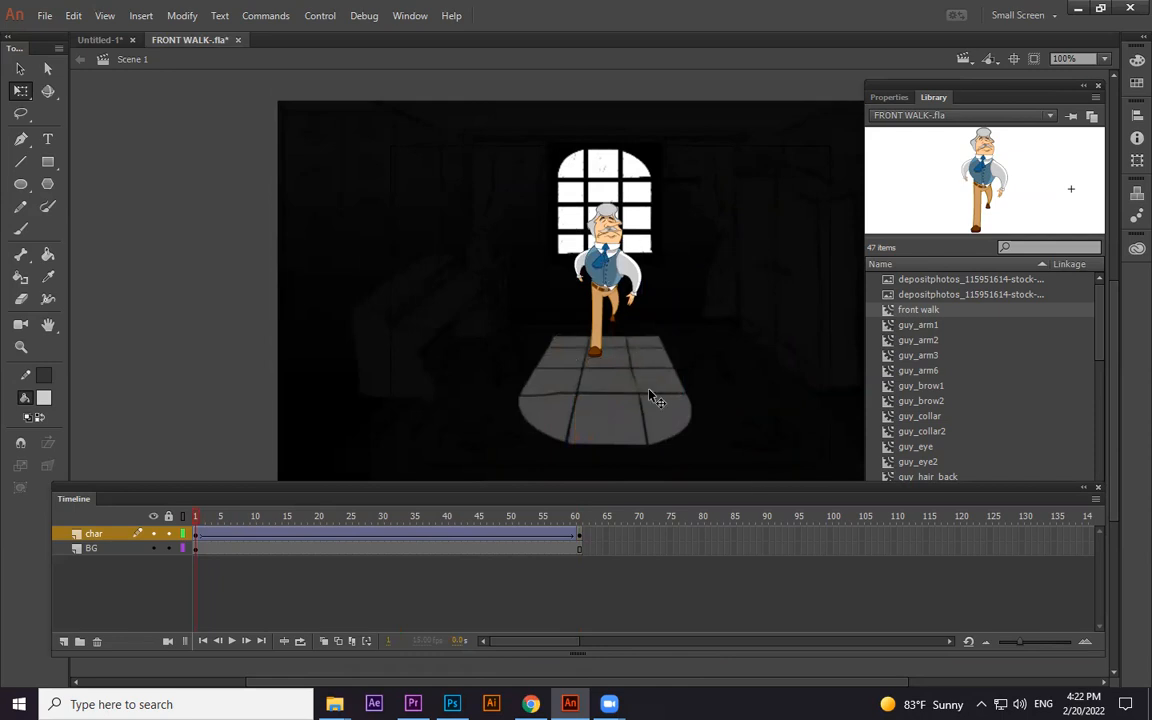
{"action": "left_click", "coordinate": [892, 98]}
{"action": "left_click_drag", "start_coordinate": [972, 90], "coordinate": [986, 74]}
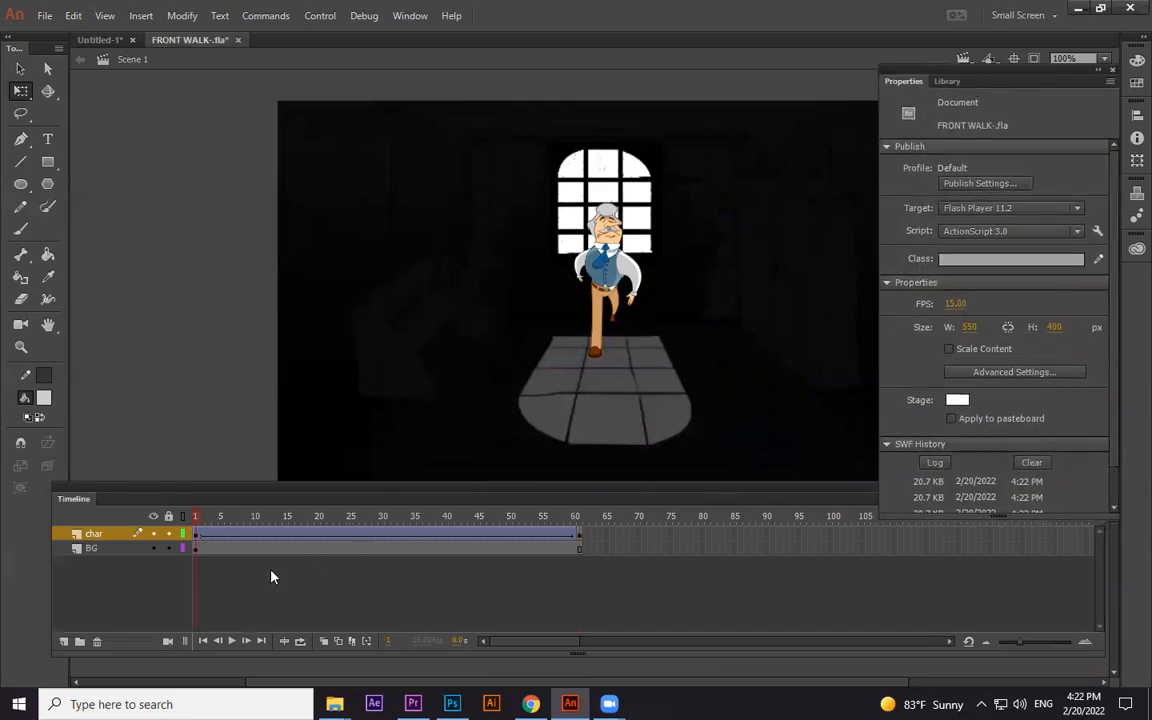
{"action": "left_click", "coordinate": [605, 278]}
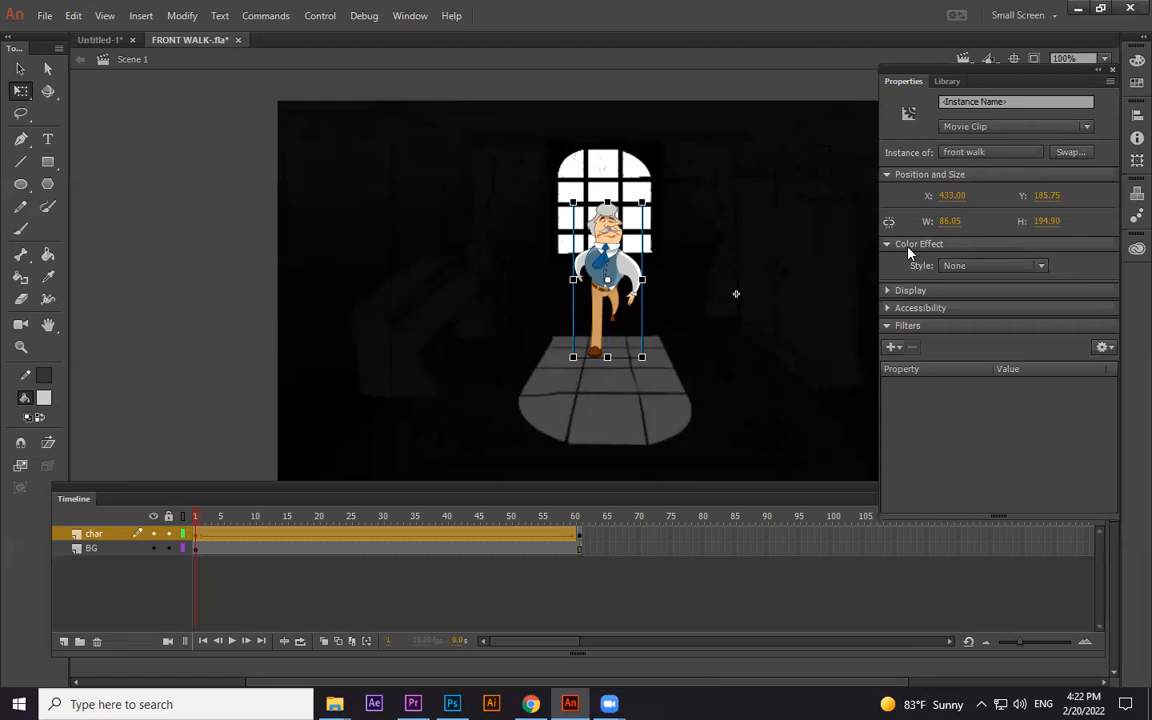
{"action": "left_click", "coordinate": [1008, 266]}
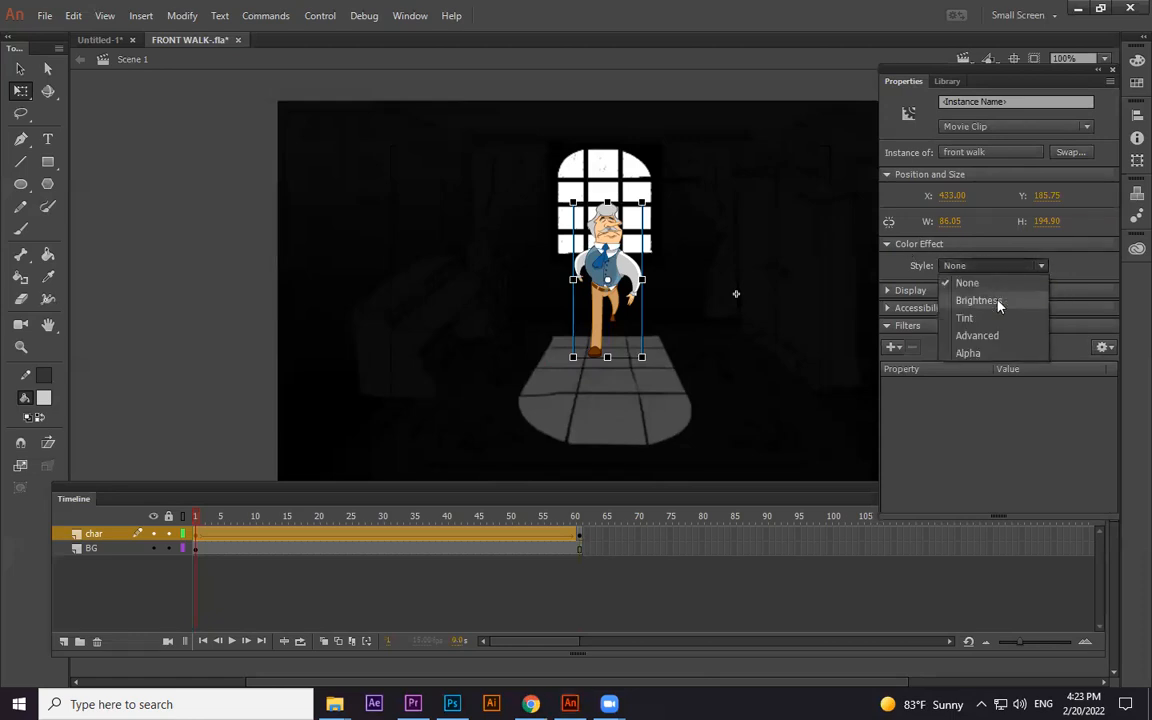
{"action": "left_click", "coordinate": [978, 300]}
{"action": "left_click_drag", "start_coordinate": [1030, 291], "coordinate": [898, 302]}
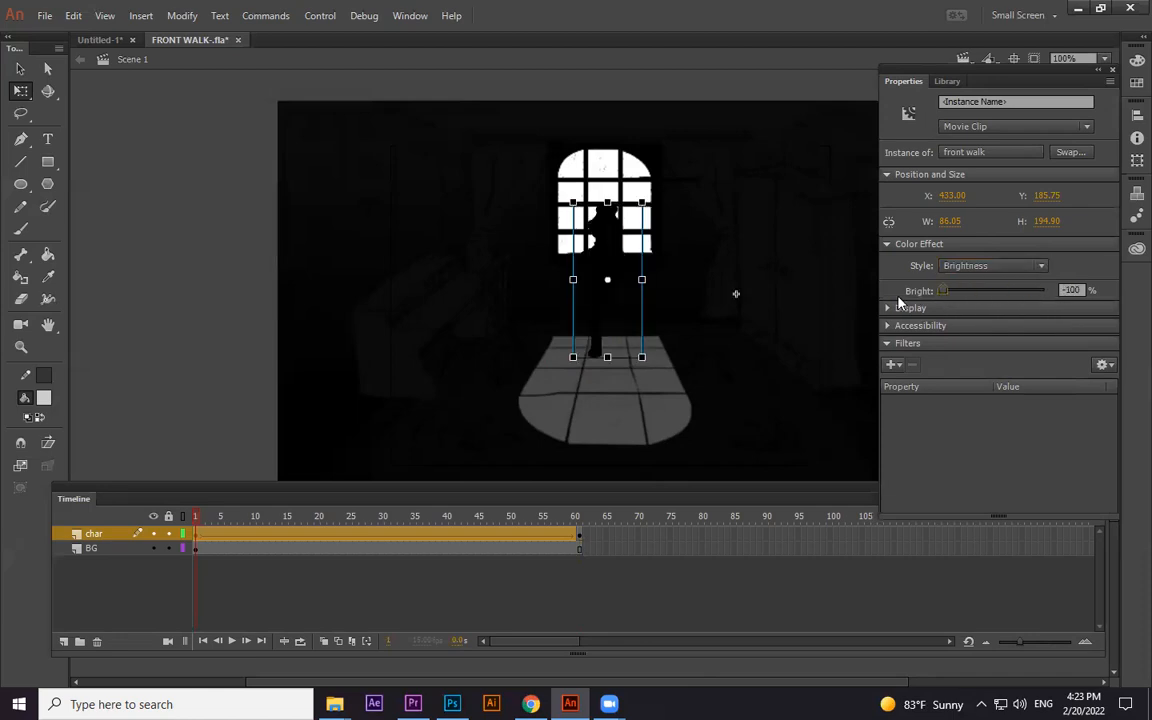
Scrub through the timeline and test the movie to check how the man brightens while he walks forward
{"action": "left_click", "coordinate": [579, 541]}
{"action": "left_click_drag", "start_coordinate": [207, 521], "coordinate": [2, 528]}
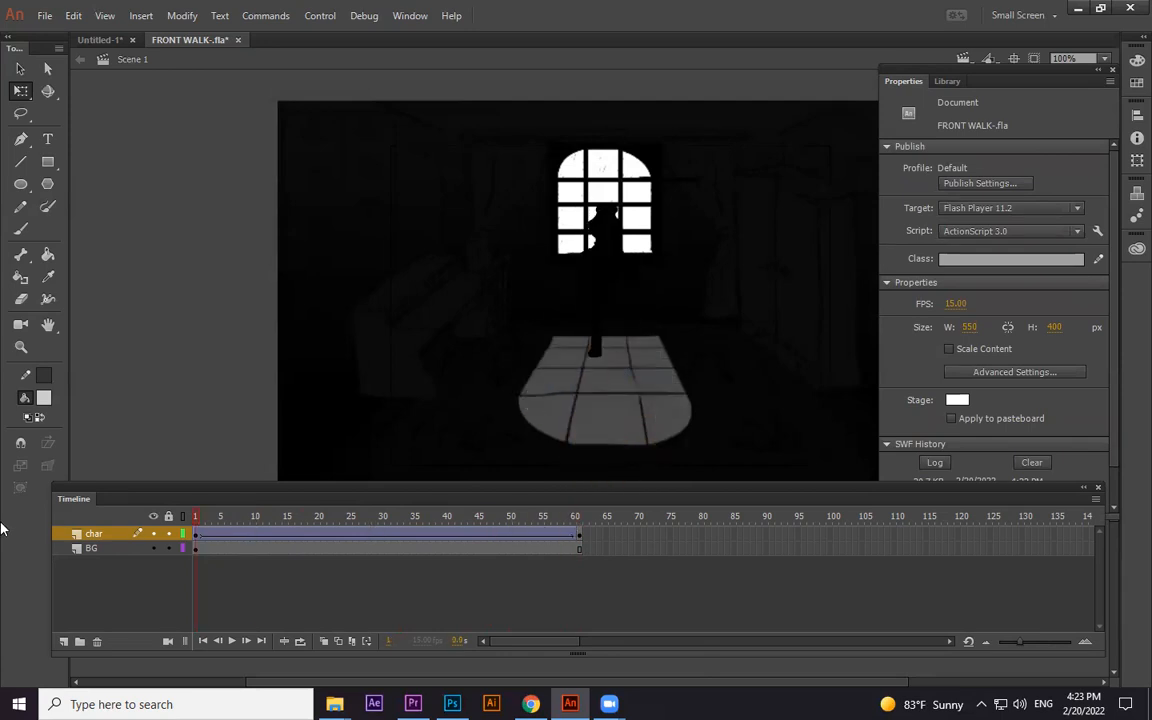
{"action": "key", "text": "ctrl+Return"}
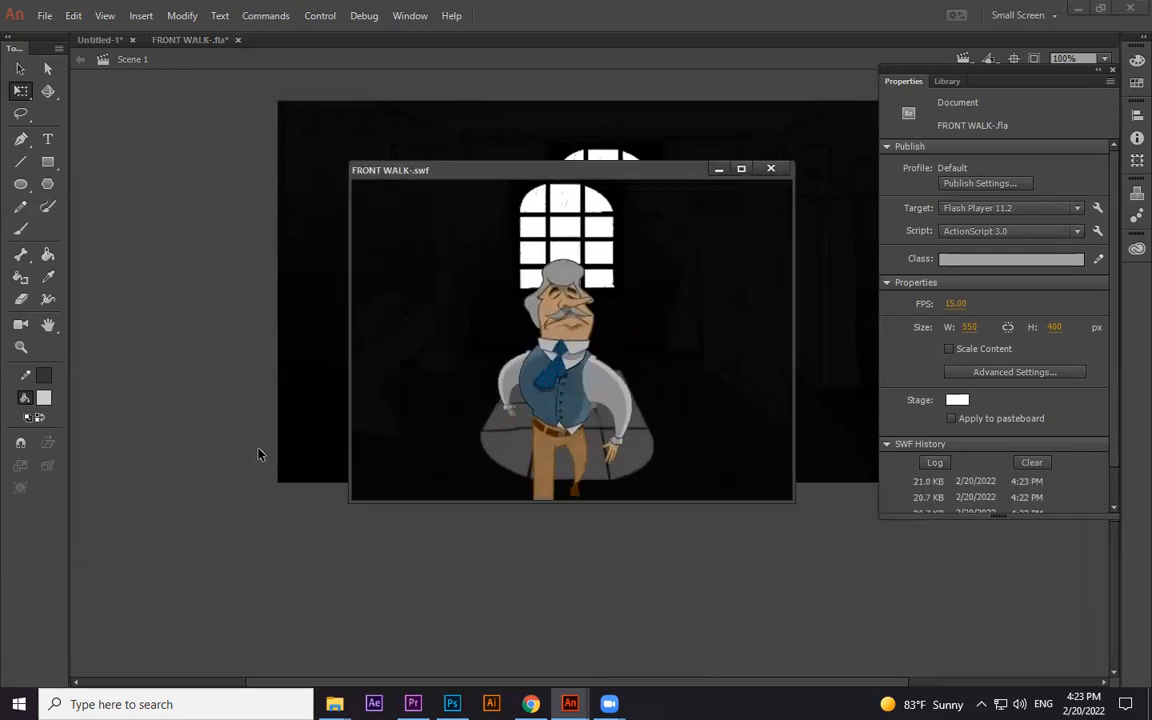
{"action": "left_click", "coordinate": [771, 170]}
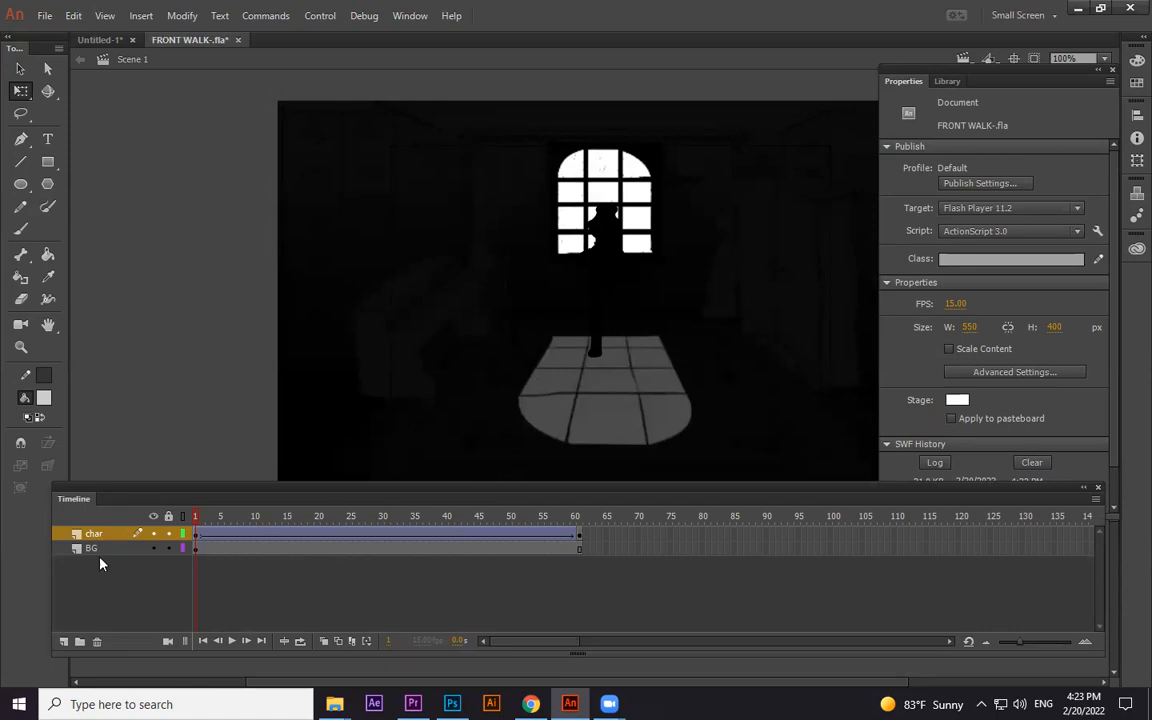
Add a new layer above the char layer and name it shadow
{"action": "left_click", "coordinate": [62, 642]}
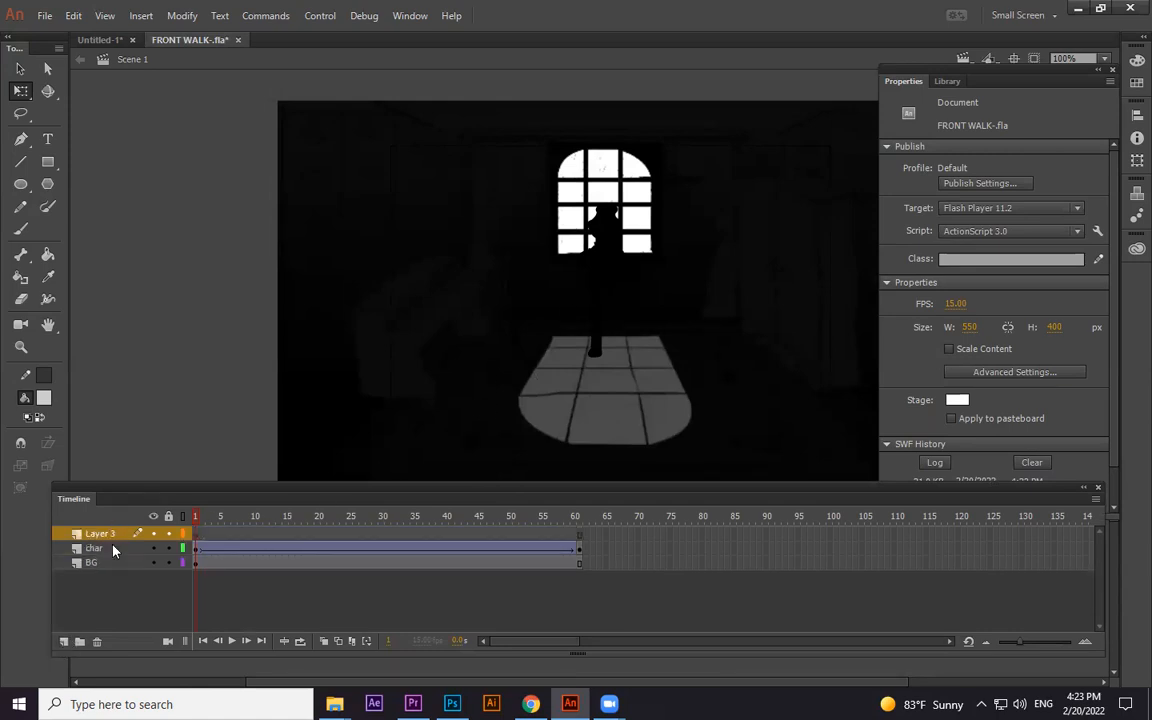
{"action": "double_click", "coordinate": [100, 533]}
{"action": "type", "text": "sha"}
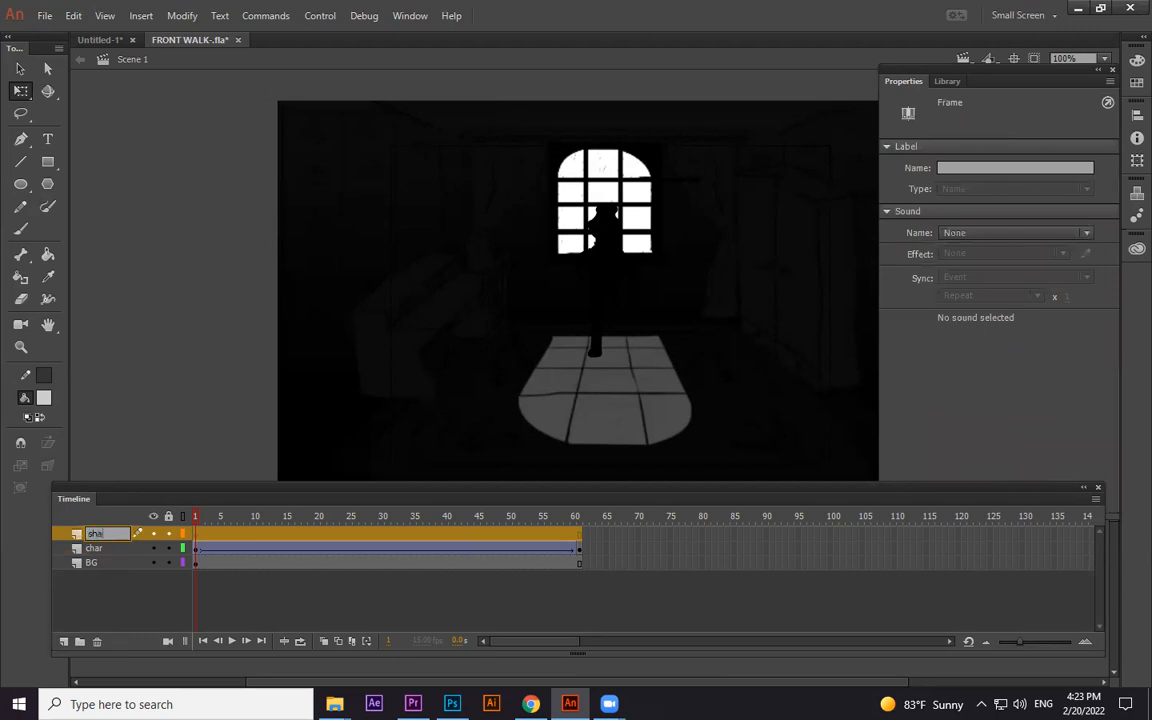
{"action": "type", "text": "dow"}
{"action": "left_click", "coordinate": [233, 568]}
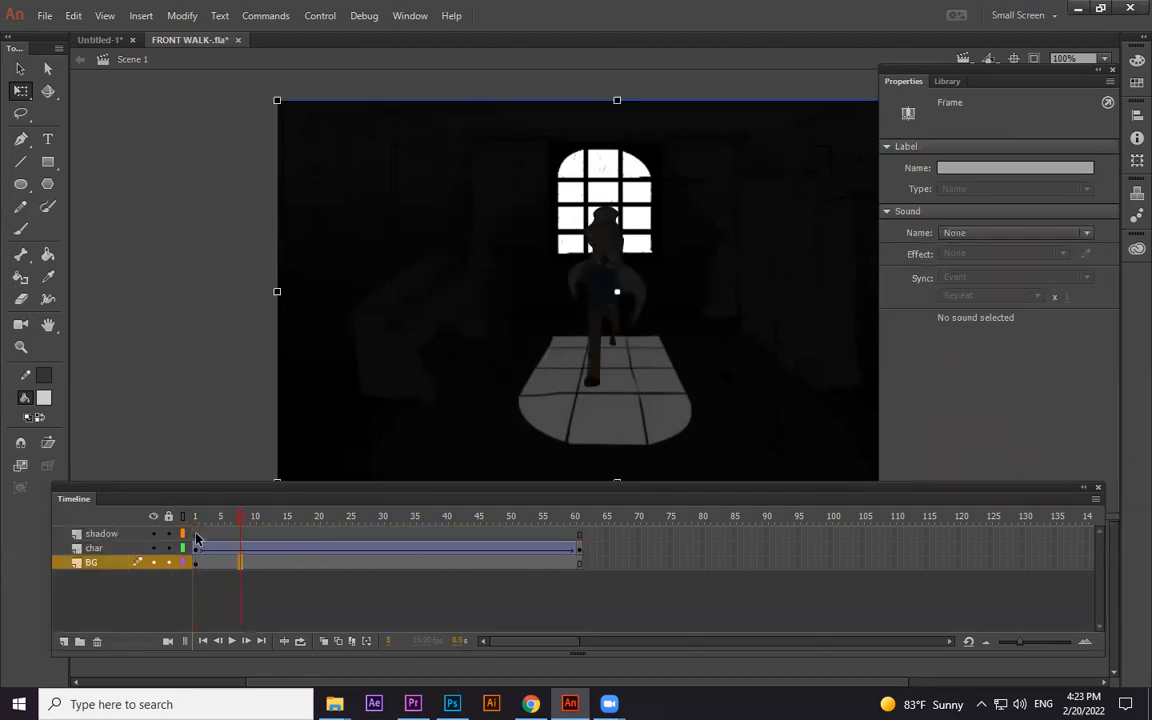
Place a front walk instance on the shadow layer at frame 1, scaled and positioned to match the man
{"action": "left_click", "coordinate": [319, 537]}
{"action": "key", "text": "ctrl+l"}
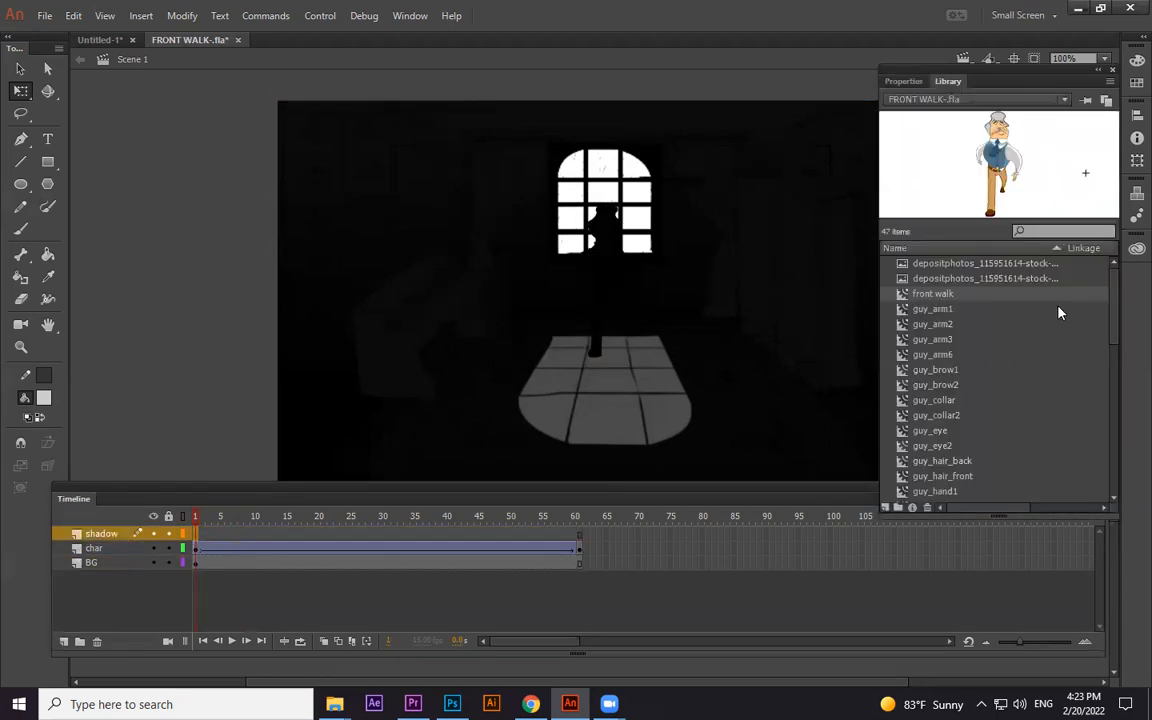
{"action": "left_click_drag", "start_coordinate": [925, 300], "coordinate": [618, 298]}
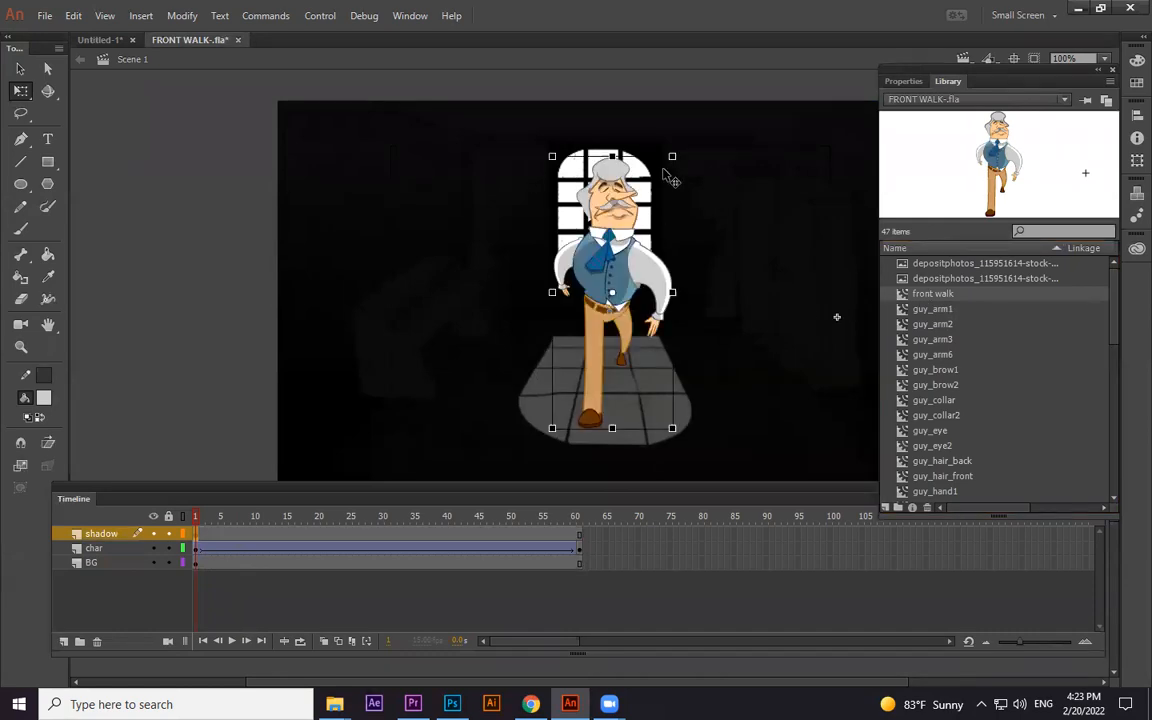
{"action": "left_click_drag", "start_coordinate": [674, 155], "coordinate": [654, 189]}
{"action": "mouse_move", "coordinate": [623, 260]}
{"action": "left_mouse_down"}
{"action": "mouse_move", "coordinate": [617, 251]}
{"action": "mouse_move", "coordinate": [634, 254]}
{"action": "left_mouse_up"}
{"action": "left_click_drag", "start_coordinate": [650, 198], "coordinate": [618, 198]}
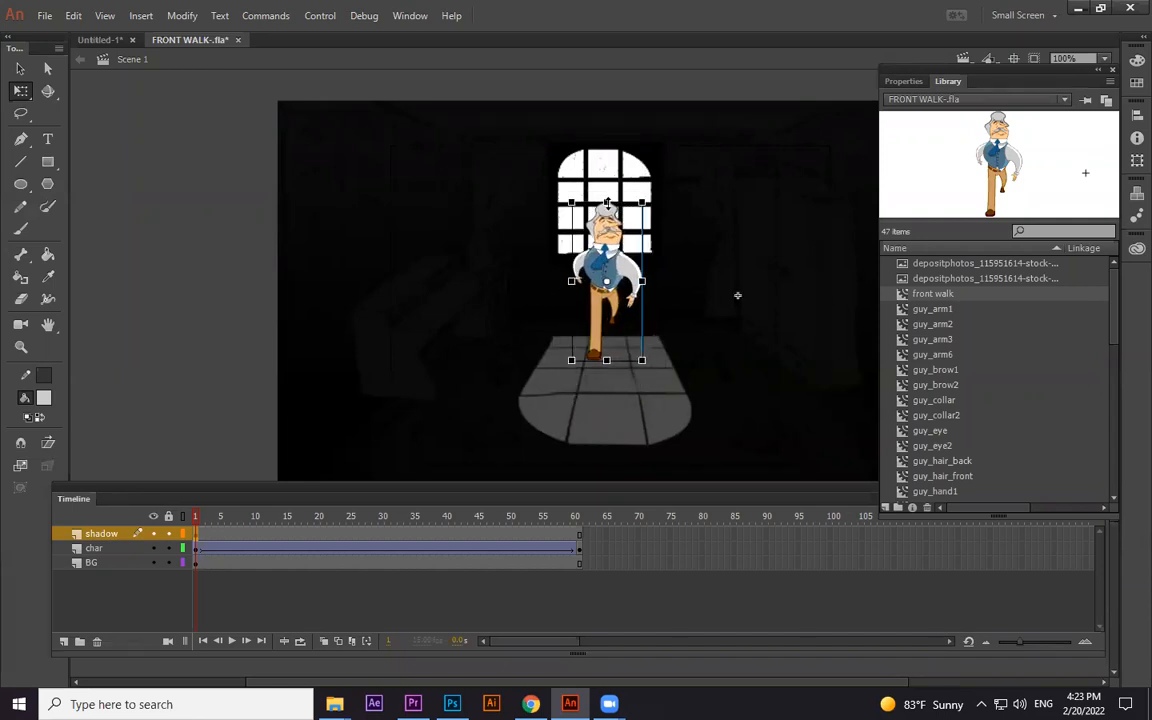
Flip the shadow copy upside down, squash and slant it across the lit floor, and align it with the man's feet
{"action": "left_click_drag", "start_coordinate": [608, 248], "coordinate": [636, 399]}
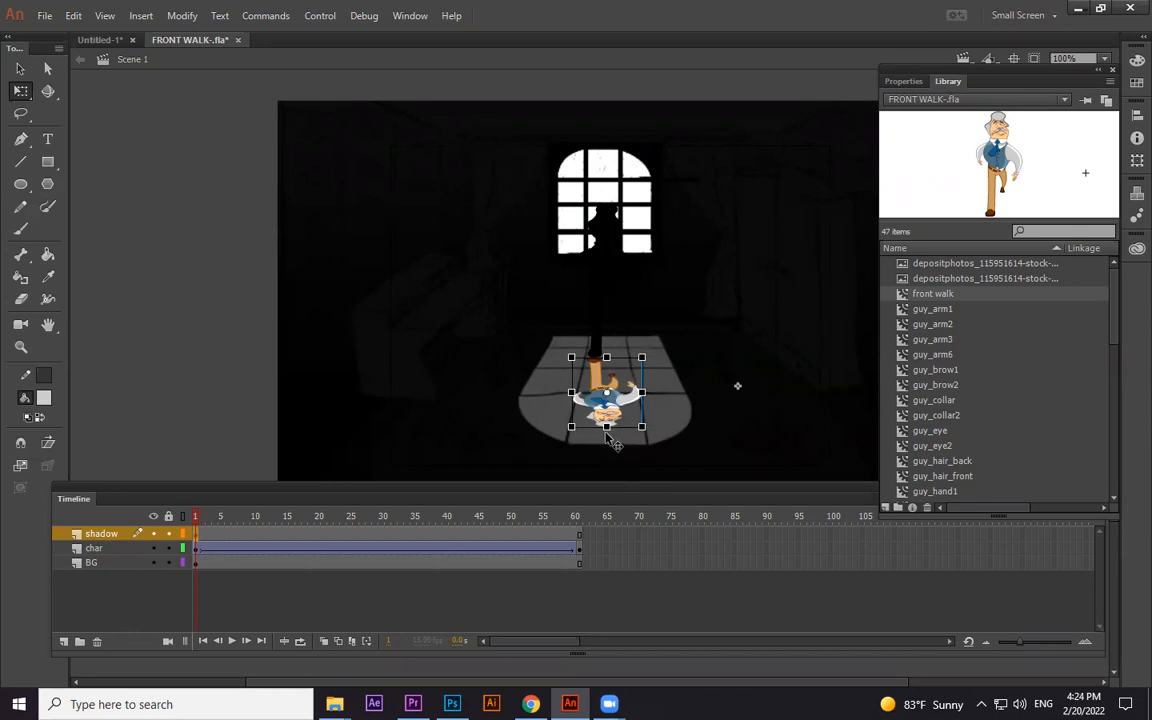
{"action": "left_click_drag", "start_coordinate": [606, 428], "coordinate": [617, 404]}
{"action": "key", "text": "Up"}
{"action": "key", "text": "Up"}
{"action": "key", "text": "Up"}
{"action": "key", "text": "Up"}
{"action": "key", "text": "Up"}
{"action": "key", "text": "Up"}
{"action": "key", "text": "Left"}
{"action": "key", "text": "Left"}
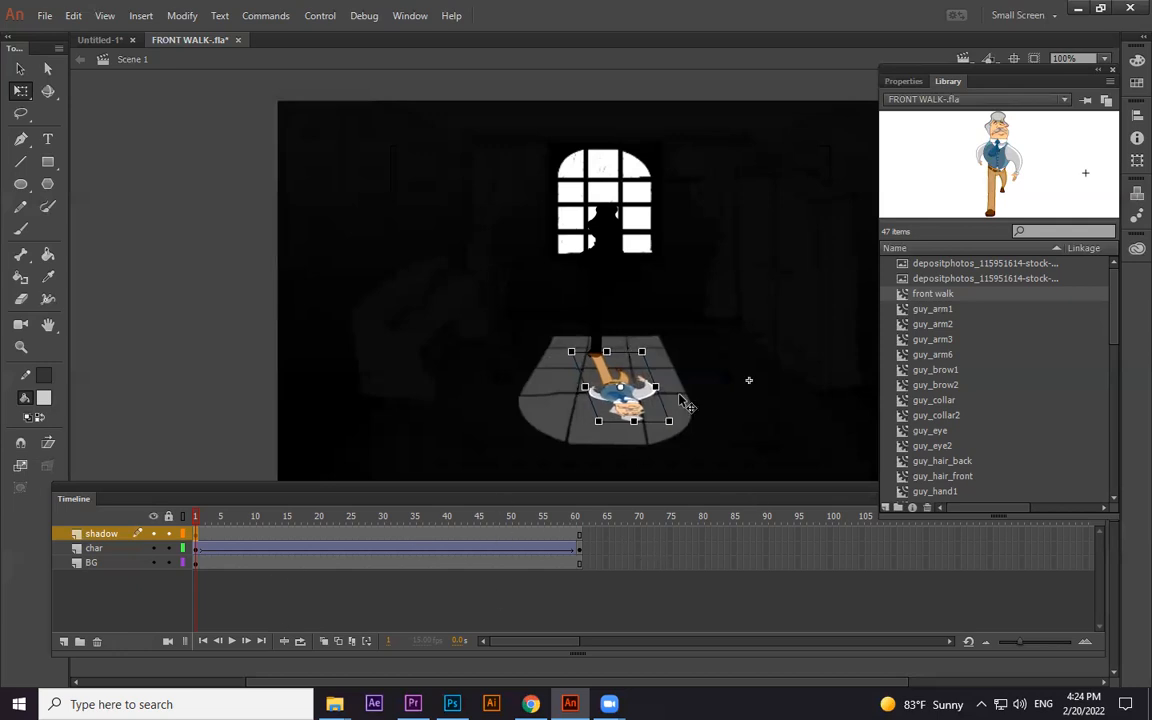
Set the shadow copy's Brightness to -100% and move the shadow layer below the char layer
{"action": "key", "text": "ctrl+F3"}
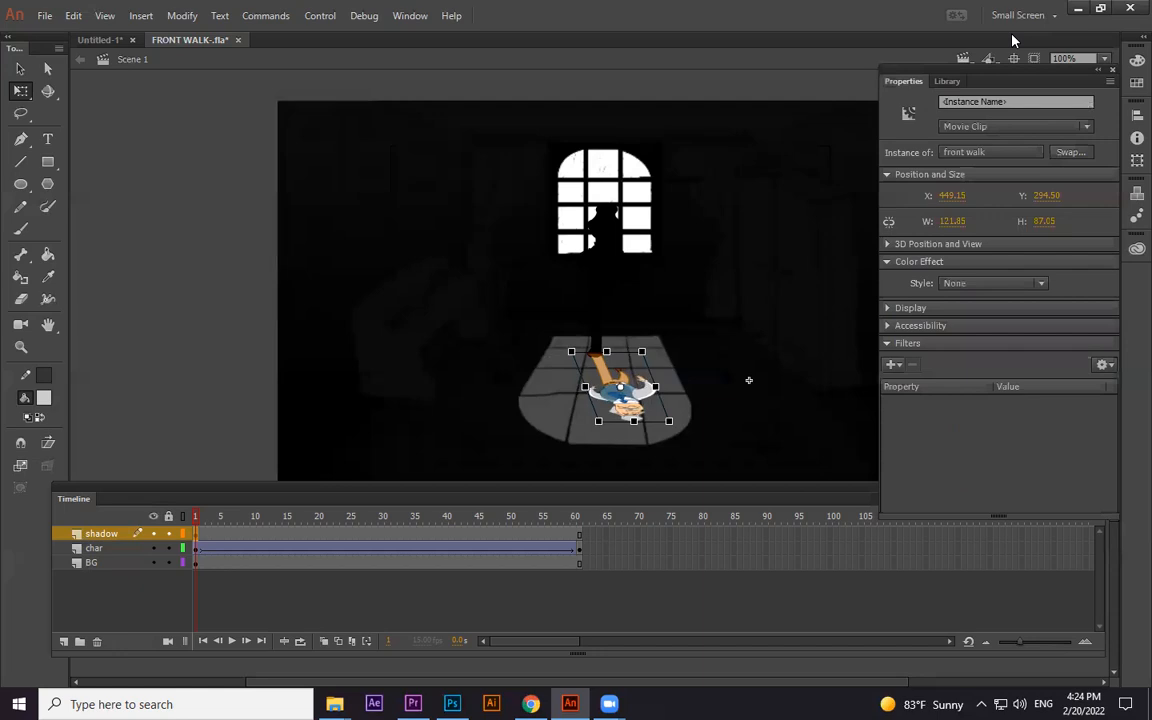
{"action": "left_click", "coordinate": [979, 283]}
{"action": "left_click", "coordinate": [977, 314]}
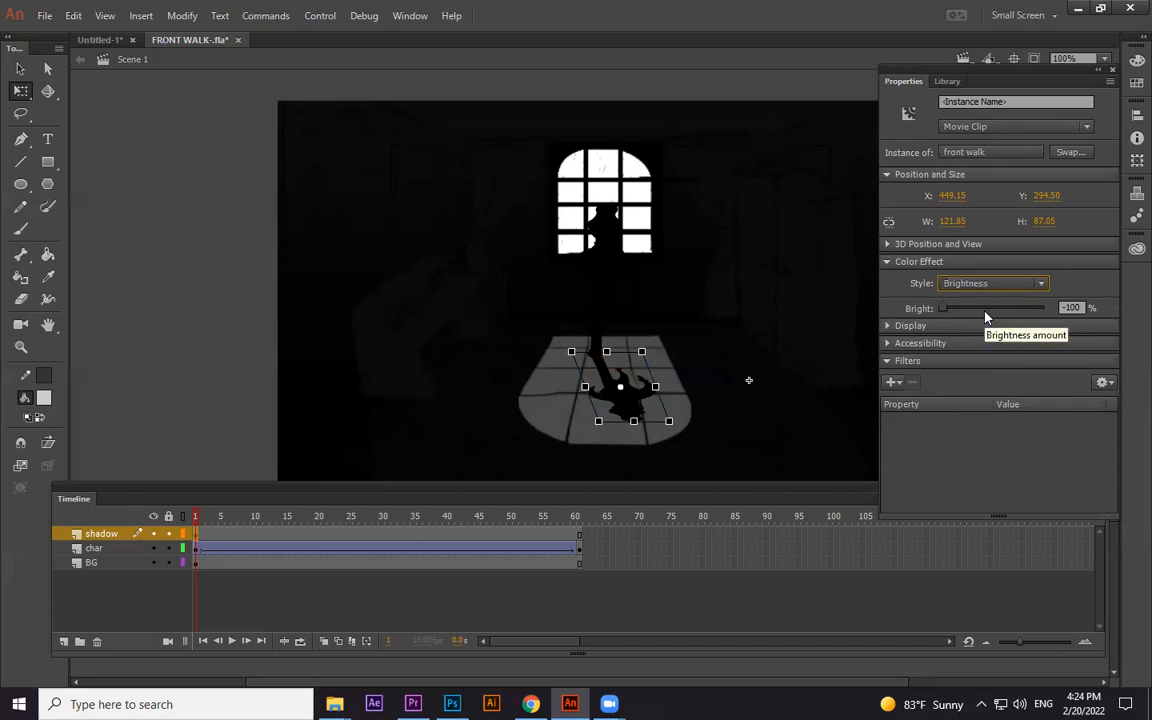
{"action": "left_click", "coordinate": [101, 535]}
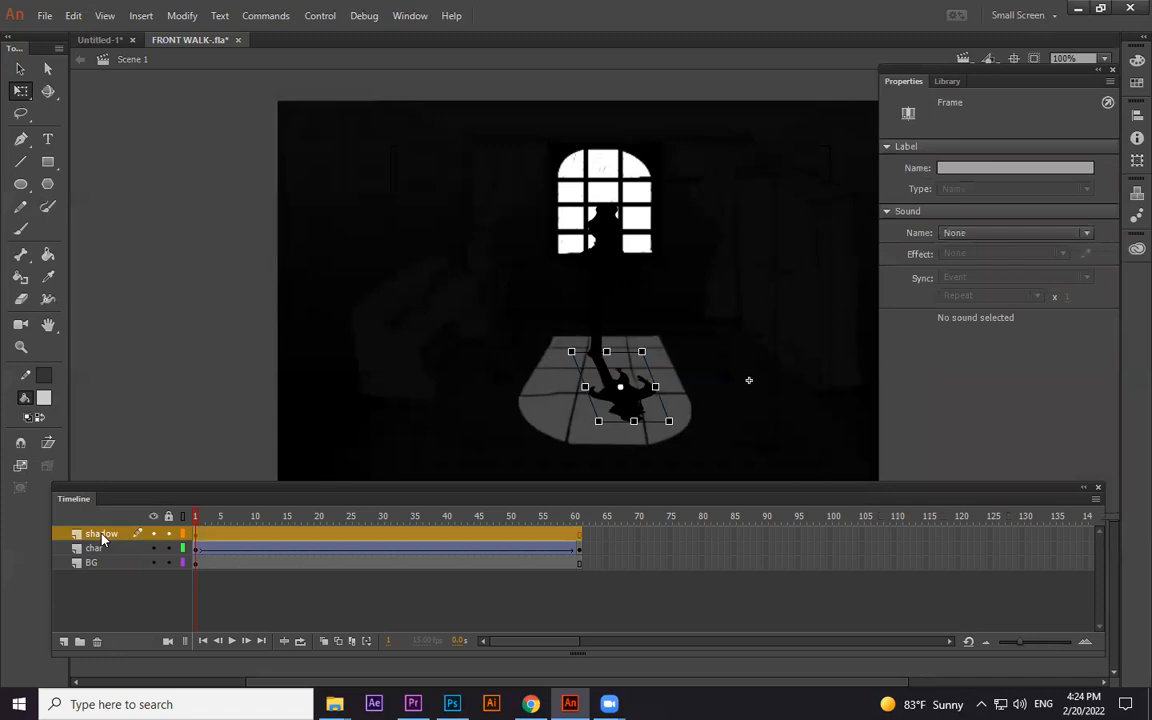
{"action": "left_click_drag", "start_coordinate": [101, 535], "coordinate": [103, 558]}
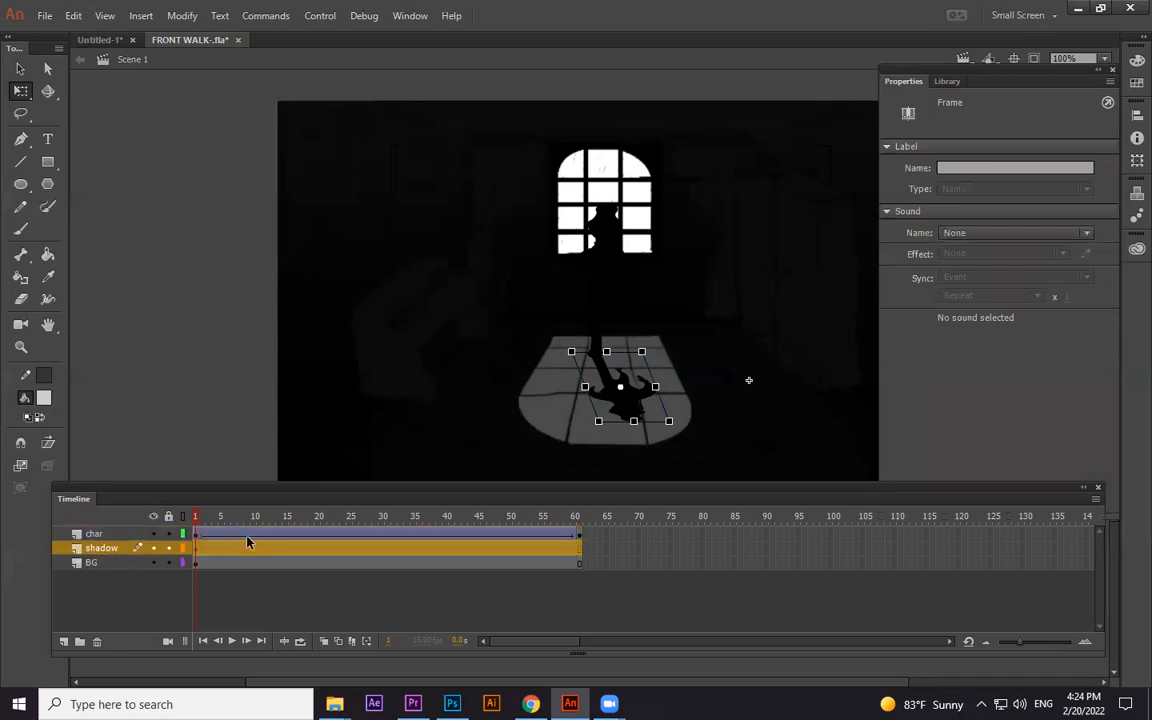
Insert a keyframe at frame 61 of the shadow layer and create a classic tween from frame 1
{"action": "left_click", "coordinate": [579, 552]}
{"action": "left_click_drag", "start_coordinate": [560, 515], "coordinate": [582, 505]}
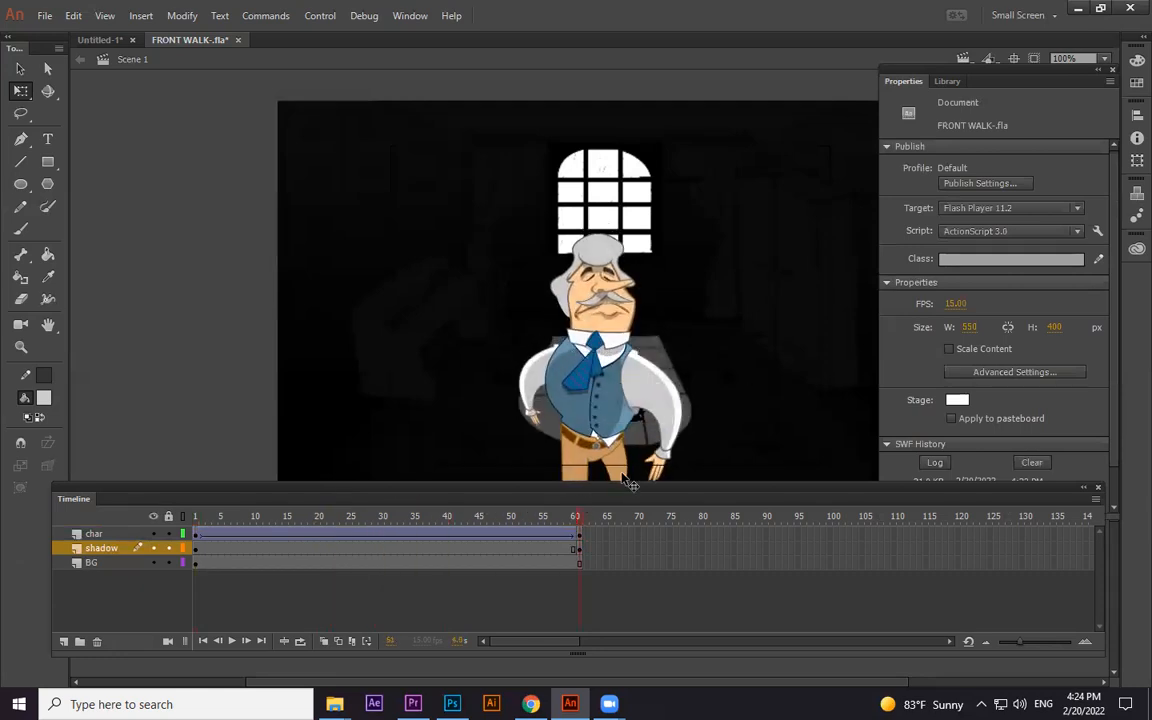
{"action": "key", "text": "ctrl+minus"}
{"action": "left_click_drag", "start_coordinate": [681, 434], "coordinate": [683, 300]}
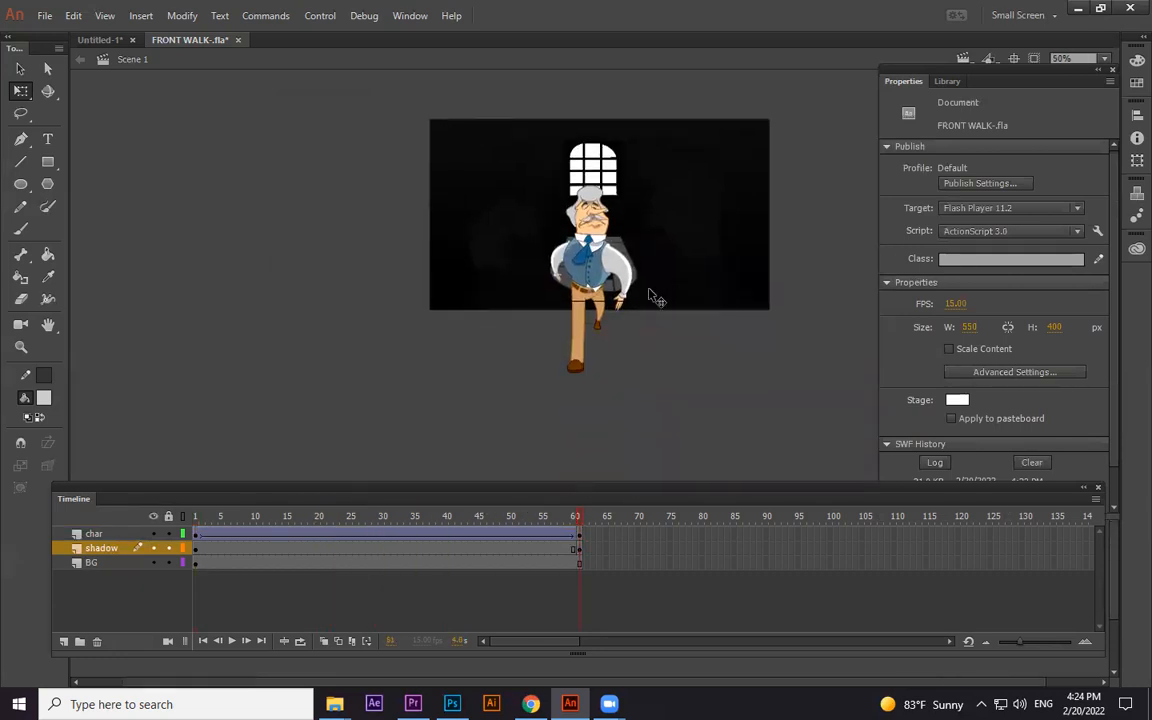
{"action": "right_click", "coordinate": [555, 548]}
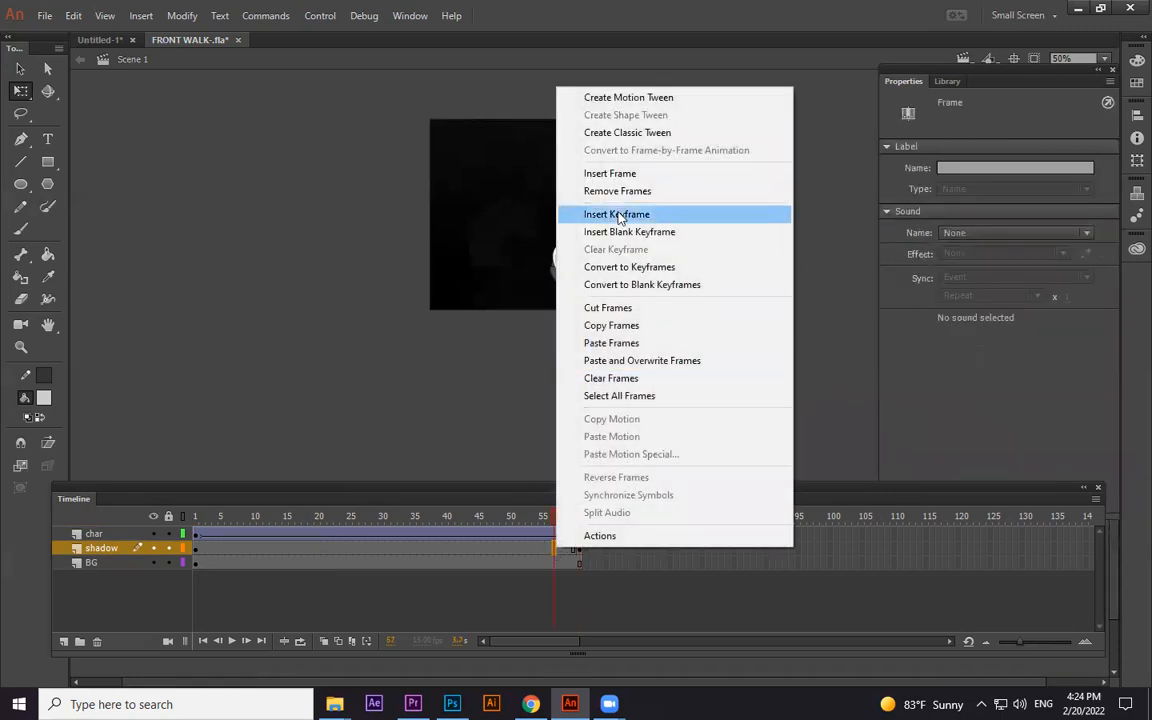
{"action": "left_click", "coordinate": [617, 131]}
Lock the char and BG layers to protect them while the shadow is edited at frame 61
{"action": "left_click", "coordinate": [579, 548]}
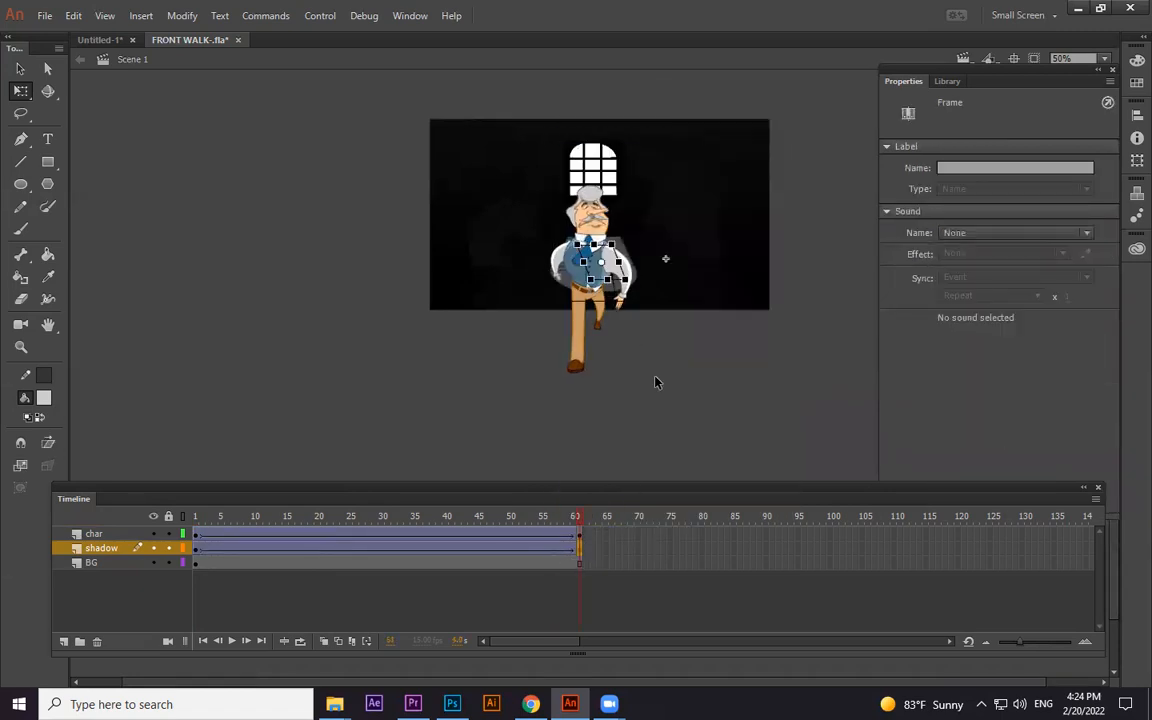
{"action": "left_click_drag", "start_coordinate": [604, 311], "coordinate": [620, 425]}
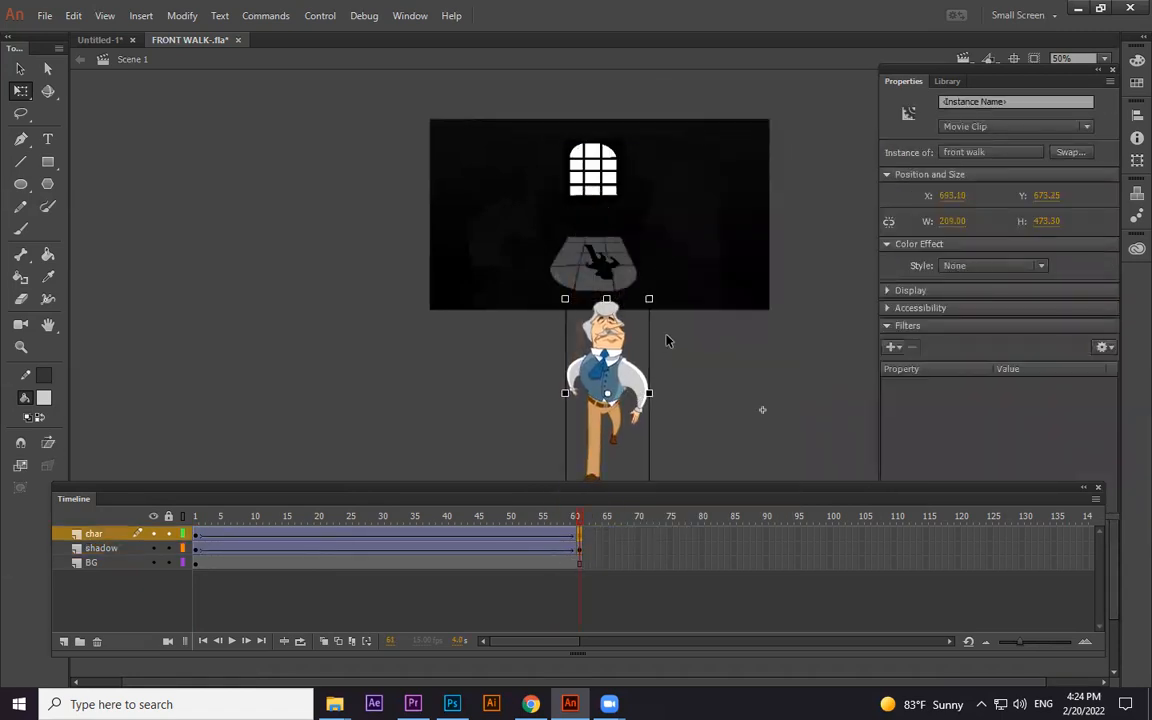
{"action": "key", "text": "ctrl+z"}
{"action": "left_click", "coordinate": [169, 535]}
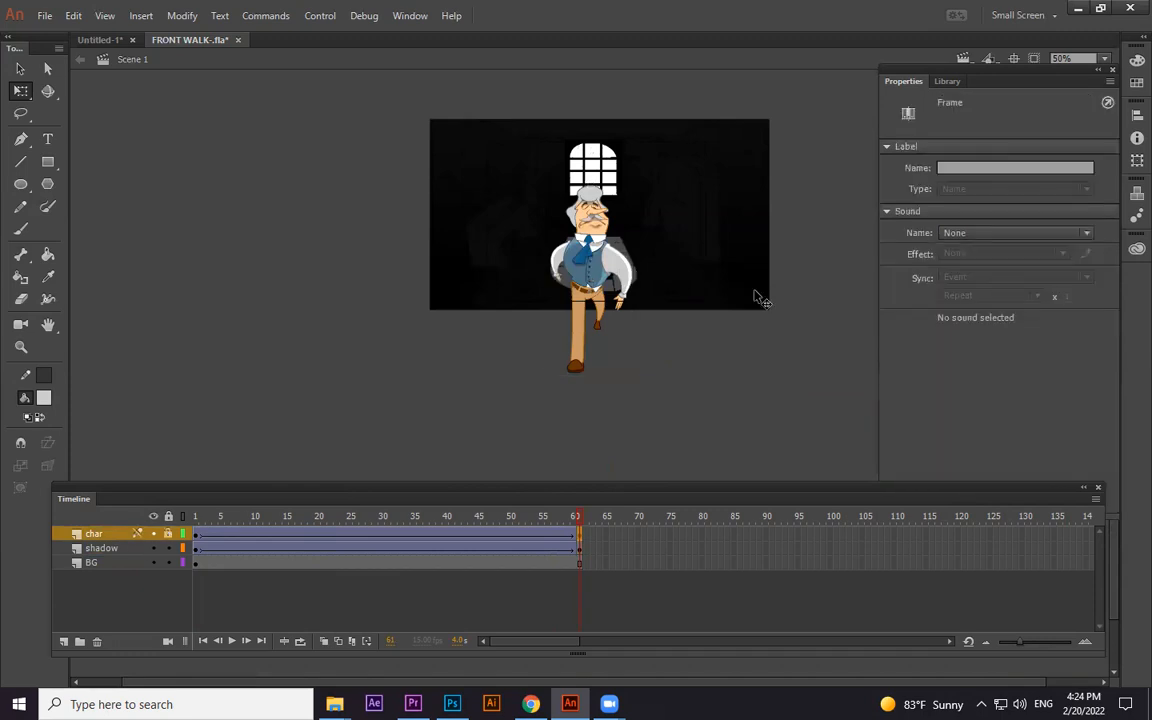
{"action": "left_click_drag", "start_coordinate": [562, 264], "coordinate": [625, 330]}
{"action": "key", "text": "ctrl+z"}
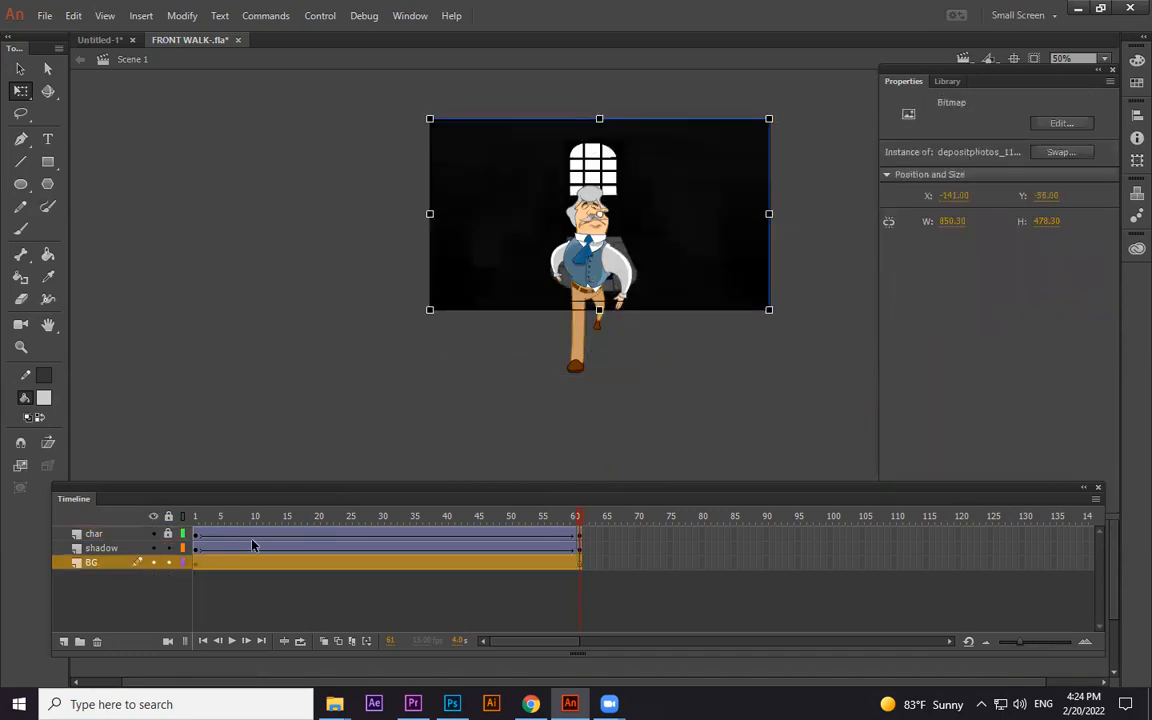
{"action": "left_click", "coordinate": [168, 562]}
Enlarge the shadow at frame 61 to about 277 by 198 px and place it under the man's front foot
{"action": "left_click", "coordinate": [598, 274]}
{"action": "left_click", "coordinate": [622, 311]}
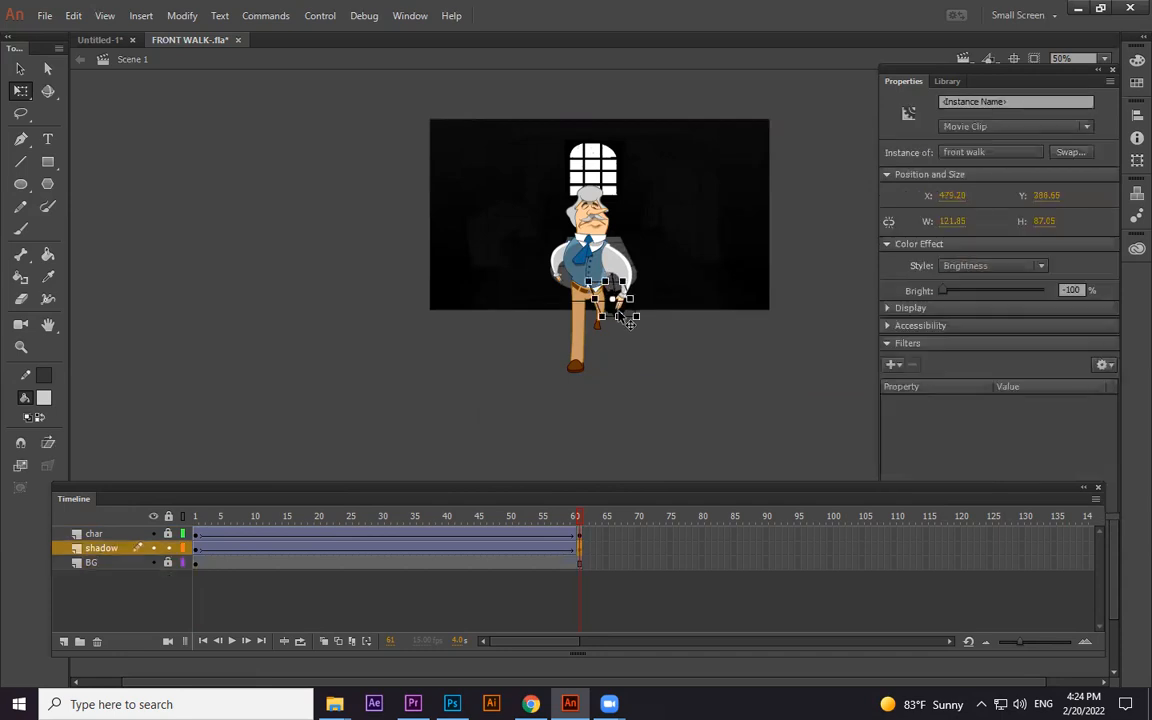
{"action": "left_click_drag", "start_coordinate": [625, 318], "coordinate": [794, 438]}
{"action": "left_click_drag", "start_coordinate": [625, 400], "coordinate": [631, 436]}
{"action": "left_click_drag", "start_coordinate": [690, 471], "coordinate": [634, 411]}
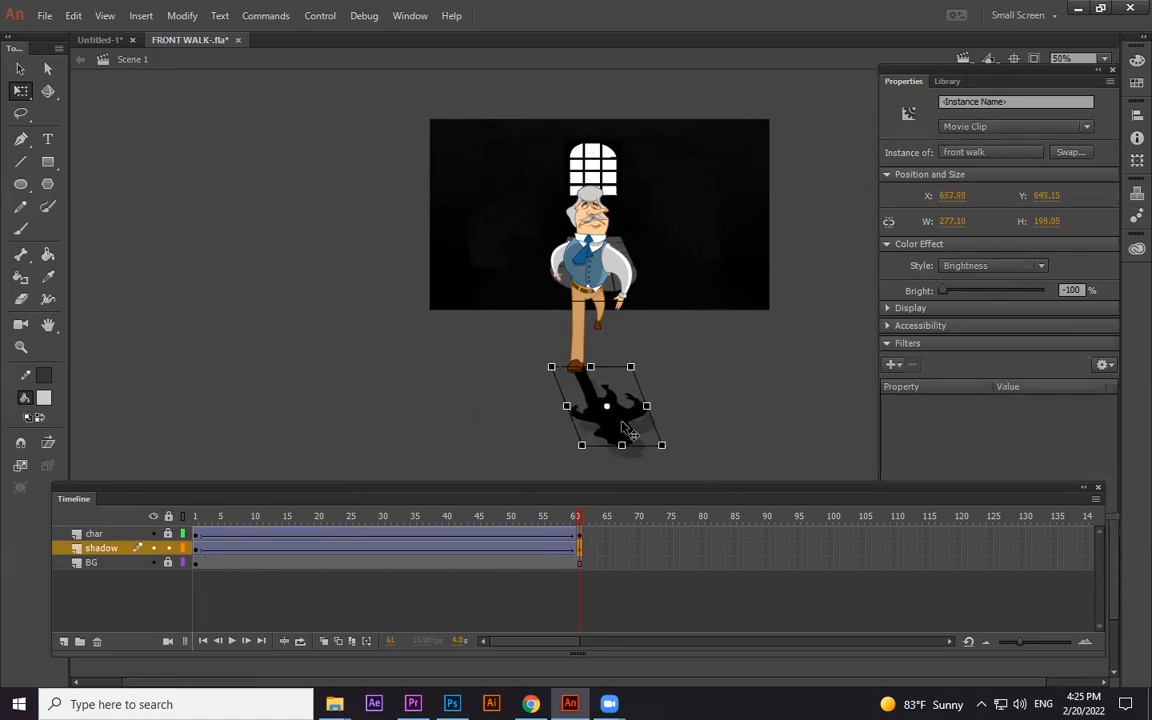
Play the animation from frame 1 and test the movie to check that the shadow follows the man
{"action": "left_click_drag", "start_coordinate": [578, 517], "coordinate": [131, 496]}
{"action": "key", "text": "Return"}
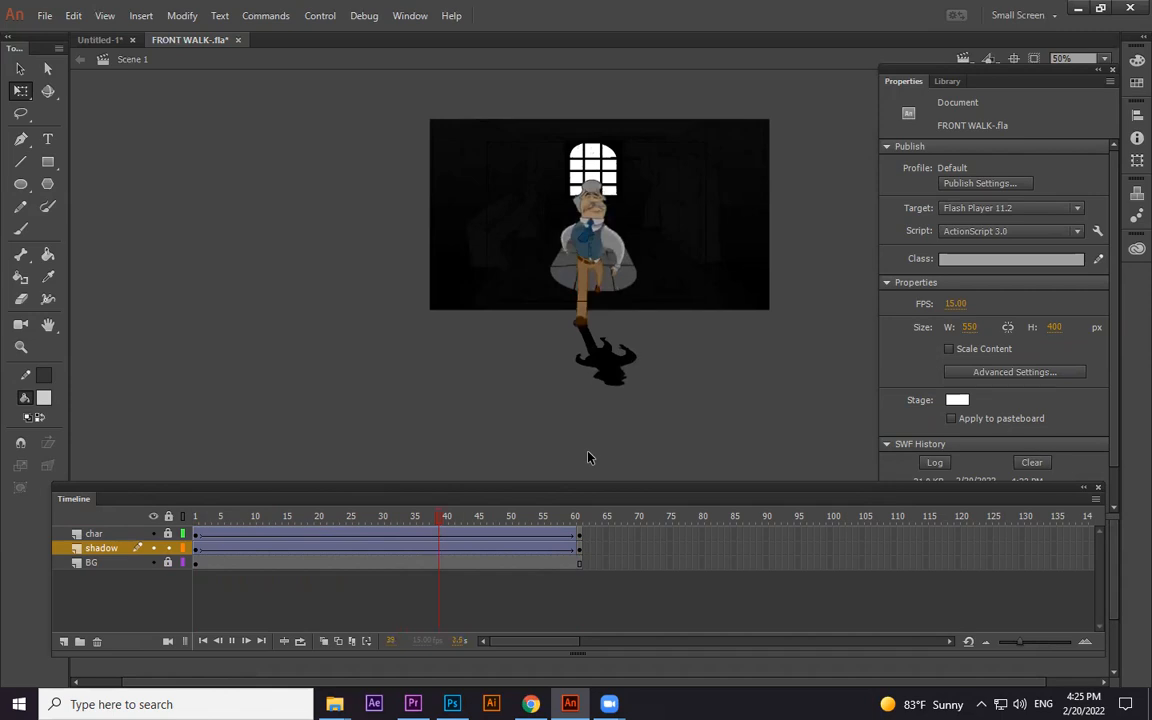
{"action": "key", "text": "ctrl+Return"}
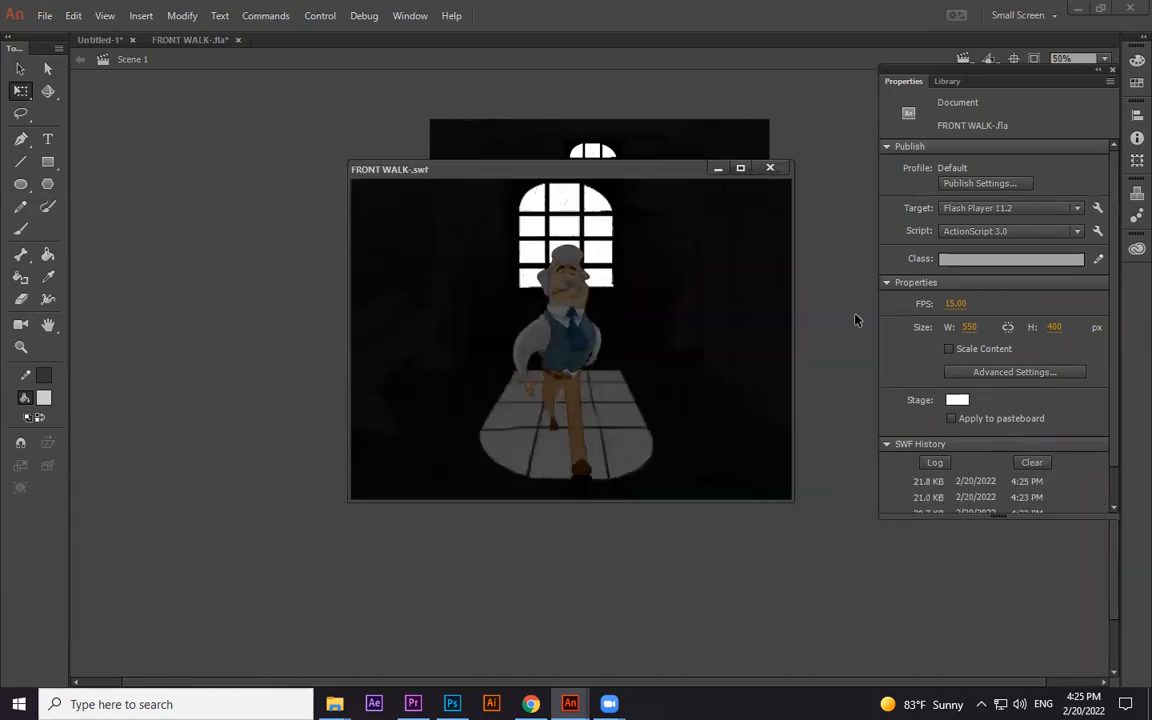
{"action": "left_click", "coordinate": [770, 168]}
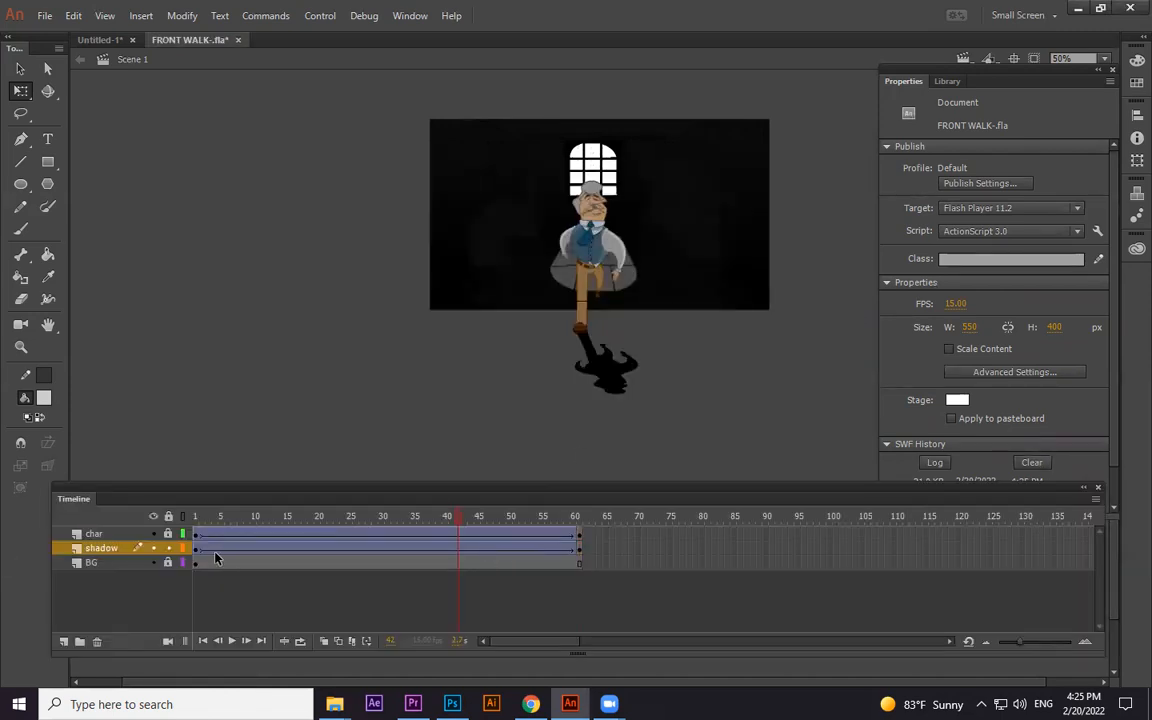
Nudge the shadow up slightly at frame 1 to meet the man's feet
{"action": "left_click", "coordinate": [197, 548]}
{"action": "key", "text": "Up"}
{"action": "key", "text": "Up"}
{"action": "key", "text": "Up"}
{"action": "key", "text": "Up"}
{"action": "key", "text": "Up"}
{"action": "key", "text": "Up"}
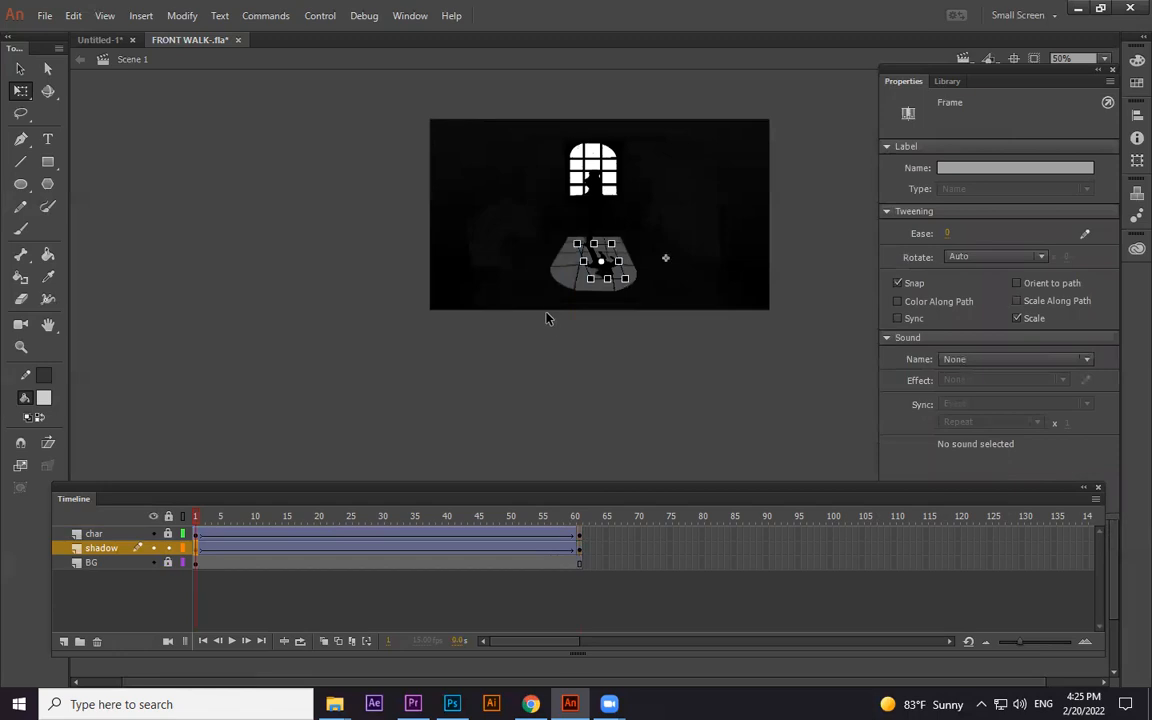
Nudge the shadow up slightly at frame 61 so it touches the man's front shoe
{"action": "left_click", "coordinate": [583, 550]}
{"action": "key", "text": "Up"}
{"action": "key", "text": "Up"}
{"action": "key", "text": "Up"}
{"action": "key", "text": "Up"}
{"action": "key", "text": "Up"}
{"action": "key", "text": "Up"}
{"action": "key", "text": "Up"}
{"action": "key", "text": "Up"}
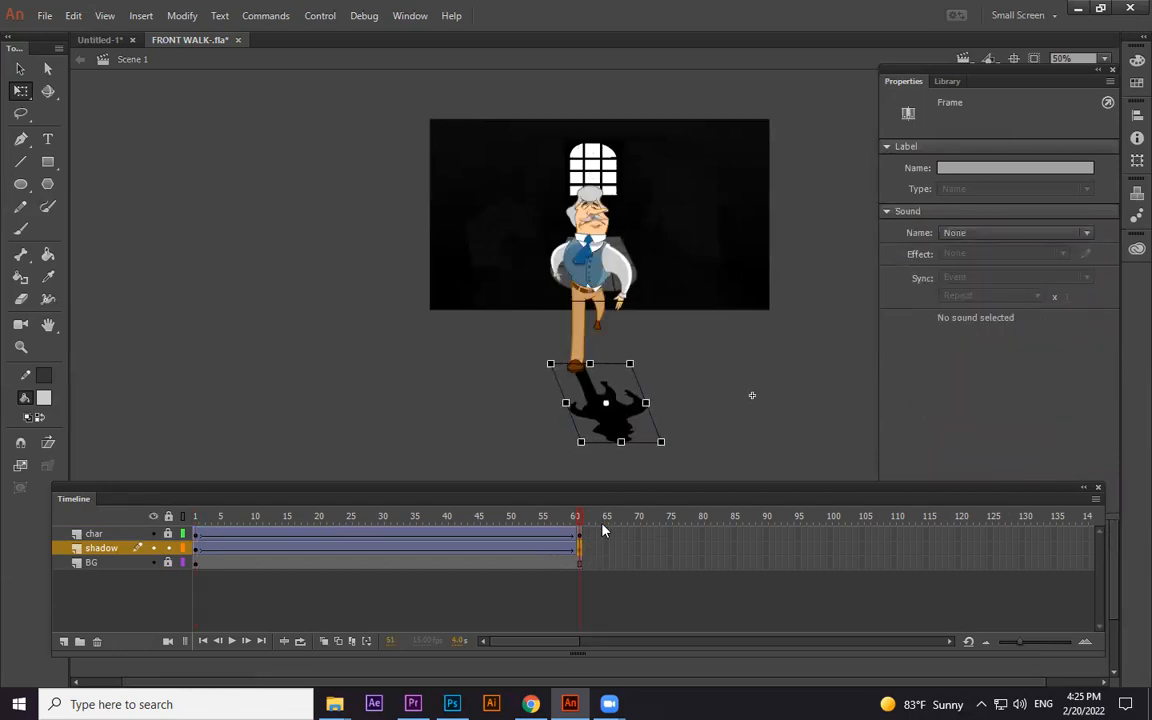
Test the movie and scrub the timeline at full size to check how the shadow follows the man's feet
{"action": "key", "text": "ctrl+Return"}
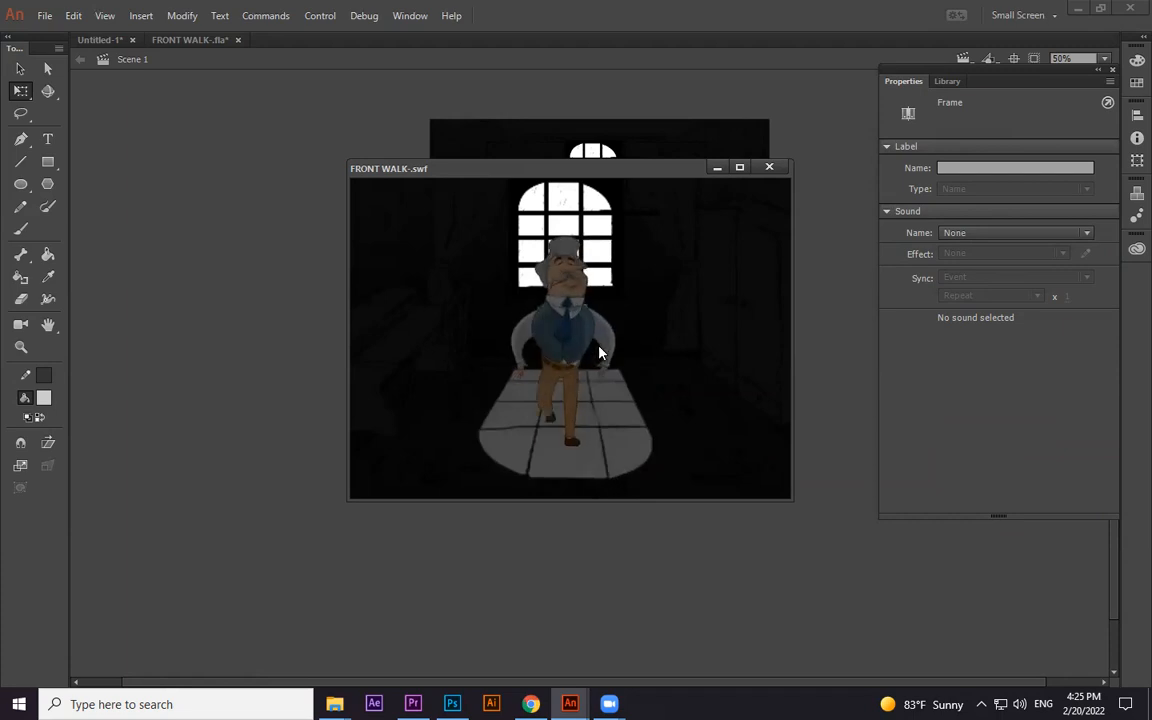
{"action": "left_click", "coordinate": [769, 167]}
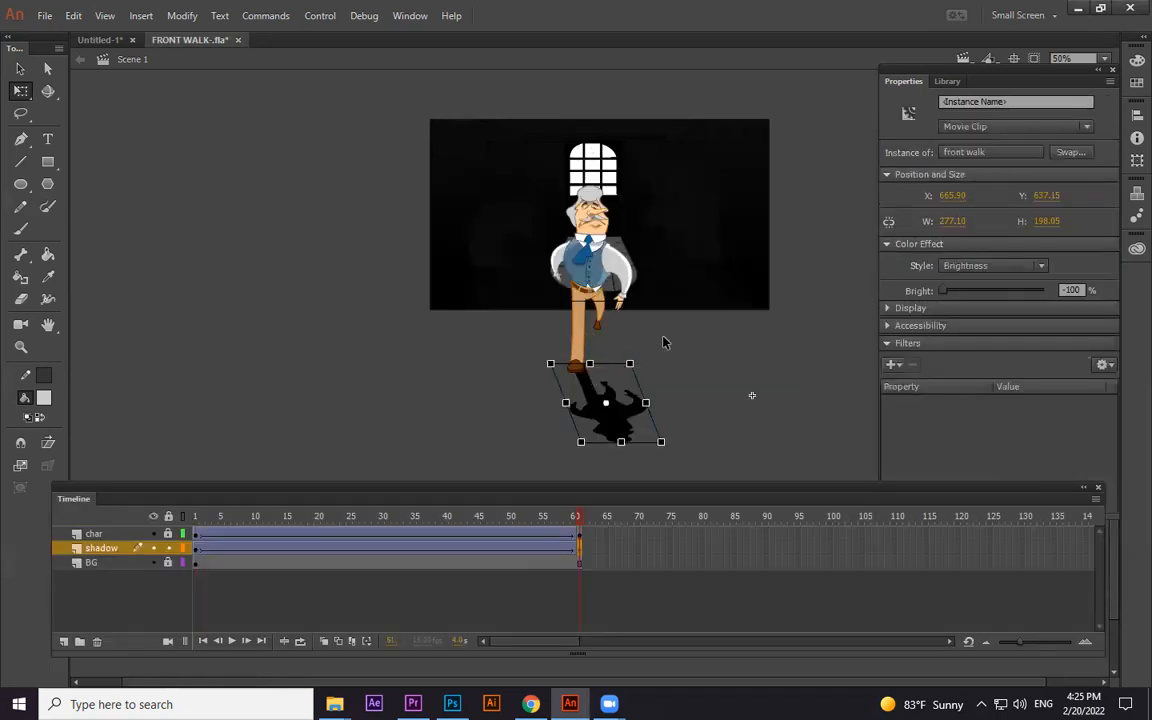
{"action": "left_click", "coordinate": [490, 517]}
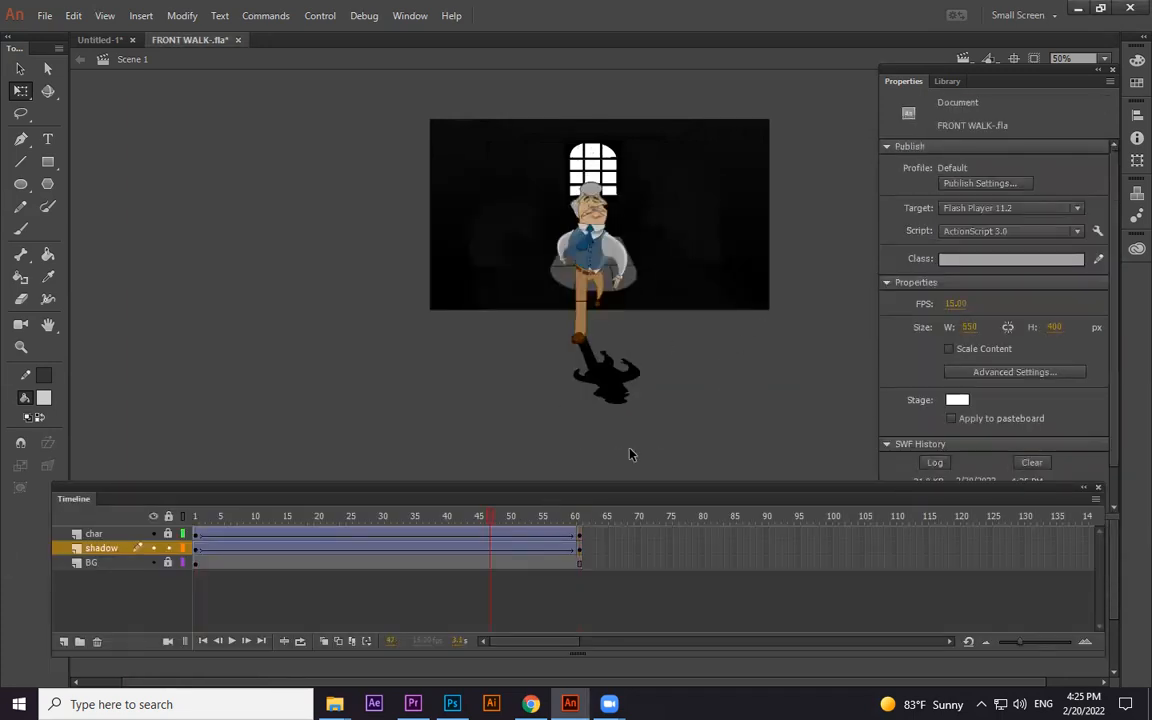
{"action": "key", "text": "ctrl+1"}
{"action": "left_click_drag", "start_coordinate": [703, 381], "coordinate": [689, 257]}
{"action": "left_click_drag", "start_coordinate": [490, 517], "coordinate": [216, 517]}
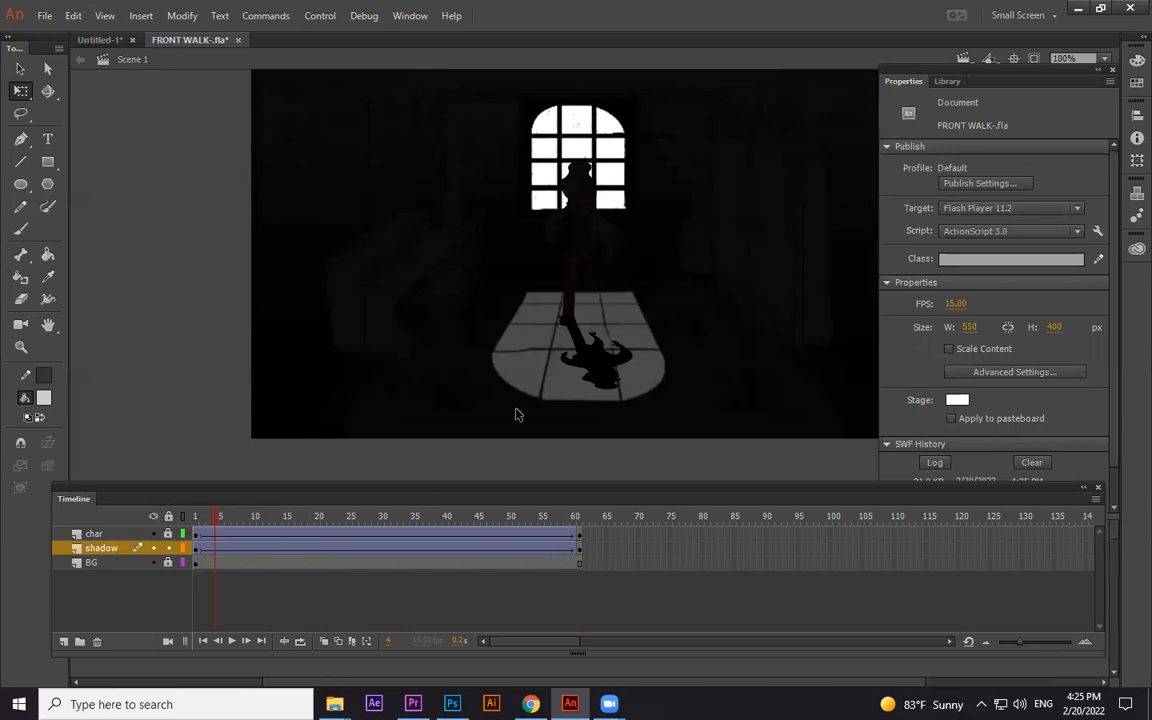
Add a Blur filter to the shadow instance at frame 1
{"action": "left_click", "coordinate": [197, 549]}
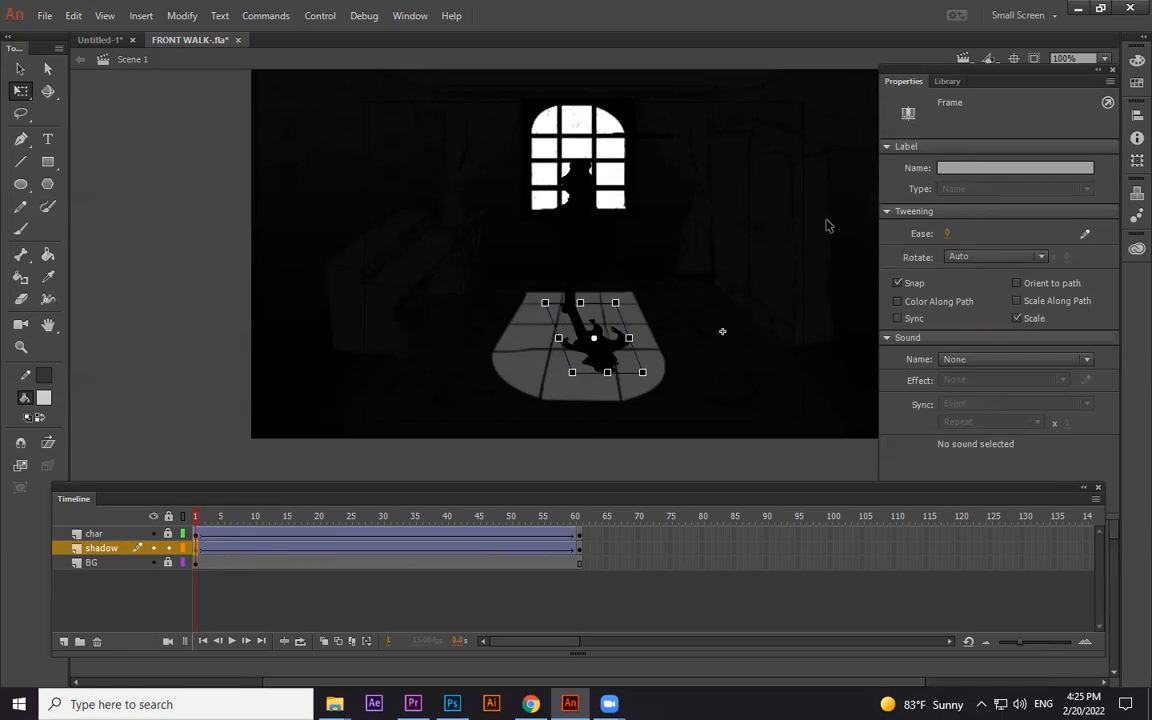
{"action": "left_click", "coordinate": [603, 360]}
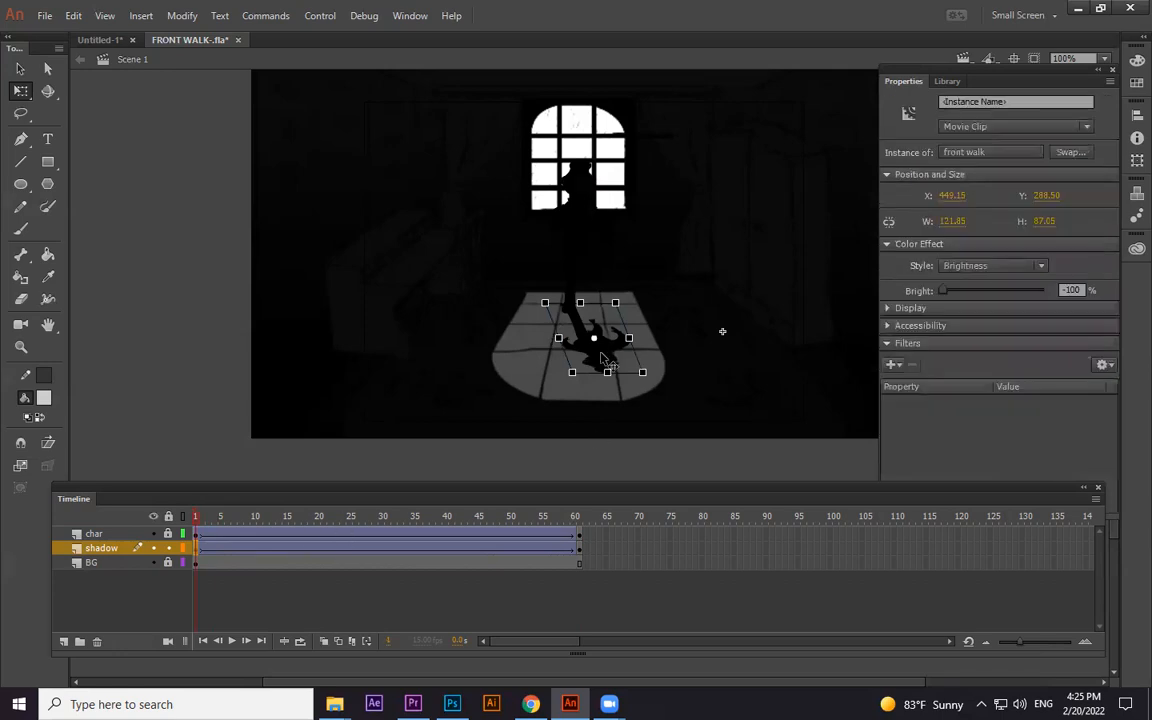
{"action": "left_click", "coordinate": [197, 523]}
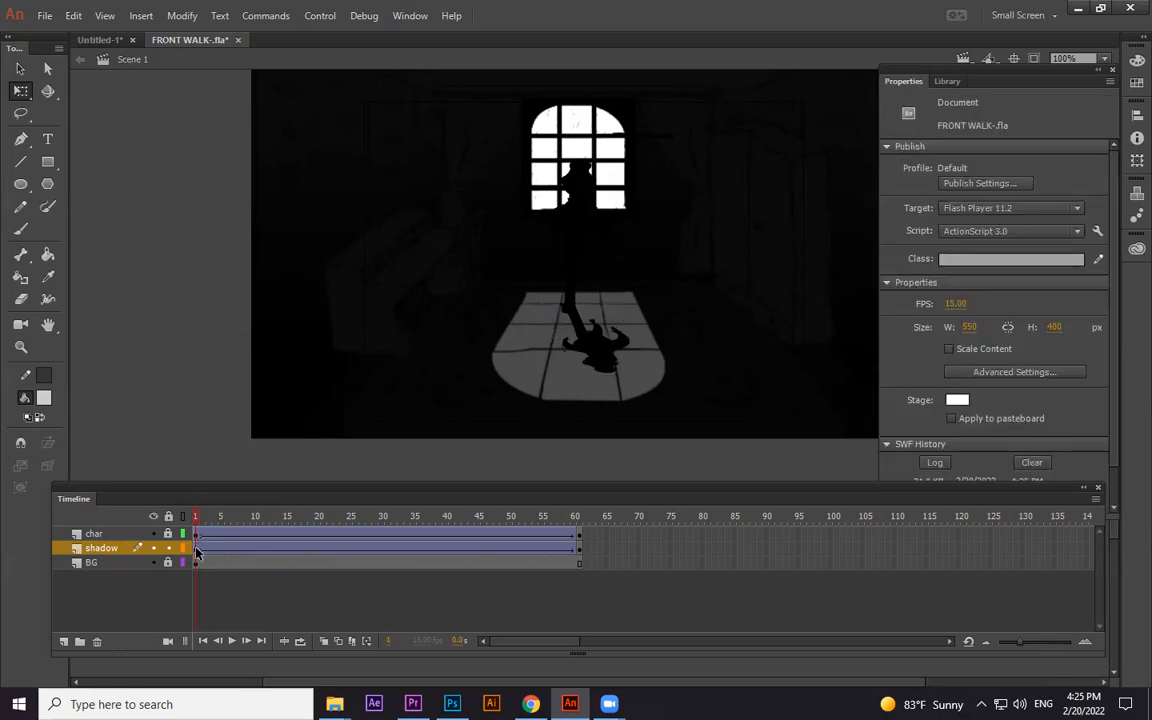
{"action": "left_click", "coordinate": [197, 548]}
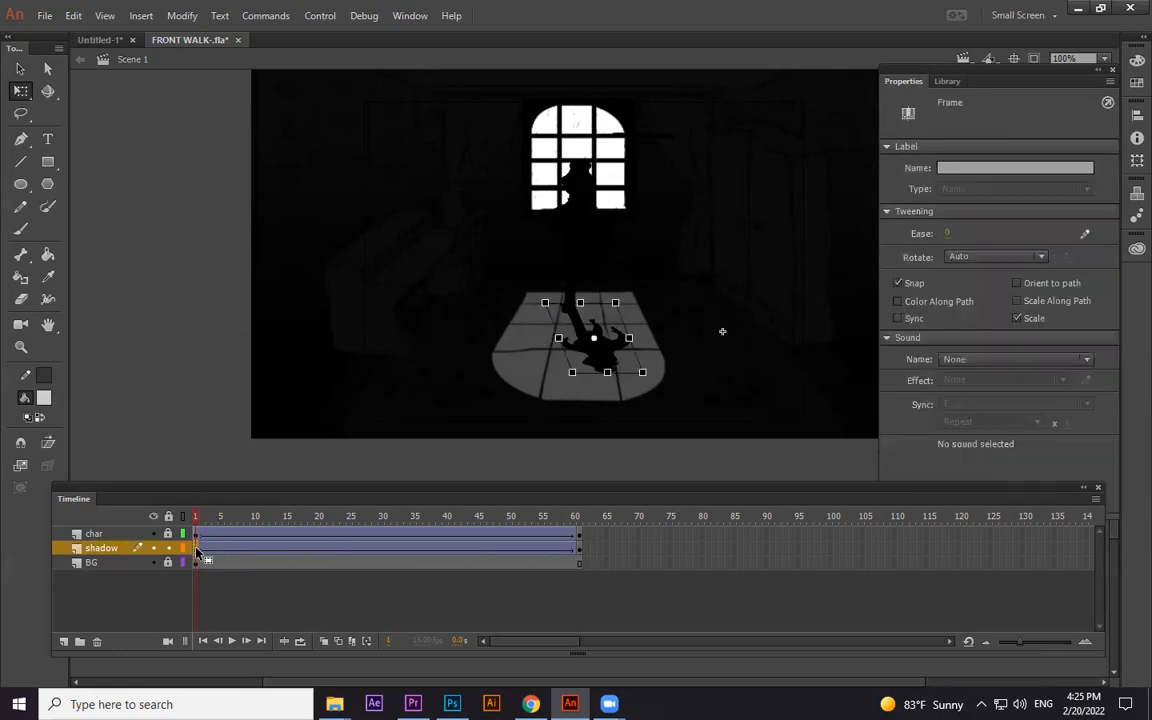
{"action": "left_click", "coordinate": [614, 362]}
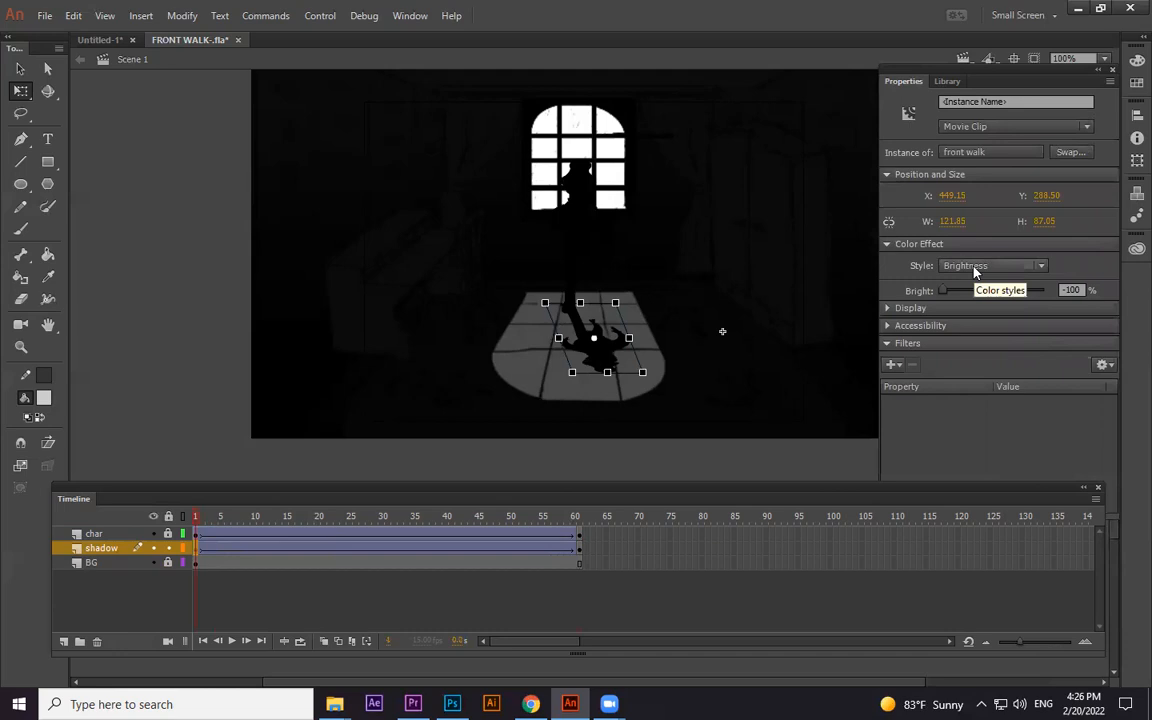
{"action": "left_click", "coordinate": [893, 366]}
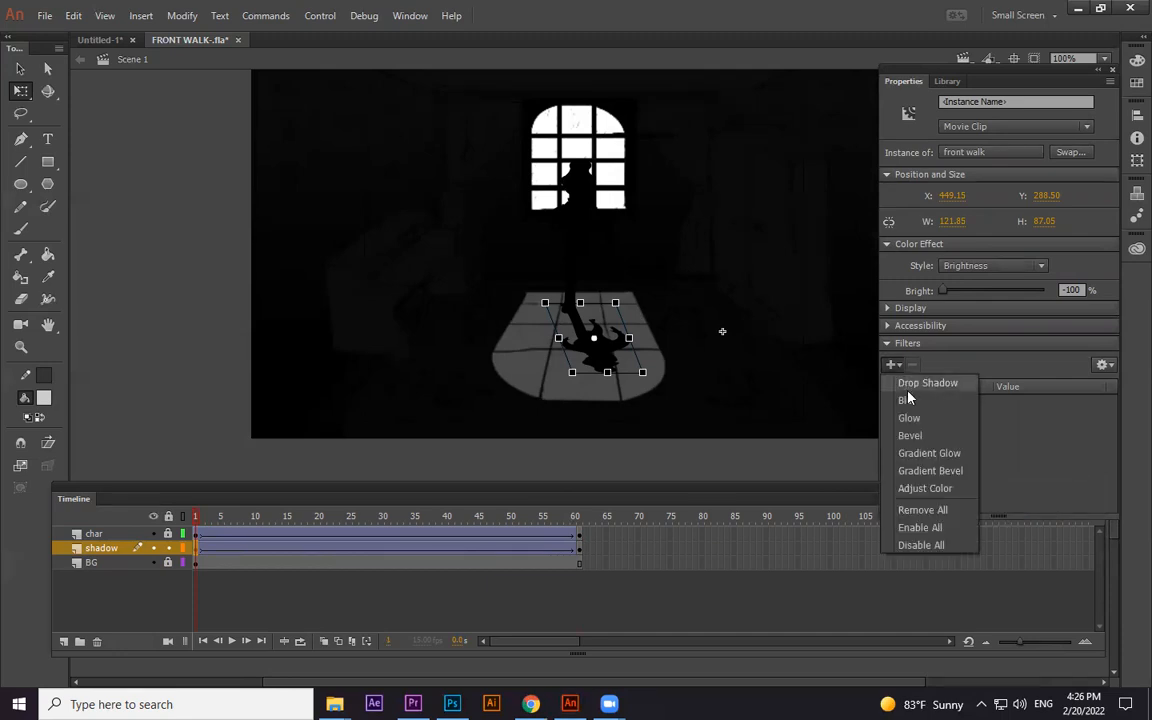
{"action": "left_click", "coordinate": [913, 401]}
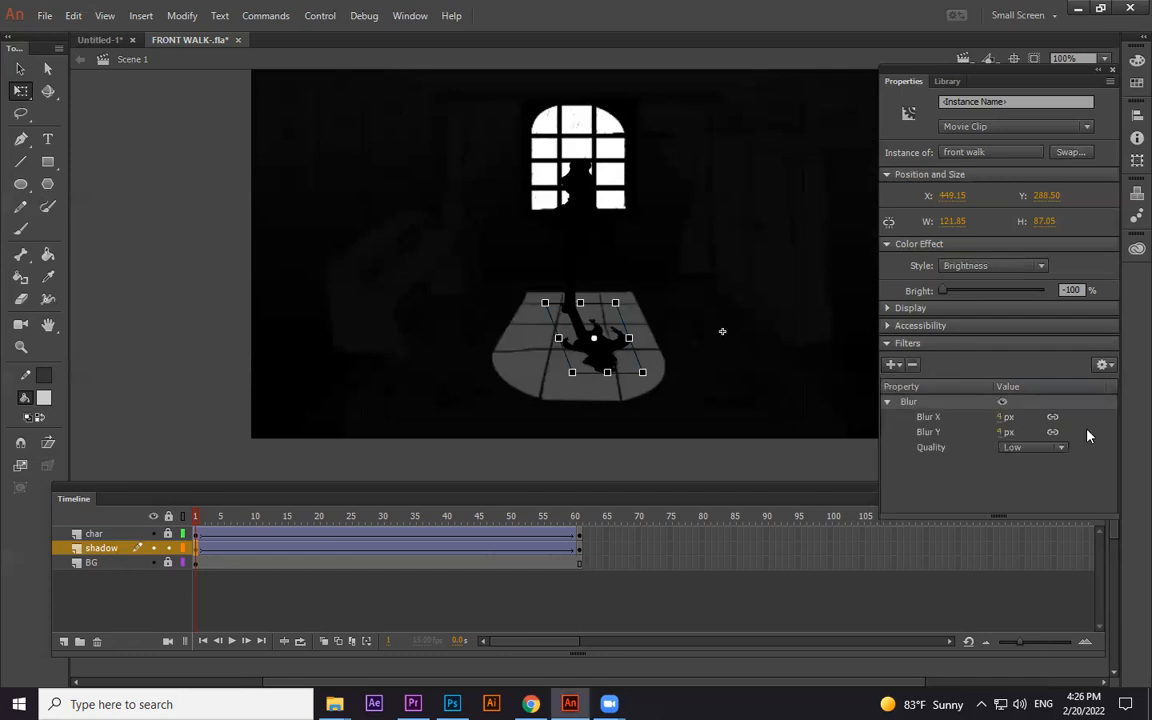
Try an unlinked horizontal blur of about 52 px on the shadow and compare High and Low quality
{"action": "left_click", "coordinate": [1054, 417]}
{"action": "left_click_drag", "start_coordinate": [1004, 422], "coordinate": [1024, 411]}
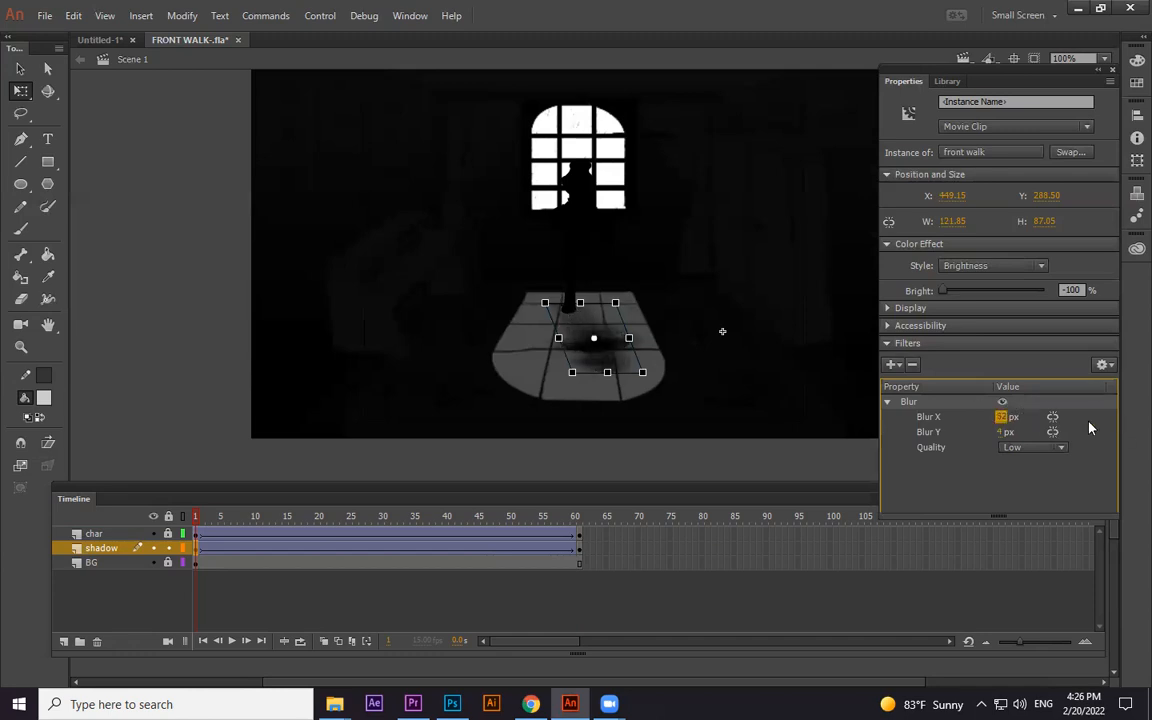
{"action": "left_click", "coordinate": [1053, 417]}
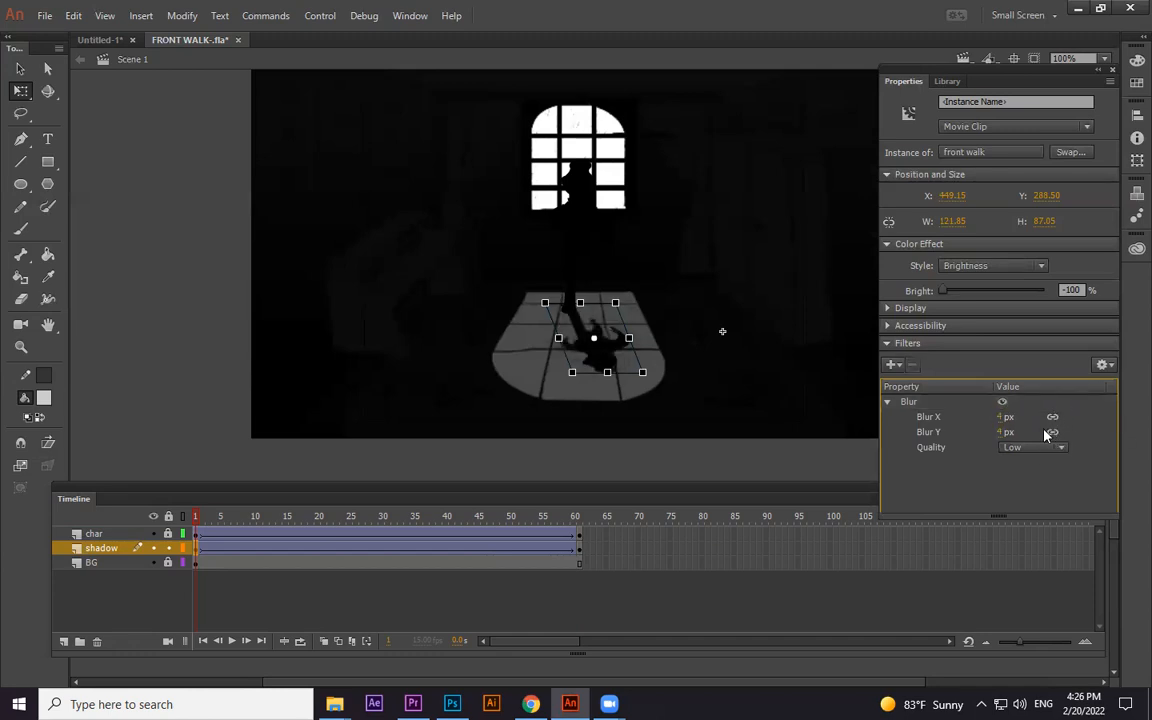
{"action": "left_click", "coordinate": [1034, 451]}
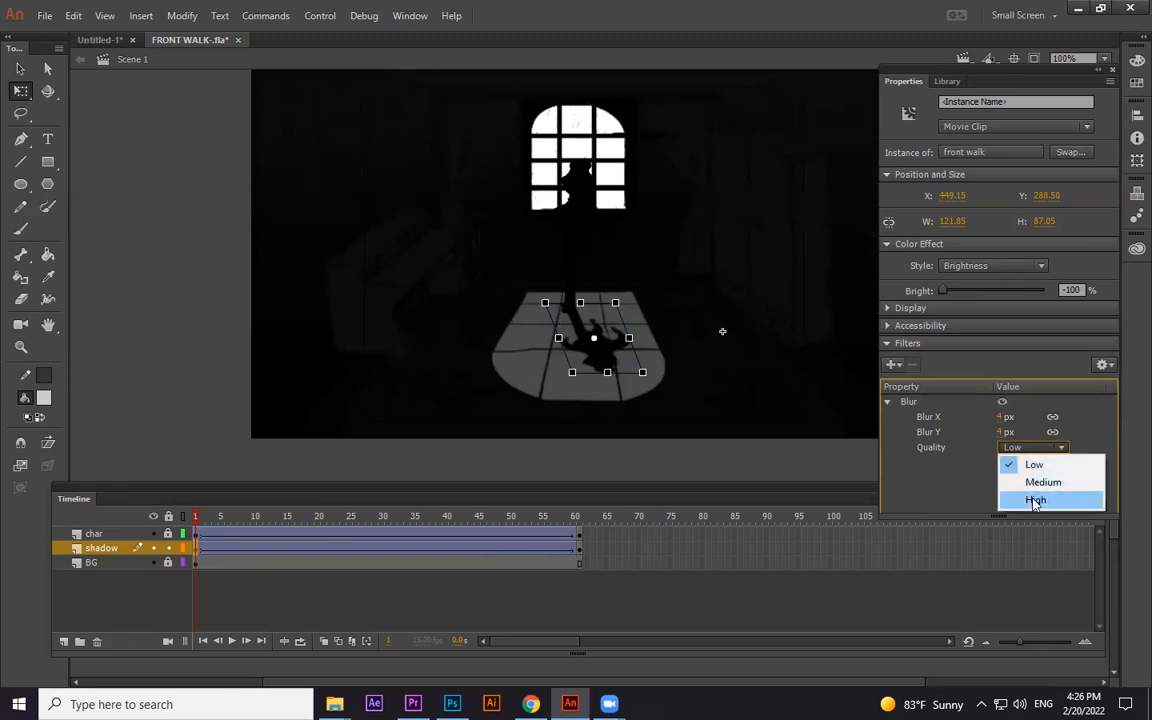
{"action": "left_click", "coordinate": [1035, 501]}
{"action": "left_click", "coordinate": [1033, 449]}
{"action": "left_click", "coordinate": [1030, 460]}
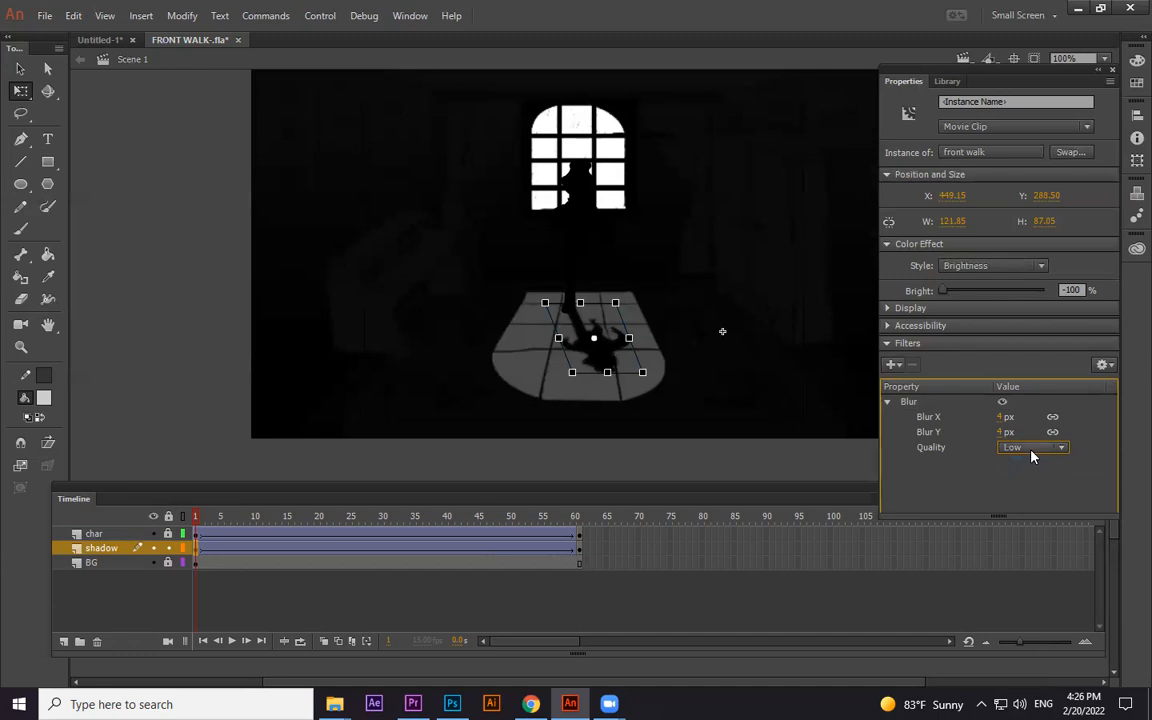
Set the shadow's linked blur to 3 px at High quality and test the movie
{"action": "mouse_move", "coordinate": [1001, 418]}
{"action": "left_mouse_down"}
{"action": "mouse_move", "coordinate": [1013, 416]}
{"action": "mouse_move", "coordinate": [1001, 416]}
{"action": "left_mouse_up"}
{"action": "left_click", "coordinate": [1016, 449]}
{"action": "left_click", "coordinate": [1024, 501]}
{"action": "left_click_drag", "start_coordinate": [998, 417], "coordinate": [986, 416]}
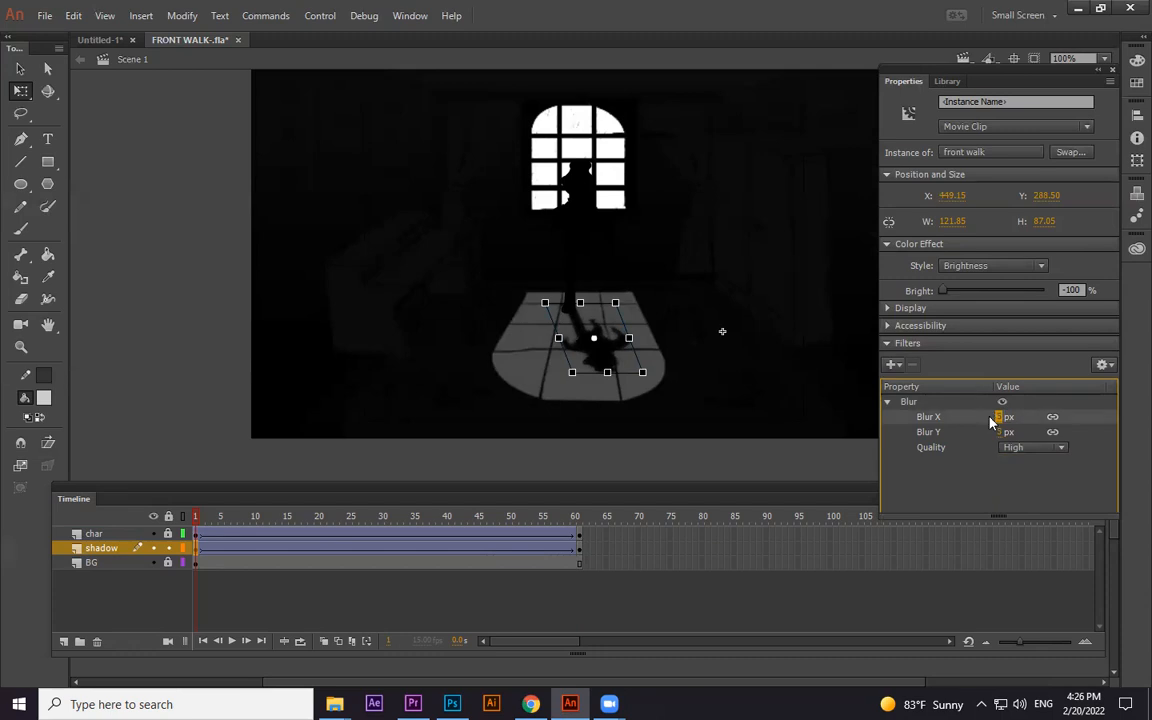
{"action": "key", "text": "ctrl+Return"}
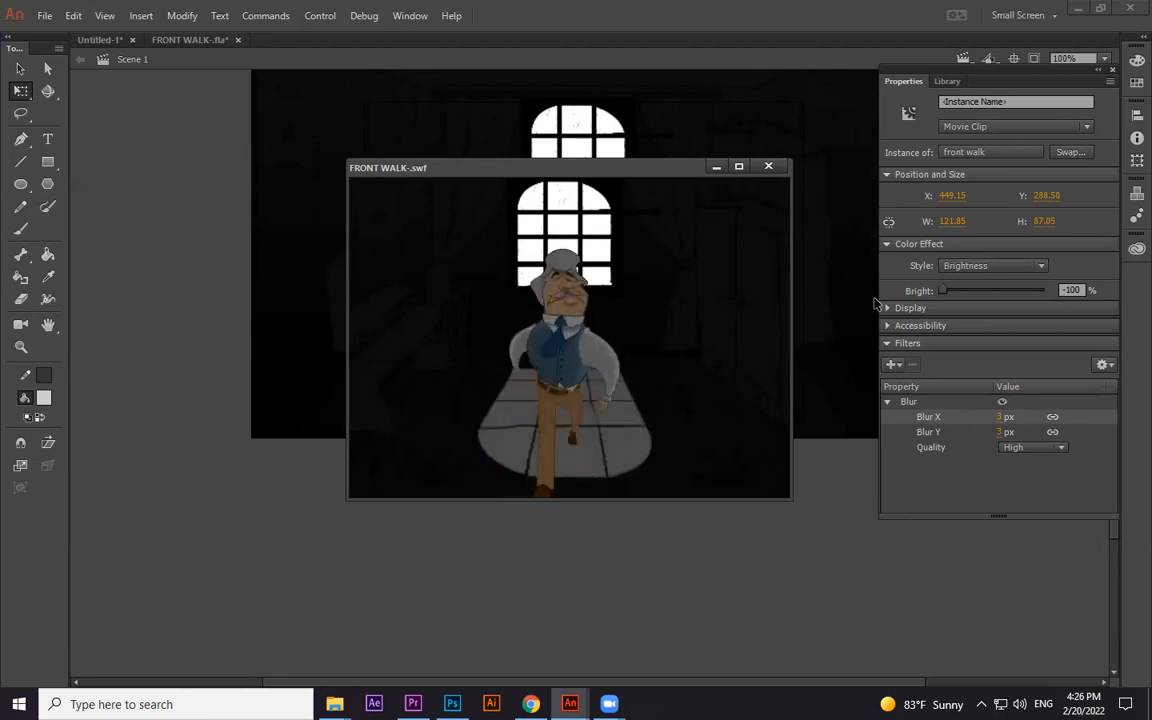
{"action": "left_click", "coordinate": [768, 166]}
Open the original dark room image to examine the rain in its window, and return to the animation
{"action": "left_click", "coordinate": [1080, 14]}
{"action": "double_click", "coordinate": [935, 280]}
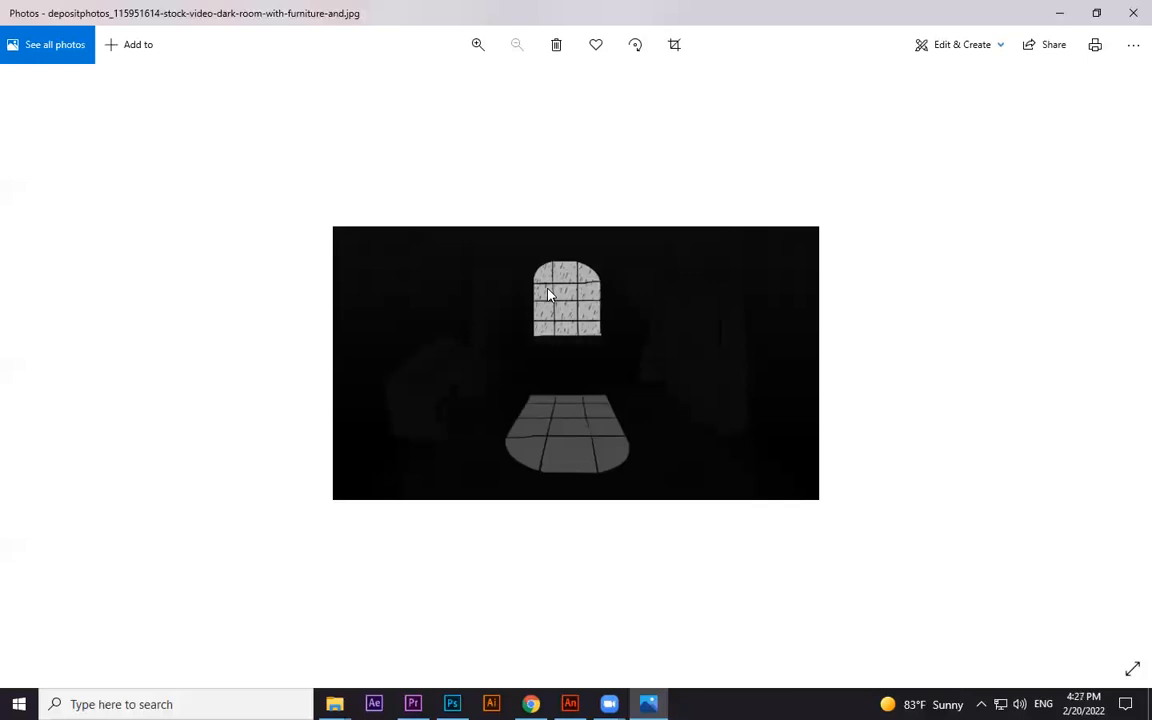
{"action": "left_click", "coordinate": [1131, 9]}
{"action": "key", "text": "alt+Tab"}
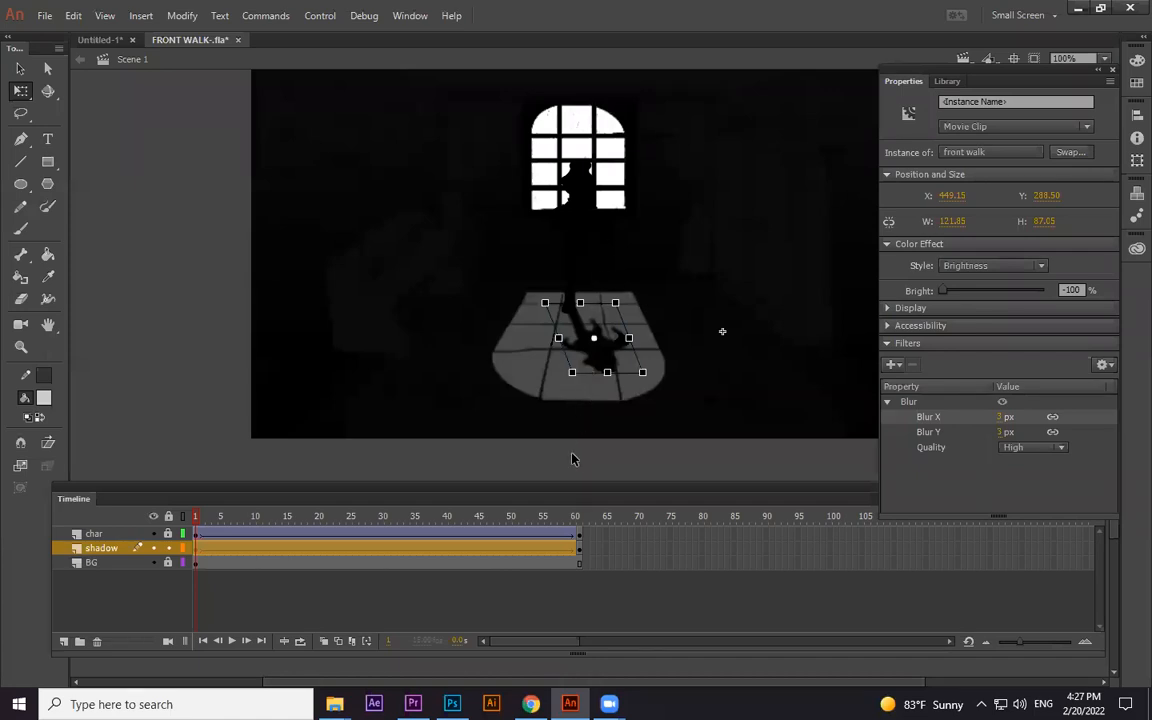
Lock the shadow layer and hide the char, shadow and BG layers so only the blank stage shows
{"action": "key", "text": "ctrl+minus"}
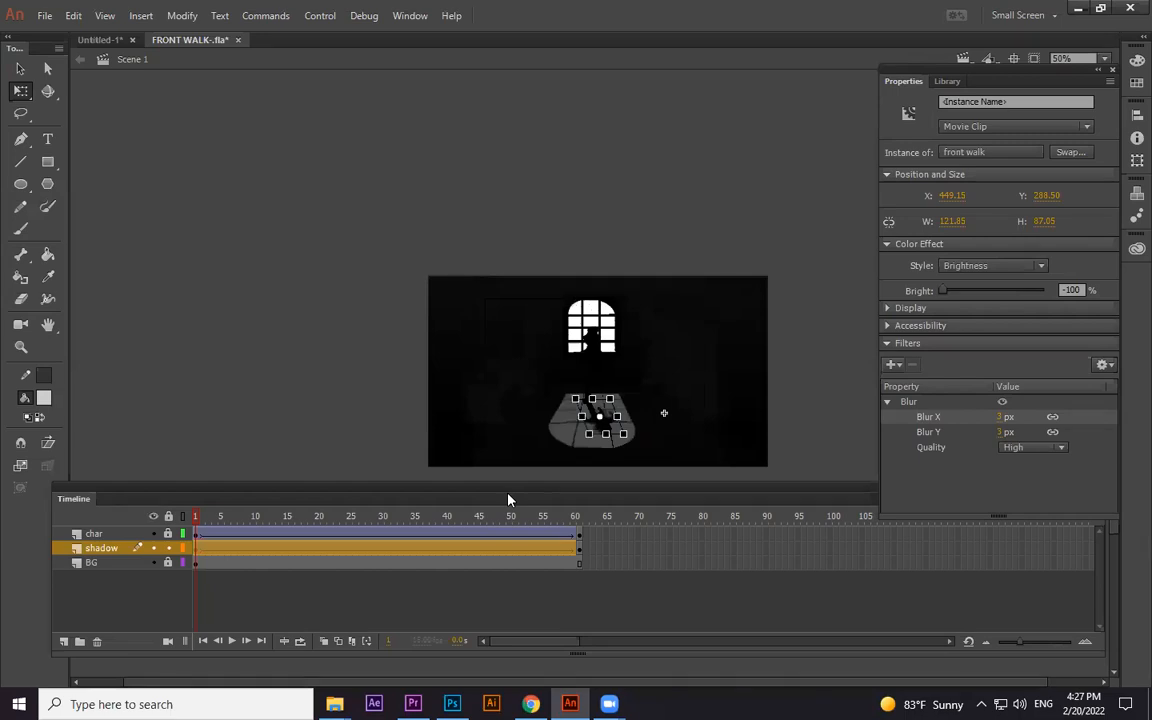
{"action": "left_click", "coordinate": [375, 383]}
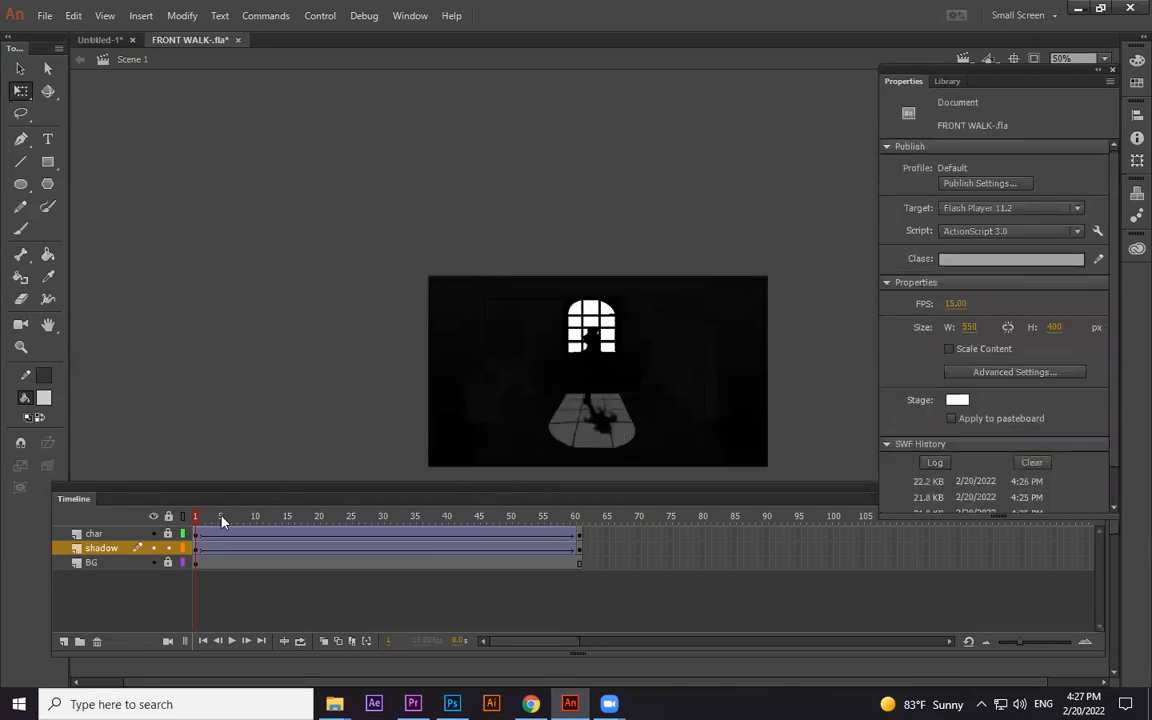
{"action": "left_click", "coordinate": [127, 533]}
{"action": "left_click", "coordinate": [152, 533]}
{"action": "left_click", "coordinate": [152, 548]}
{"action": "left_click", "coordinate": [152, 562]}
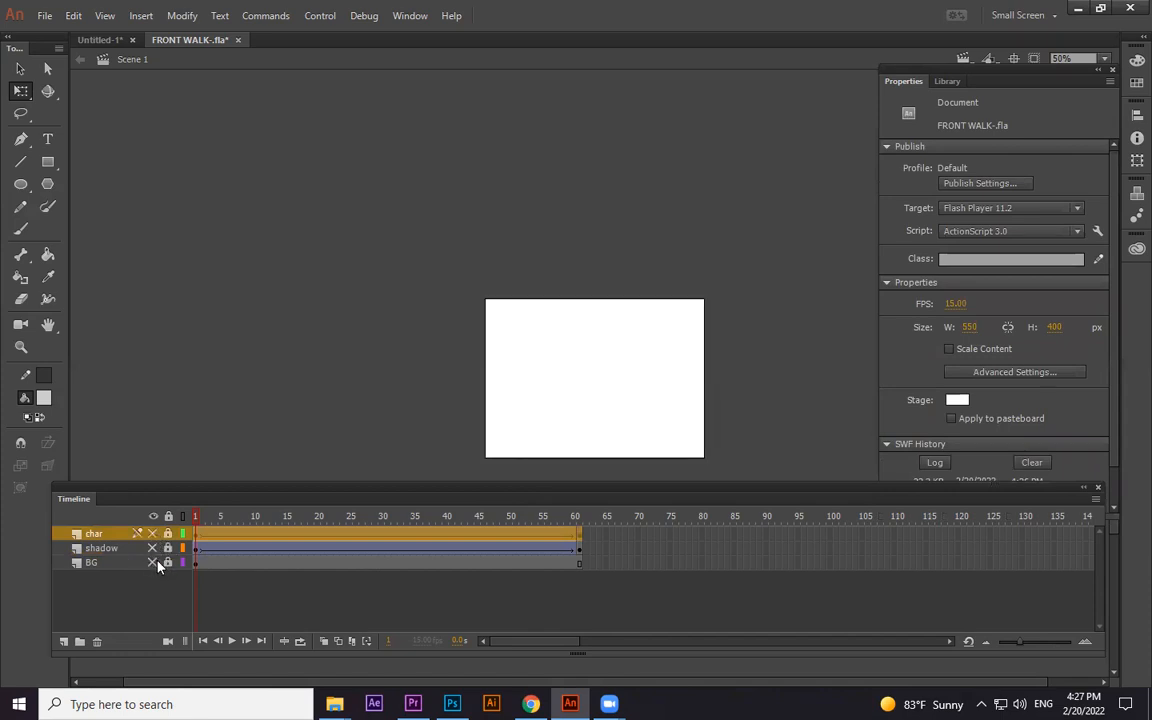
Add a new layer above char and name it rain
{"action": "left_click", "coordinate": [64, 641]}
{"action": "double_click", "coordinate": [110, 536]}
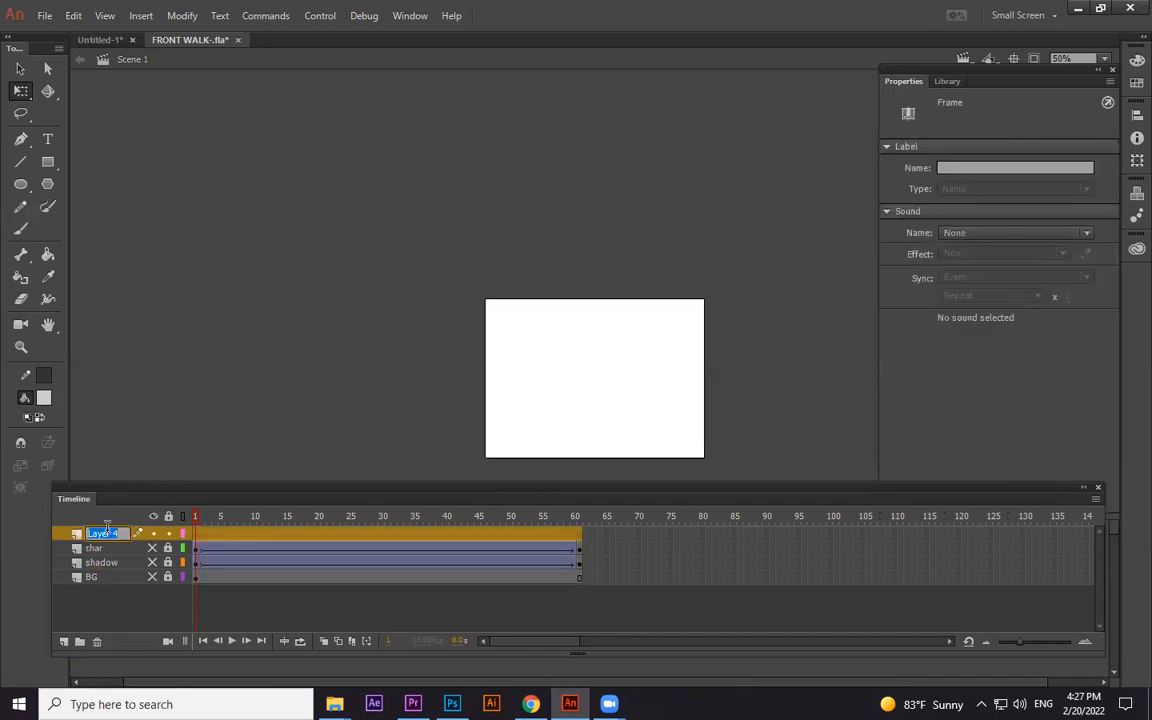
{"action": "type", "text": "rain"}
{"action": "left_click", "coordinate": [447, 384]}
Draw one short slanted raindrop with the Line tool on the rain layer, using a grey stroke of 1
{"action": "key", "text": "ctrl+="}
{"action": "left_click_drag", "start_coordinate": [564, 357], "coordinate": [504, 269]}
{"action": "left_click", "coordinate": [21, 161]}
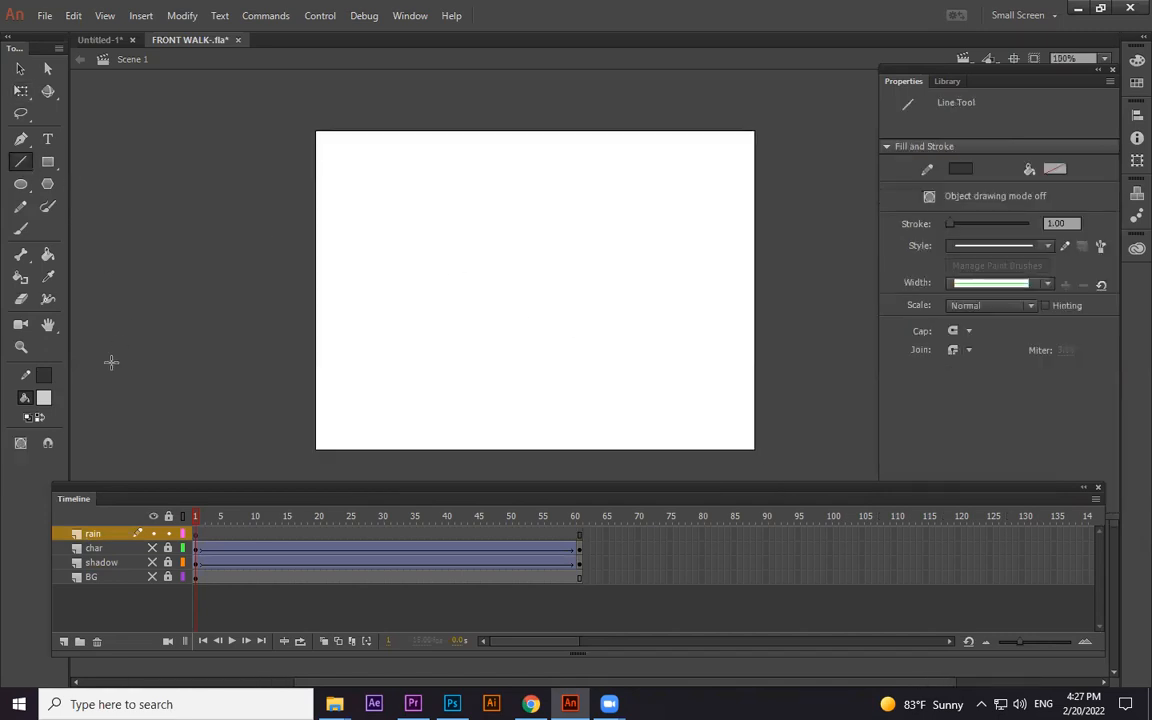
{"action": "left_click", "coordinate": [43, 377]}
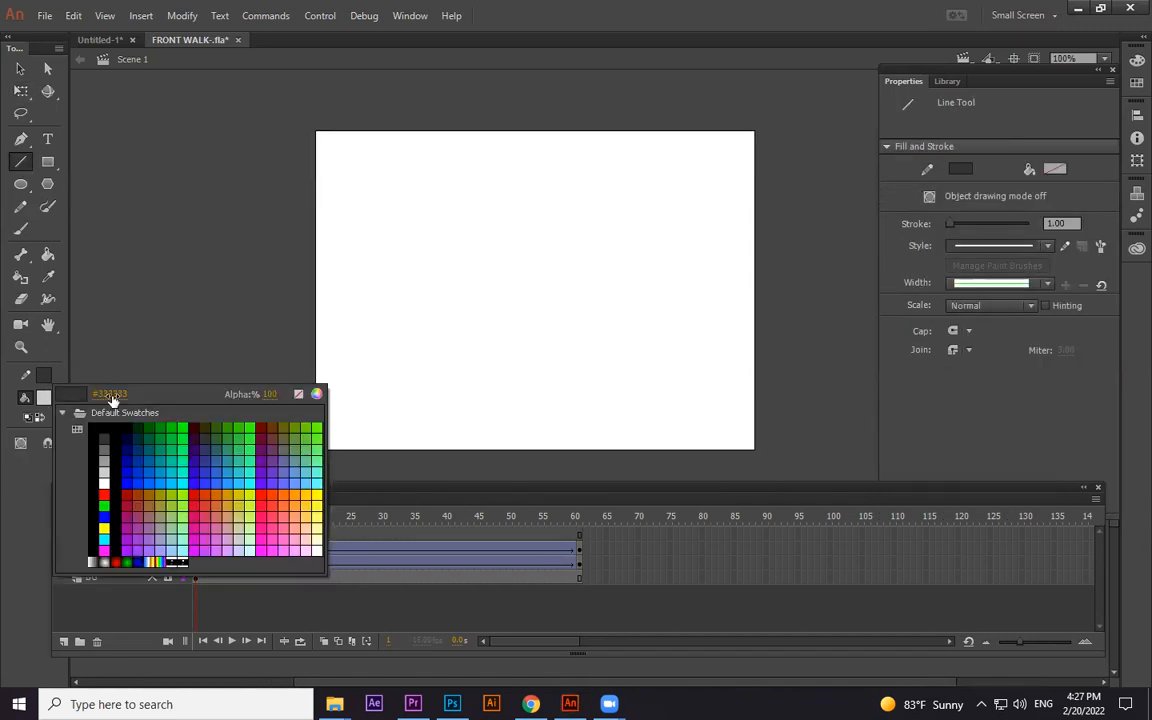
{"action": "left_click", "coordinate": [104, 461]}
{"action": "key", "text": "ctrl+equal"}
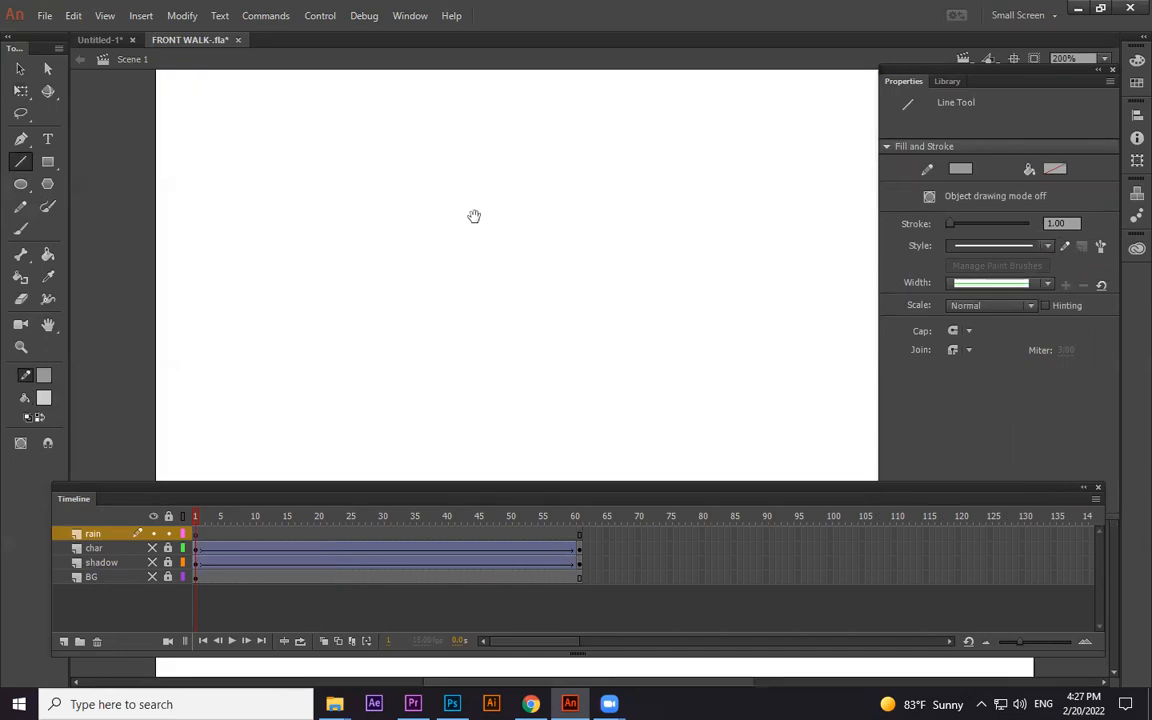
{"action": "left_click_drag", "start_coordinate": [444, 190], "coordinate": [450, 181]}
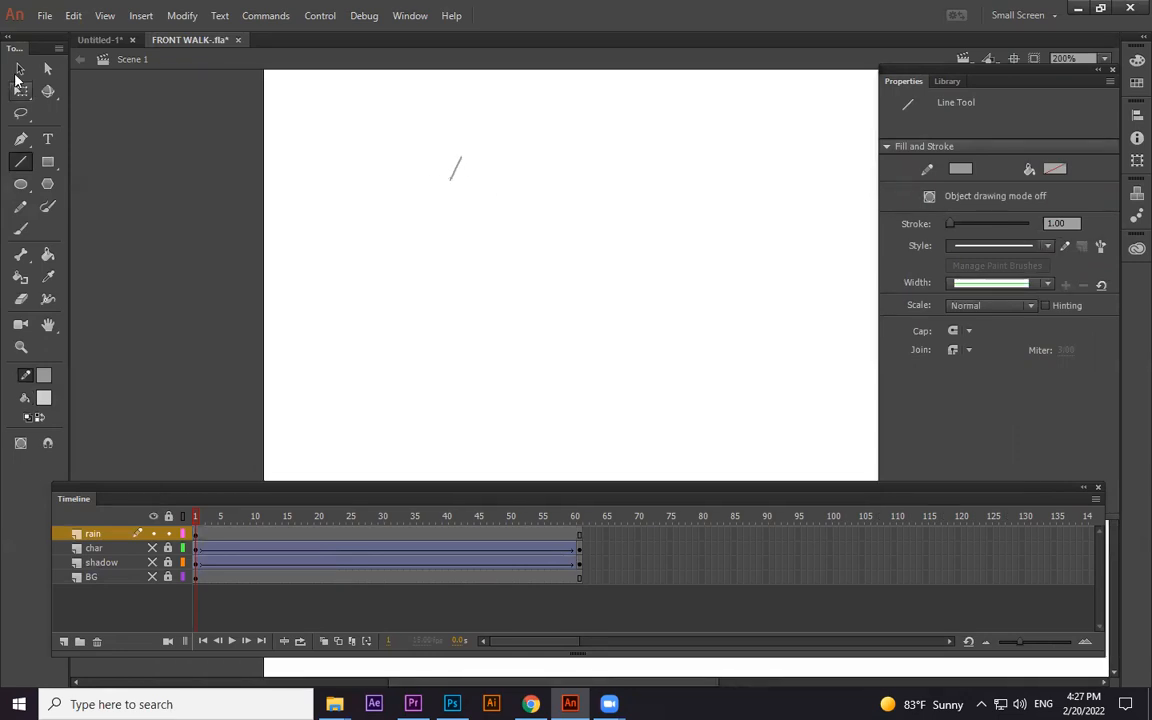
Duplicate the raindrop line into a small cluster and delete parts of some lines to vary their lengths
{"action": "left_click", "coordinate": [20, 71]}
{"action": "left_click_drag", "start_coordinate": [424, 115], "coordinate": [556, 250]}
{"action": "mouse_move", "coordinate": [460, 185]}
{"action": "left_mouse_down"}
{"action": "mouse_move", "coordinate": [471, 227]}
{"action": "mouse_move", "coordinate": [500, 203]}
{"action": "mouse_move", "coordinate": [452, 242]}
{"action": "mouse_move", "coordinate": [441, 229]}
{"action": "mouse_move", "coordinate": [449, 243]}
{"action": "left_mouse_up"}
{"action": "left_click", "coordinate": [465, 238]}
{"action": "key", "text": "Delete"}
{"action": "left_click_drag", "start_coordinate": [420, 176], "coordinate": [435, 191]}
{"action": "key", "text": "Delete"}
{"action": "mouse_move", "coordinate": [493, 160]}
{"action": "left_mouse_down"}
{"action": "mouse_move", "coordinate": [514, 138]}
{"action": "mouse_move", "coordinate": [497, 203]}
{"action": "left_mouse_up"}
{"action": "key", "text": "Delete"}
{"action": "key", "text": "Delete"}
{"action": "left_click_drag", "start_coordinate": [391, 190], "coordinate": [405, 210]}
{"action": "key", "text": "Delete"}
Duplicate the cluster of raindrops repeatedly to spread the rain diagonally over the stage's upper part
{"action": "left_click_drag", "start_coordinate": [548, 131], "coordinate": [357, 288]}
{"action": "mouse_move", "coordinate": [447, 210]}
{"action": "left_mouse_down"}
{"action": "mouse_move", "coordinate": [404, 308]}
{"action": "mouse_move", "coordinate": [358, 237]}
{"action": "left_mouse_up"}
{"action": "key", "text": "ctrl+a"}
{"action": "mouse_move", "coordinate": [461, 222]}
{"action": "left_mouse_down"}
{"action": "mouse_move", "coordinate": [605, 264]}
{"action": "mouse_move", "coordinate": [638, 261]}
{"action": "left_mouse_up"}
{"action": "left_click", "coordinate": [816, 353]}
{"action": "left_click_drag", "start_coordinate": [711, 302], "coordinate": [740, 343]}
{"action": "key", "text": "ctrl+a"}
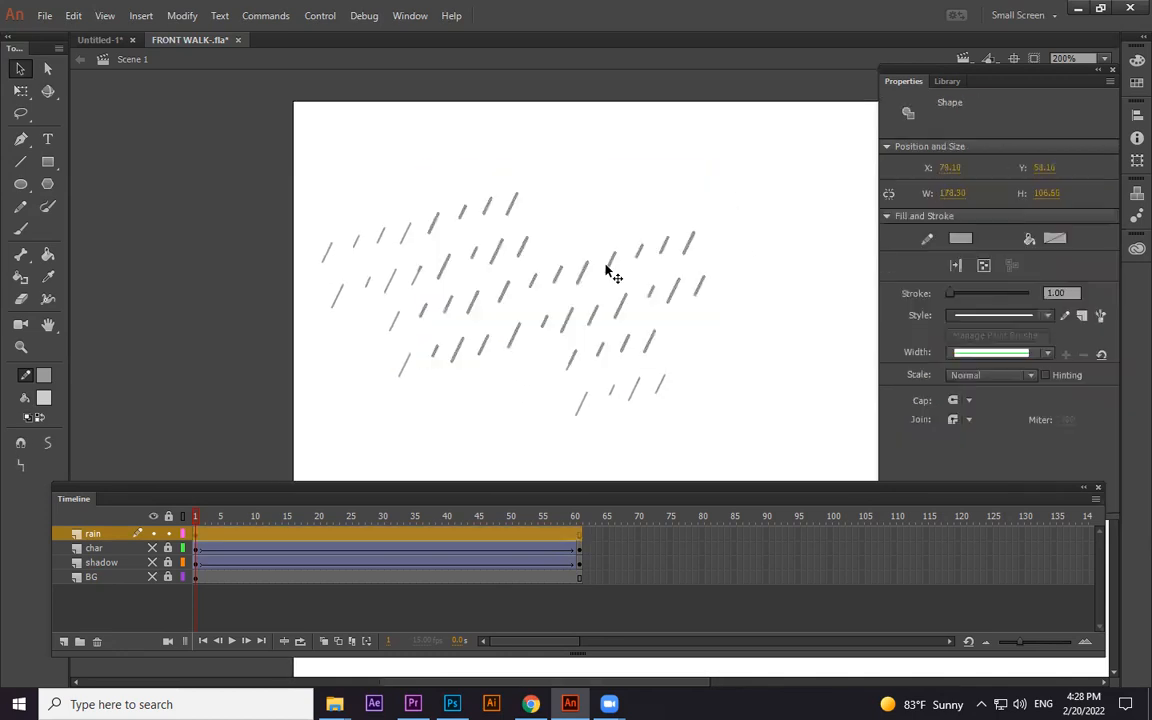
{"action": "mouse_move", "coordinate": [581, 273]}
{"action": "left_mouse_down"}
{"action": "mouse_move", "coordinate": [645, 173]}
{"action": "mouse_move", "coordinate": [694, 159]}
{"action": "left_mouse_up"}
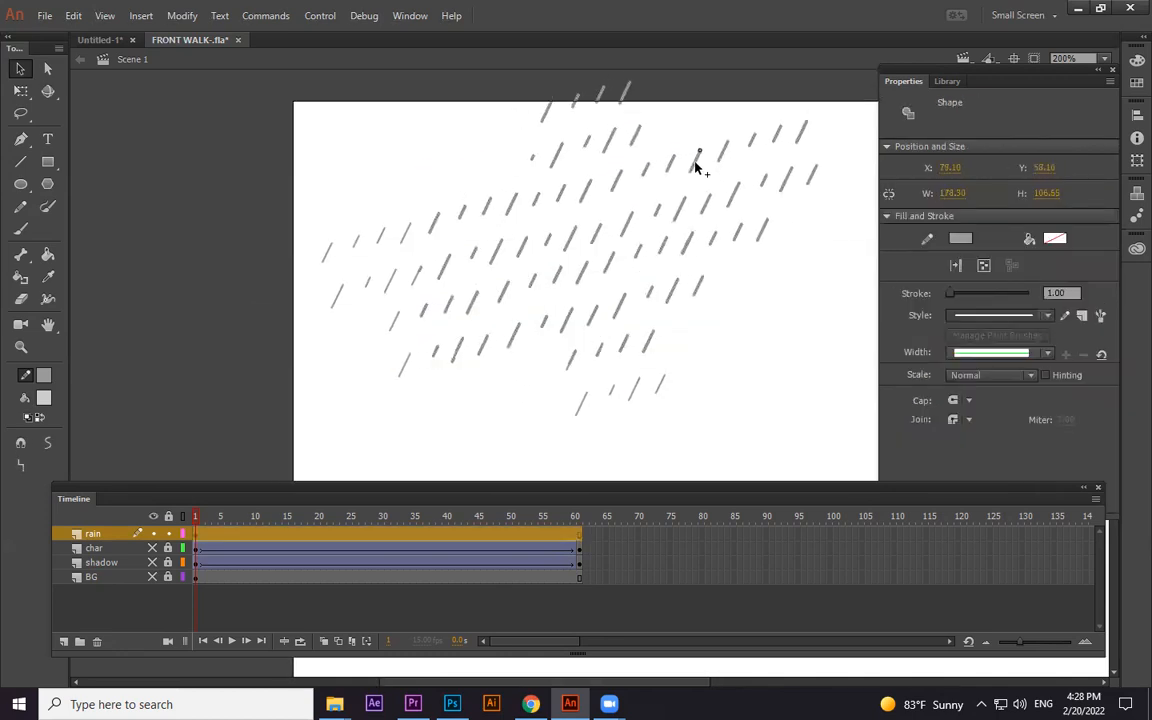
Delete overlapping raindrops and pieces of lines throughout the pattern to make the rain look irregular
{"action": "left_click", "coordinate": [761, 273]}
{"action": "left_click_drag", "start_coordinate": [671, 267], "coordinate": [670, 267]}
{"action": "key", "text": "Delete"}
{"action": "left_click_drag", "start_coordinate": [648, 214], "coordinate": [619, 238]}
{"action": "key", "text": "Delete"}
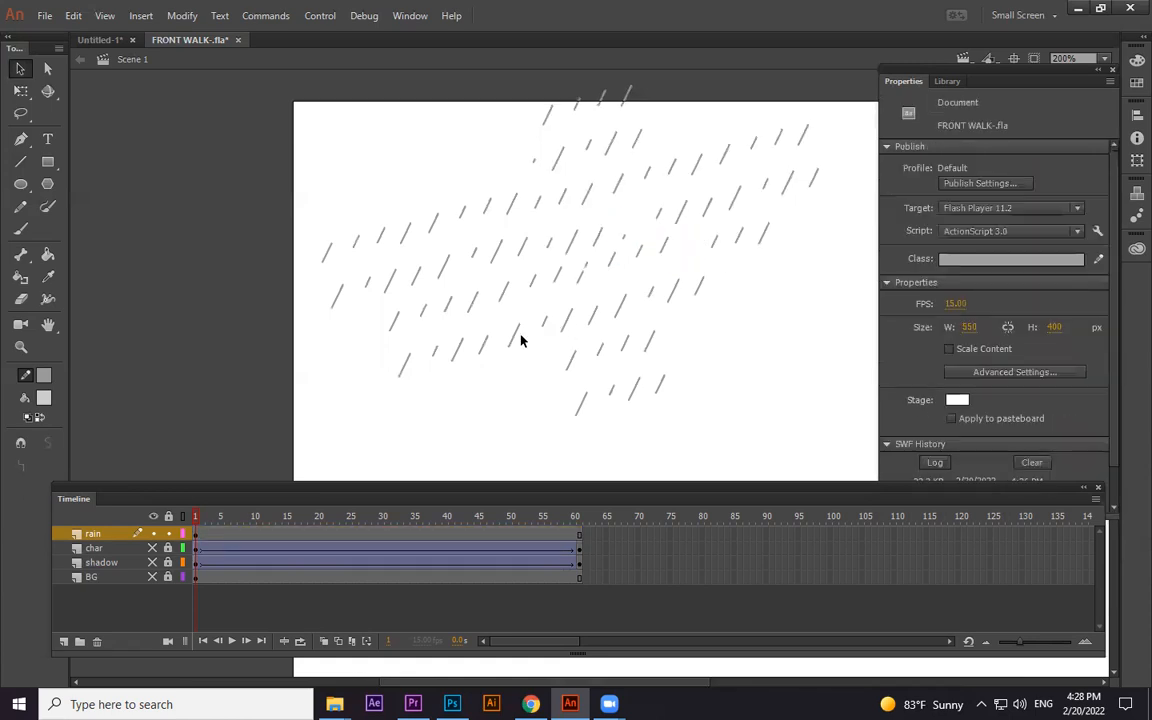
{"action": "left_click_drag", "start_coordinate": [506, 343], "coordinate": [523, 333]}
{"action": "key", "text": "Delete"}
{"action": "left_click_drag", "start_coordinate": [540, 278], "coordinate": [473, 302]}
{"action": "key", "text": "Delete"}
{"action": "key", "text": "Delete"}
{"action": "left_click_drag", "start_coordinate": [508, 249], "coordinate": [475, 244]}
{"action": "key", "text": "Delete"}
{"action": "left_click_drag", "start_coordinate": [606, 236], "coordinate": [590, 238]}
{"action": "key", "text": "Delete"}
{"action": "left_click_drag", "start_coordinate": [734, 200], "coordinate": [718, 221]}
{"action": "key", "text": "ctrl+z"}
{"action": "key", "text": "Delete"}
{"action": "mouse_move", "coordinate": [698, 287]}
{"action": "left_mouse_down"}
{"action": "mouse_move", "coordinate": [682, 312]}
{"action": "mouse_move", "coordinate": [694, 307]}
{"action": "mouse_move", "coordinate": [672, 296]}
{"action": "left_mouse_up"}
{"action": "key", "text": "Delete"}
{"action": "key", "text": "ctrl+z"}
{"action": "key", "text": "ctrl+z"}
{"action": "key", "text": "Delete"}
{"action": "key", "text": "Delete"}
Select the whole rain pattern and duplicate it to fill the stage's right half
{"action": "left_click_drag", "start_coordinate": [795, 144], "coordinate": [211, 498]}
{"action": "key", "text": "ctrl+minus"}
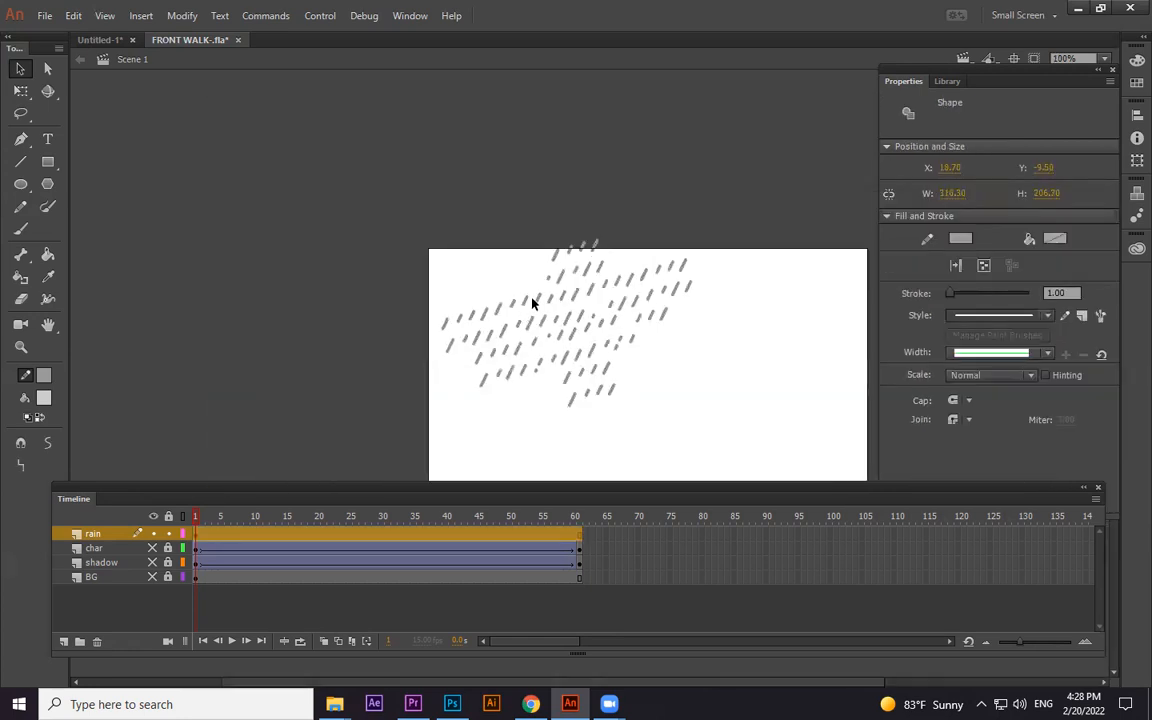
{"action": "mouse_move", "coordinate": [620, 288]}
{"action": "left_mouse_down"}
{"action": "mouse_move", "coordinate": [748, 347]}
{"action": "mouse_move", "coordinate": [804, 332]}
{"action": "left_mouse_up"}
{"action": "left_click_drag", "start_coordinate": [793, 341], "coordinate": [733, 376]}
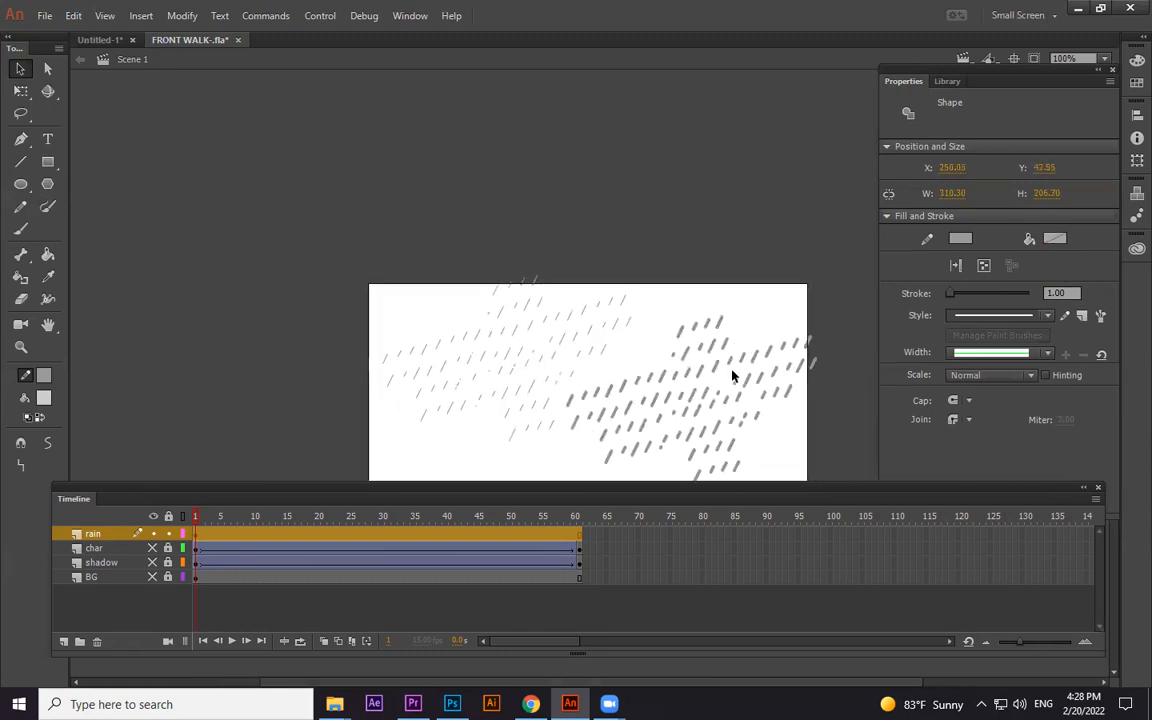
{"action": "mouse_move", "coordinate": [666, 282]}
{"action": "left_mouse_down"}
{"action": "mouse_move", "coordinate": [566, 355]}
{"action": "mouse_move", "coordinate": [667, 336]}
{"action": "left_mouse_up"}
{"action": "mouse_move", "coordinate": [748, 265]}
{"action": "left_mouse_down"}
{"action": "mouse_move", "coordinate": [628, 354]}
{"action": "mouse_move", "coordinate": [778, 311]}
{"action": "mouse_move", "coordinate": [674, 279]}
{"action": "mouse_move", "coordinate": [623, 211]}
{"action": "left_mouse_up"}
{"action": "left_click", "coordinate": [730, 263]}
Duplicate the large rain pattern toward the stage's lower left and adjust the copy's position slightly
{"action": "mouse_move", "coordinate": [321, 160]}
{"action": "left_mouse_down"}
{"action": "mouse_move", "coordinate": [738, 400]}
{"action": "mouse_move", "coordinate": [816, 458]}
{"action": "mouse_move", "coordinate": [780, 342]}
{"action": "left_mouse_up"}
{"action": "mouse_move", "coordinate": [661, 262]}
{"action": "left_mouse_down"}
{"action": "mouse_move", "coordinate": [555, 406]}
{"action": "mouse_move", "coordinate": [578, 397]}
{"action": "mouse_move", "coordinate": [576, 386]}
{"action": "left_mouse_up"}
{"action": "left_click", "coordinate": [795, 383]}
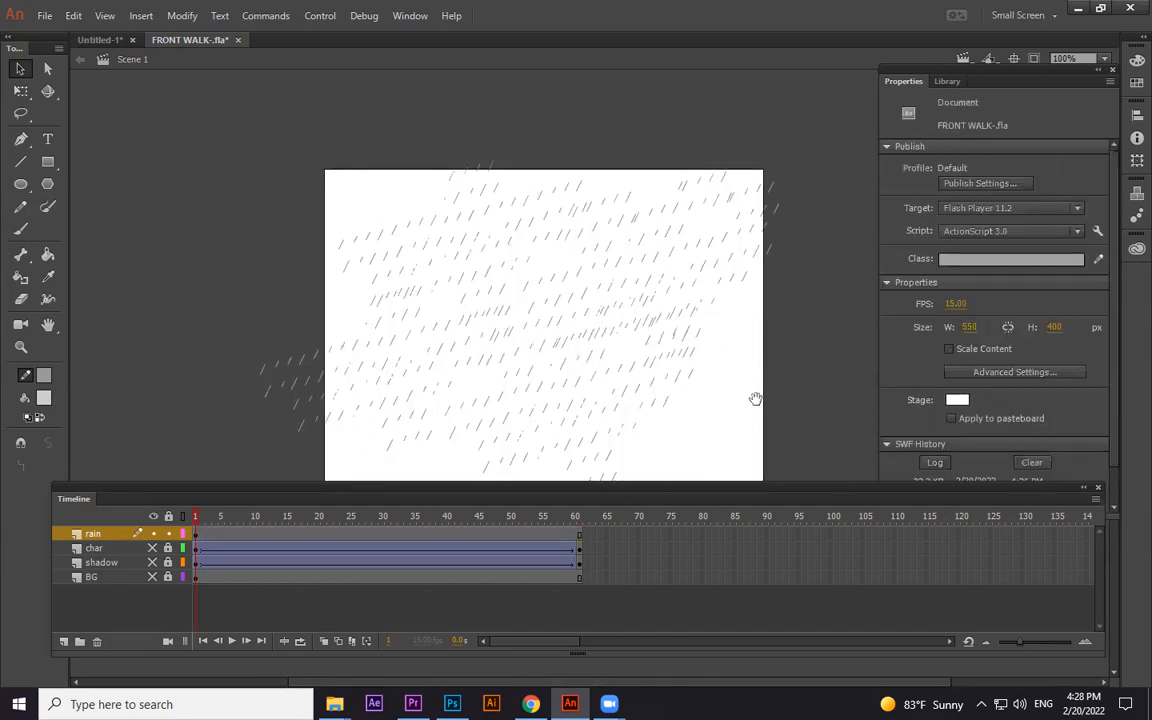
{"action": "key", "text": "ctrl+z"}
{"action": "left_click_drag", "start_coordinate": [622, 301], "coordinate": [617, 314]}
{"action": "left_click", "coordinate": [735, 349]}
Copy a block of raindrops about 243 by 160 px over the stage's lower-left corner
{"action": "scroll", "coordinate": [663, 288], "scroll_direction": "down", "scroll_amount": 2}
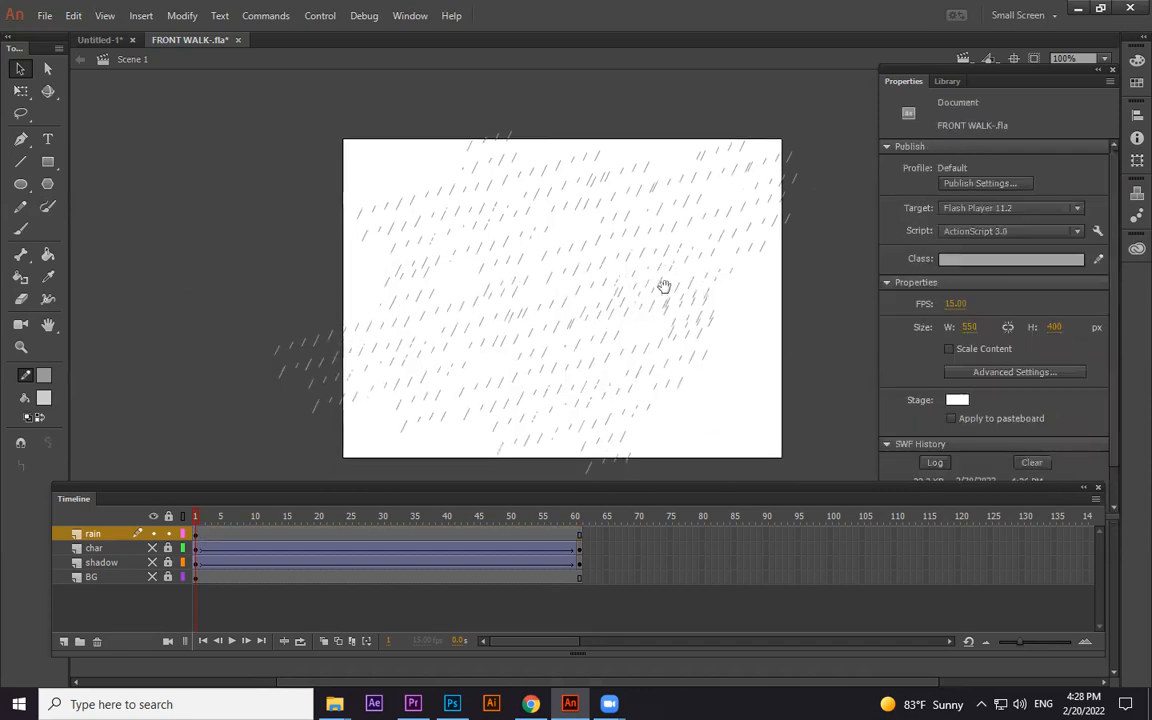
{"action": "scroll", "coordinate": [595, 351], "scroll_direction": "down", "scroll_amount": 2}
{"action": "mouse_move", "coordinate": [396, 221]}
{"action": "left_mouse_down"}
{"action": "mouse_move", "coordinate": [543, 337]}
{"action": "mouse_move", "coordinate": [429, 412]}
{"action": "mouse_move", "coordinate": [514, 310]}
{"action": "mouse_move", "coordinate": [519, 320]}
{"action": "left_mouse_up"}
{"action": "left_click_drag", "start_coordinate": [576, 226], "coordinate": [381, 356]}
{"action": "left_click_drag", "start_coordinate": [545, 257], "coordinate": [476, 365]}
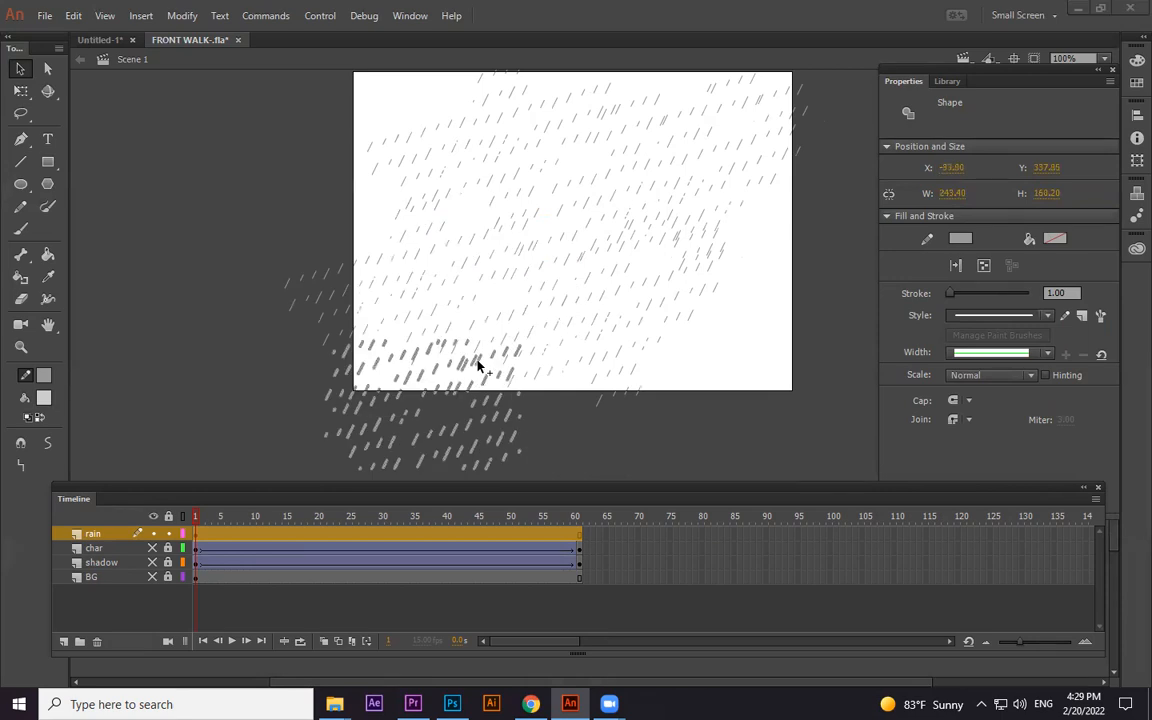
Select the whole rain pattern and move it up and to the right to cover more of the stage
{"action": "left_click", "coordinate": [728, 393]}
{"action": "key", "text": "ctrl+minus"}
{"action": "scroll", "coordinate": [751, 401], "scroll_direction": "down", "scroll_amount": 3}
{"action": "left_click_drag", "start_coordinate": [740, 205], "coordinate": [410, 470]}
{"action": "left_click_drag", "start_coordinate": [648, 314], "coordinate": [675, 283]}
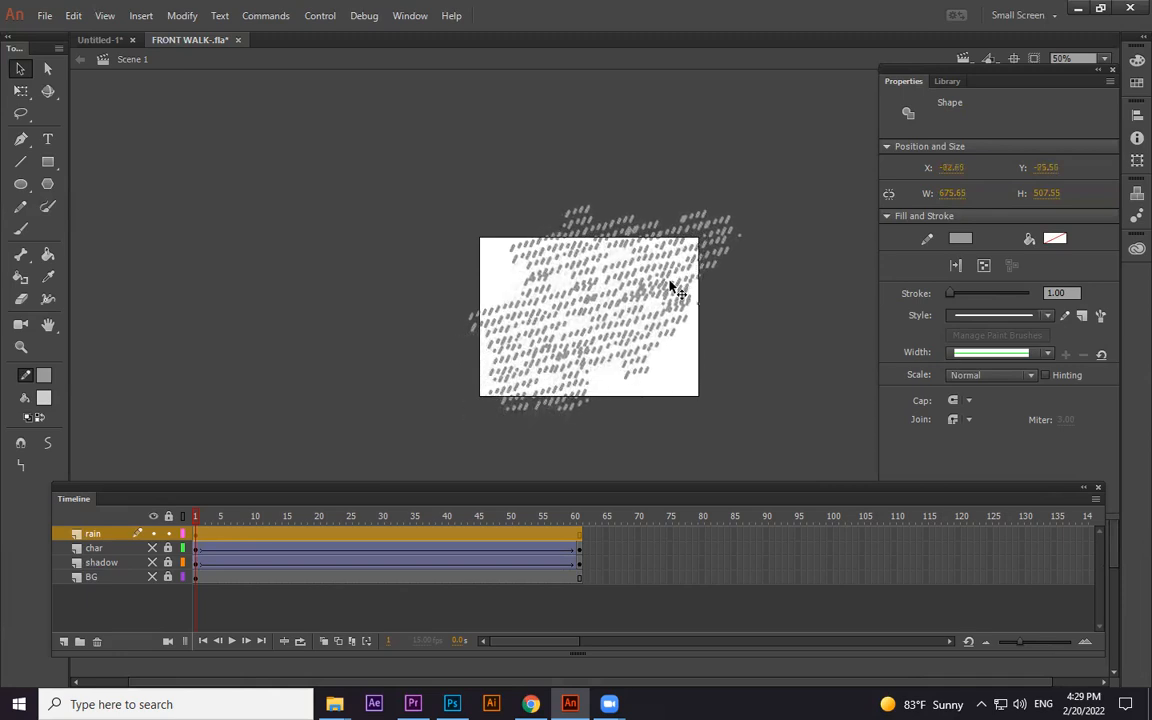
{"action": "key", "text": "ctrl+equal"}
{"action": "key", "text": "space"}
{"action": "left_click_drag", "start_coordinate": [698, 331], "coordinate": [668, 266]}
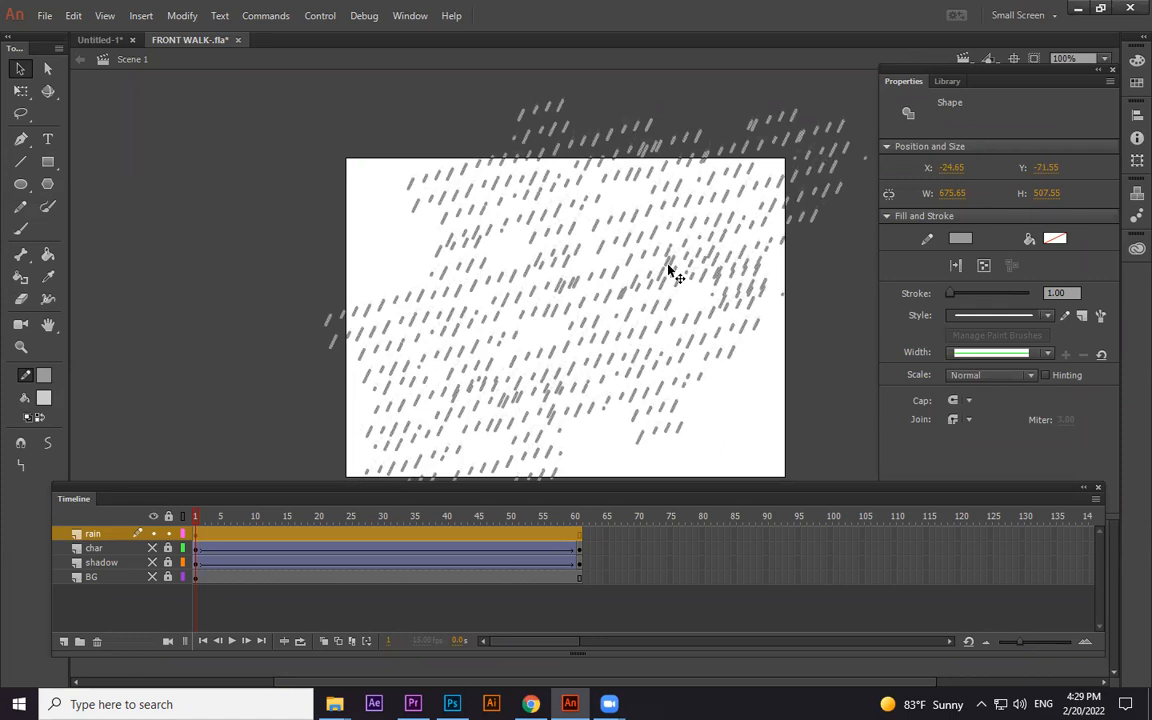
Convert the selected rain pattern to a movie clip symbol named rain
{"action": "key", "text": "F8"}
{"action": "type", "text": "rain"}
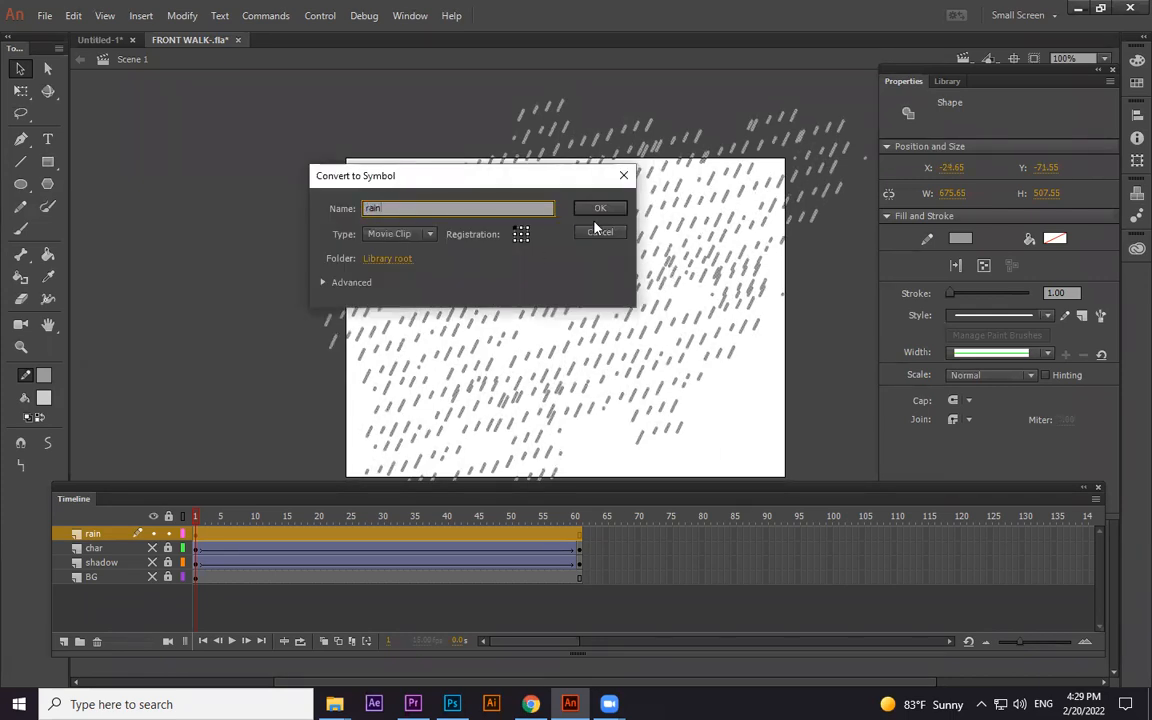
{"action": "left_click", "coordinate": [601, 210]}
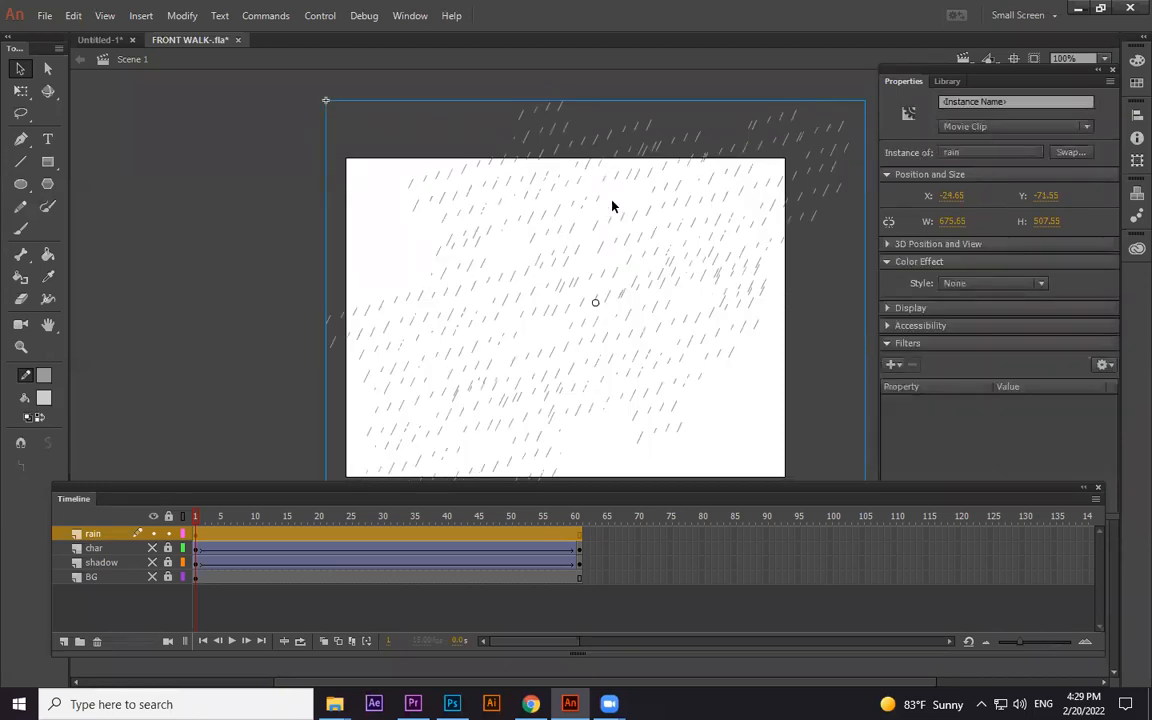
Inside the rain clip, create a classic tween ending at frame 8, with the rain shifted down and left in the end keyframe
{"action": "double_click", "coordinate": [597, 202]}
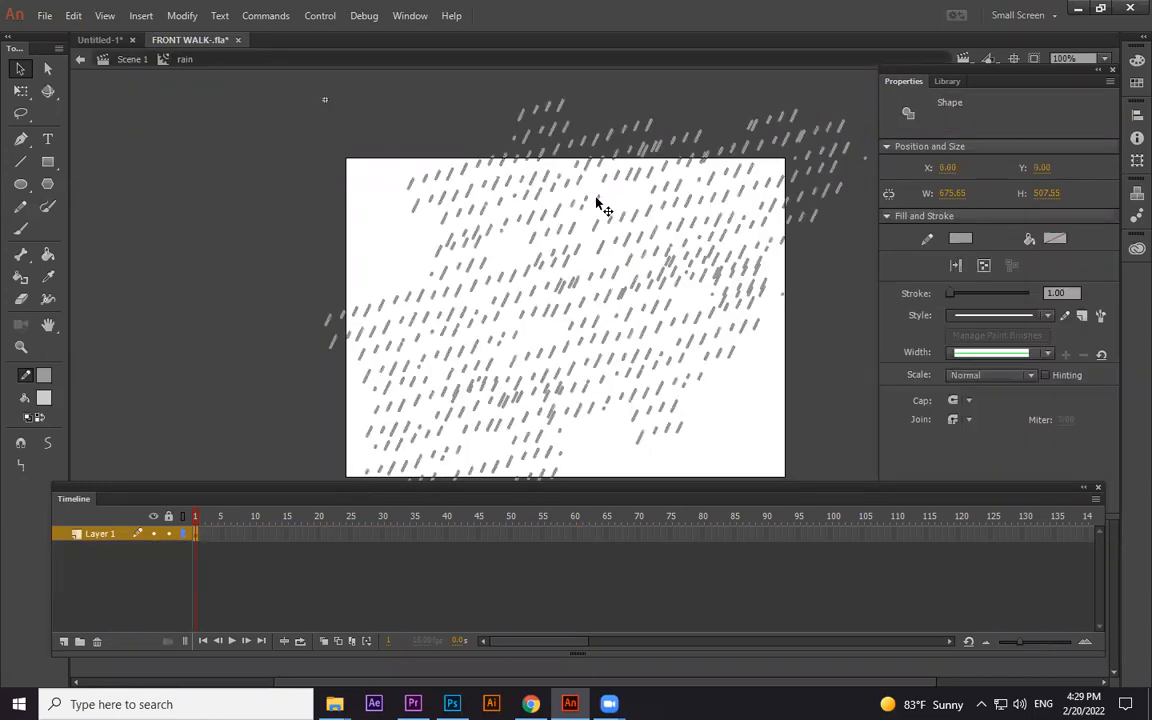
{"action": "left_click", "coordinate": [241, 534]}
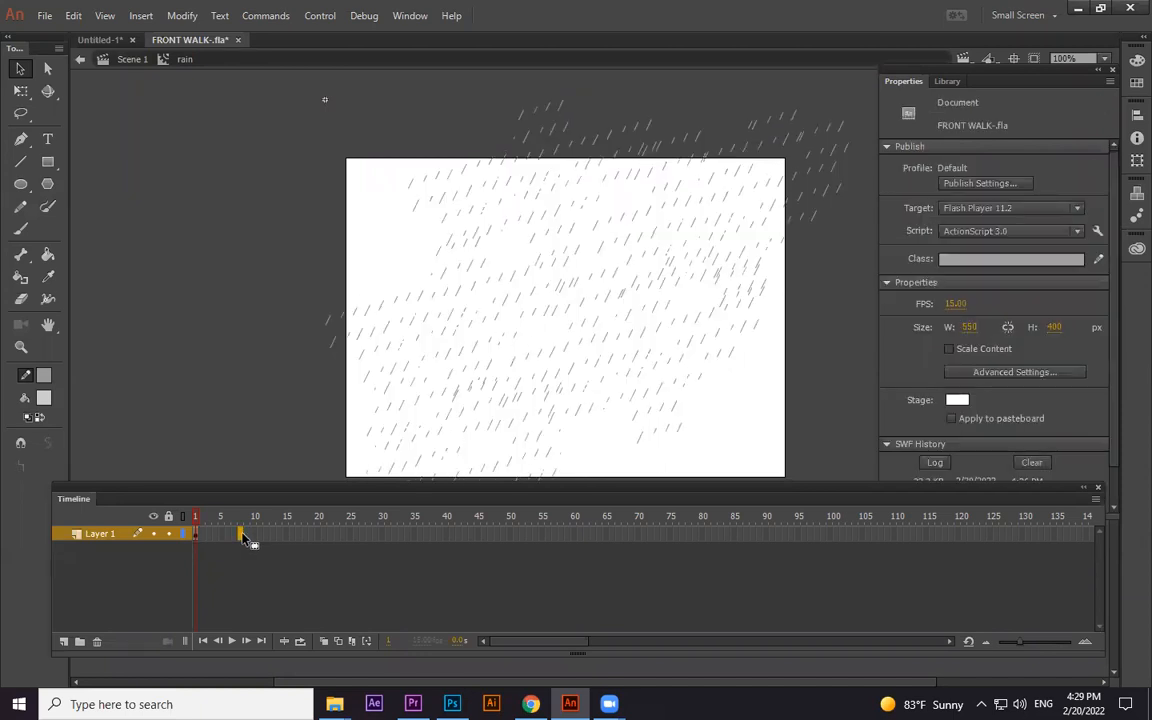
{"action": "left_click", "coordinate": [243, 538]}
{"action": "left_click", "coordinate": [221, 535]}
{"action": "right_click", "coordinate": [221, 535]}
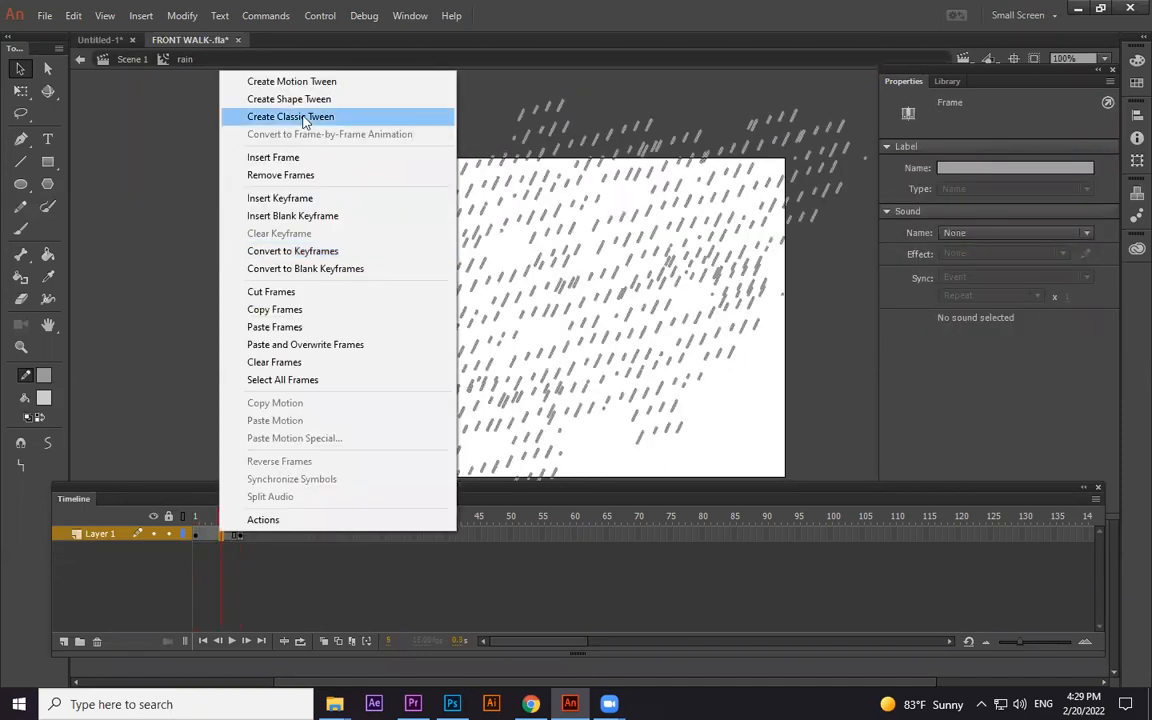
{"action": "left_click", "coordinate": [305, 118]}
{"action": "left_click", "coordinate": [240, 535]}
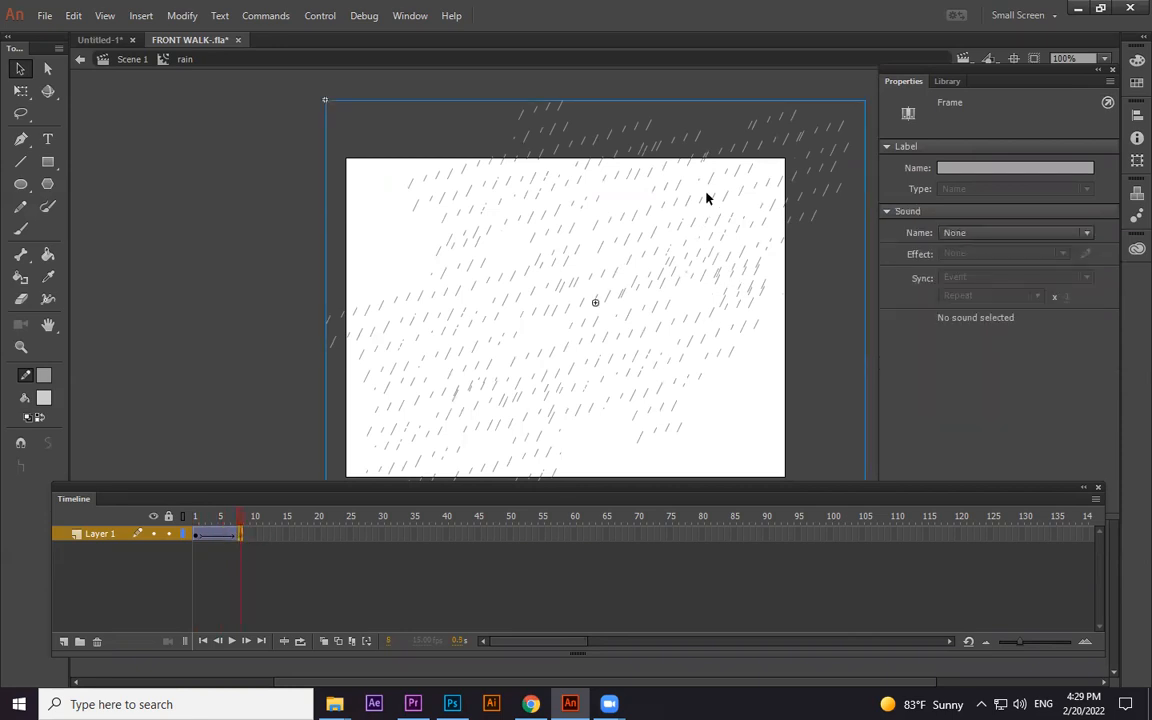
{"action": "left_click_drag", "start_coordinate": [711, 180], "coordinate": [669, 244]}
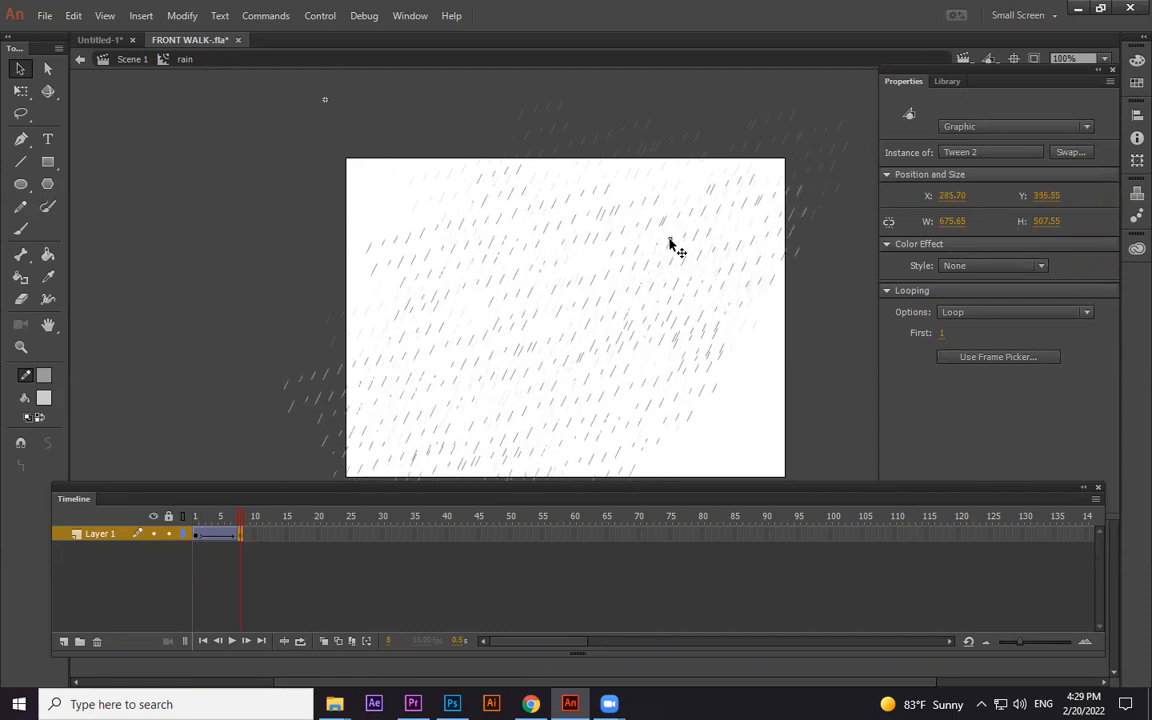
Inside the frame 1 rain graphic, duplicate the raindrop pattern toward the lower left to extend it beyond the stage
{"action": "left_click", "coordinate": [196, 535]}
{"action": "left_click_drag", "start_coordinate": [676, 414], "coordinate": [735, 288]}
{"action": "left_click", "coordinate": [636, 280]}
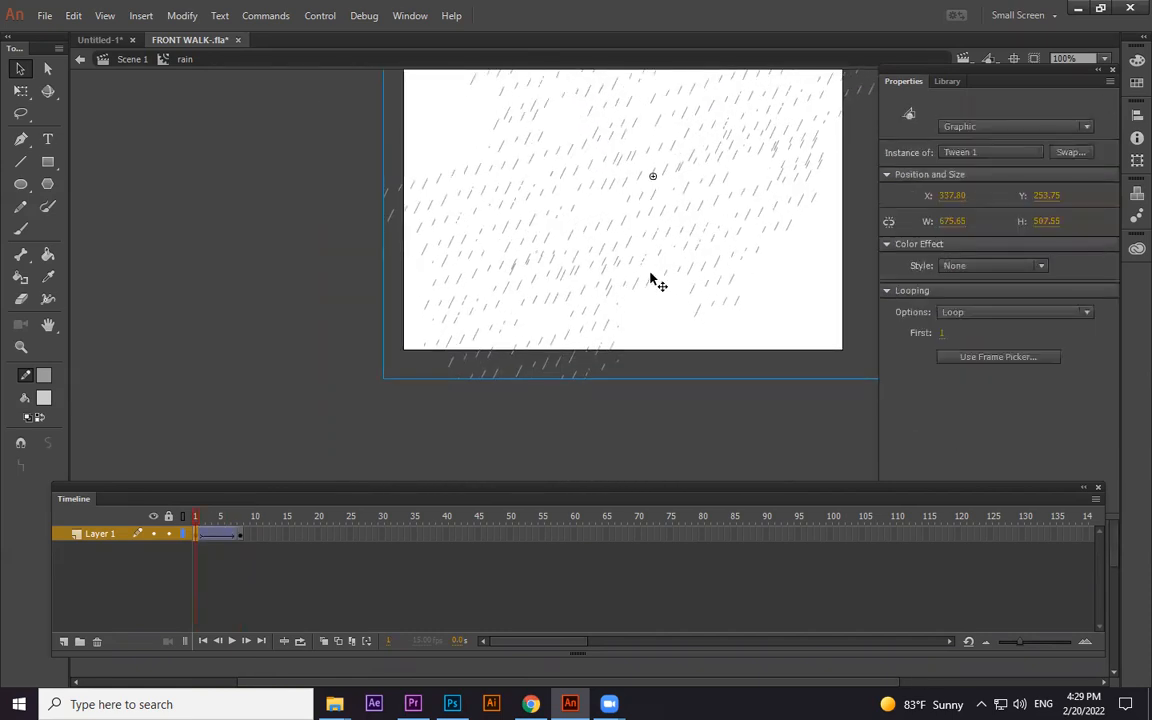
{"action": "key", "text": "ctrl+minus"}
{"action": "double_click", "coordinate": [660, 262]}
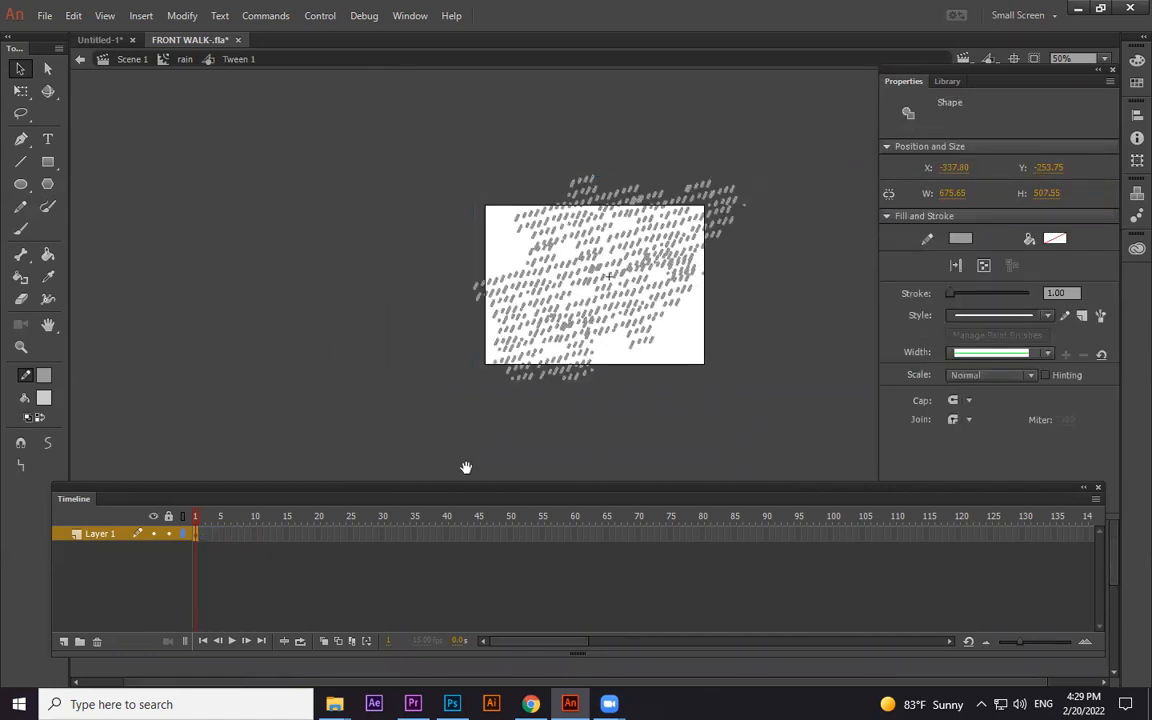
{"action": "left_click_drag", "start_coordinate": [698, 232], "coordinate": [601, 398]}
{"action": "left_click", "coordinate": [816, 368]}
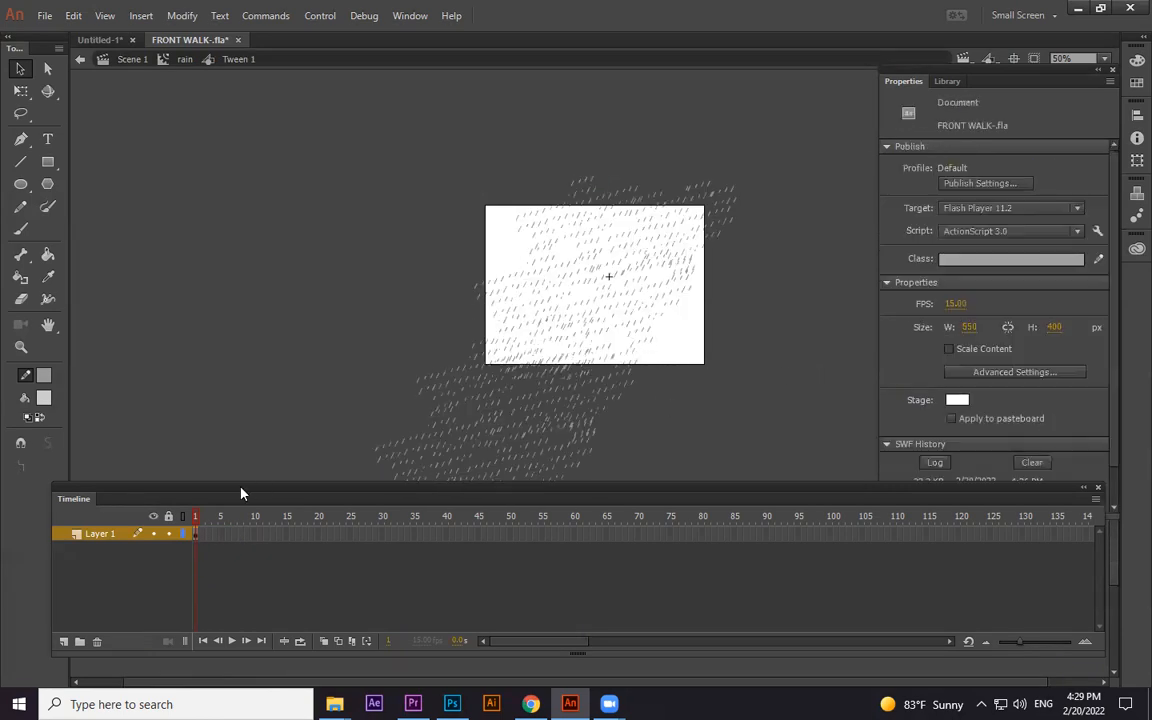
Back in the rain clip, move the frame 1 rain graphic up and right to about X 519, Y -17
{"action": "left_click", "coordinate": [186, 62]}
{"action": "left_click_drag", "start_coordinate": [666, 303], "coordinate": [702, 216]}
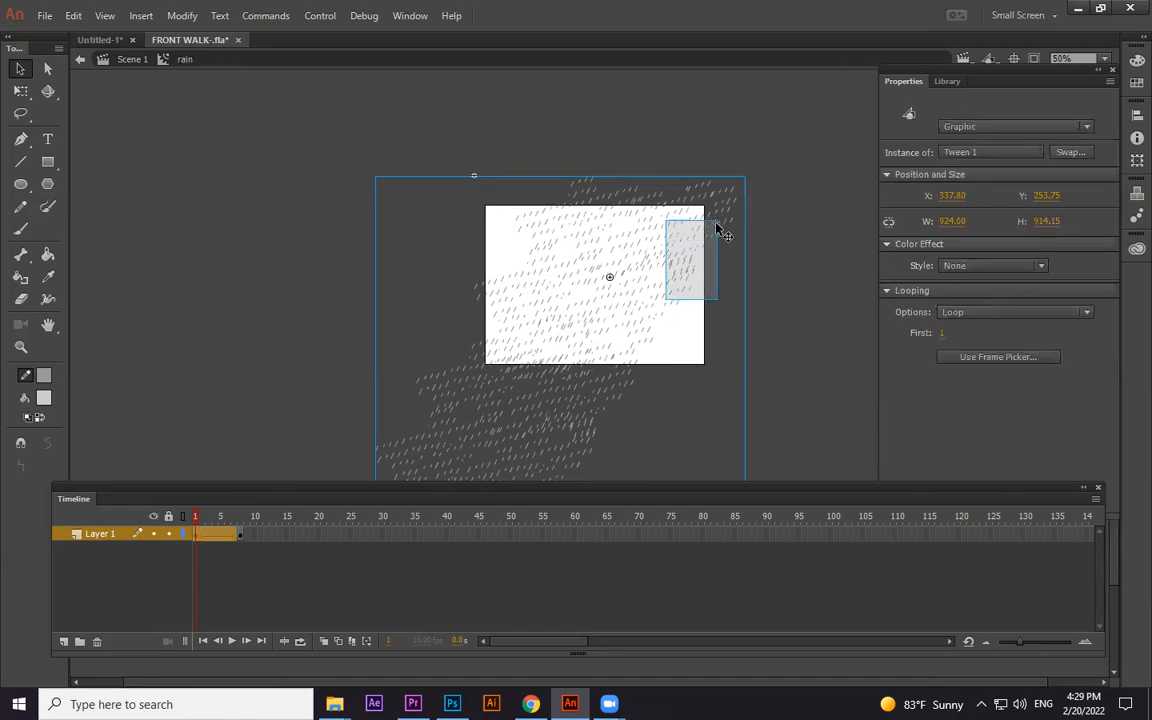
{"action": "left_click_drag", "start_coordinate": [557, 350], "coordinate": [603, 296]}
{"action": "left_click_drag", "start_coordinate": [590, 340], "coordinate": [659, 226]}
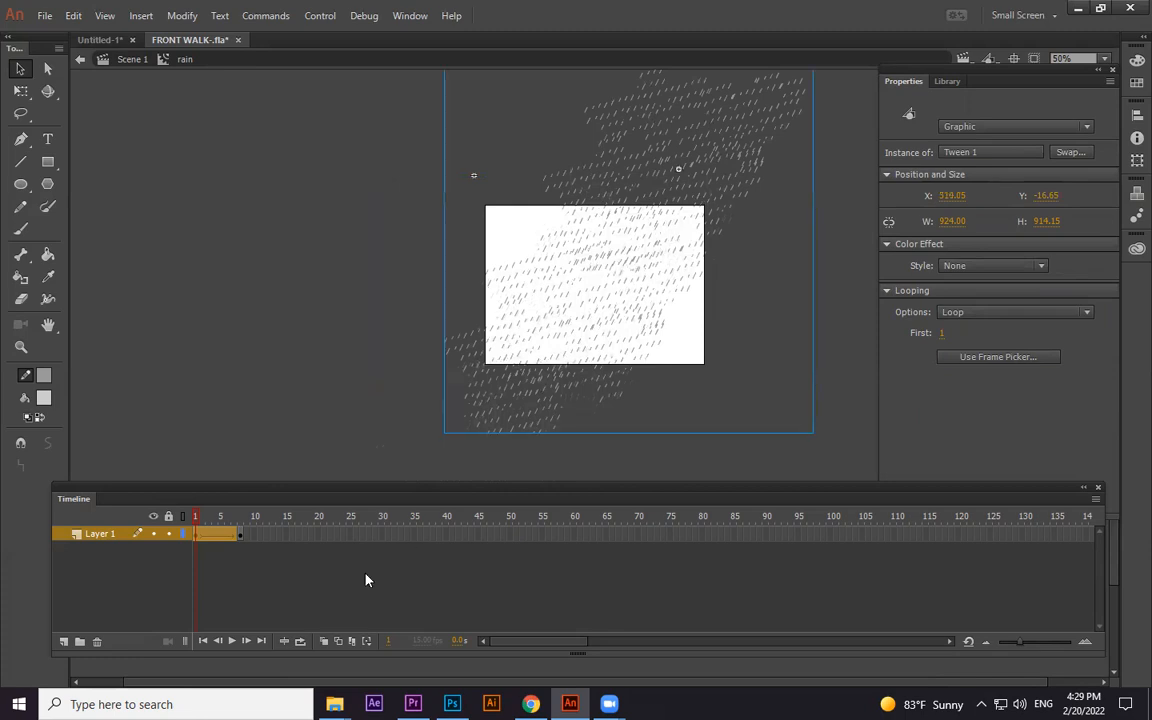
Move the frame 8 rain graphic slightly up and right to about X 324, Y 283, and scrub through the tween
{"action": "left_click", "coordinate": [243, 543]}
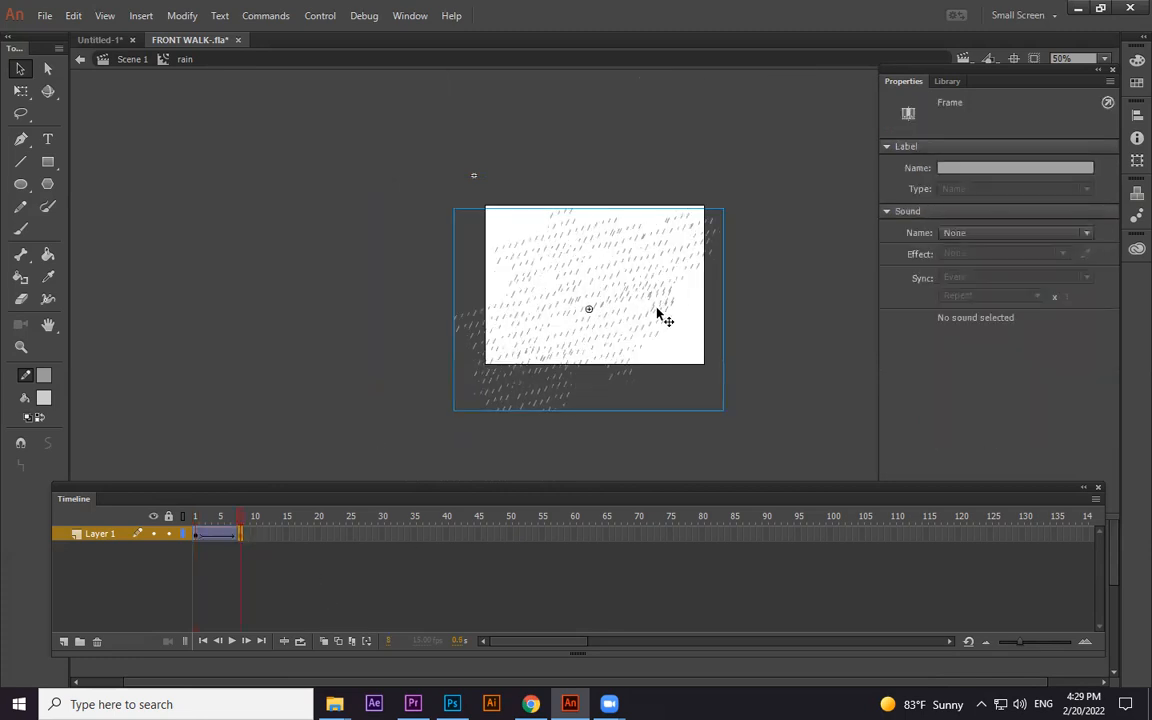
{"action": "left_click_drag", "start_coordinate": [656, 316], "coordinate": [674, 291]}
{"action": "left_click", "coordinate": [771, 315]}
{"action": "mouse_move", "coordinate": [240, 518]}
{"action": "left_mouse_down"}
{"action": "mouse_move", "coordinate": [193, 515]}
{"action": "mouse_move", "coordinate": [252, 503]}
{"action": "mouse_move", "coordinate": [212, 500]}
{"action": "mouse_move", "coordinate": [236, 505]}
{"action": "left_mouse_up"}
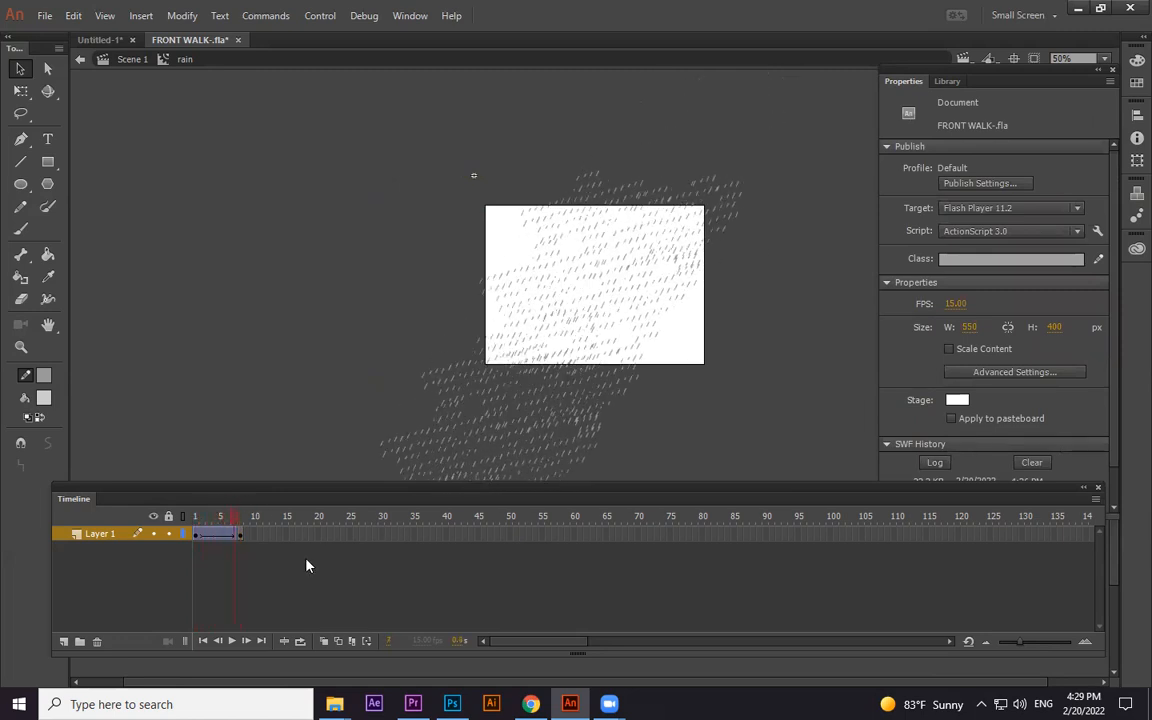
Try repositioning the rain graphic in the frame 8 keyframe, and undo both moves
{"action": "left_click", "coordinate": [243, 535]}
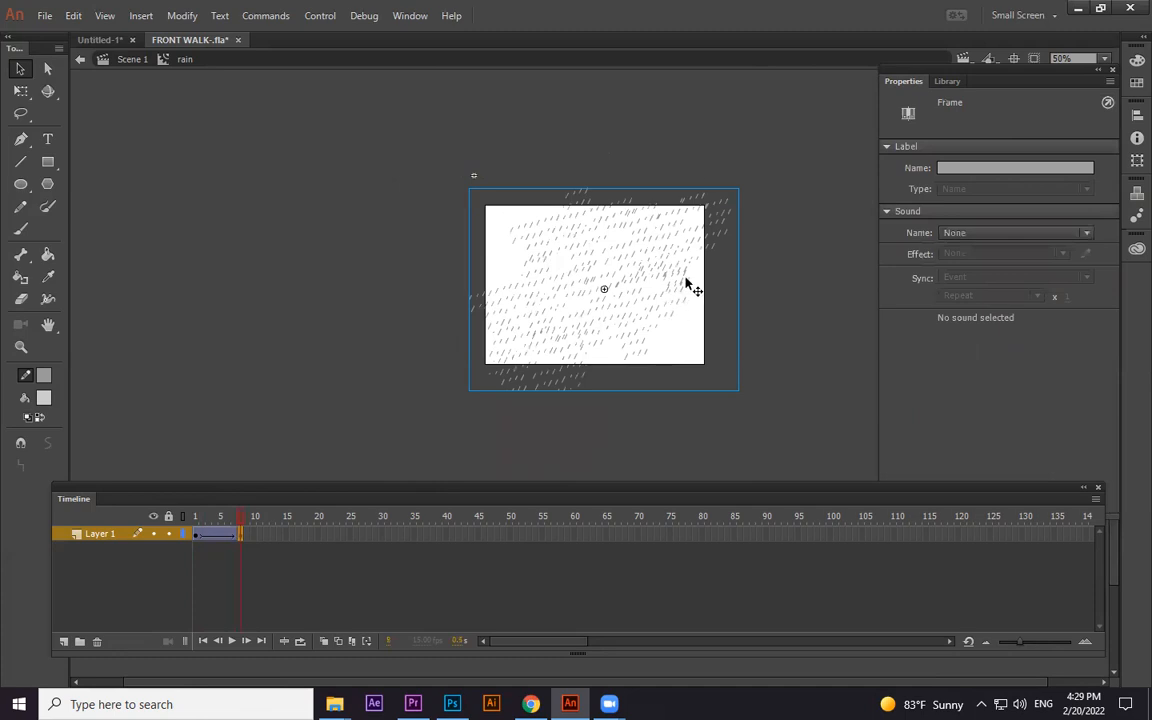
{"action": "left_click_drag", "start_coordinate": [686, 284], "coordinate": [770, 170]}
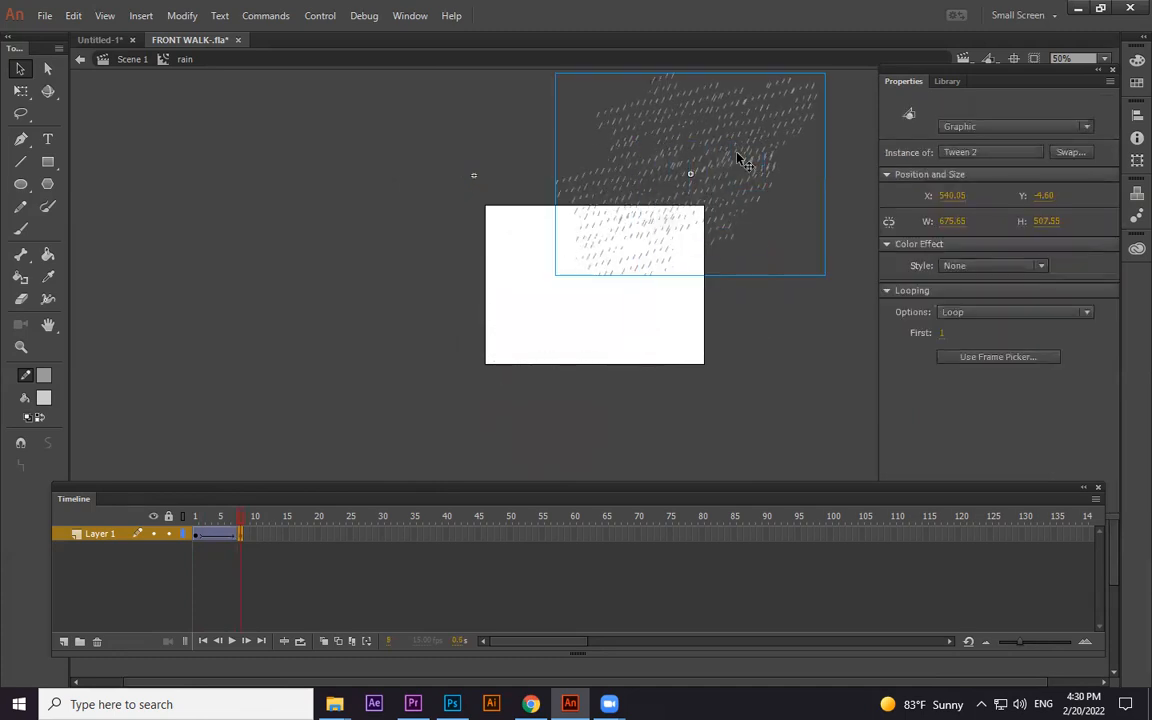
{"action": "left_click_drag", "start_coordinate": [724, 165], "coordinate": [560, 382]}
{"action": "key", "text": "ctrl+z"}
{"action": "key", "text": "ctrl+z"}
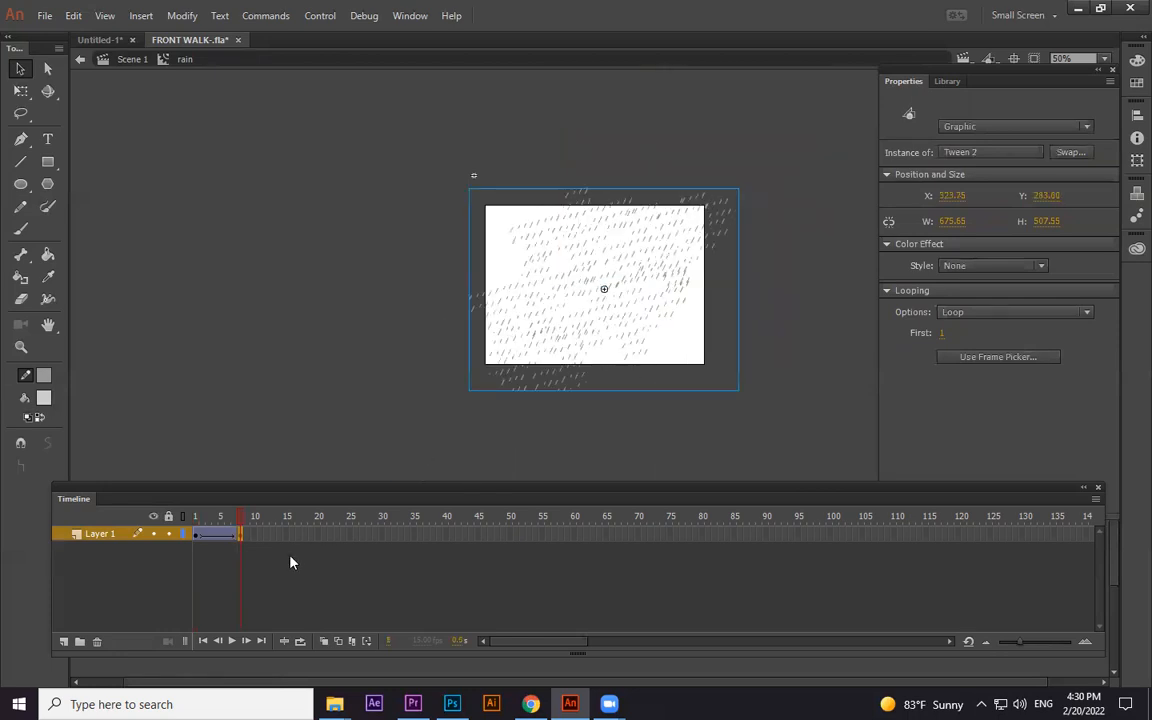
Scrub and play the rain clip's animation, and return to Scene 1
{"action": "mouse_move", "coordinate": [198, 516]}
{"action": "left_mouse_down"}
{"action": "mouse_move", "coordinate": [249, 514]}
{"action": "mouse_move", "coordinate": [183, 507]}
{"action": "mouse_move", "coordinate": [252, 494]}
{"action": "mouse_move", "coordinate": [141, 501]}
{"action": "mouse_move", "coordinate": [240, 504]}
{"action": "mouse_move", "coordinate": [190, 522]}
{"action": "mouse_move", "coordinate": [200, 520]}
{"action": "left_mouse_up"}
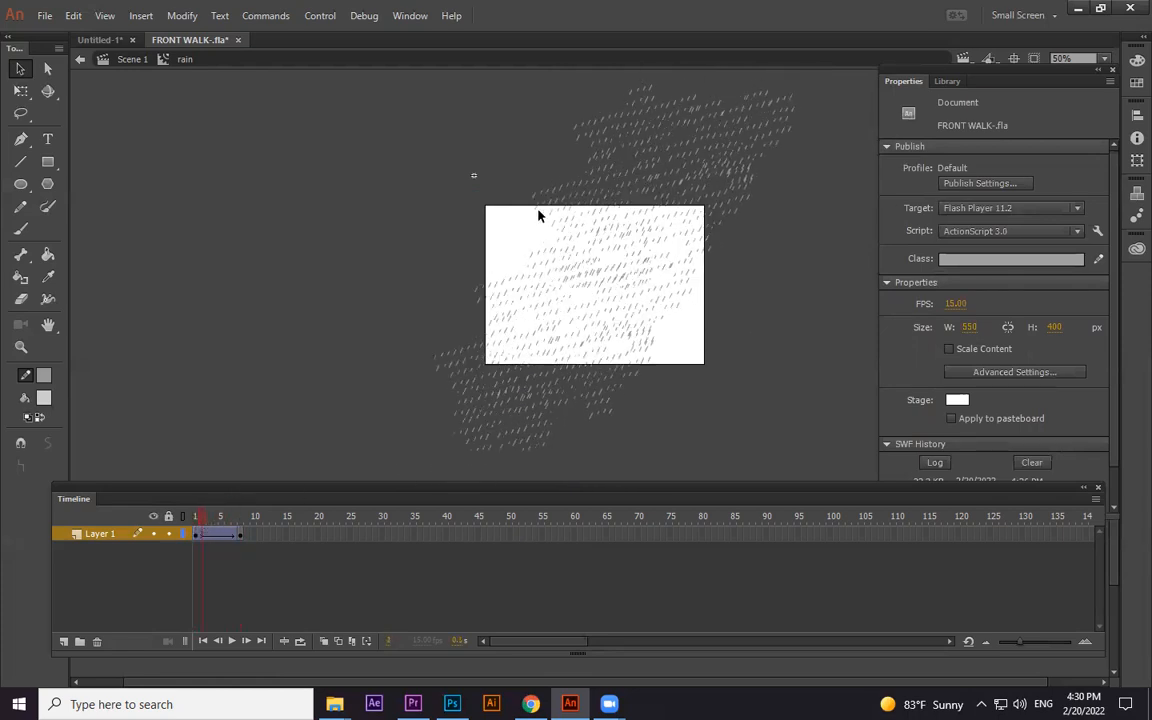
{"action": "key", "text": "Return"}
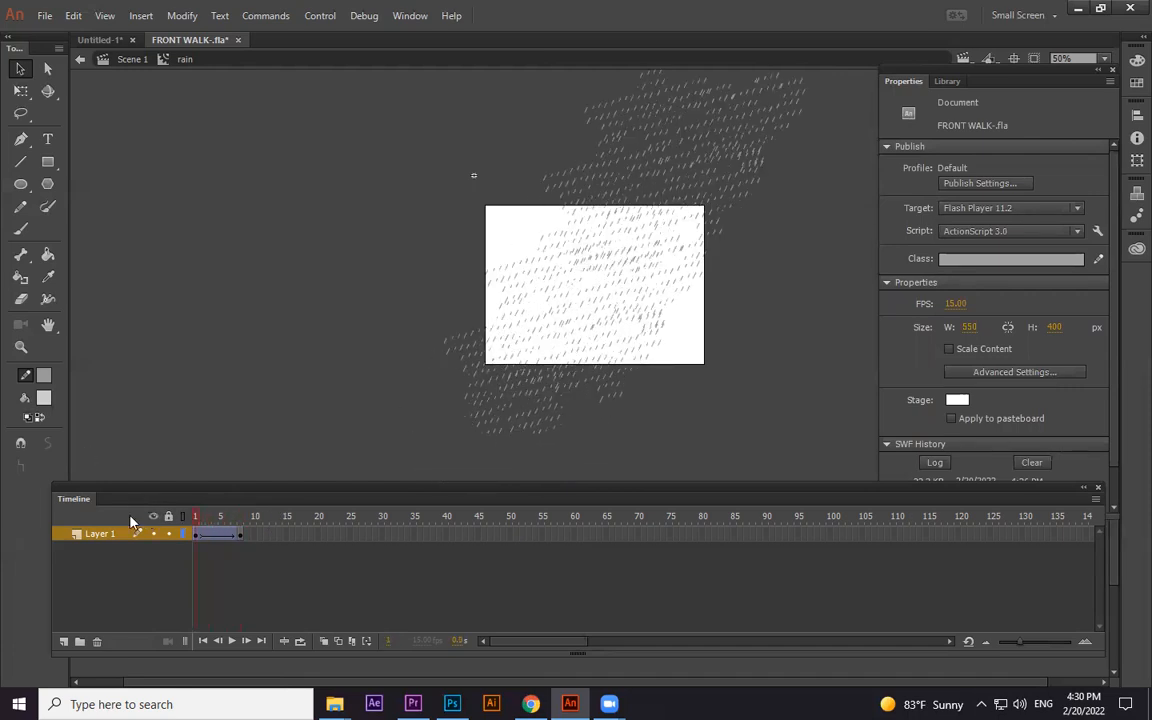
{"action": "left_click", "coordinate": [120, 59]}
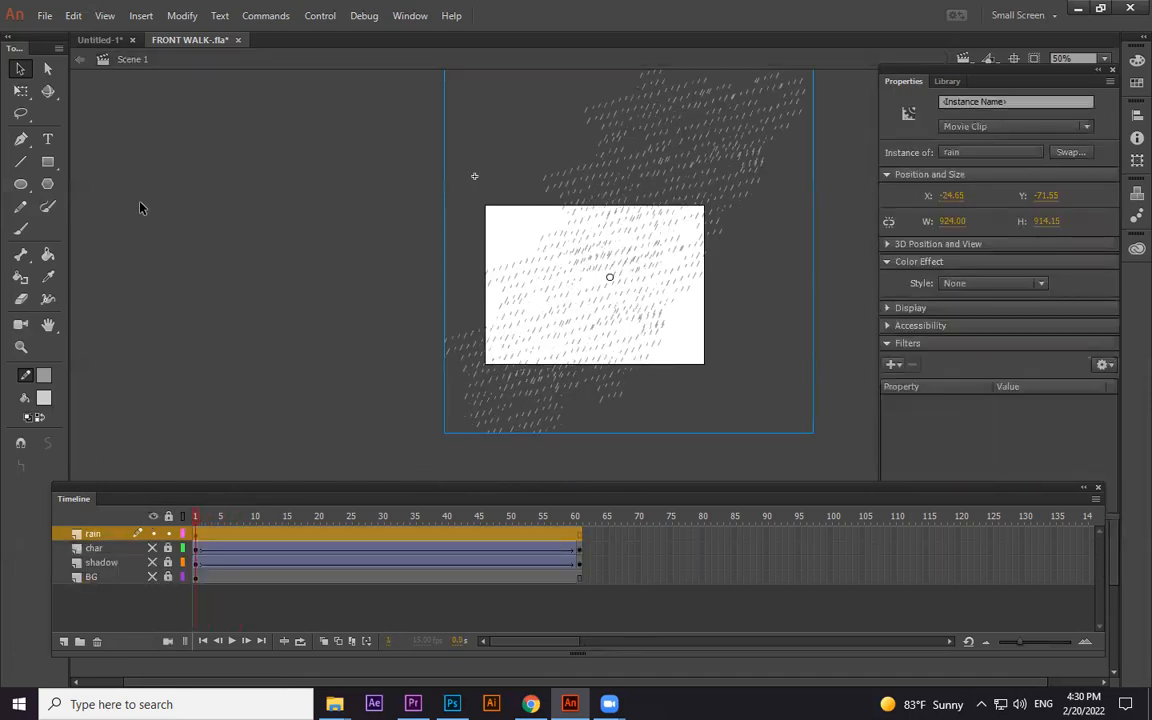
Show the char, shadow and BG layers again and move the rain layer below BG
{"action": "left_click", "coordinate": [152, 548]}
{"action": "left_click", "coordinate": [152, 562]}
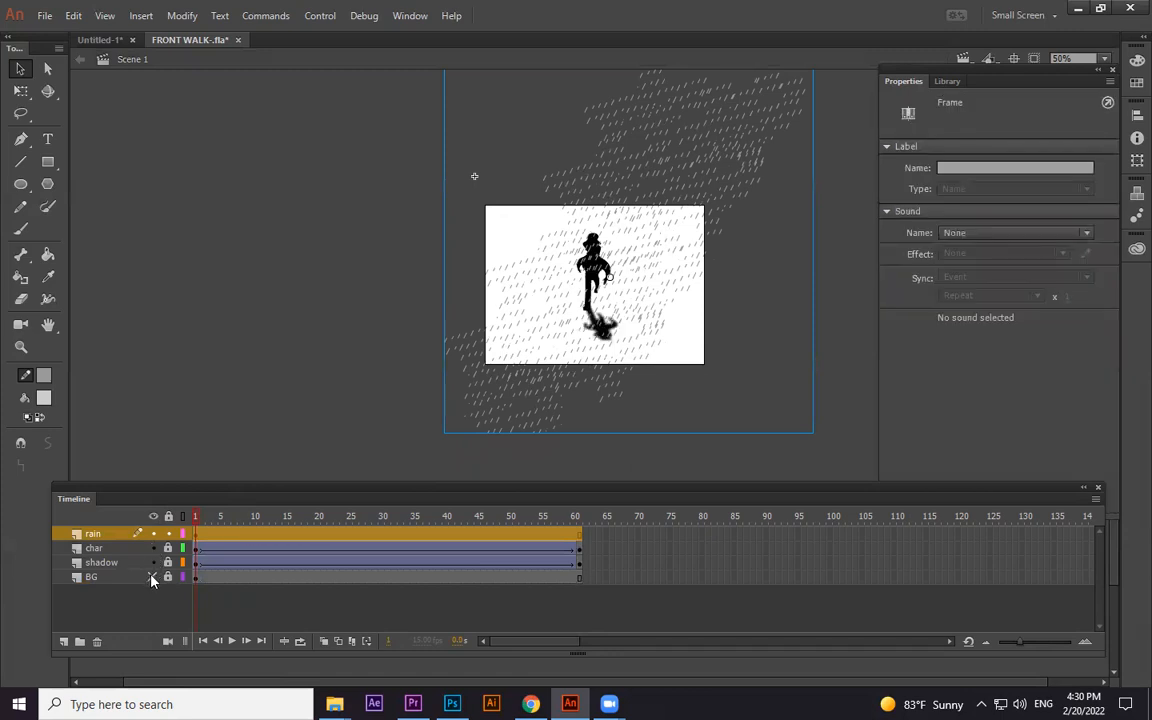
{"action": "left_click", "coordinate": [152, 577]}
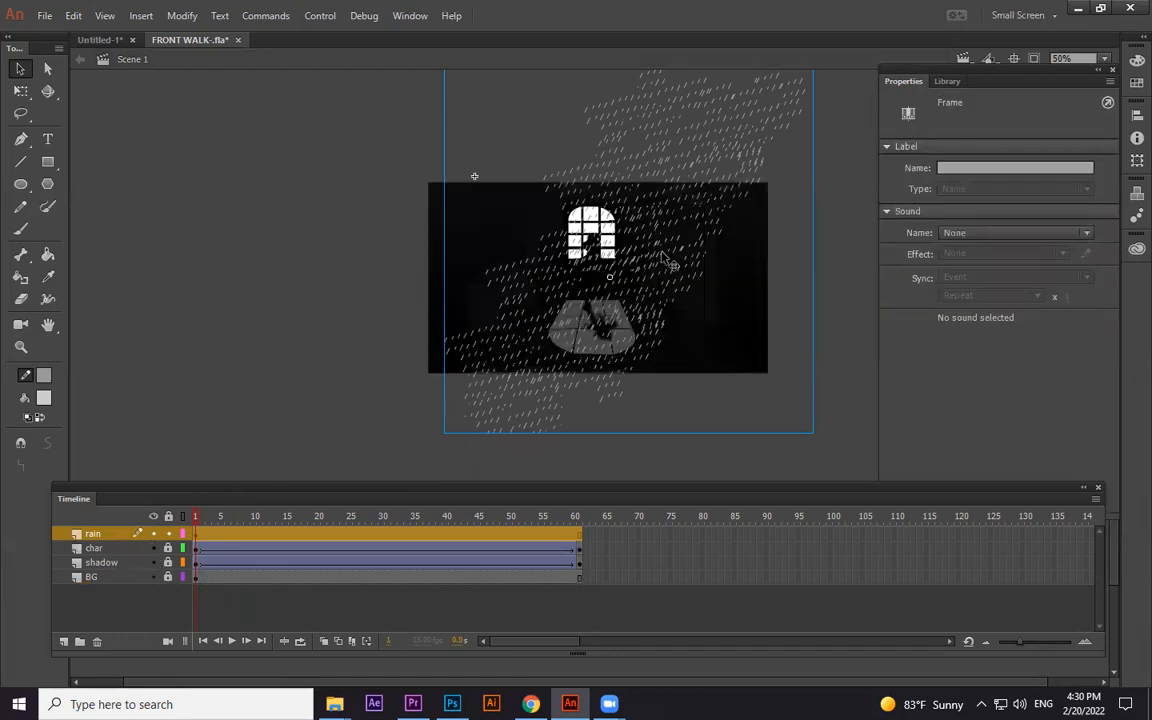
{"action": "left_click_drag", "start_coordinate": [103, 540], "coordinate": [103, 591]}
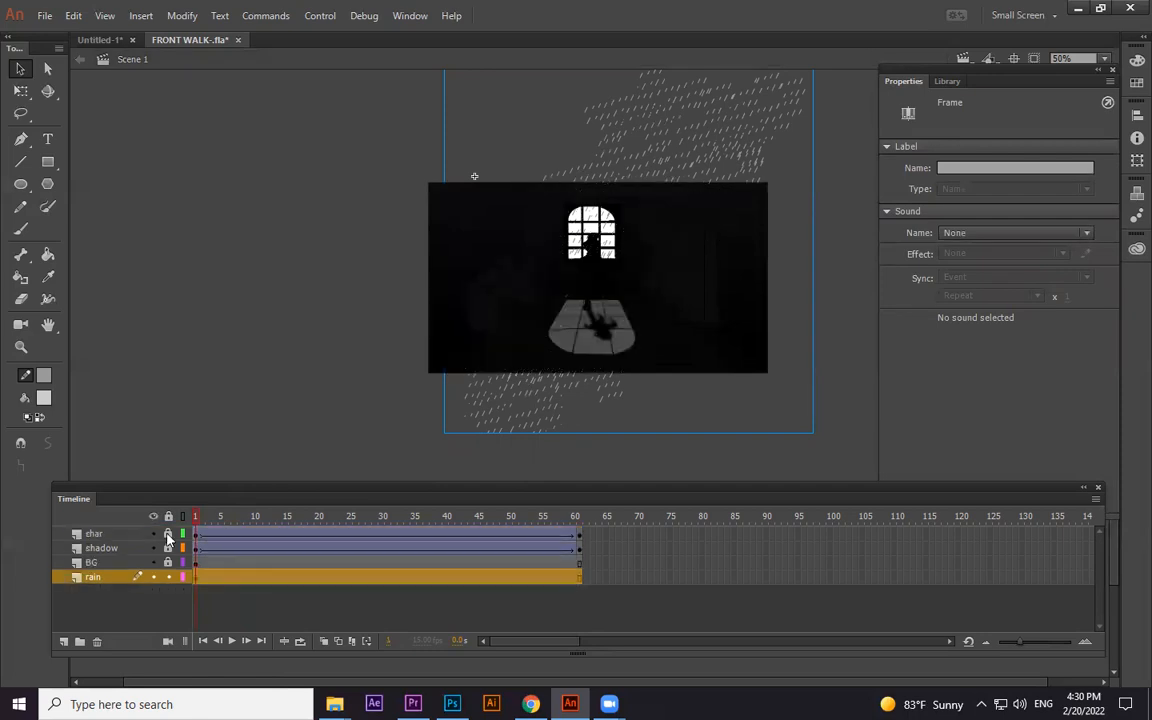
Test the movie to check the rain falling behind the window, and close the preview
{"action": "left_click", "coordinate": [683, 192]}
{"action": "key", "text": "ctrl+Return"}
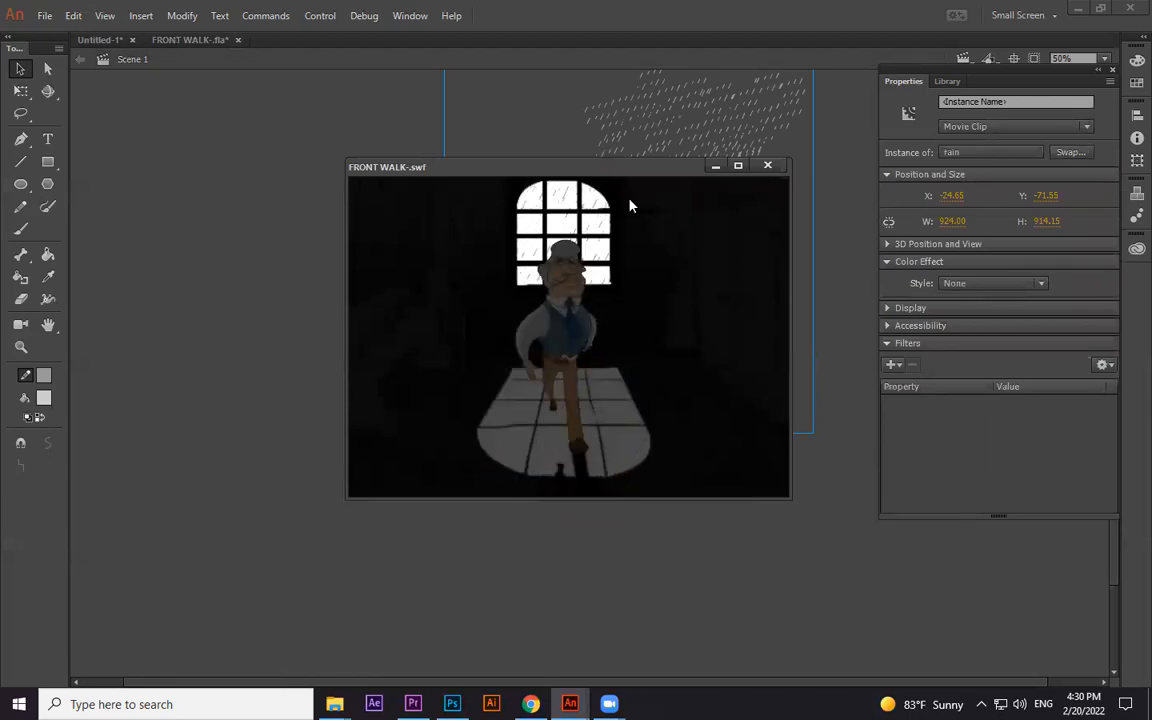
{"action": "left_click", "coordinate": [768, 166]}
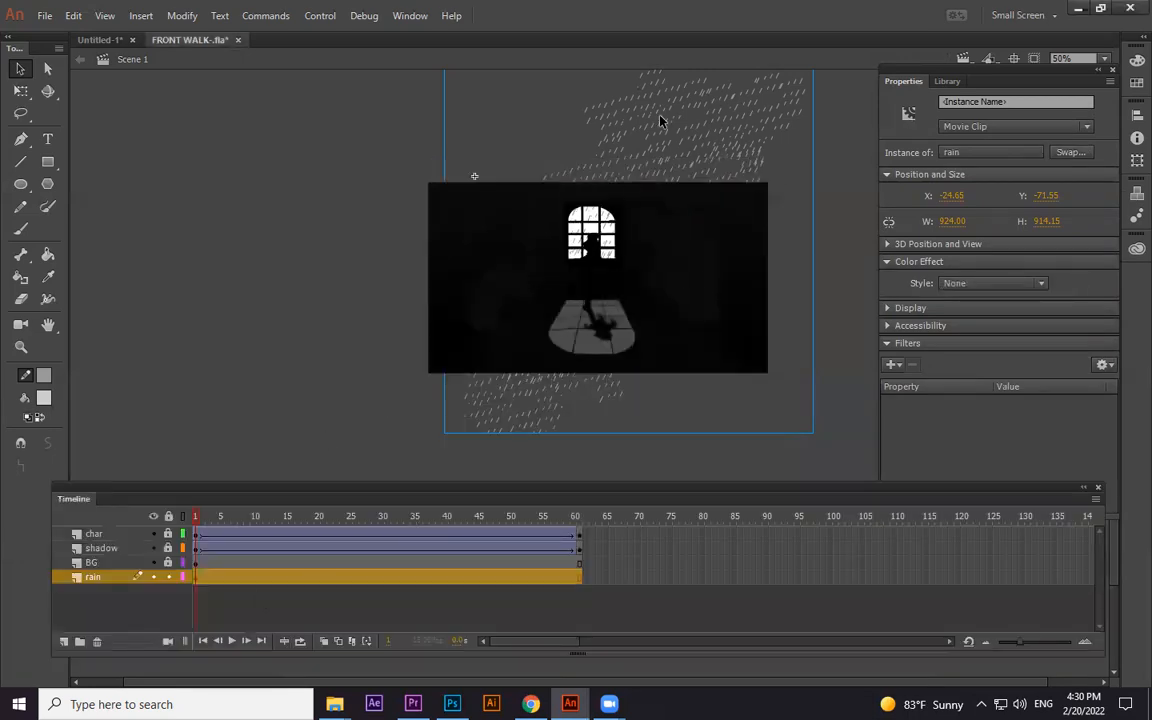
Scrub the tween inside the rain clip, return to Scene 1, and test the movie once more
{"action": "double_click", "coordinate": [670, 128]}
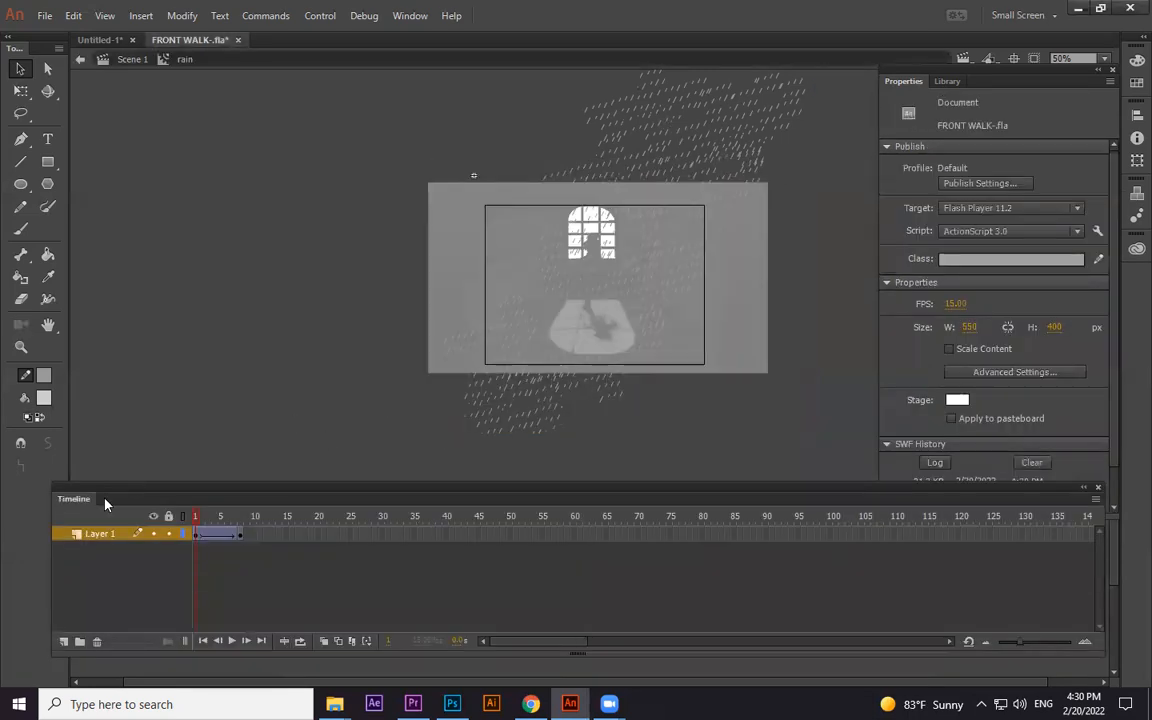
{"action": "left_click_drag", "start_coordinate": [211, 517], "coordinate": [213, 487]}
{"action": "left_click", "coordinate": [120, 58]}
{"action": "key", "text": "ctrl+Return"}
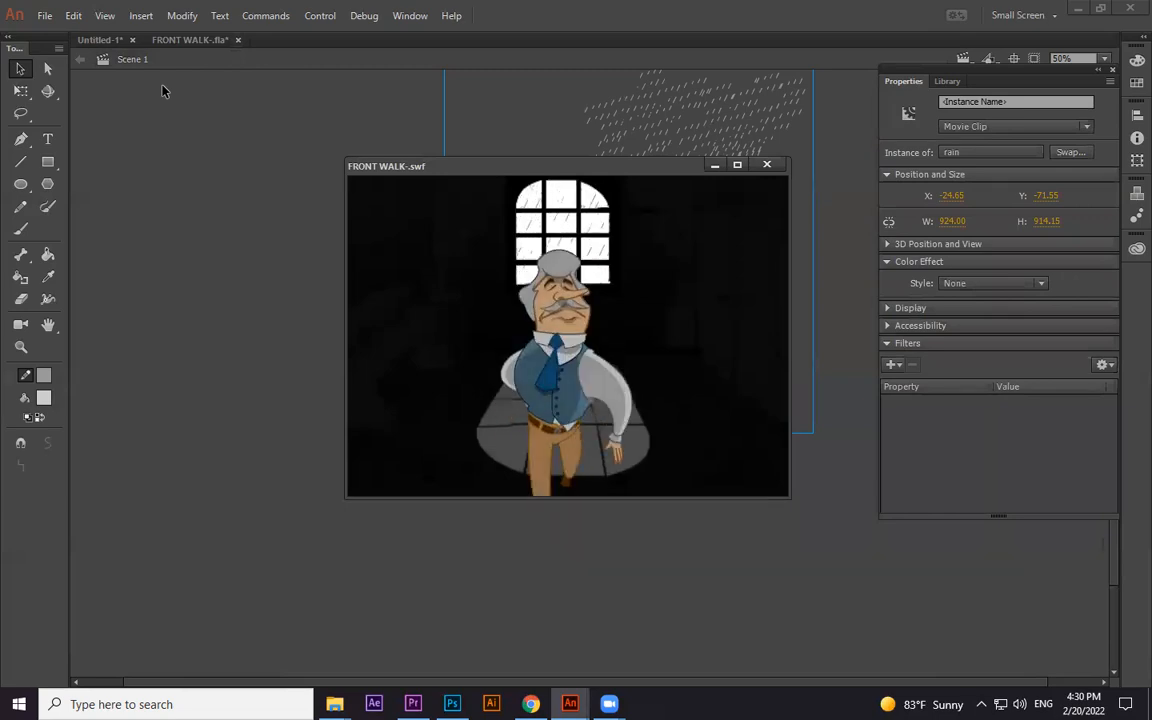
{"action": "left_click", "coordinate": [767, 164]}
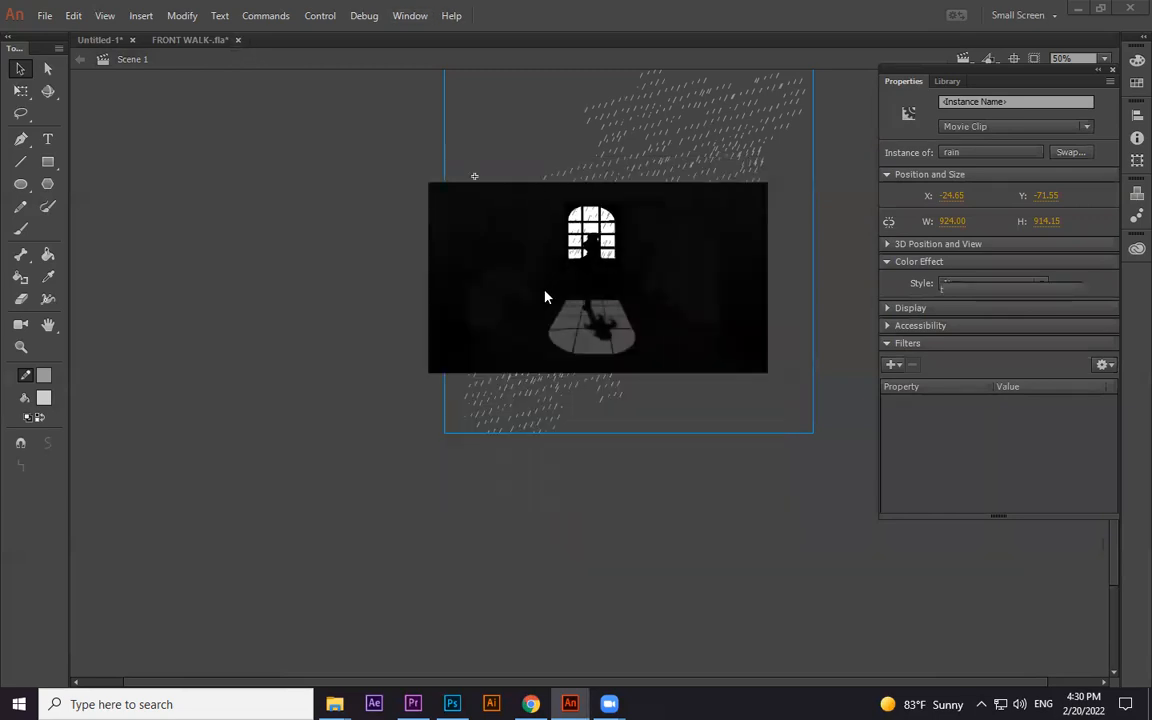
Add a layer named bgcolor below the rain layer, and delete it
{"action": "left_click", "coordinate": [90, 595]}
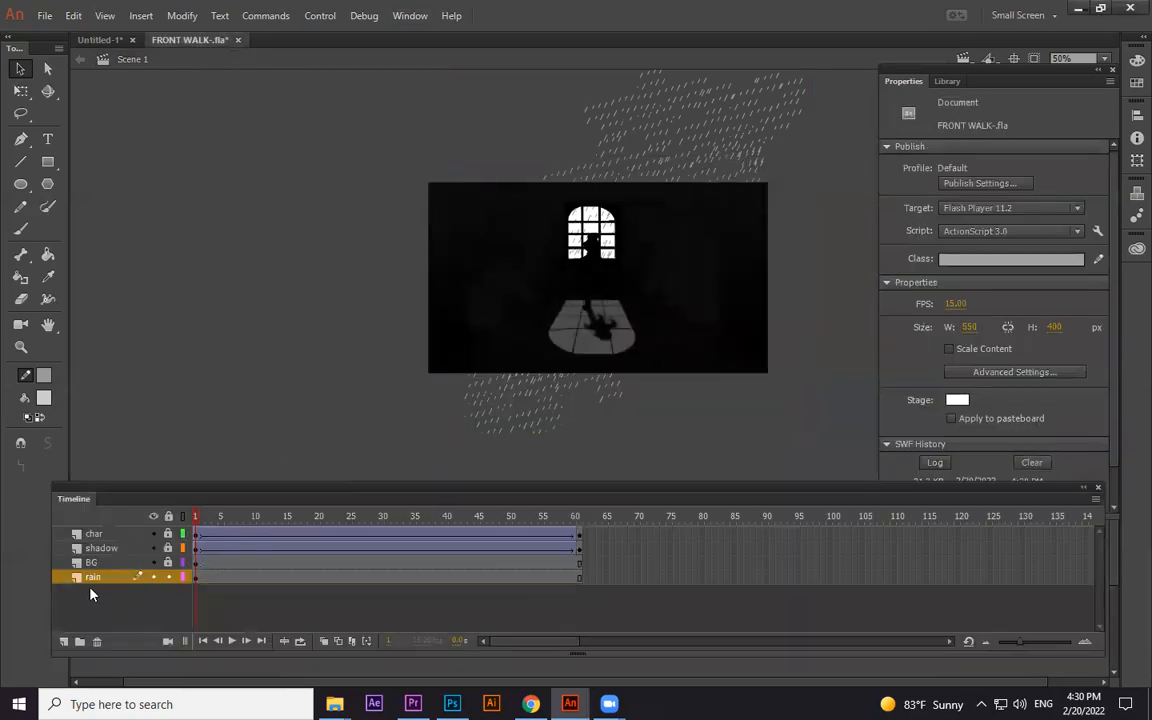
{"action": "left_click", "coordinate": [64, 641]}
{"action": "left_click_drag", "start_coordinate": [109, 580], "coordinate": [113, 598]}
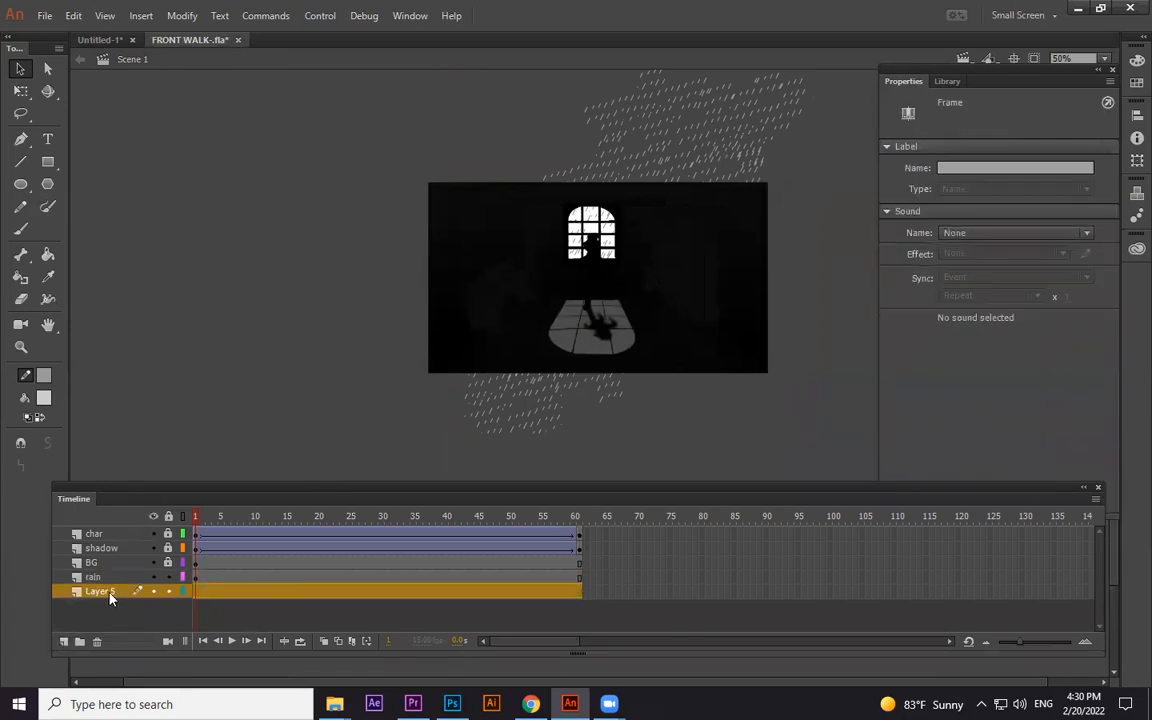
{"action": "type", "text": "bgcolor"}
{"action": "left_click", "coordinate": [115, 610]}
{"action": "left_click", "coordinate": [107, 597]}
{"action": "left_click", "coordinate": [100, 631]}
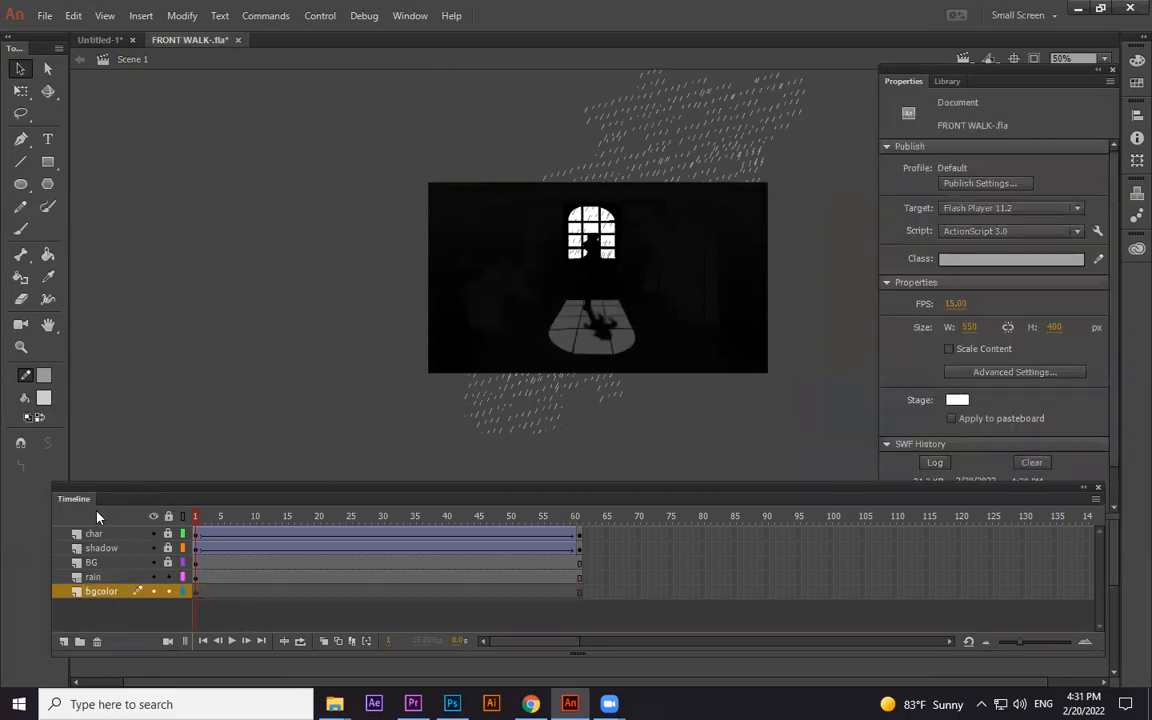
{"action": "left_click", "coordinate": [98, 642]}
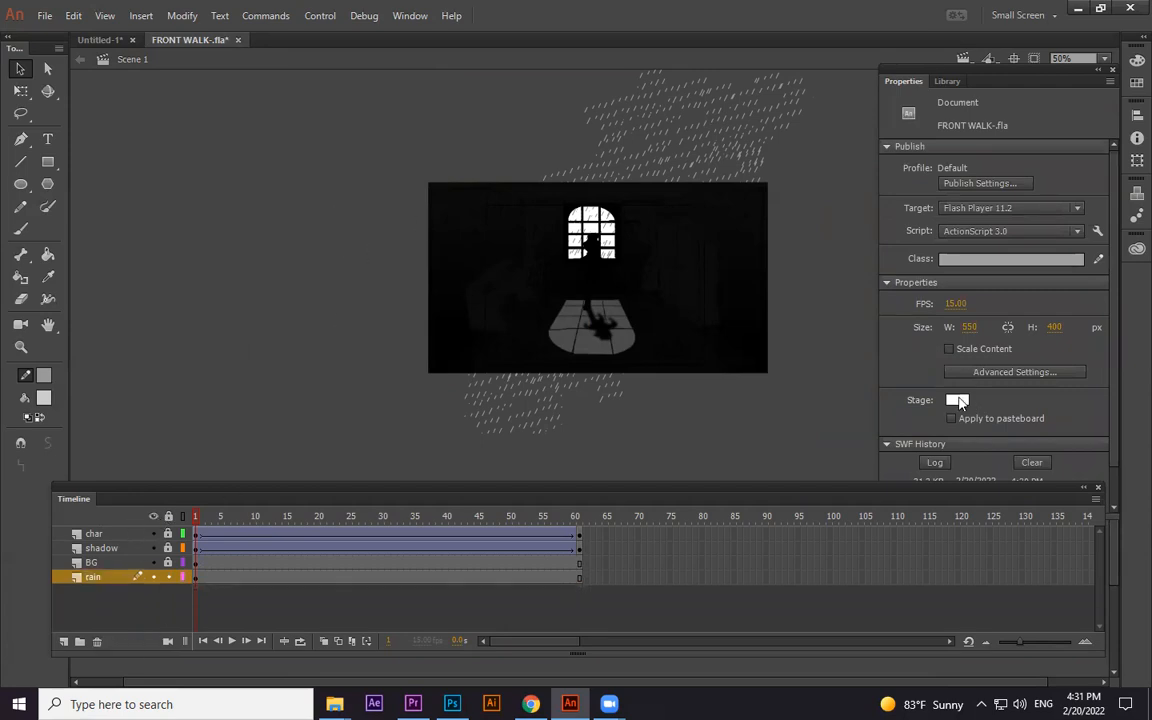
Set the stage colour to a medium grey and test the movie to check the rain behind the window
{"action": "left_click", "coordinate": [958, 401]}
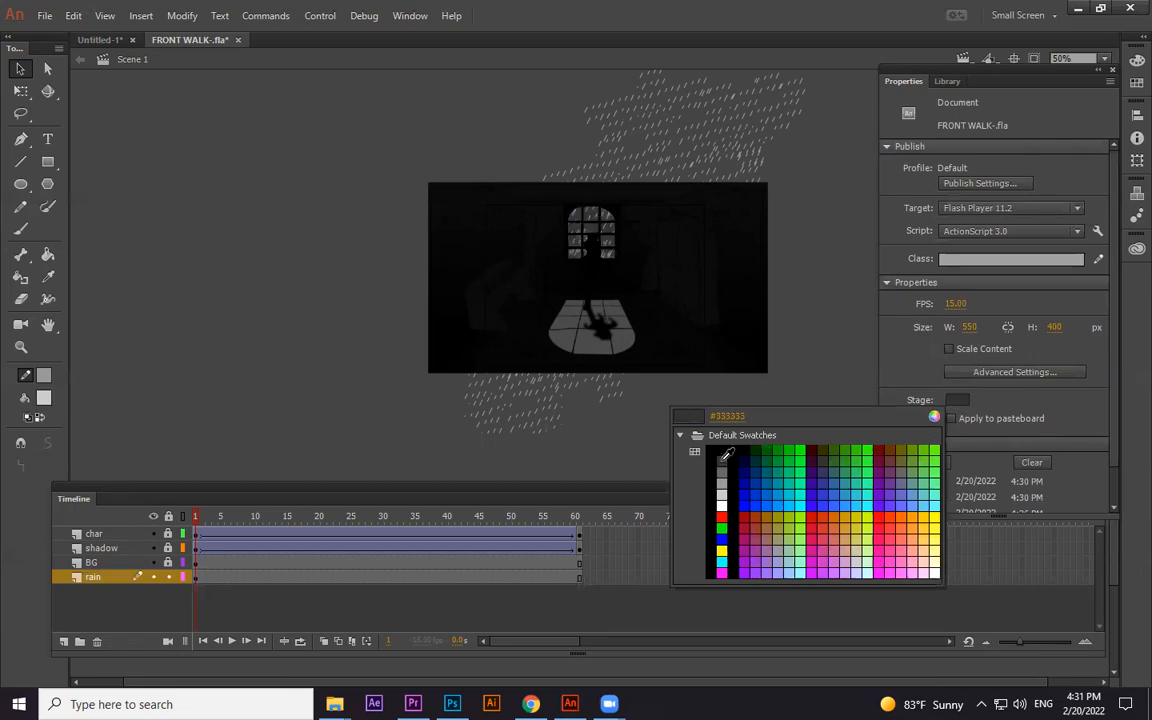
{"action": "left_click", "coordinate": [727, 455]}
{"action": "key", "text": "ctrl+Return"}
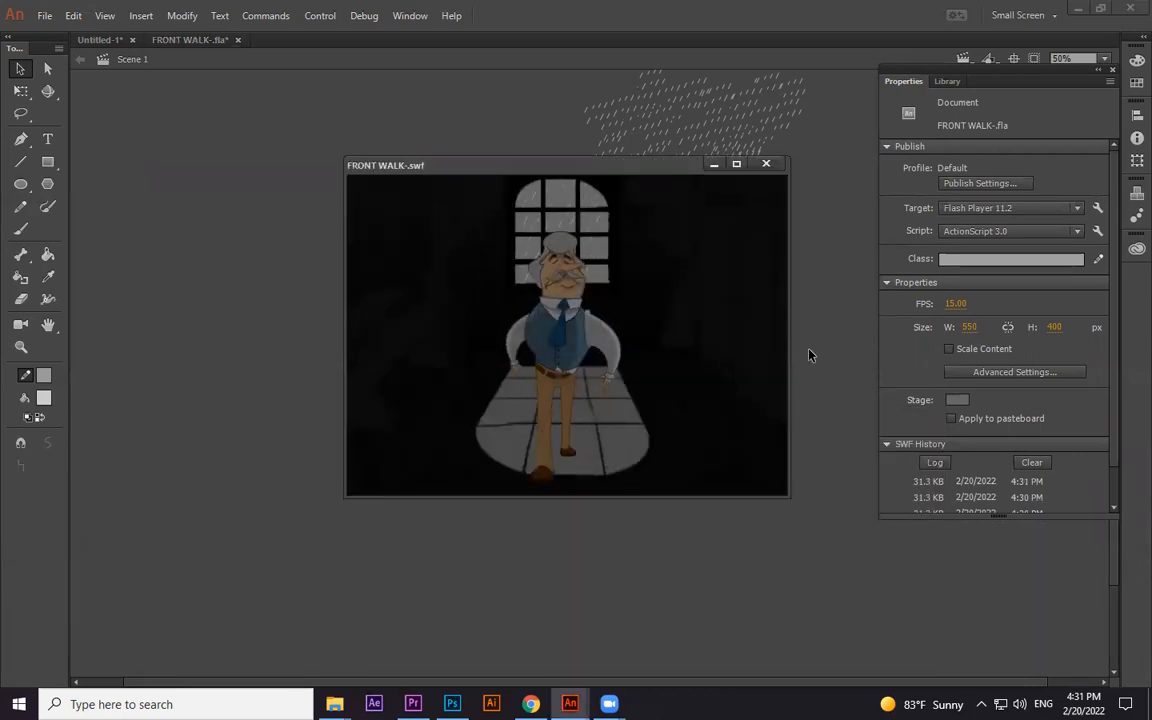
{"action": "left_click", "coordinate": [766, 164]}
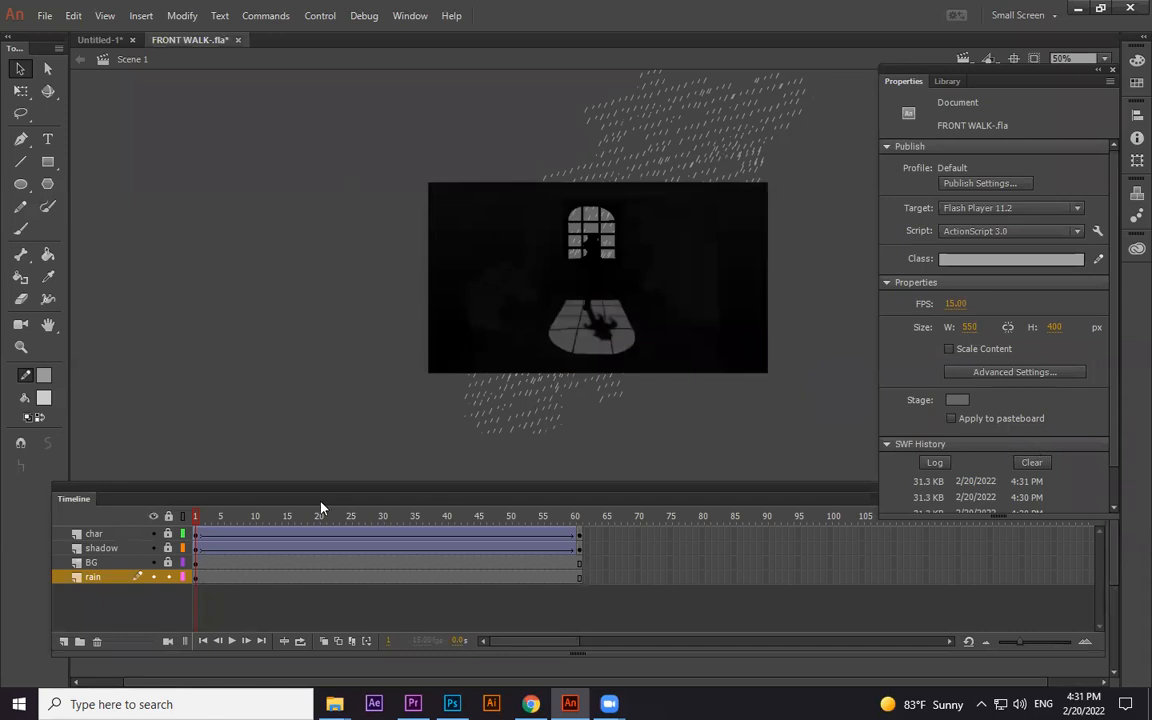
Darken the stage colour to a dark grey and test the movie to check the rain's contrast
{"action": "left_click", "coordinate": [957, 400]}
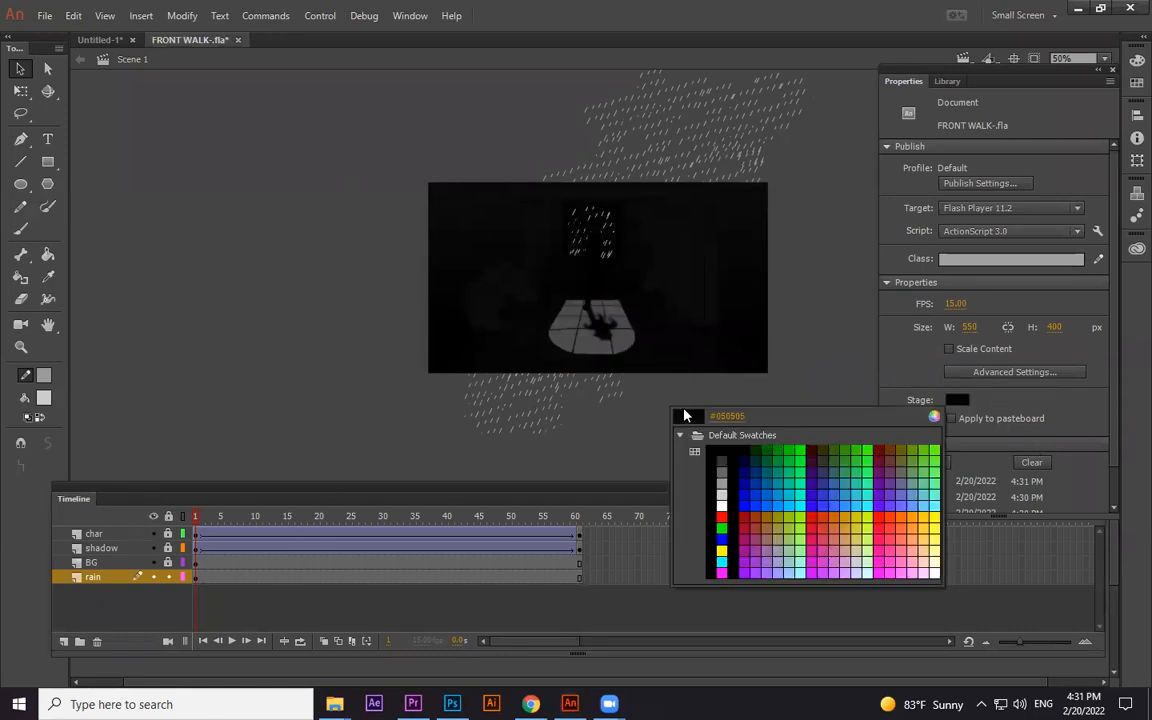
{"action": "left_click", "coordinate": [759, 353]}
{"action": "key", "text": "ctrl+Return"}
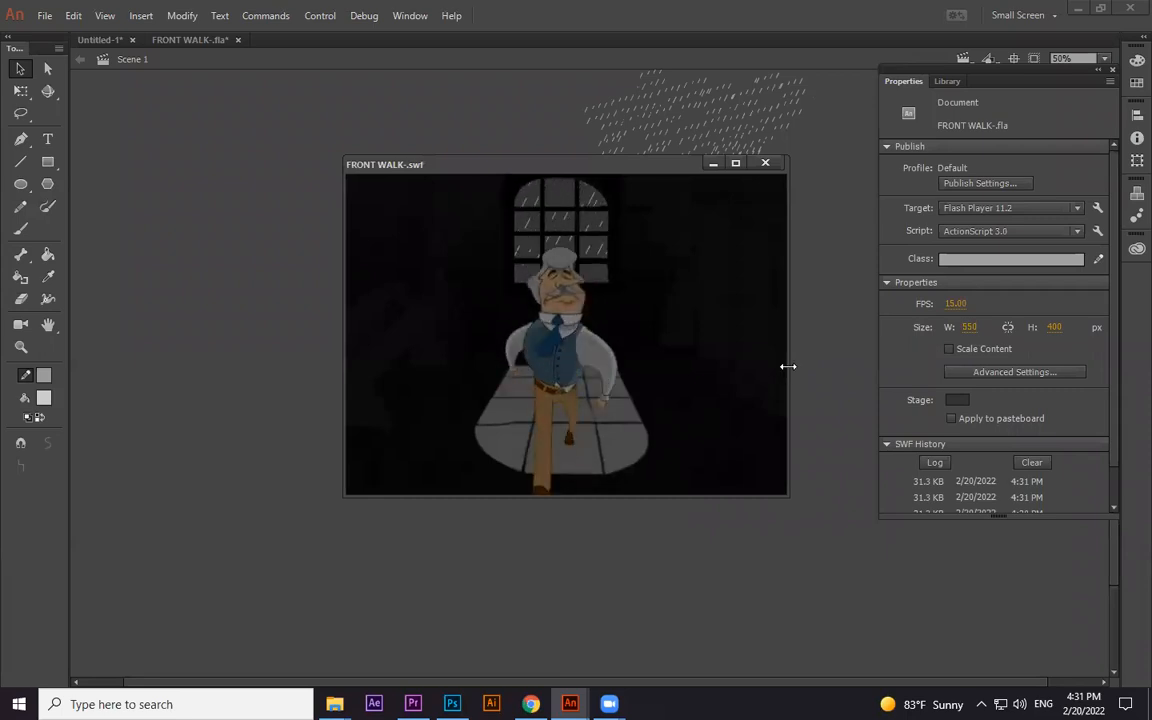
{"action": "left_click", "coordinate": [777, 172]}
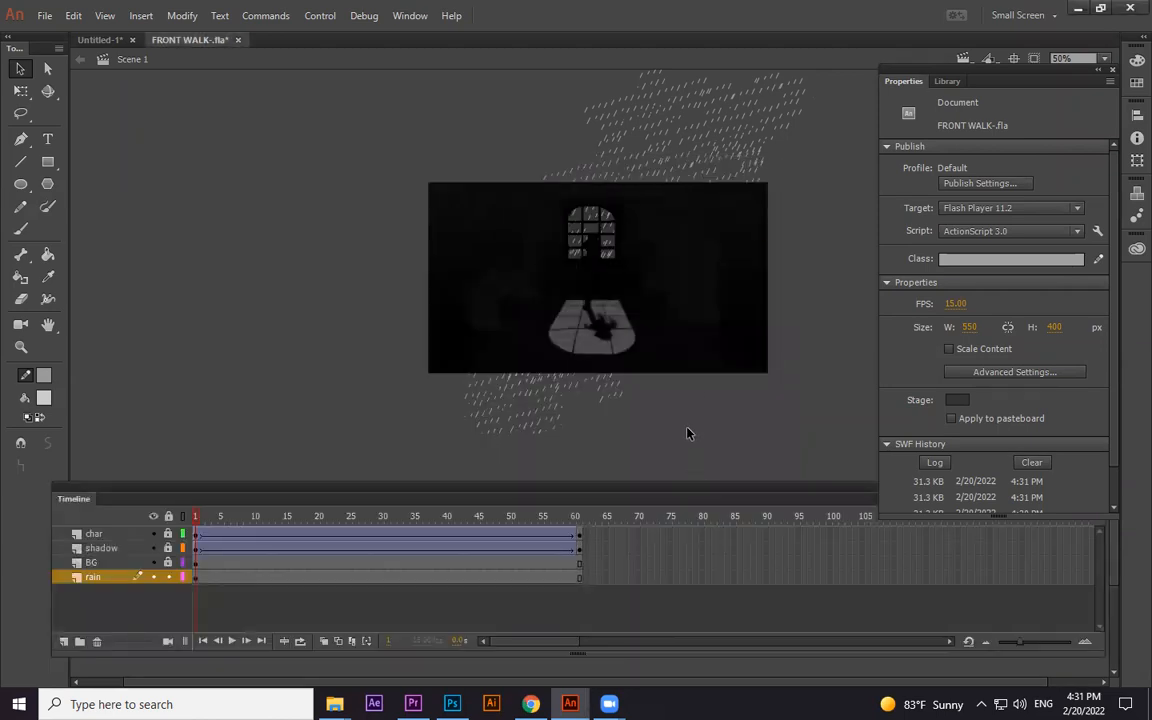
Unlock the BG, char and shadow layers and copy all the frames of the four layers
{"action": "key", "text": "ctrl+minus"}
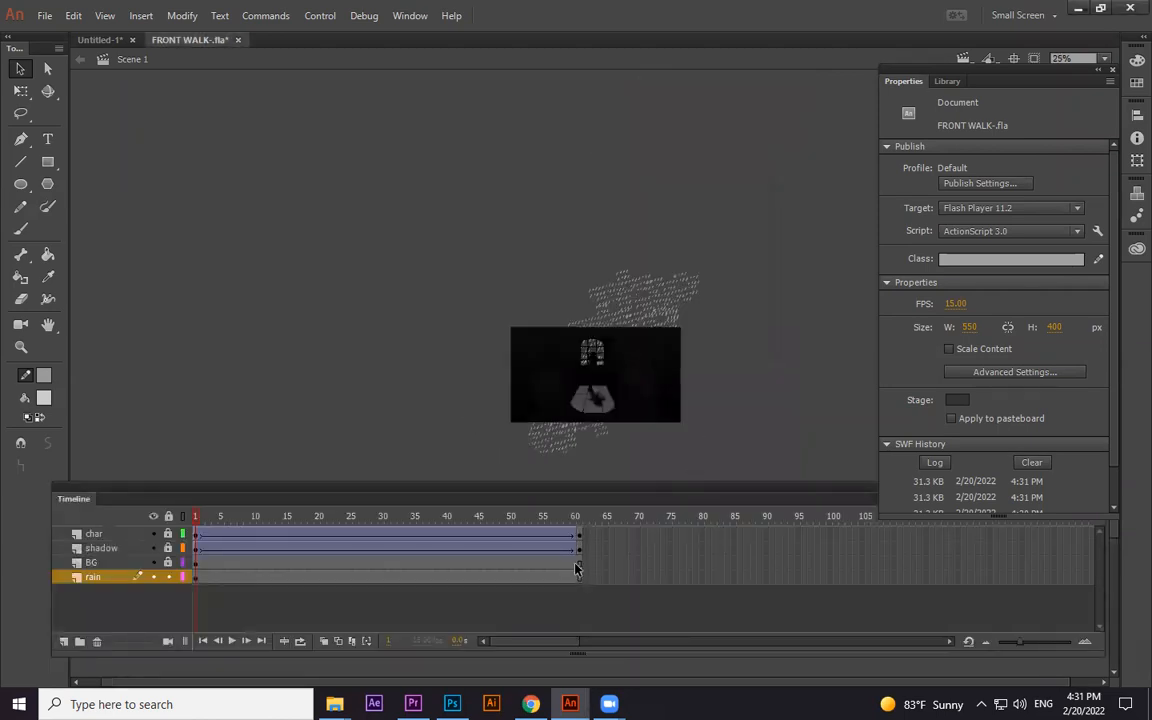
{"action": "left_click", "coordinate": [168, 563]}
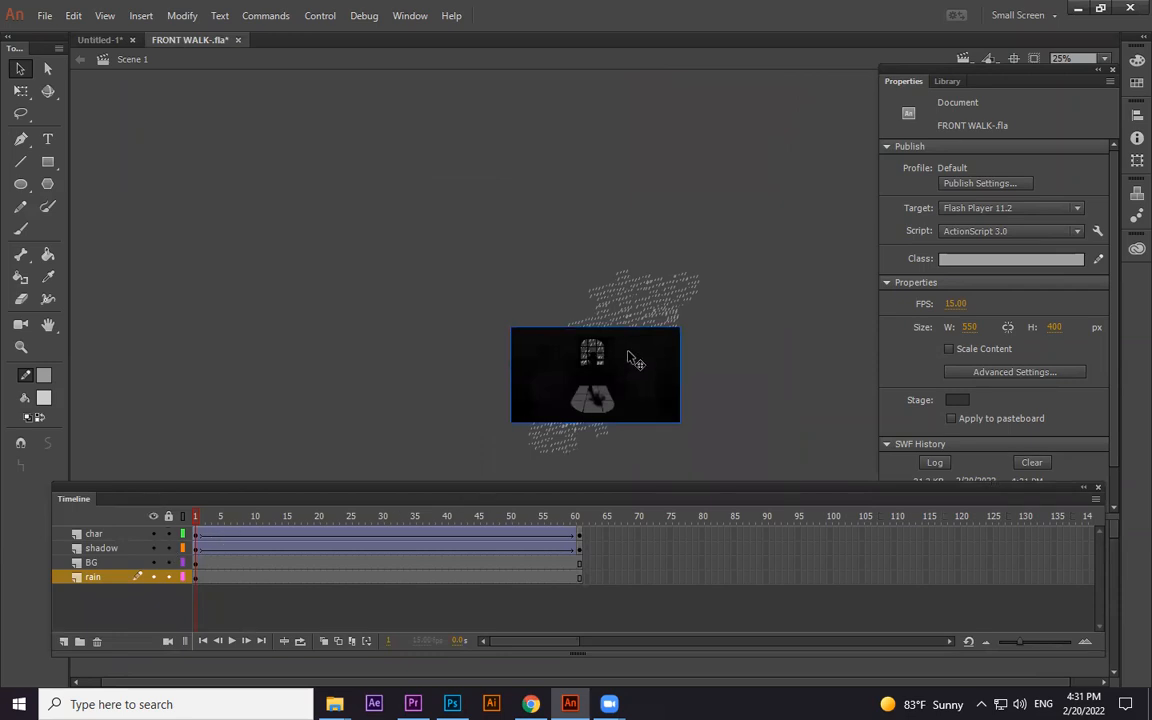
{"action": "left_click_drag", "start_coordinate": [580, 585], "coordinate": [185, 533]}
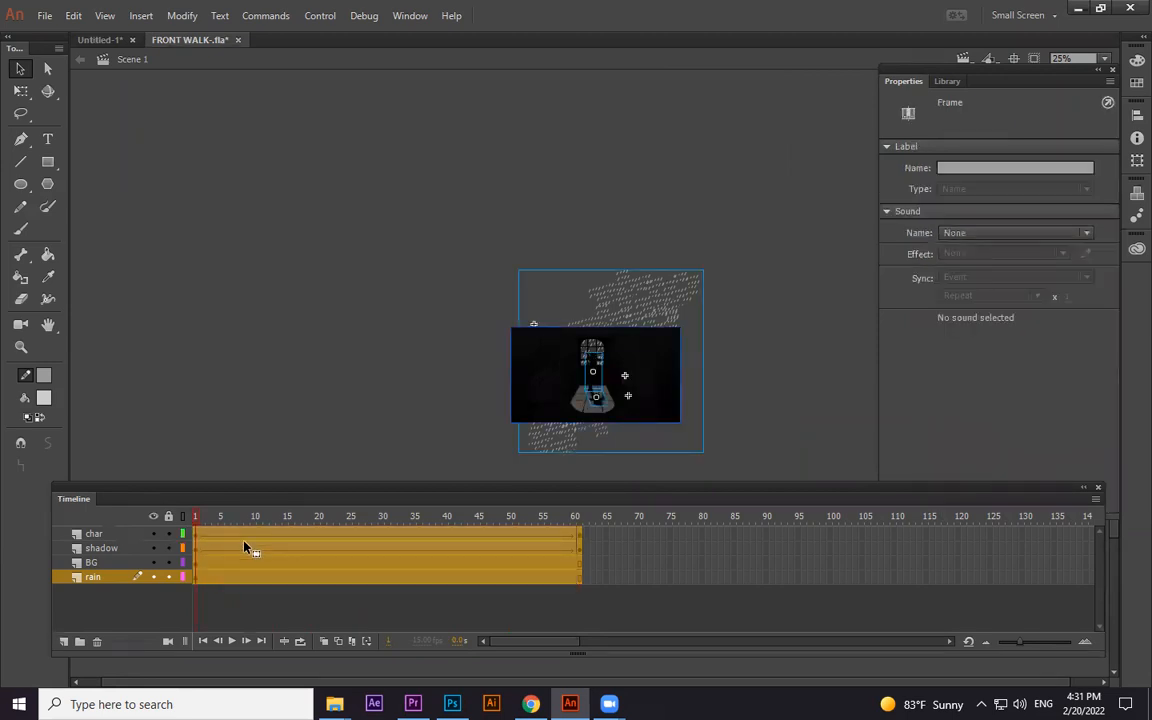
{"action": "right_click", "coordinate": [245, 547]}
{"action": "left_click", "coordinate": [296, 321]}
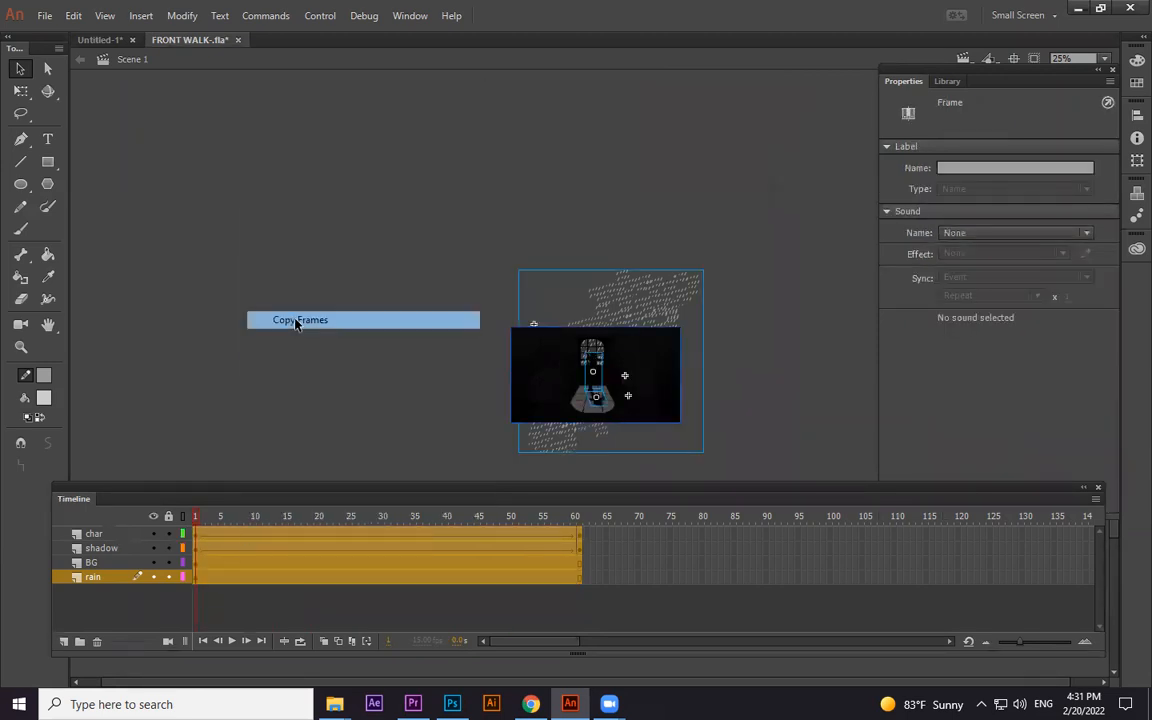
Create a movie clip symbol named CAM and paste the copied frames into its first frame
{"action": "left_click", "coordinate": [148, 17]}
{"action": "left_click", "coordinate": [167, 36]}
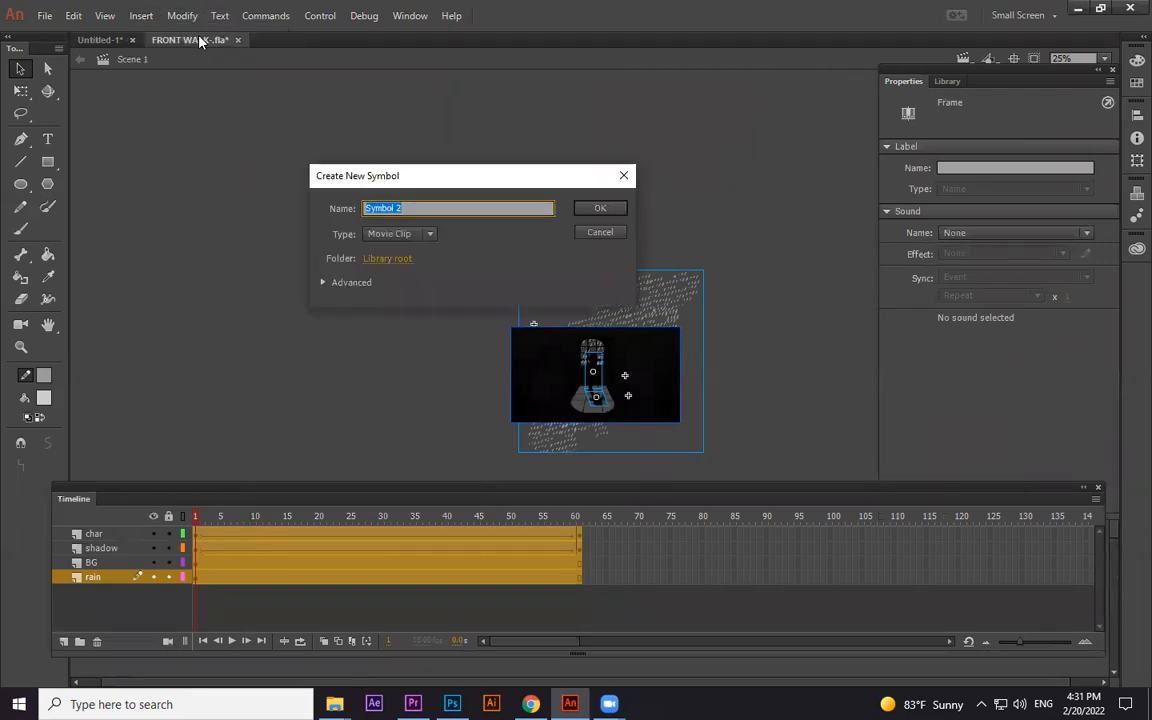
{"action": "type", "text": "CAM"}
{"action": "left_click", "coordinate": [599, 210]}
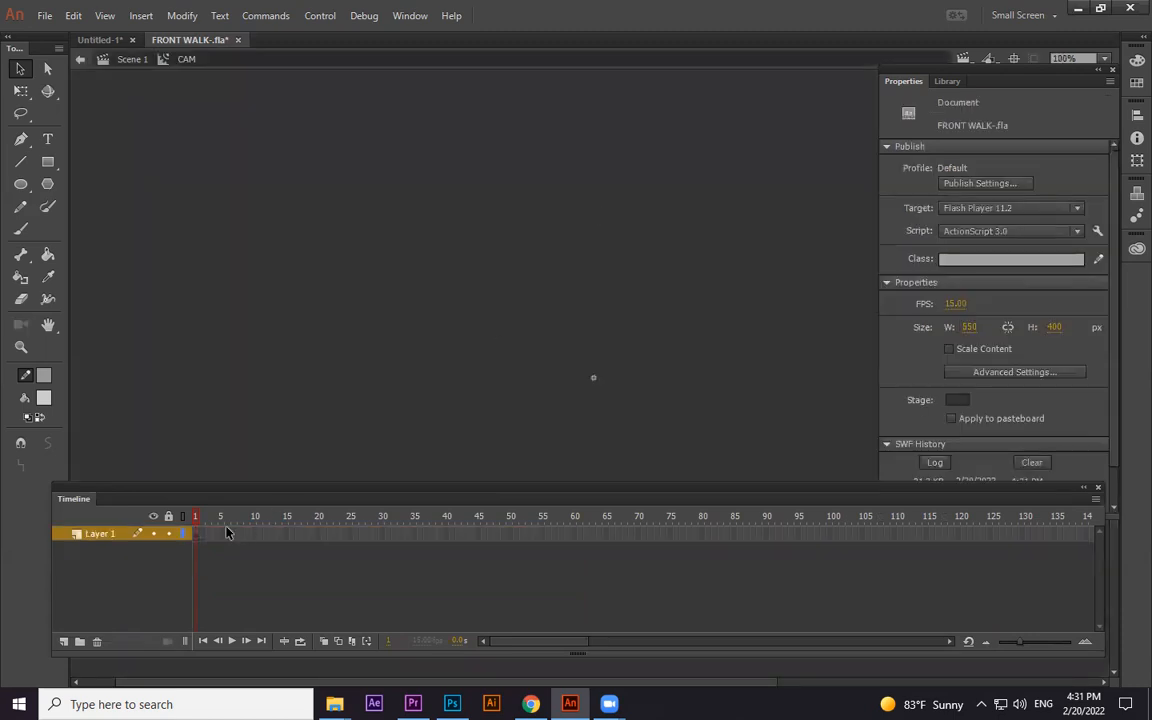
{"action": "right_click", "coordinate": [196, 535]}
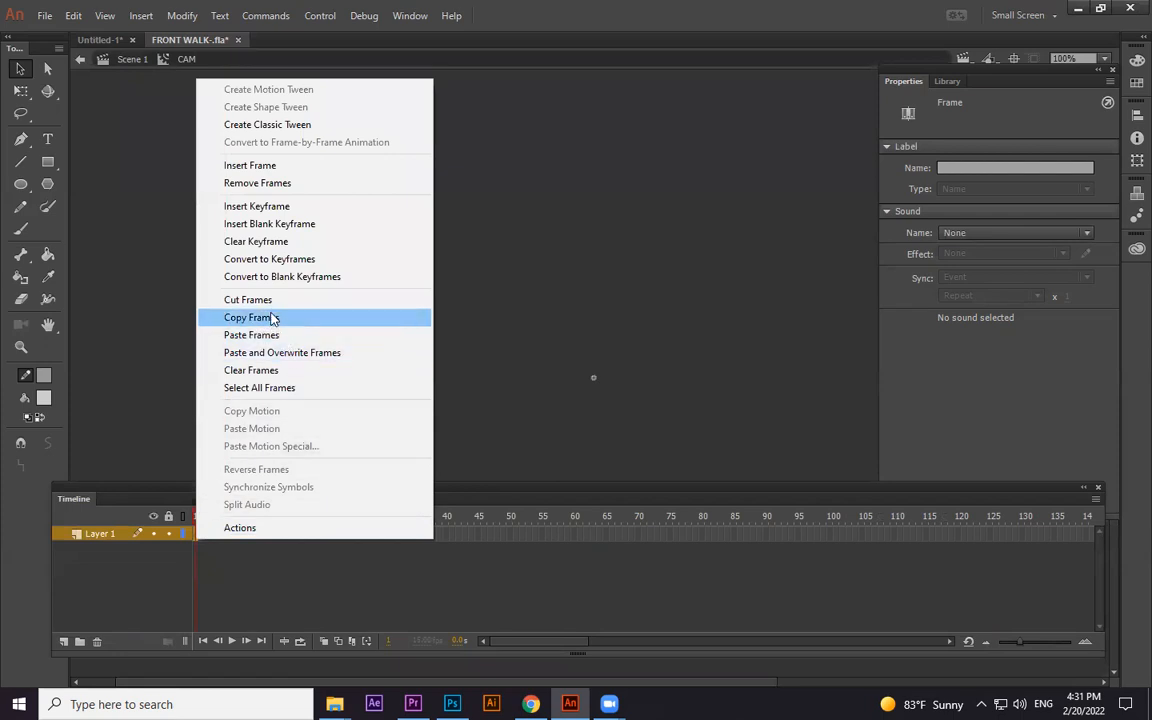
{"action": "left_click", "coordinate": [267, 335]}
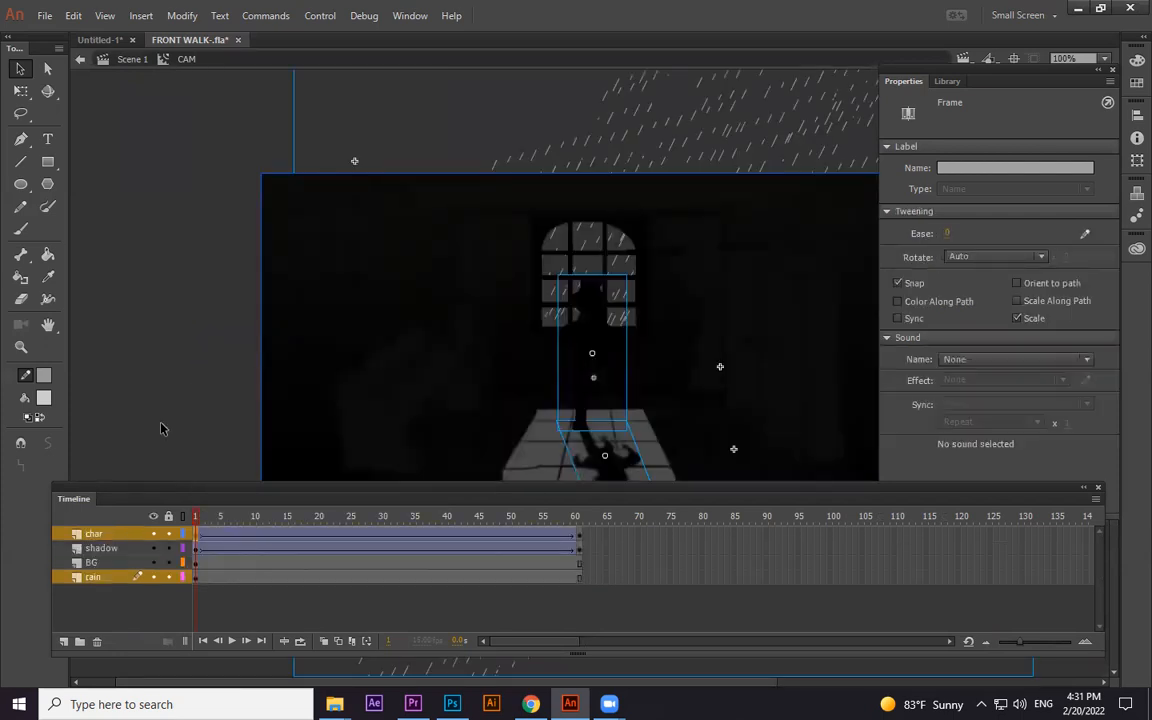
Return to Scene 1 and delete the char, shadow and BG layers from the main timeline
{"action": "left_click", "coordinate": [124, 61]}
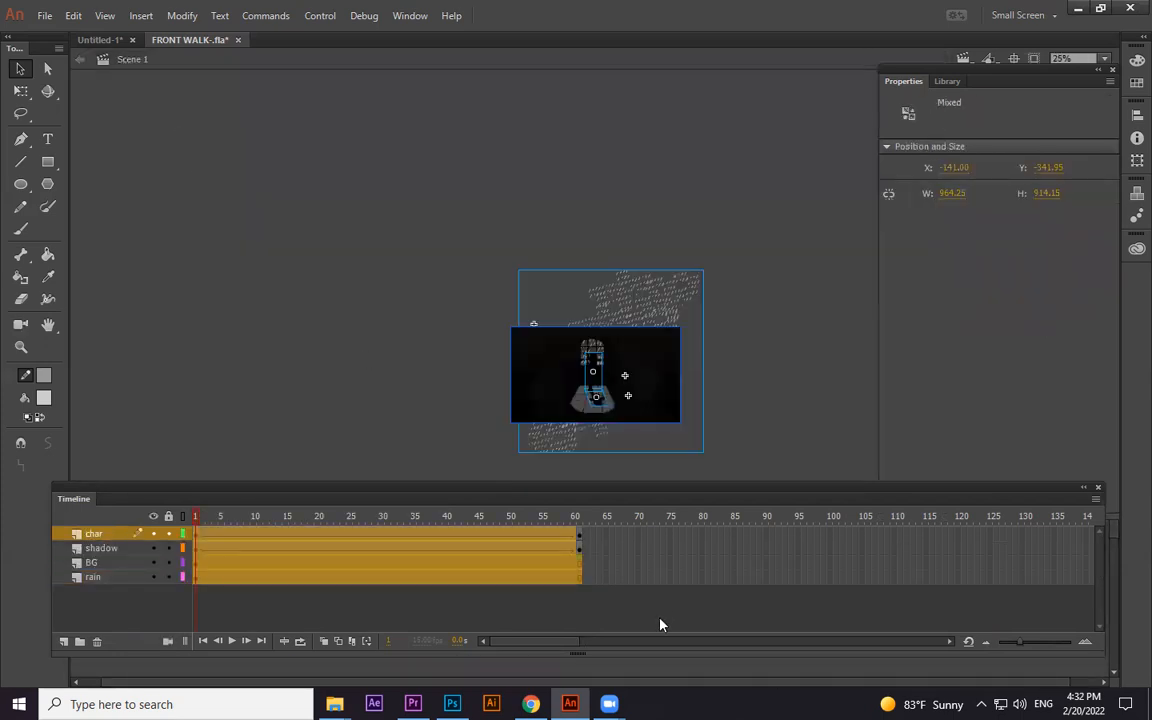
{"action": "left_click", "coordinate": [111, 566]}
{"action": "left_click", "coordinate": [111, 535], "text": "shift"}
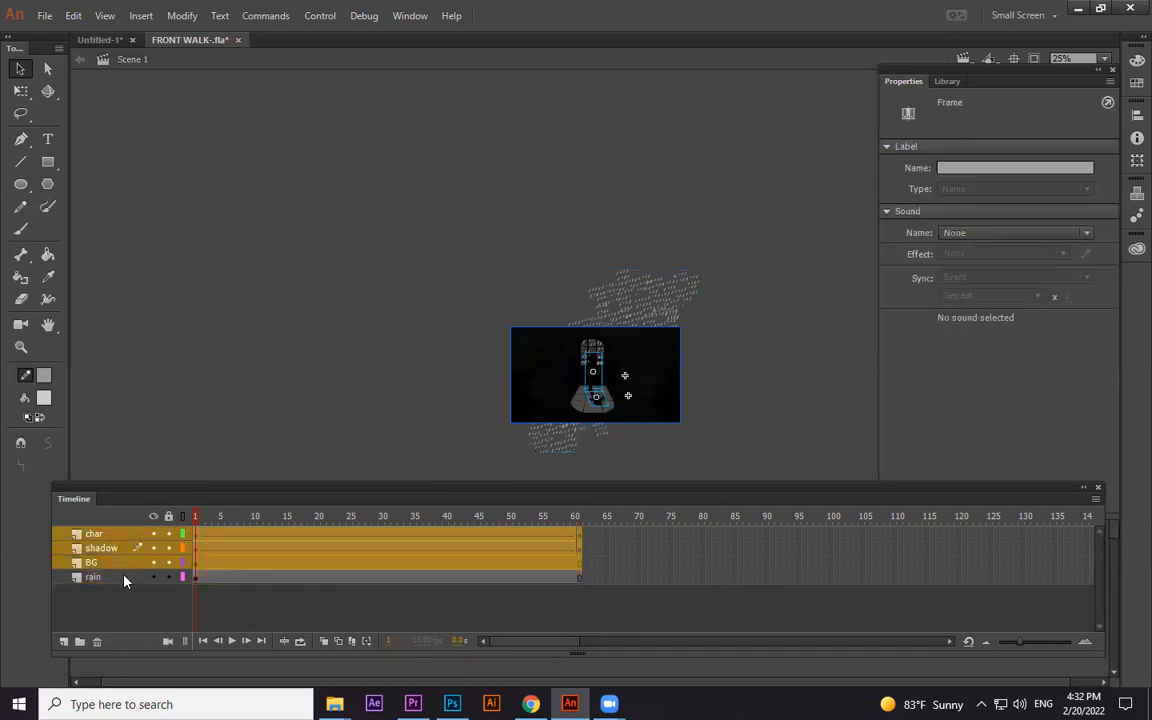
{"action": "left_click", "coordinate": [97, 641]}
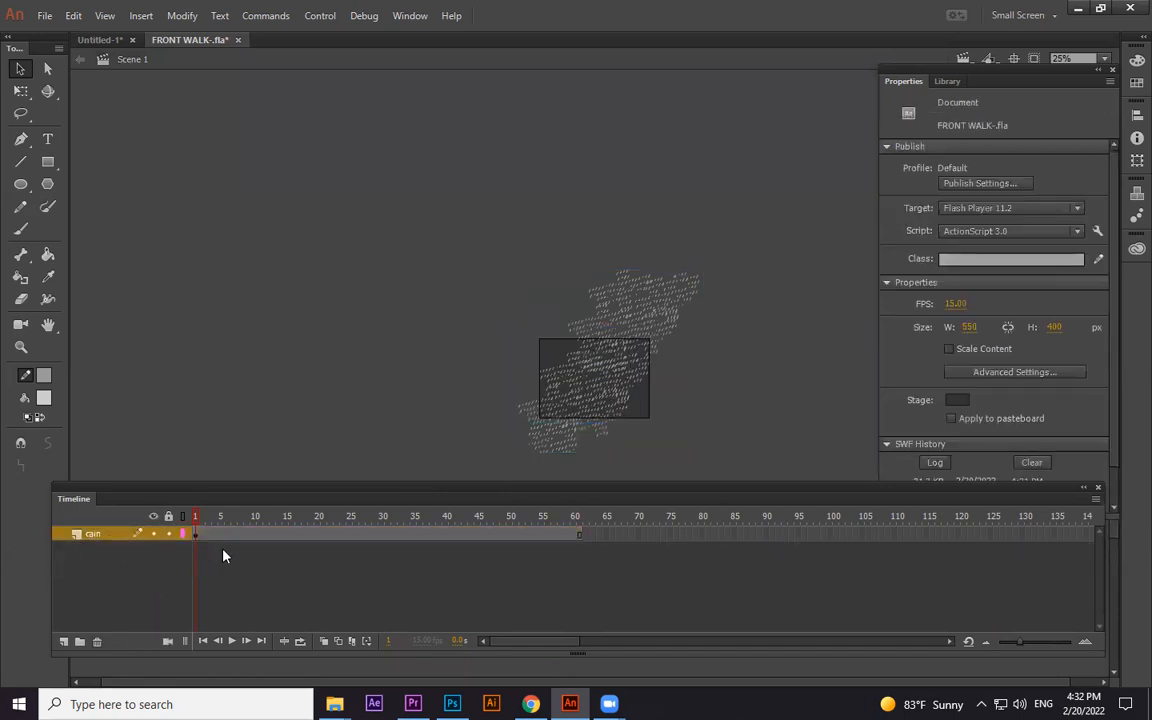
Remove the rain layer's frames in Scene 1, and replace that layer with a new empty one
{"action": "left_click_drag", "start_coordinate": [607, 540], "coordinate": [183, 545]}
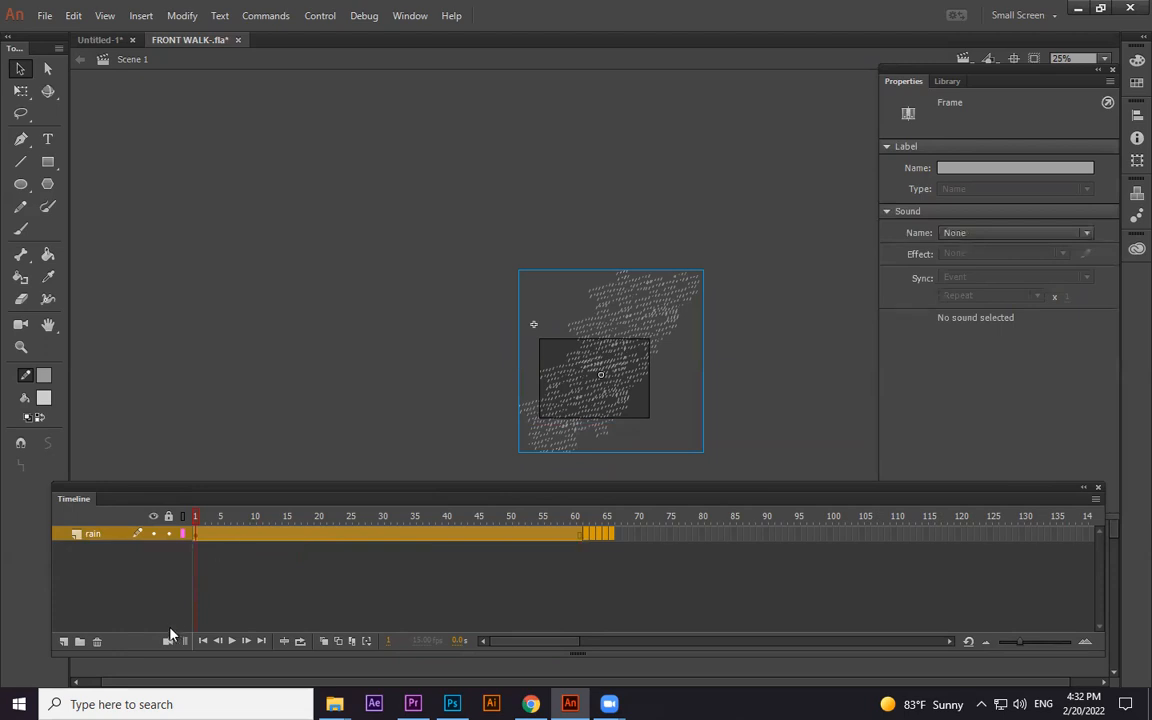
{"action": "right_click", "coordinate": [298, 540]}
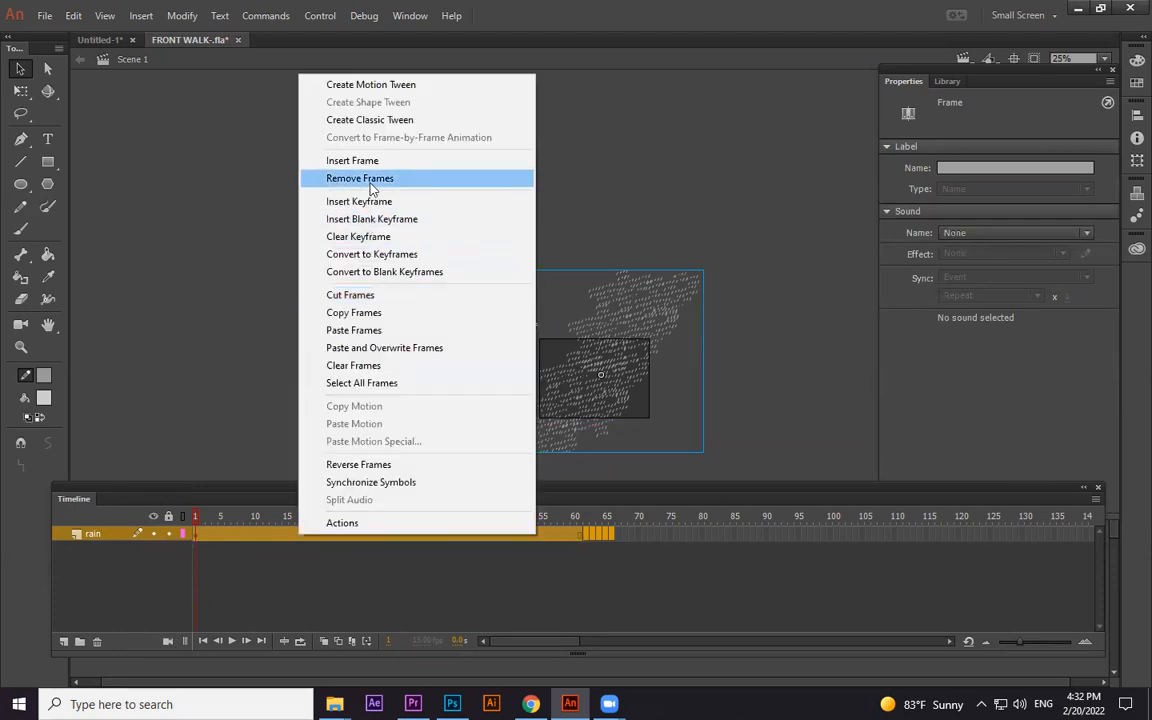
{"action": "left_click", "coordinate": [372, 178]}
{"action": "left_click", "coordinate": [78, 642]}
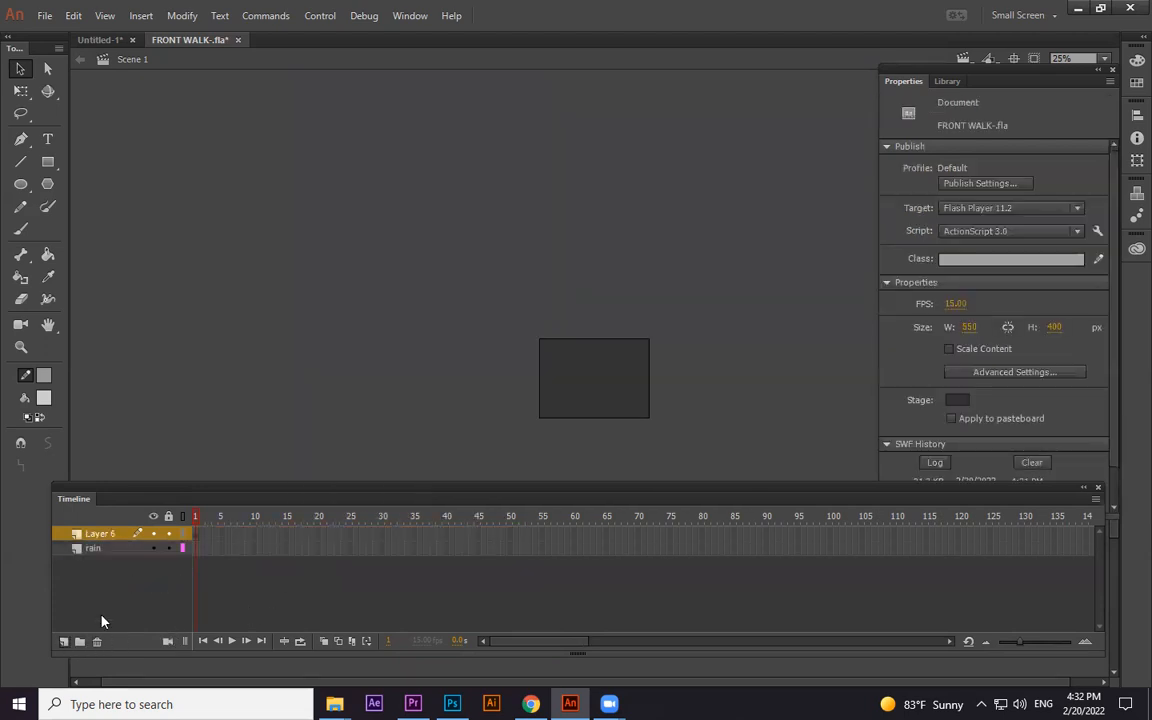
{"action": "left_click", "coordinate": [103, 550]}
{"action": "left_click", "coordinate": [97, 643]}
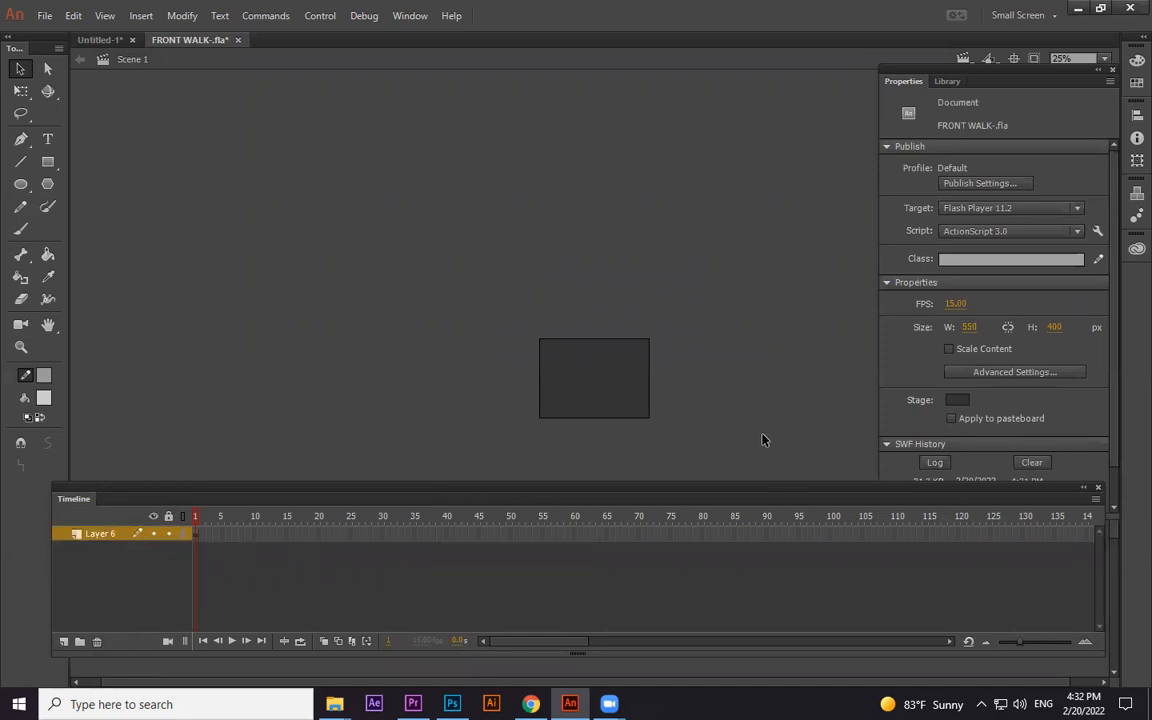
Place the CAM movie clip from the library on the new layer and position it over the stage
{"action": "key", "text": "ctrl+l"}
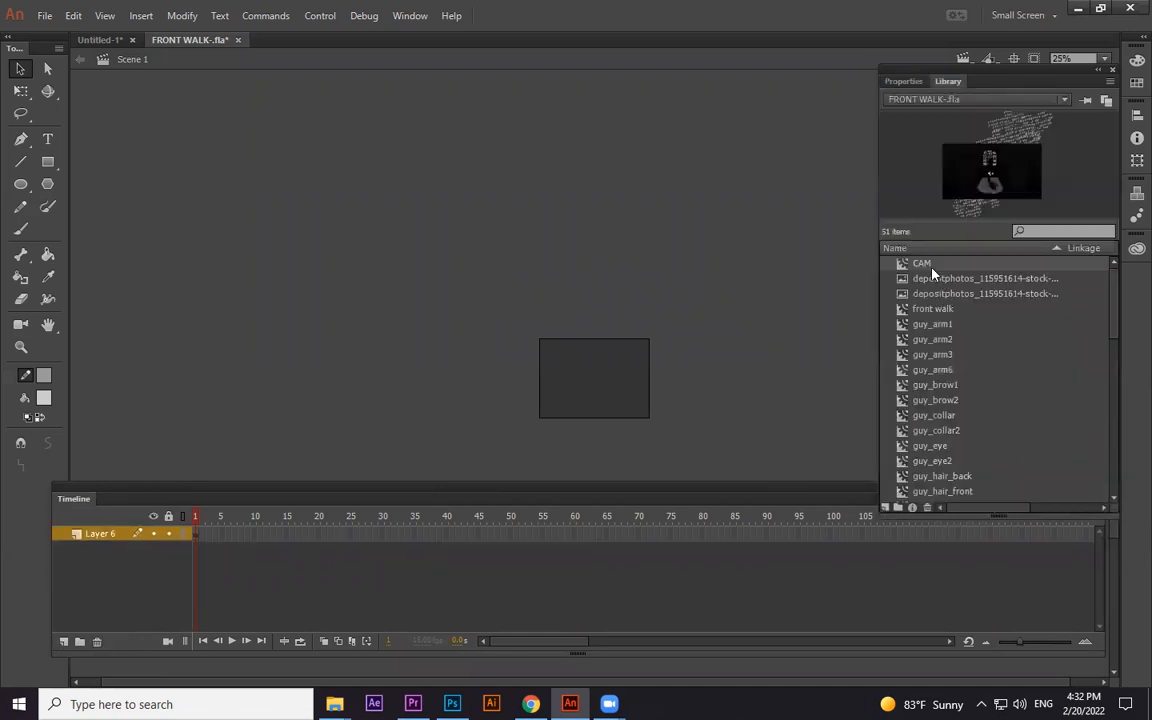
{"action": "left_click_drag", "start_coordinate": [920, 263], "coordinate": [897, 273]}
{"action": "left_click_drag", "start_coordinate": [643, 389], "coordinate": [633, 361]}
{"action": "left_click", "coordinate": [1112, 70]}
{"action": "left_click", "coordinate": [767, 376]}
{"action": "key", "text": "ctrl+equal"}
{"action": "left_click_drag", "start_coordinate": [759, 304], "coordinate": [669, 387]}
{"action": "left_click_drag", "start_coordinate": [824, 398], "coordinate": [849, 349]}
{"action": "left_click", "coordinate": [694, 352]}
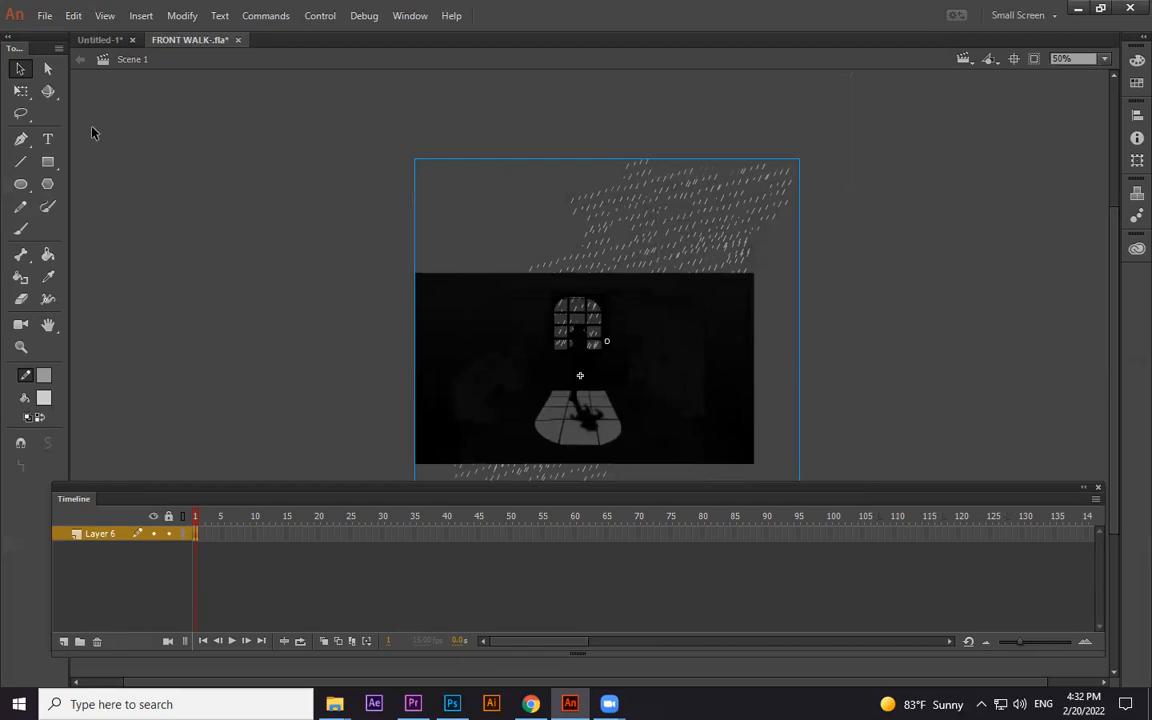
Enlarge the CAM clip slightly with Free Transform and shift it to the right at frame 1
{"action": "left_click", "coordinate": [21, 92]}
{"action": "left_click_drag", "start_coordinate": [799, 158], "coordinate": [818, 141]}
{"action": "left_click_drag", "start_coordinate": [745, 379], "coordinate": [861, 342]}
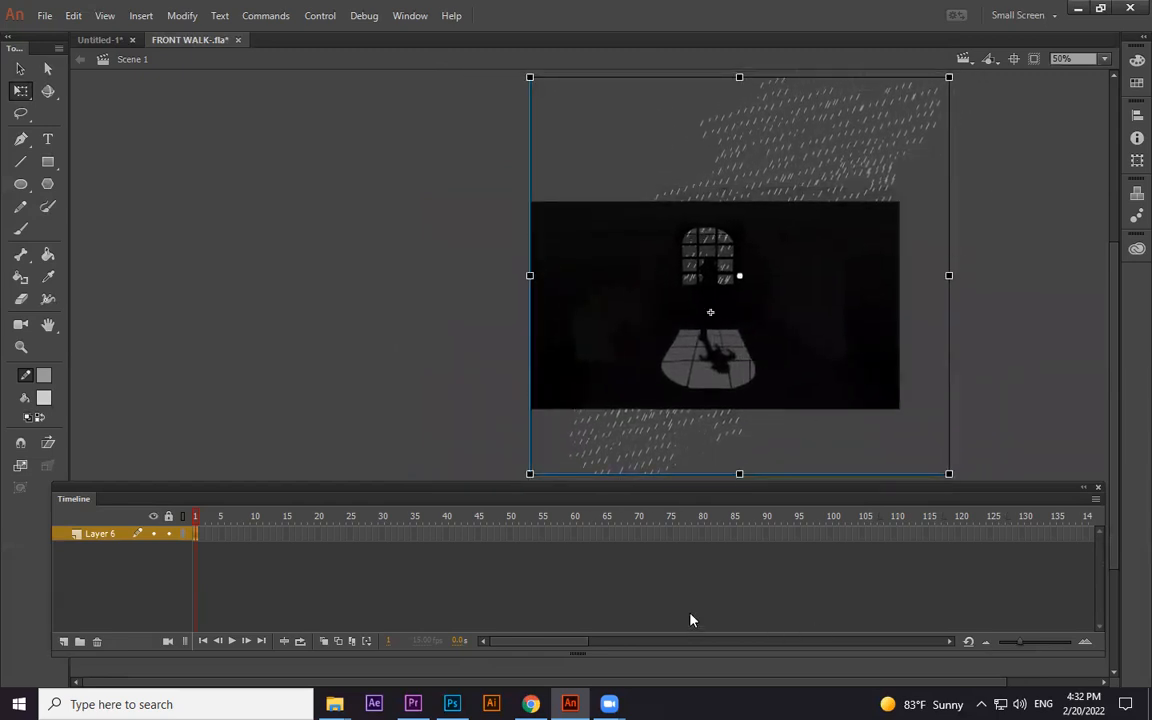
Insert a keyframe at frame 60 and create a classic tween between the two CAM keyframes
{"action": "left_click", "coordinate": [575, 535]}
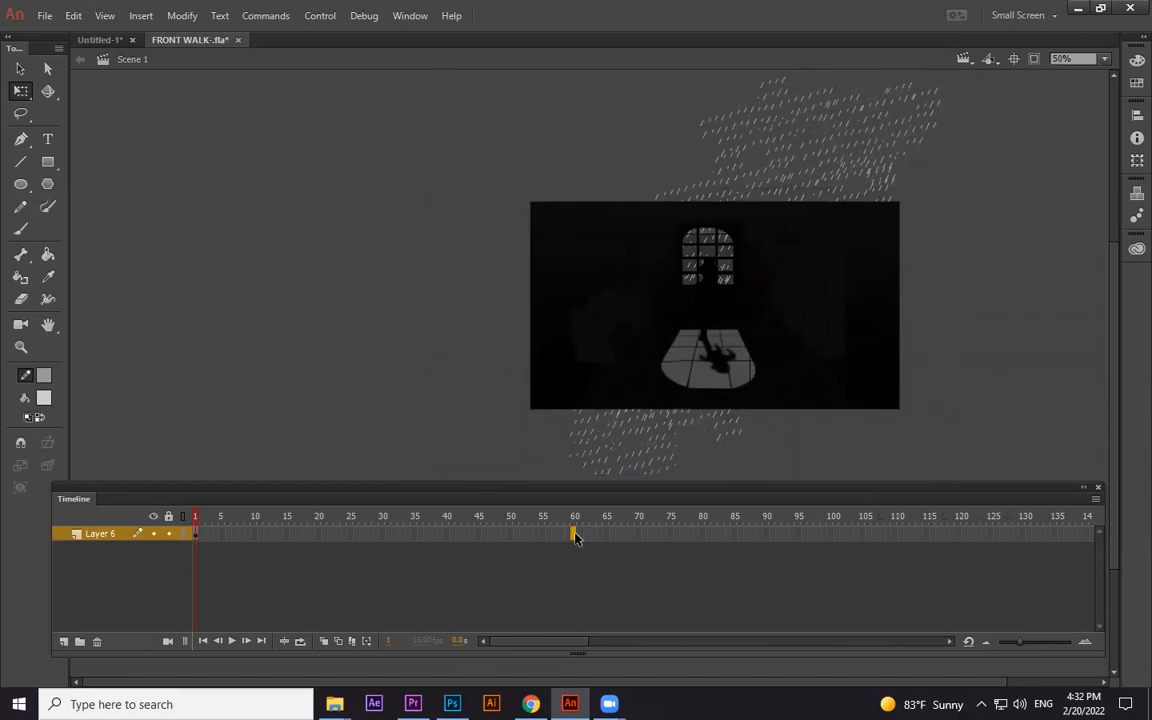
{"action": "key", "text": "F6"}
{"action": "right_click", "coordinate": [548, 535]}
{"action": "left_click", "coordinate": [658, 119]}
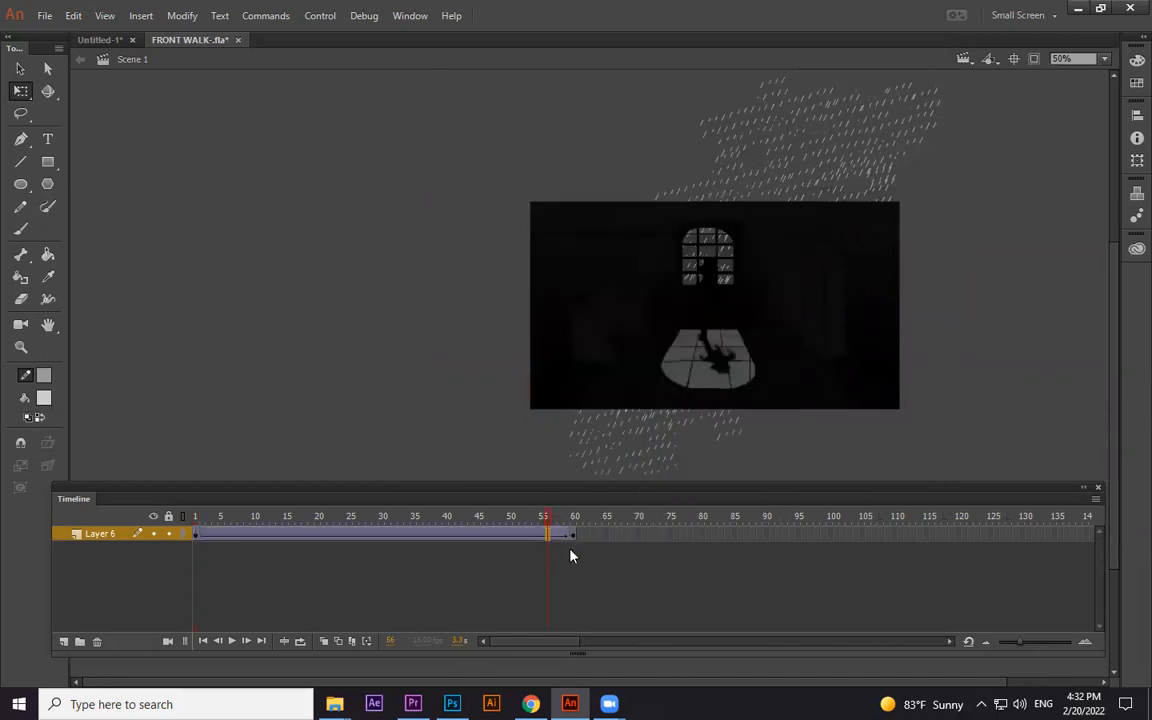
Move the CAM clip to the left at frame 60 and play back the camera pan
{"action": "left_click", "coordinate": [573, 535]}
{"action": "left_click_drag", "start_coordinate": [838, 347], "coordinate": [738, 367]}
{"action": "left_click_drag", "start_coordinate": [513, 517], "coordinate": [134, 519]}
{"action": "key", "text": "Return"}
Nudge the CAM clip slightly left at frame 1, then scrub the tween and test the movie
{"action": "left_click_drag", "start_coordinate": [803, 324], "coordinate": [734, 328]}
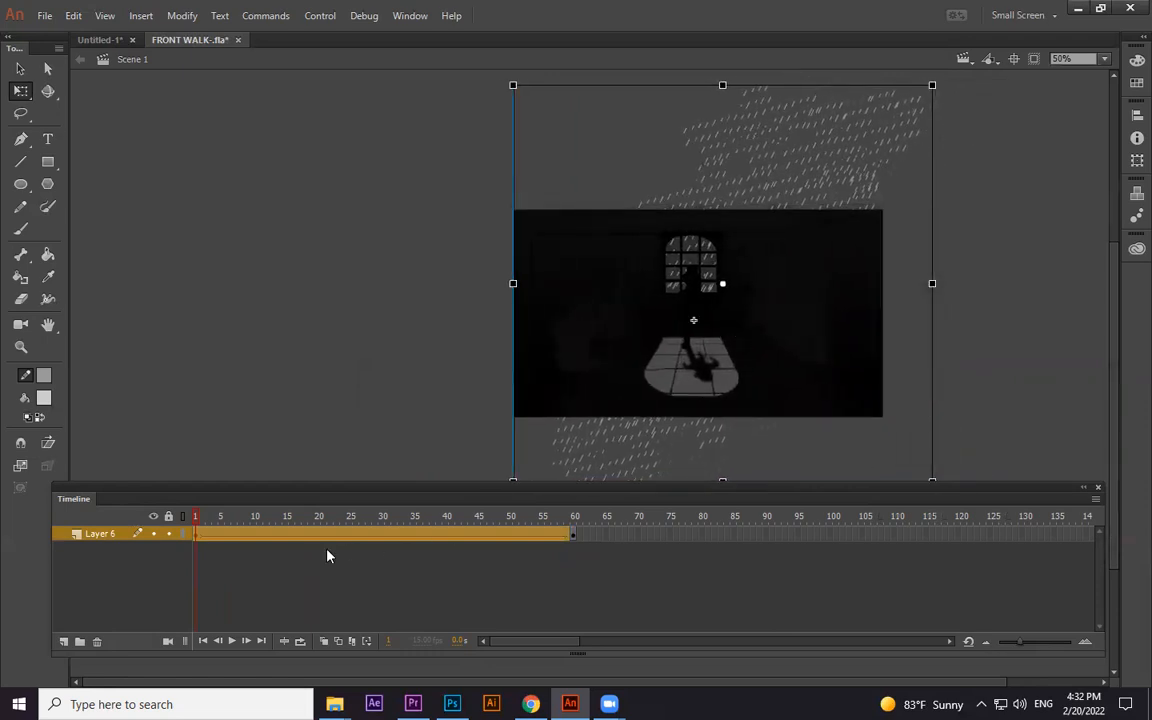
{"action": "left_click_drag", "start_coordinate": [196, 516], "coordinate": [739, 525]}
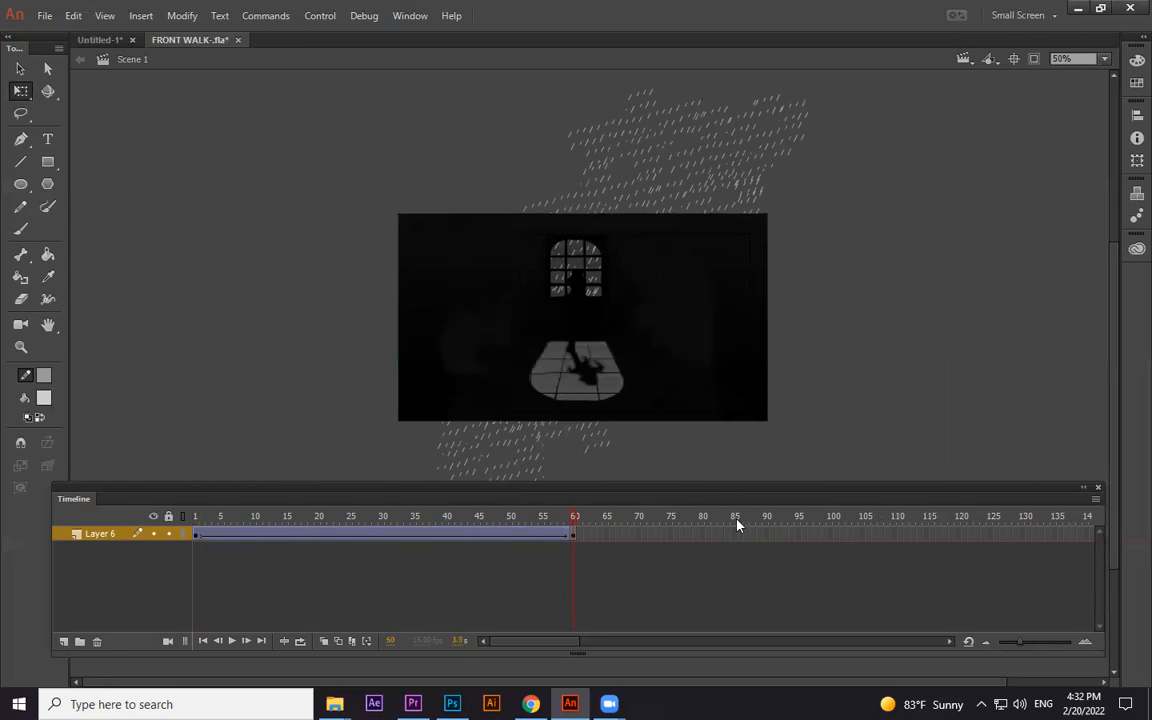
{"action": "key", "text": "ctrl+Return"}
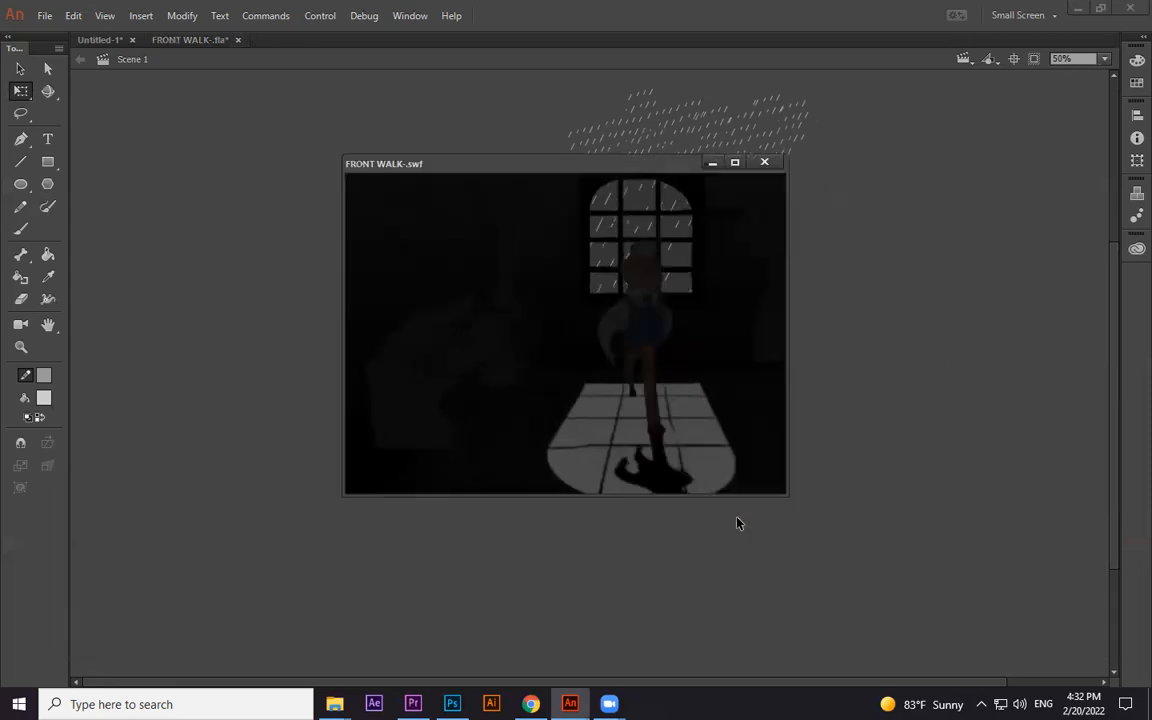
{"action": "left_click", "coordinate": [764, 162]}
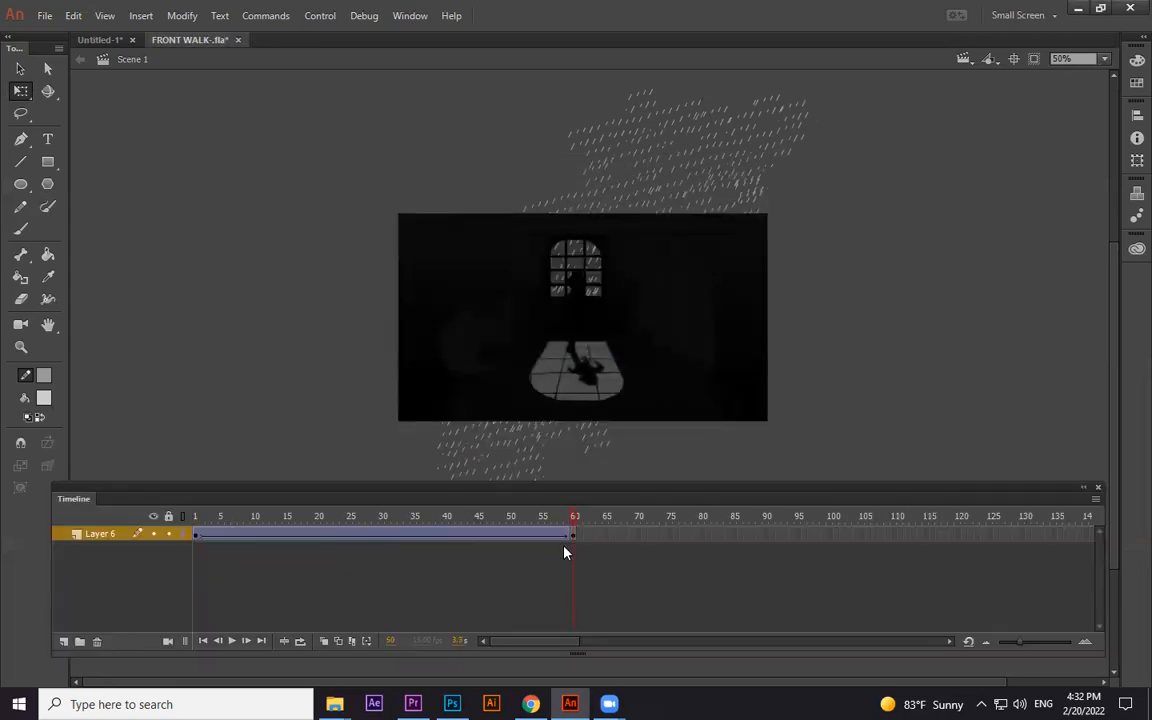
Scale the CAM clip up at frame 60 for a camera push-in and reposition it over the stage
{"action": "left_click", "coordinate": [575, 538]}
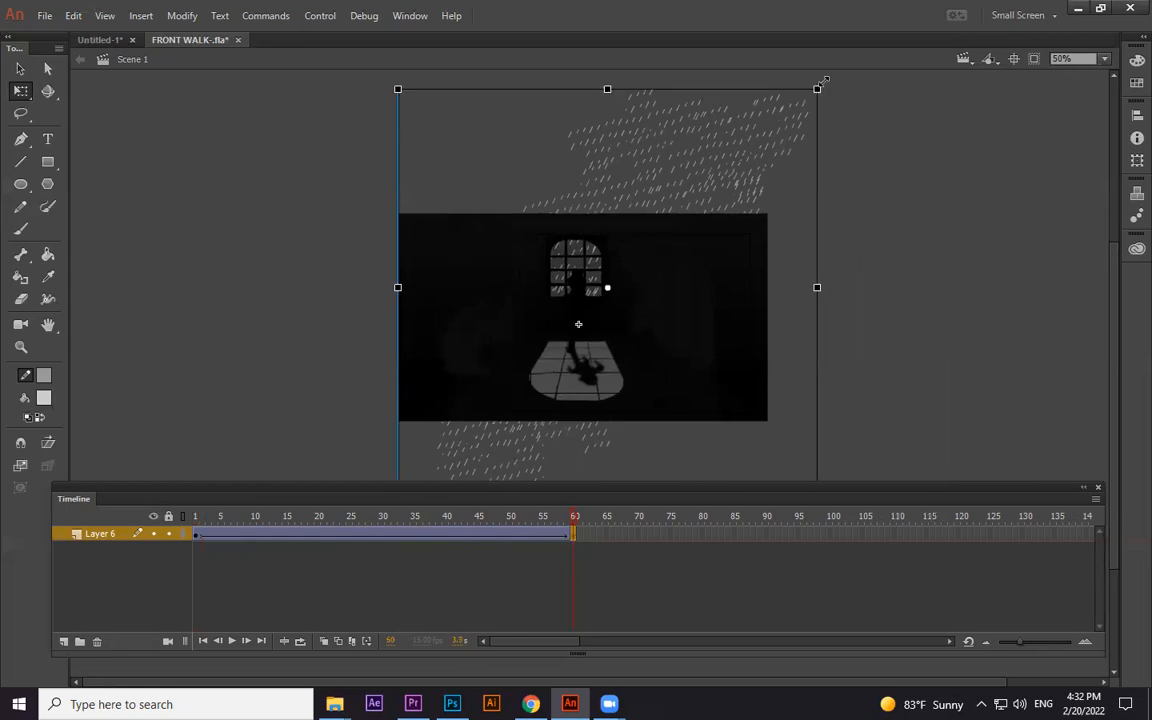
{"action": "left_click_drag", "start_coordinate": [819, 90], "coordinate": [827, 78]}
{"action": "left_click_drag", "start_coordinate": [769, 262], "coordinate": [790, 285]}
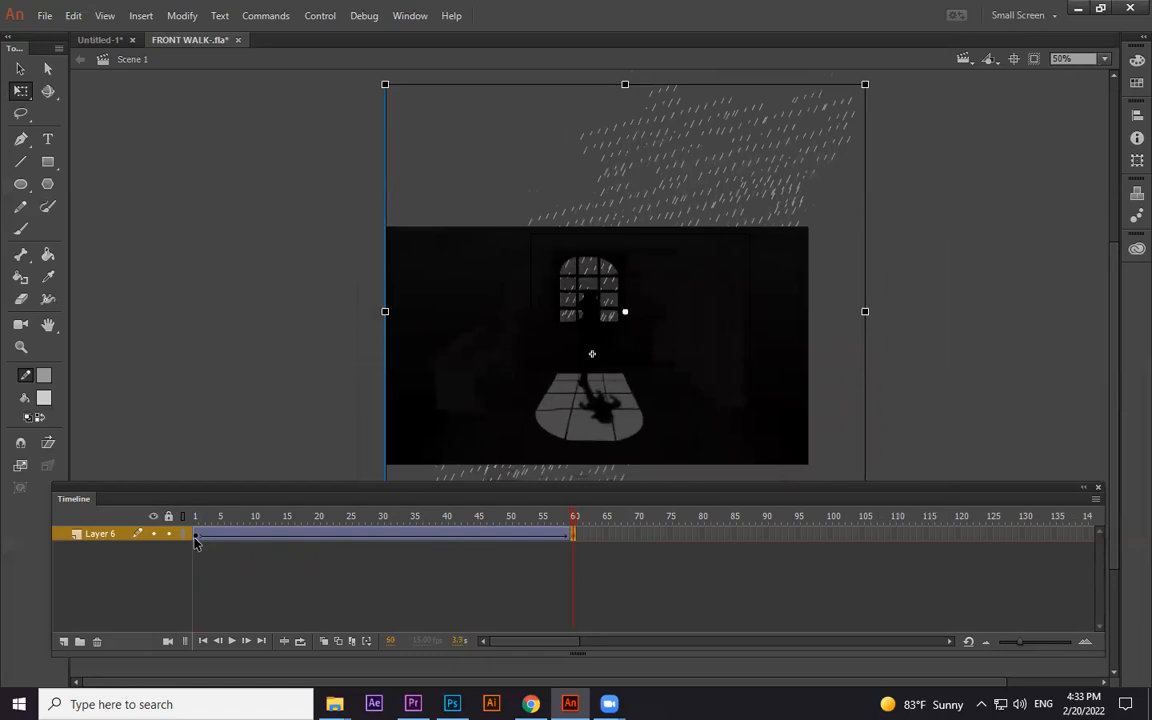
Scale the CAM clip down slightly at frame 1 and test the movie to check the camera zoom
{"action": "left_click", "coordinate": [196, 537]}
{"action": "left_click_drag", "start_coordinate": [931, 84], "coordinate": [919, 99]}
{"action": "key", "text": "ctrl+Return"}
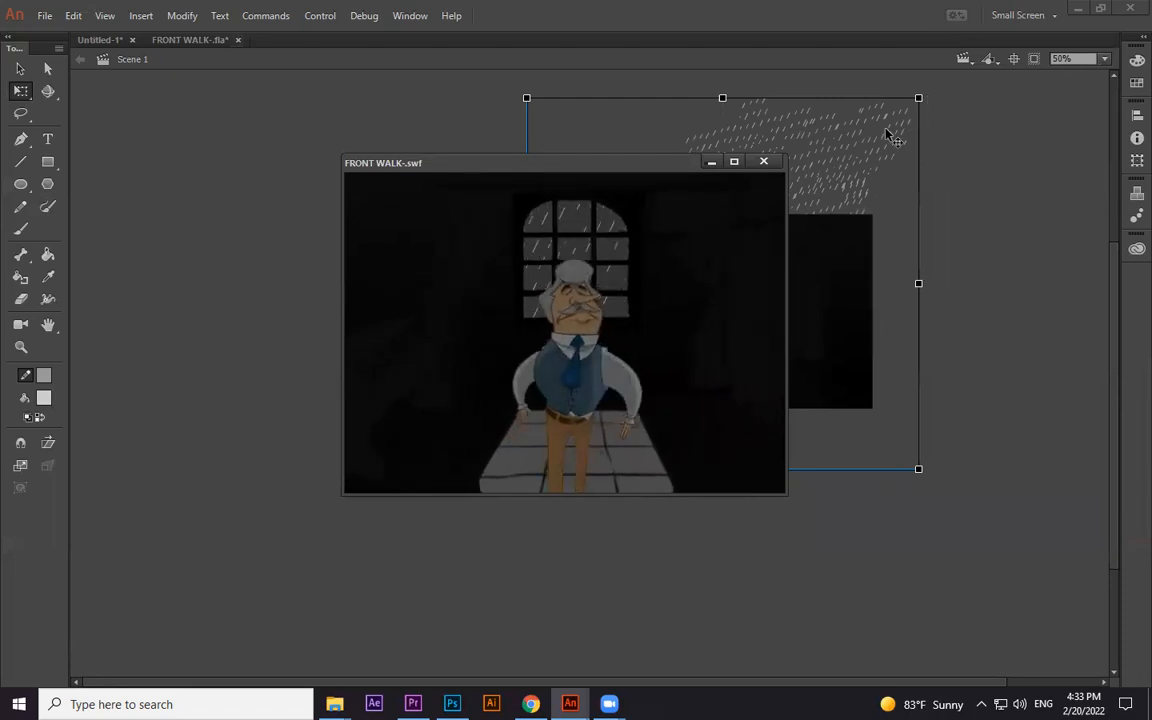
{"action": "left_click", "coordinate": [764, 162]}
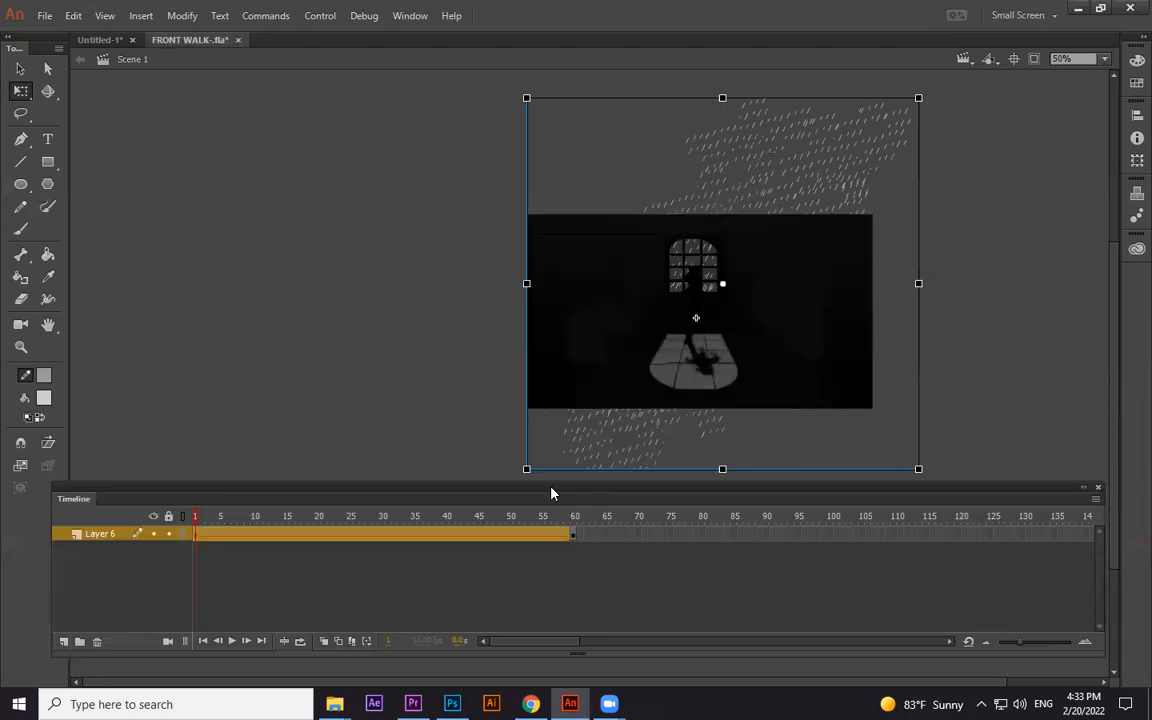
Reposition the CAM clip further left at frame 1 and up to the right at frame 60
{"action": "left_click_drag", "start_coordinate": [800, 316], "coordinate": [743, 334]}
{"action": "left_click_drag", "start_coordinate": [200, 515], "coordinate": [580, 512]}
{"action": "left_click_drag", "start_coordinate": [676, 409], "coordinate": [750, 380]}
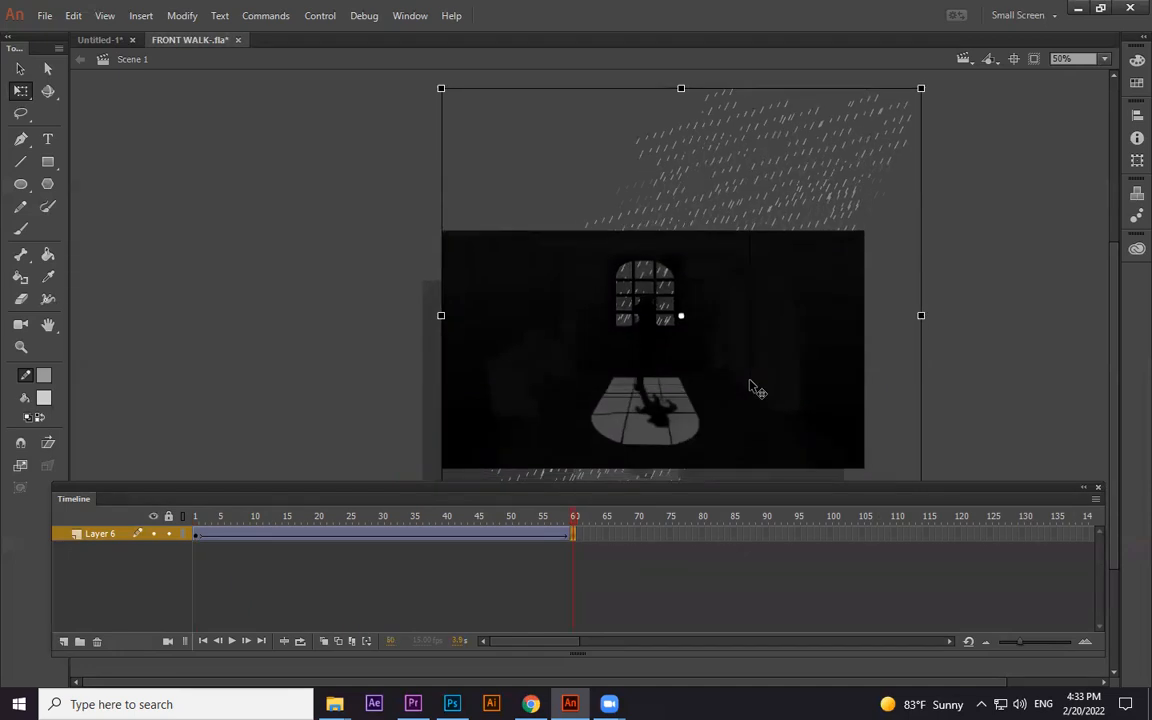
Test the movie to check the camera move, and review the CAM clip at frames 60 and 1
{"action": "key", "text": "ctrl+Return"}
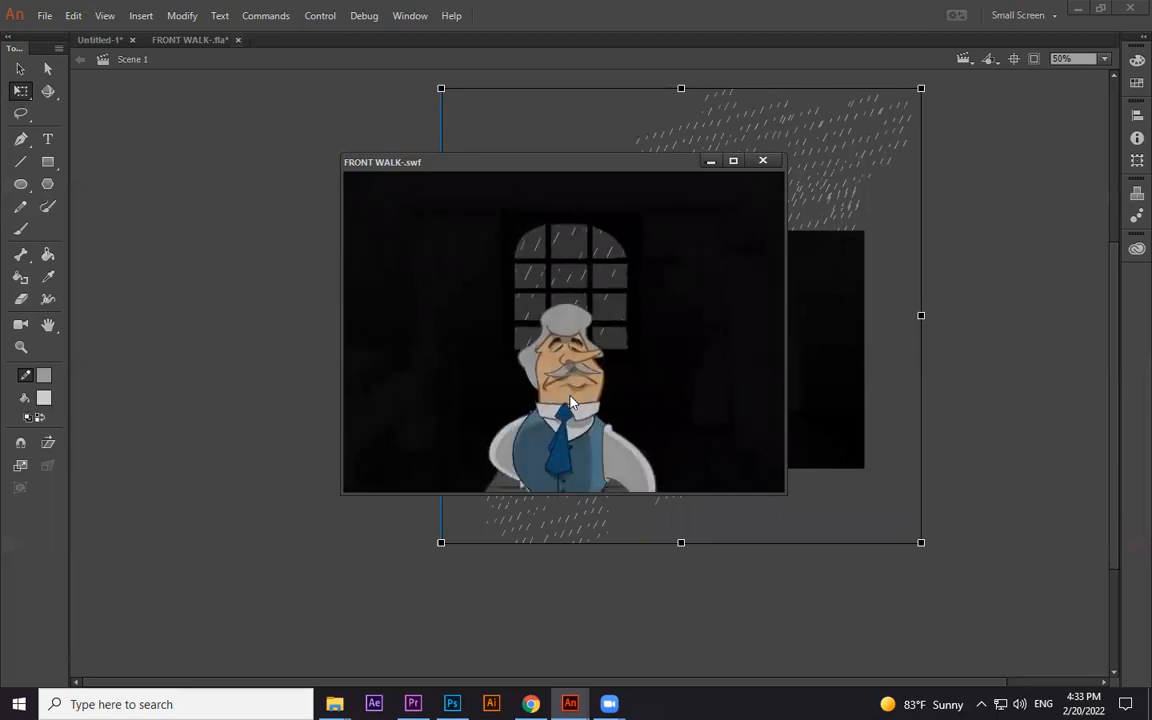
{"action": "left_click", "coordinate": [762, 161]}
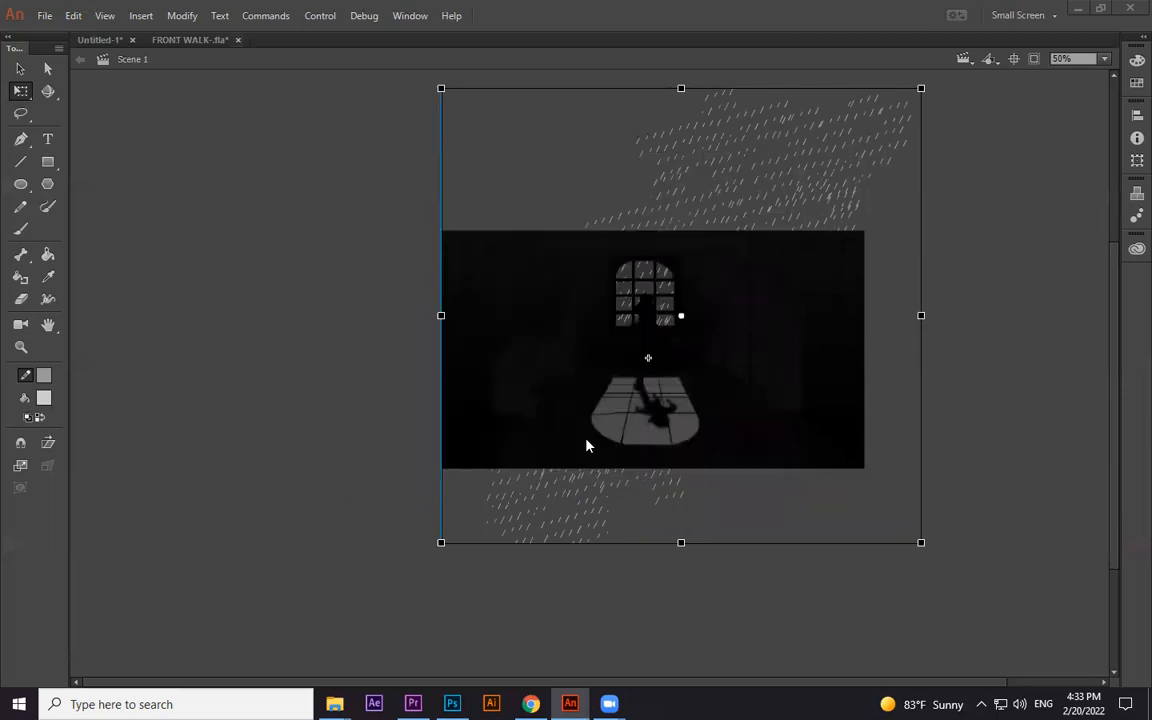
{"action": "left_click", "coordinate": [345, 364]}
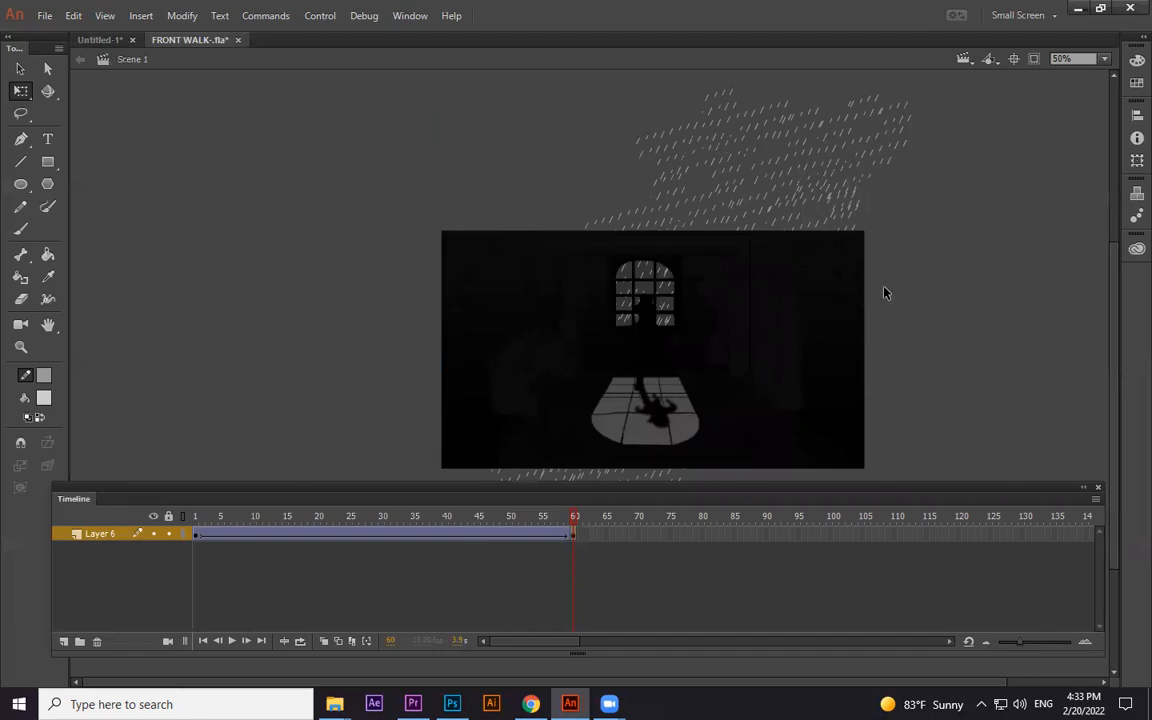
{"action": "left_click", "coordinate": [679, 314]}
{"action": "left_click", "coordinate": [195, 516]}
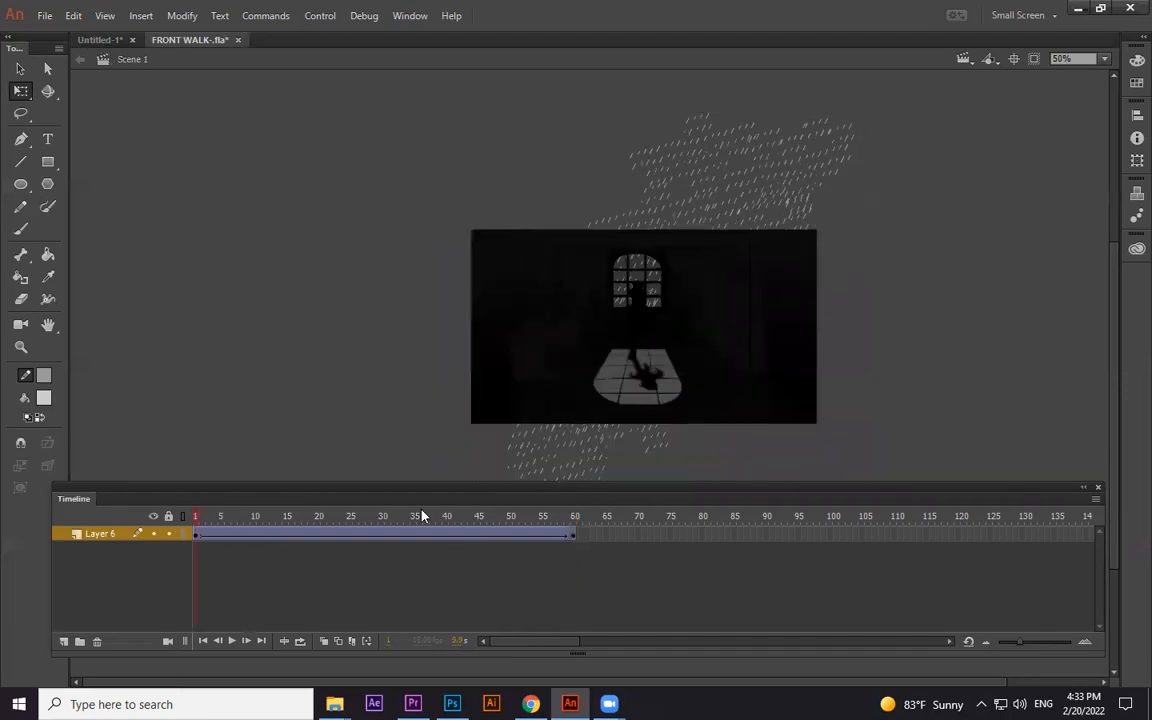
{"action": "left_click", "coordinate": [662, 320]}
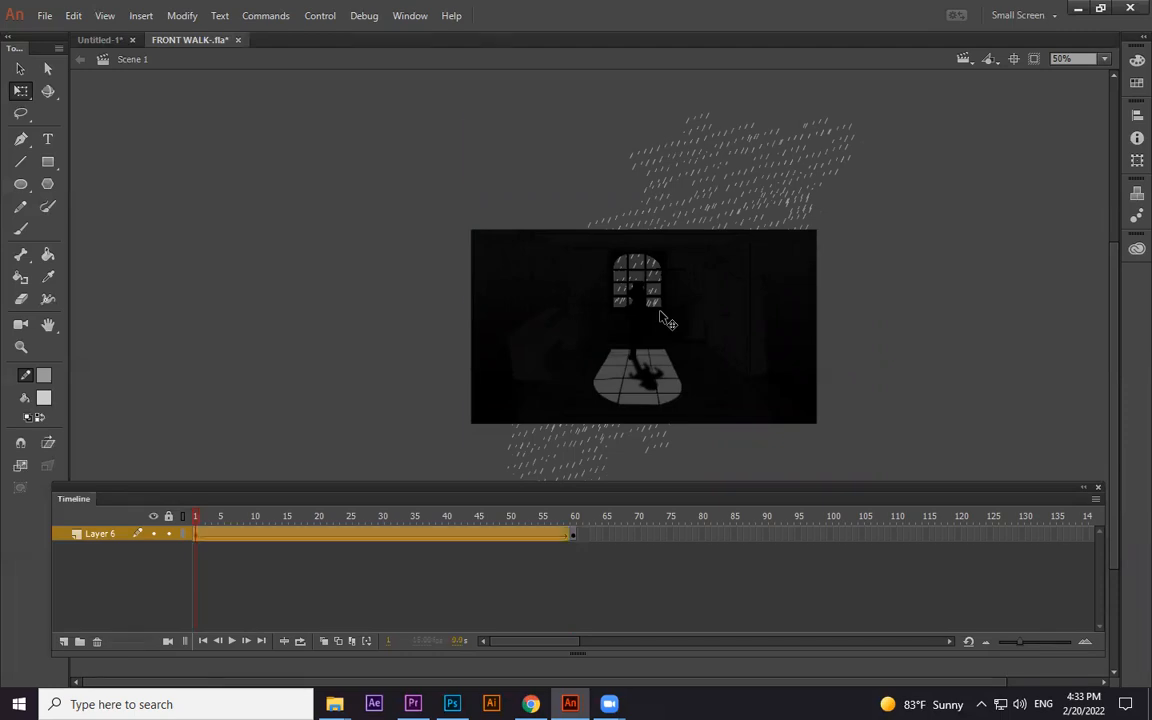
Open the CAM clip for editing and go to the char layer's last keyframe at frame 61
{"action": "double_click", "coordinate": [690, 337]}
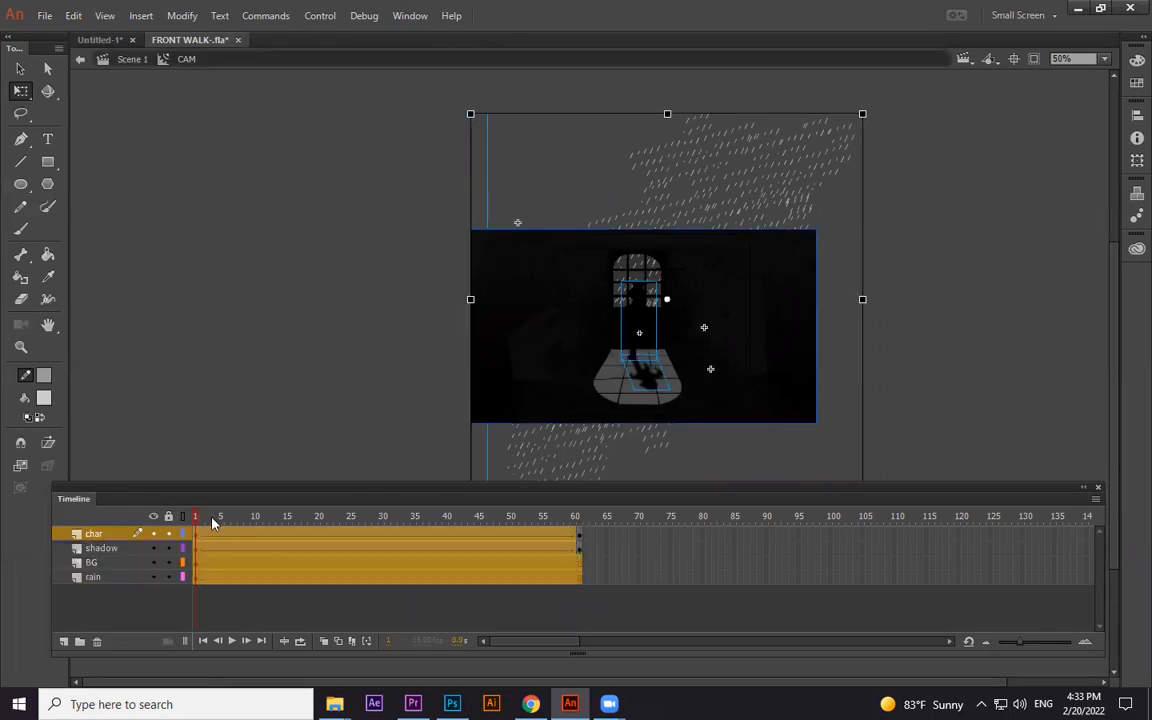
{"action": "left_click", "coordinate": [99, 550]}
{"action": "left_click", "coordinate": [96, 577]}
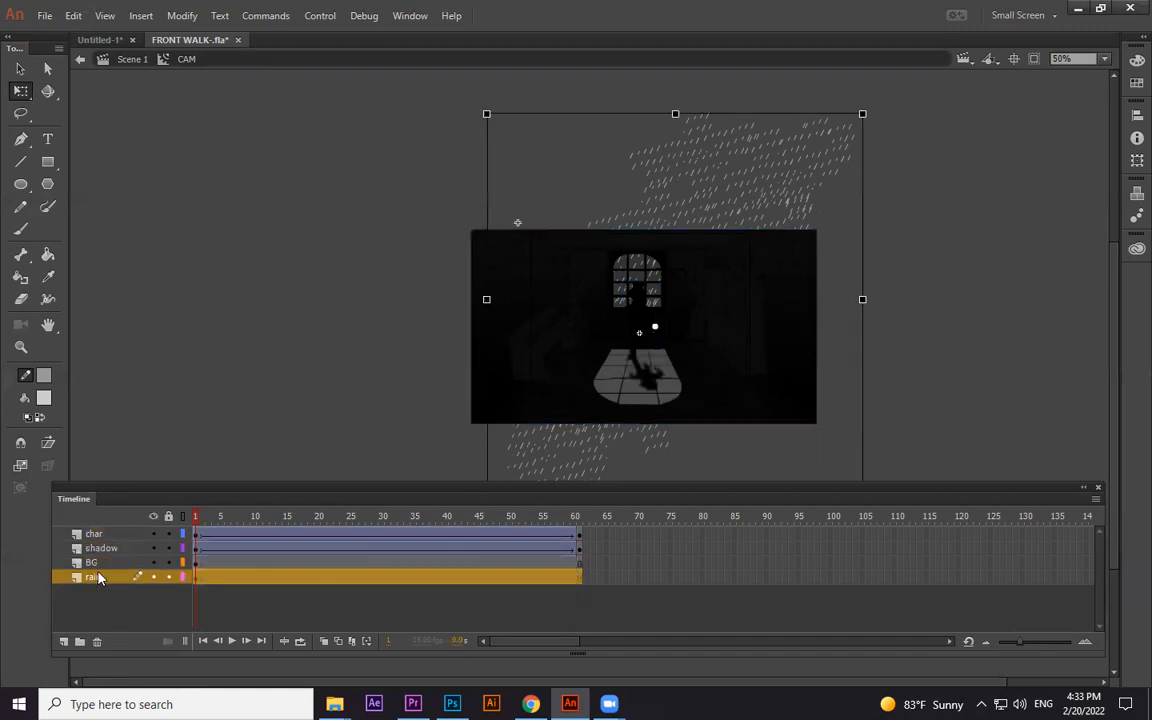
{"action": "left_click", "coordinate": [115, 533]}
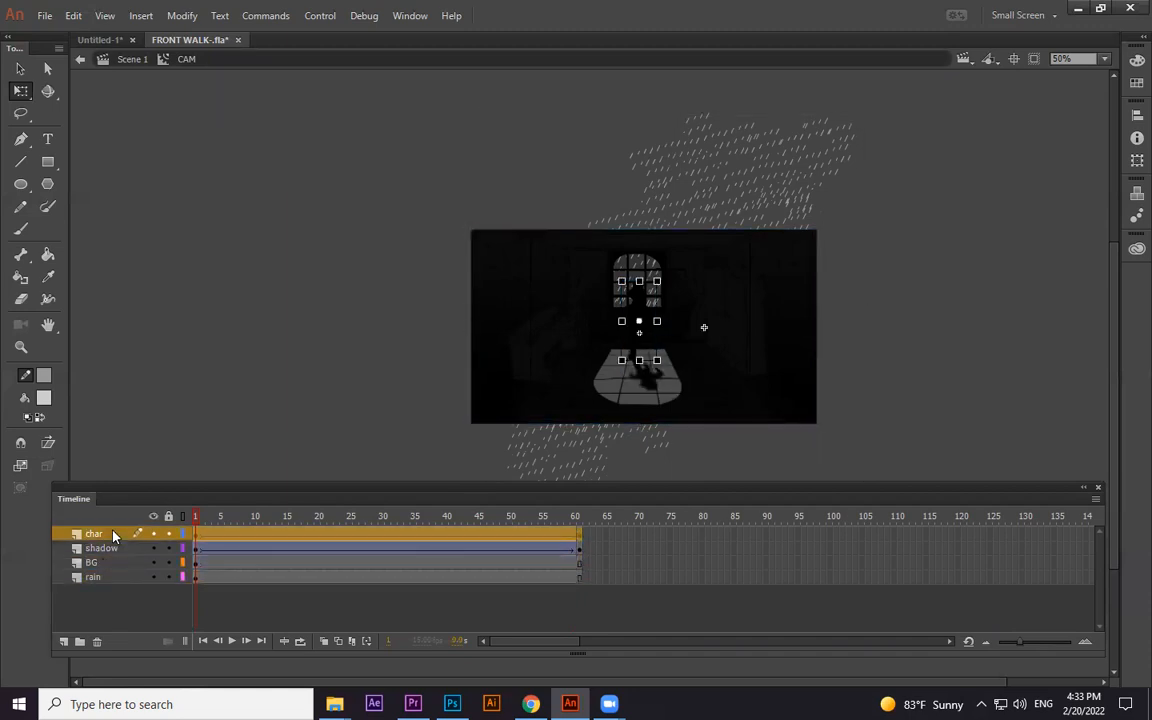
{"action": "left_click_drag", "start_coordinate": [210, 545], "coordinate": [577, 540]}
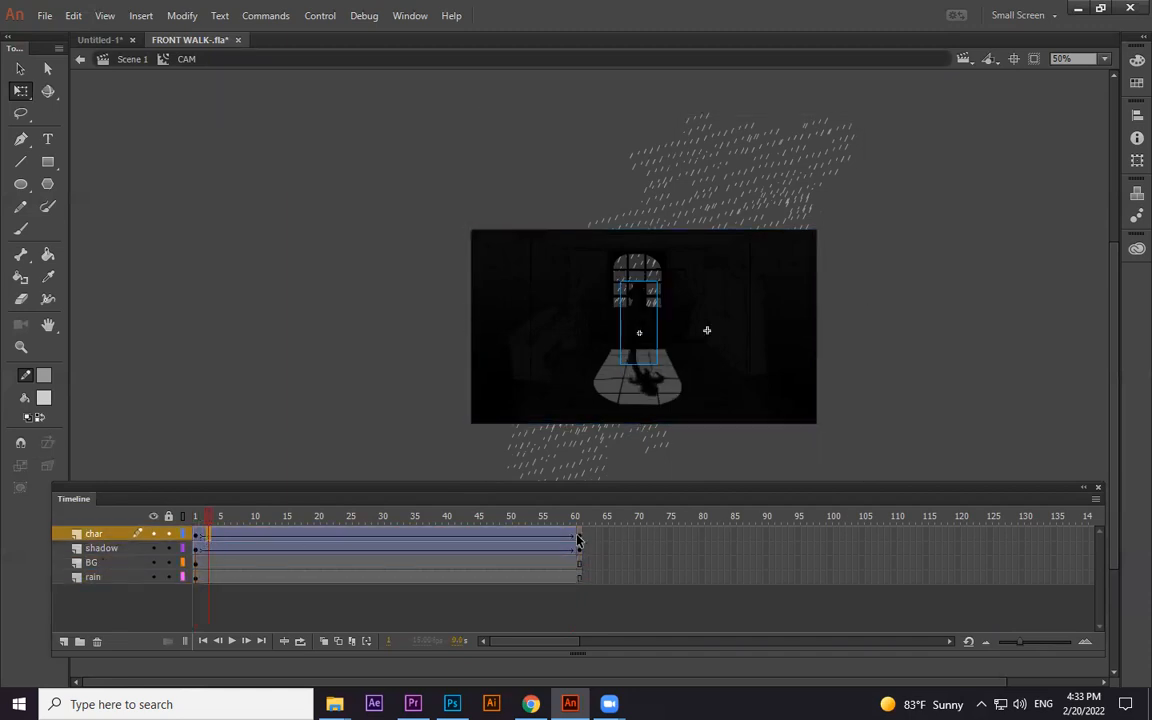
{"action": "left_click", "coordinate": [579, 540]}
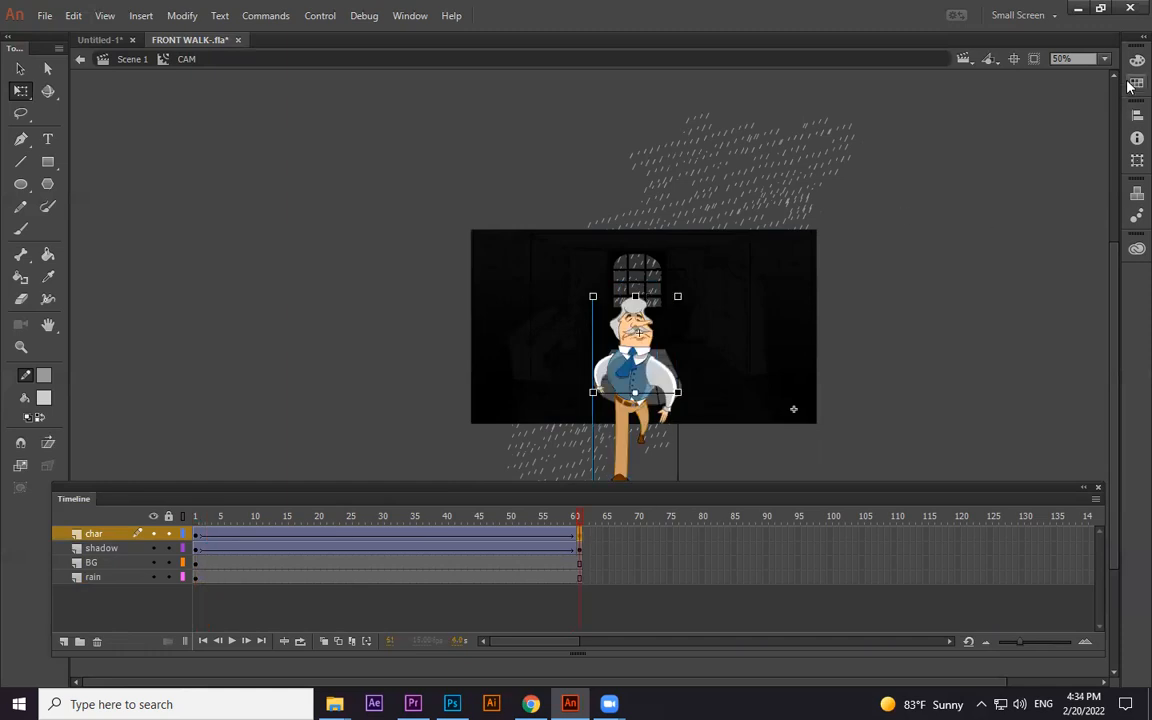
Darken the front walk instance at frame 61 with a brightness colour effect and test the movie
{"action": "left_click", "coordinate": [410, 15]}
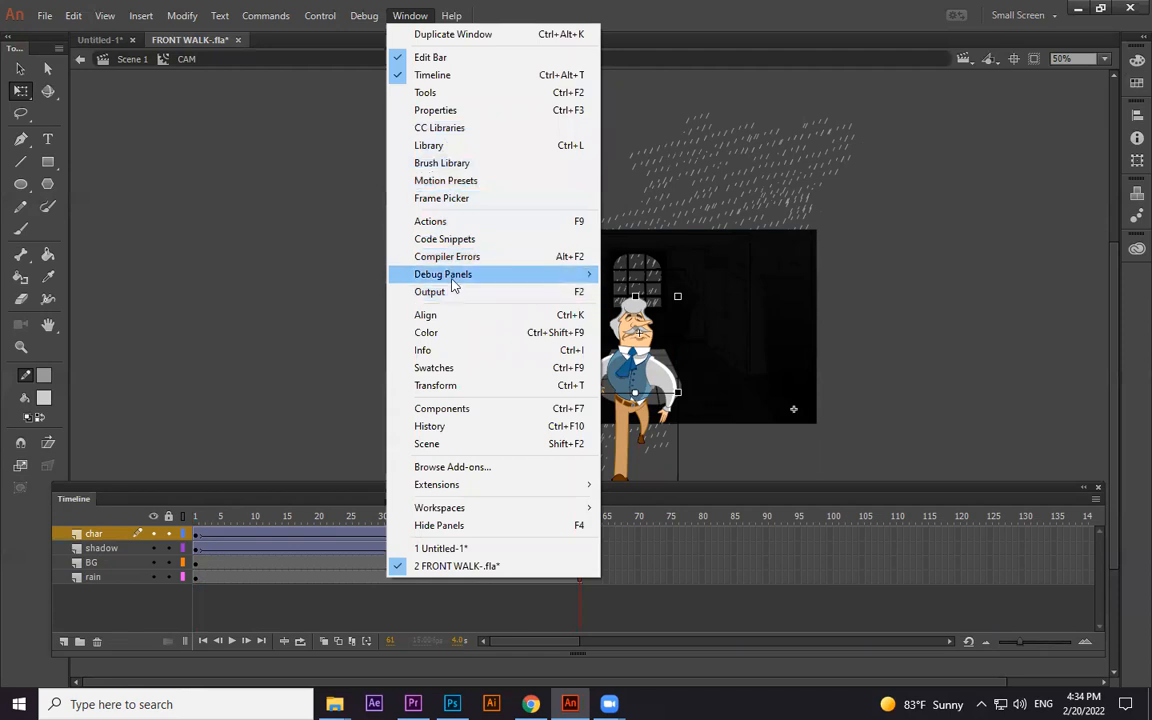
{"action": "left_click", "coordinate": [476, 110]}
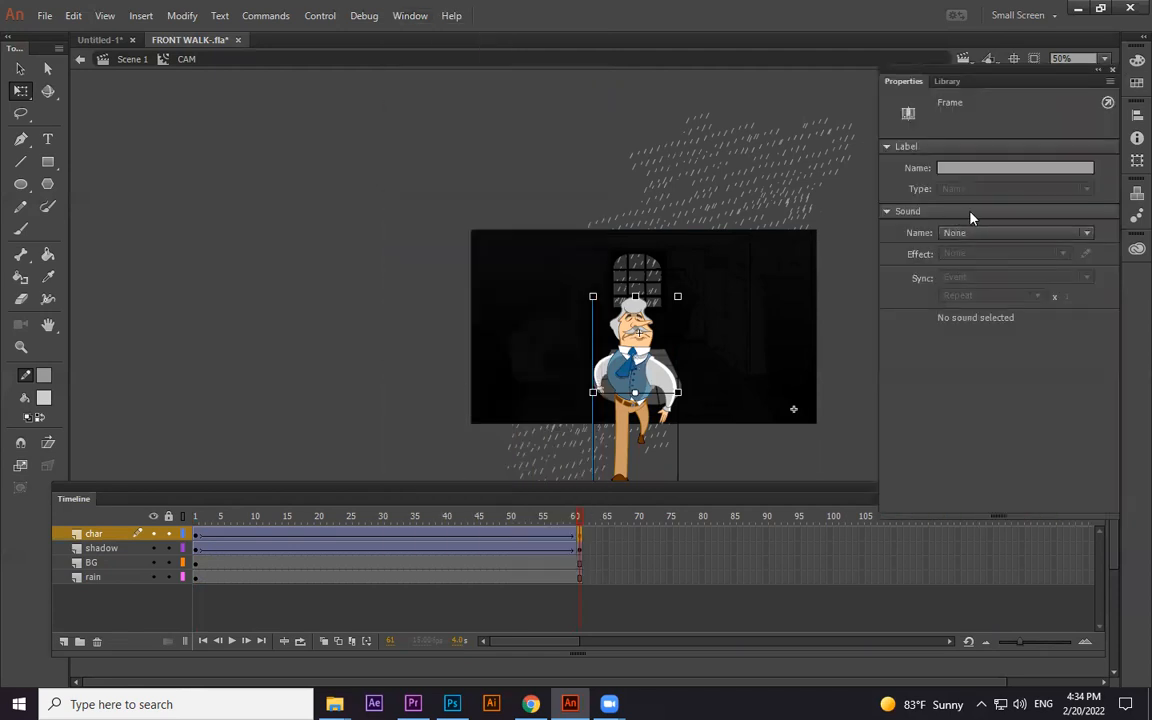
{"action": "left_click", "coordinate": [657, 365]}
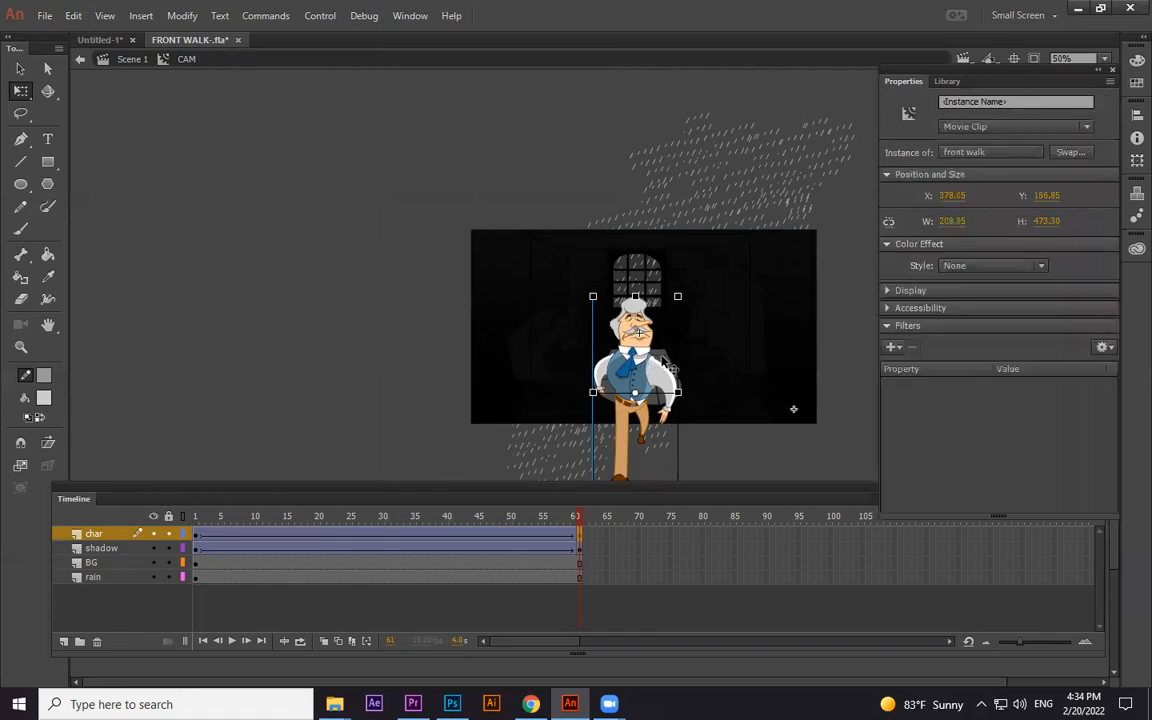
{"action": "left_click", "coordinate": [991, 266]}
{"action": "left_click", "coordinate": [987, 302]}
{"action": "mouse_move", "coordinate": [959, 293]}
{"action": "left_mouse_down"}
{"action": "mouse_move", "coordinate": [1052, 291]}
{"action": "mouse_move", "coordinate": [967, 291]}
{"action": "left_mouse_up"}
{"action": "left_click", "coordinate": [1068, 290]}
{"action": "left_click", "coordinate": [793, 421]}
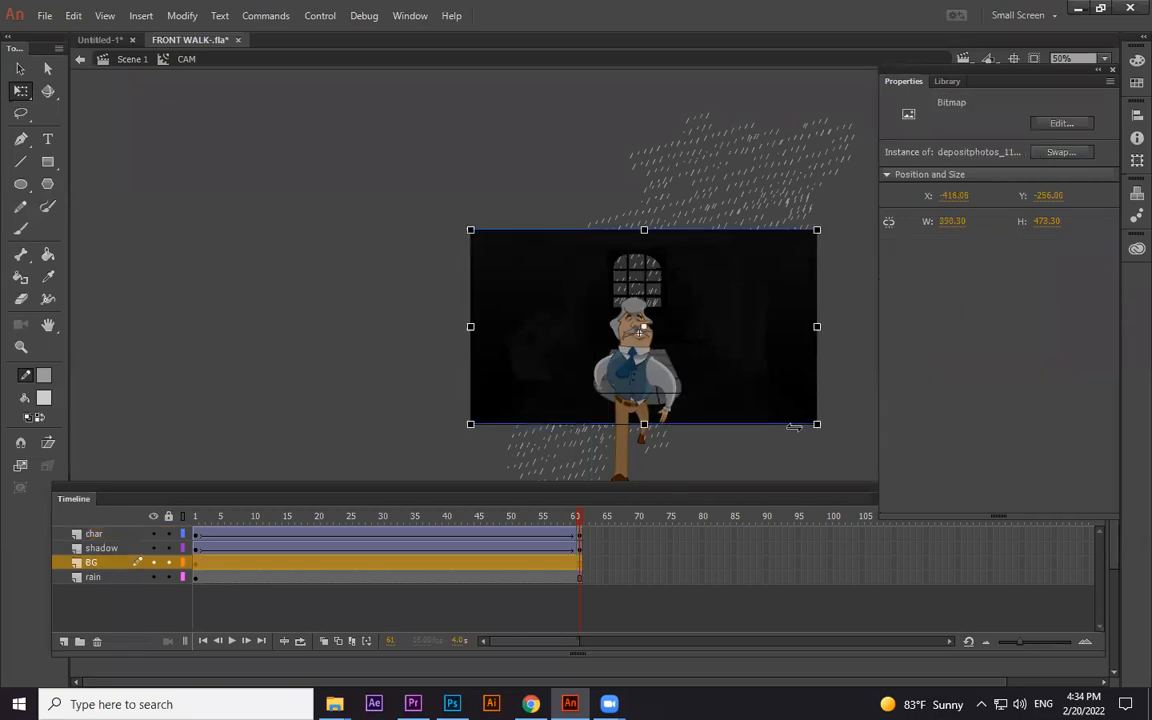
{"action": "key", "text": "ctrl+Return"}
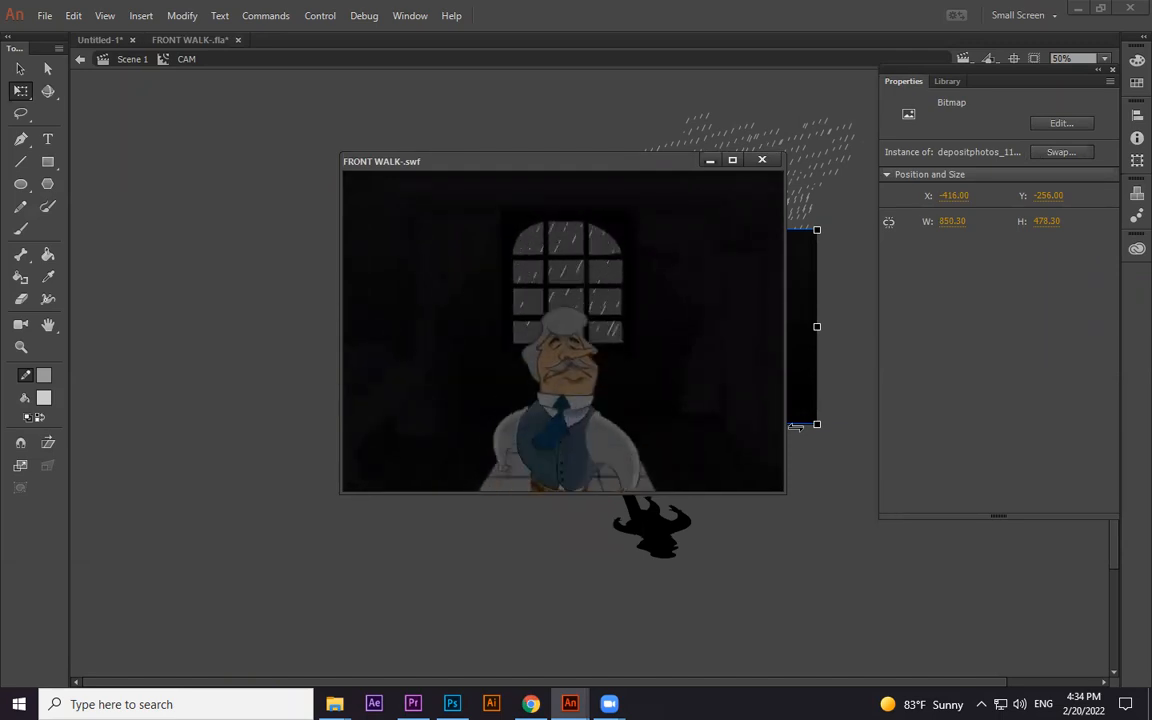
{"action": "left_click", "coordinate": [769, 164]}
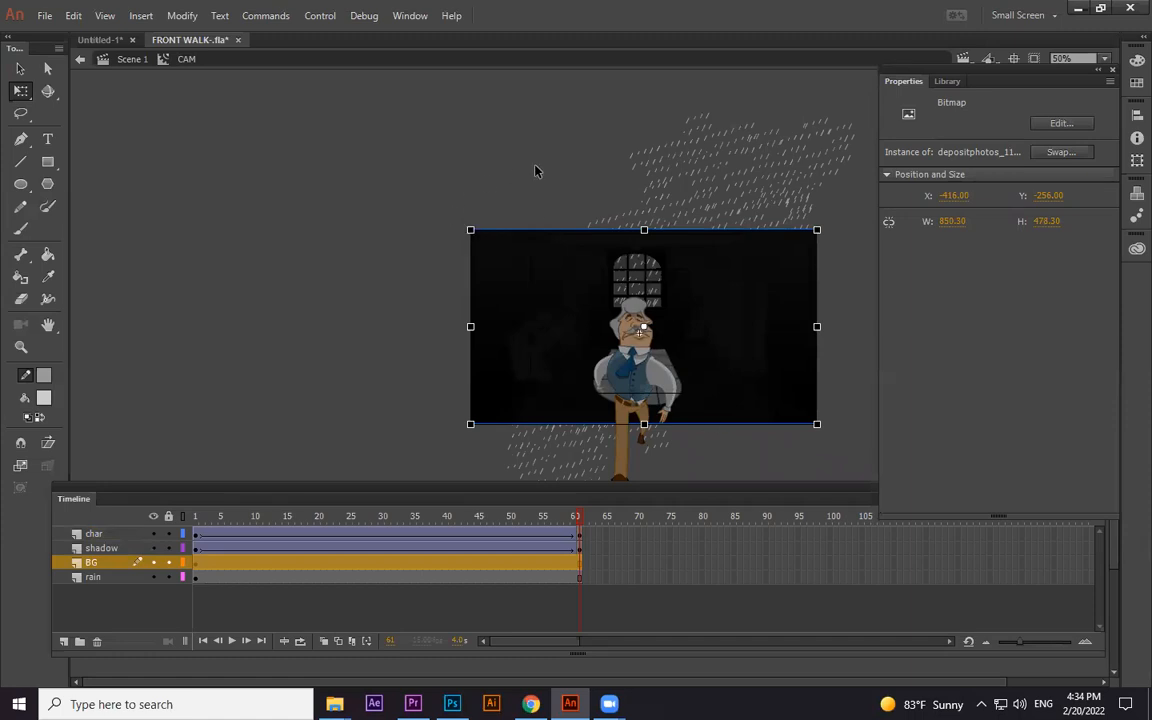
Display the document's scene list and move it clear of the artwork
{"action": "left_click", "coordinate": [445, 187]}
{"action": "key", "text": "ctrl+minus"}
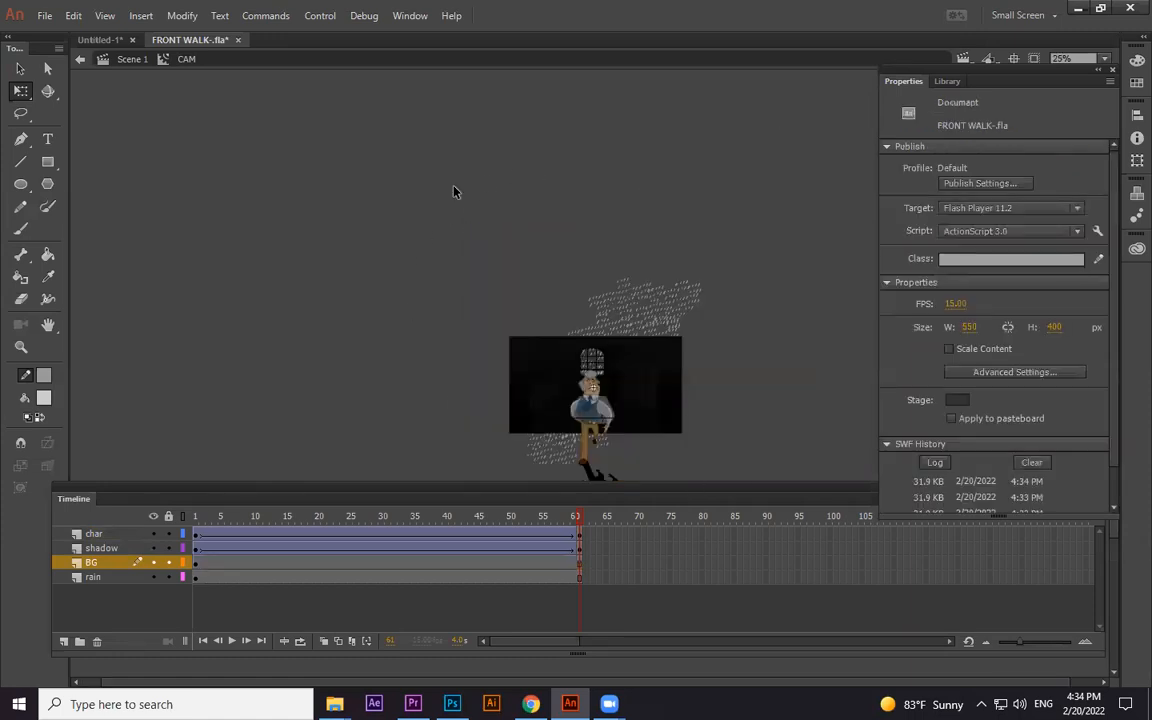
{"action": "left_click_drag", "start_coordinate": [656, 373], "coordinate": [628, 312]}
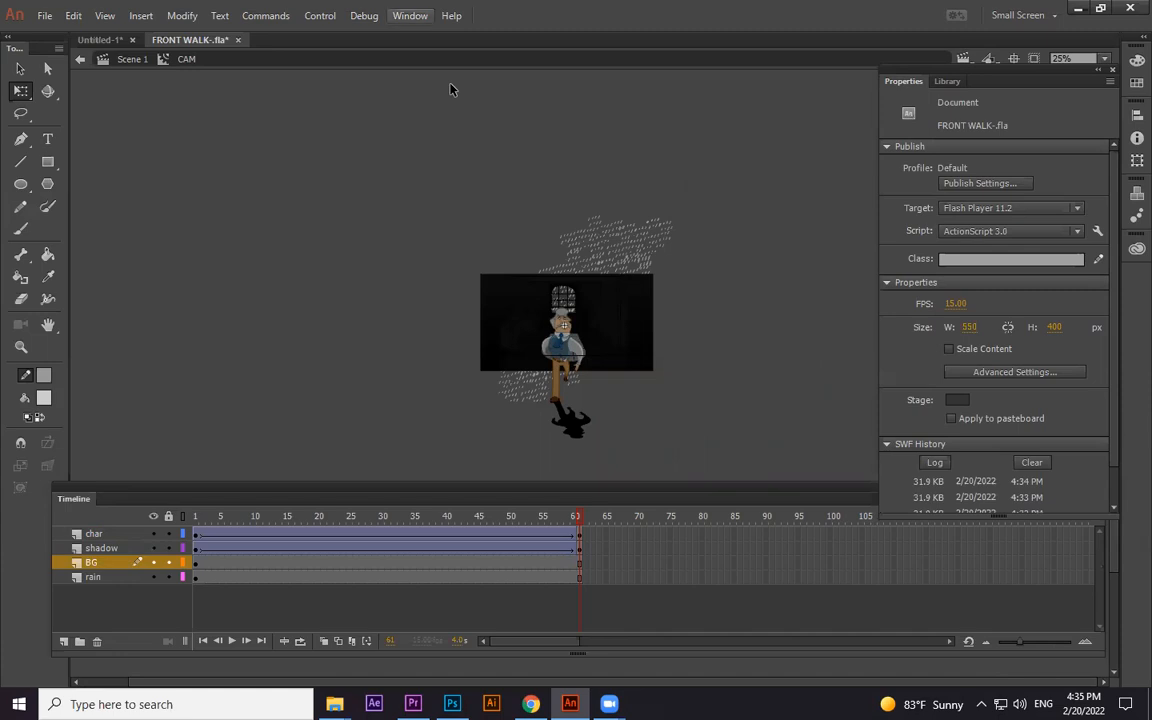
{"action": "left_click", "coordinate": [410, 15]}
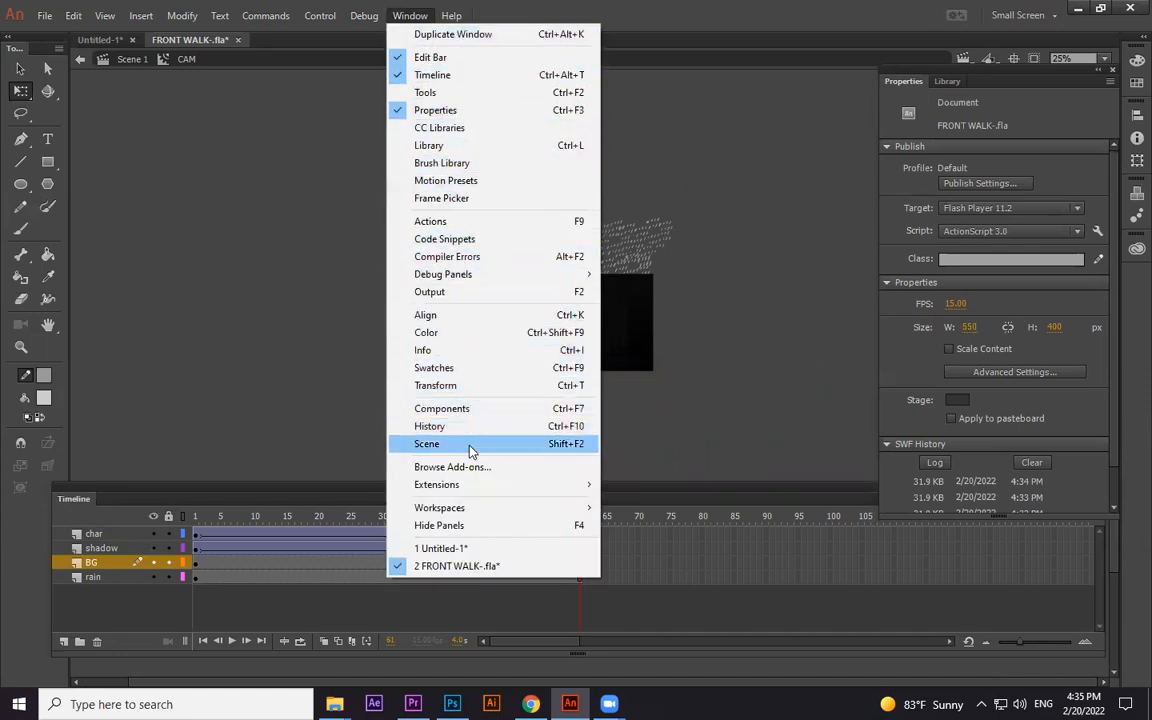
{"action": "left_click", "coordinate": [575, 454]}
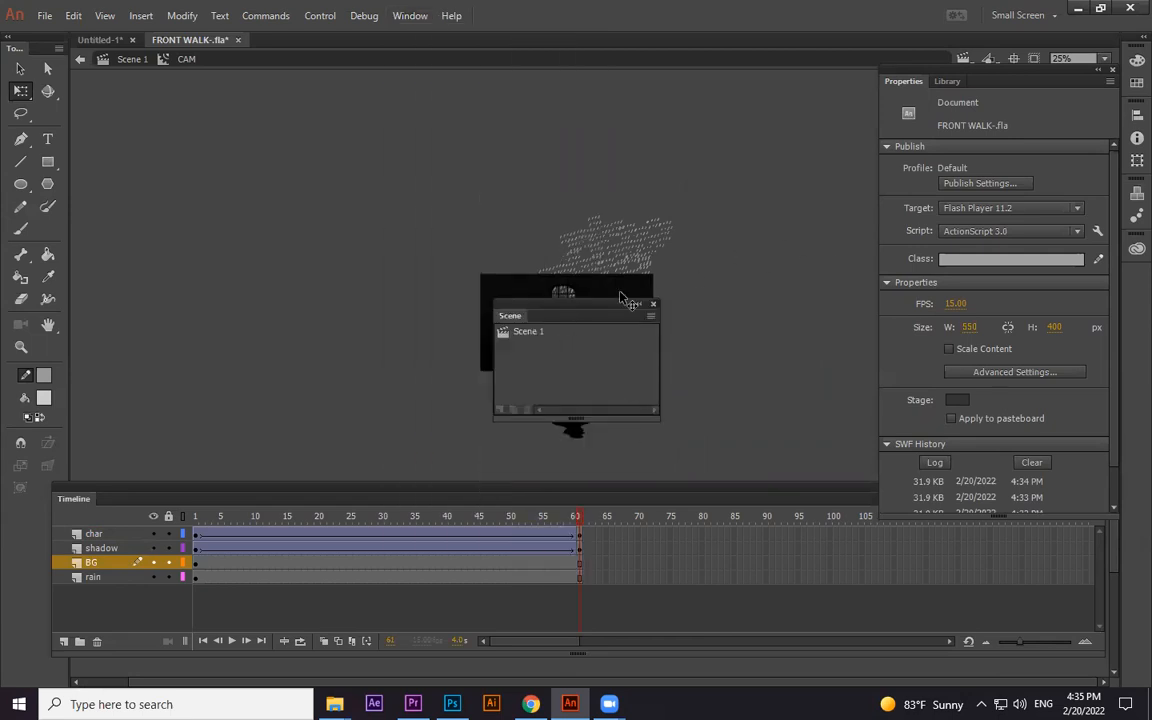
{"action": "left_click_drag", "start_coordinate": [580, 312], "coordinate": [909, 197]}
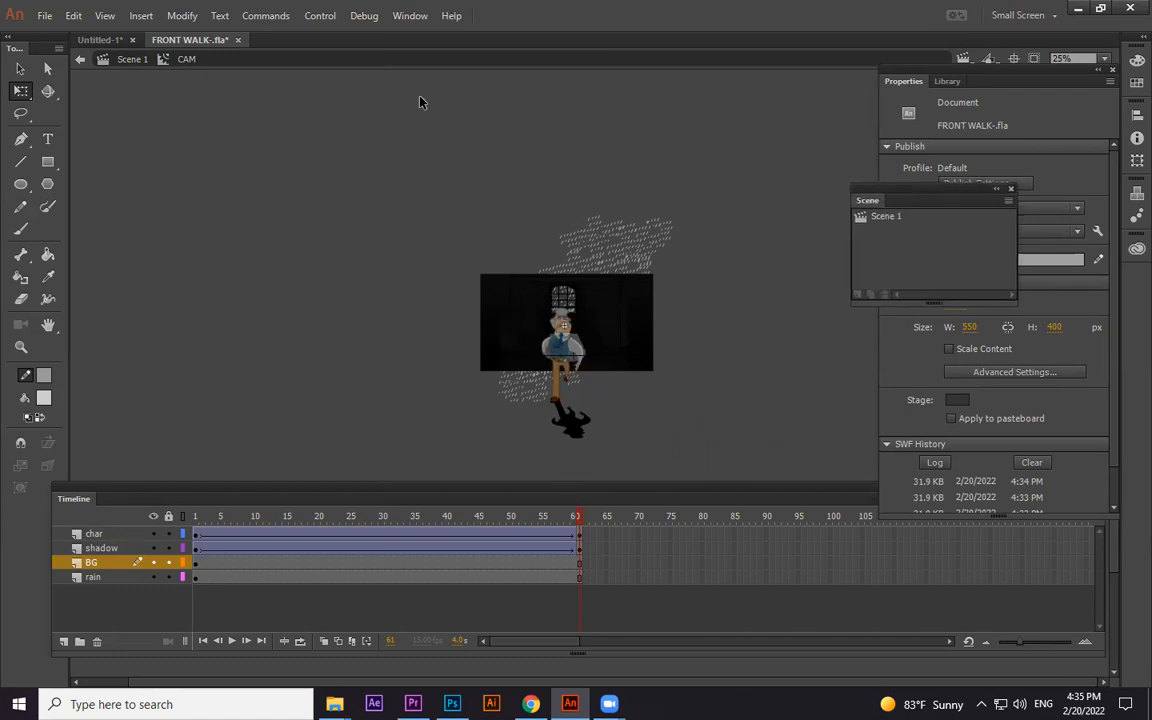
Return from the CAM clip to the main timeline and add a second scene
{"action": "left_click", "coordinate": [128, 59]}
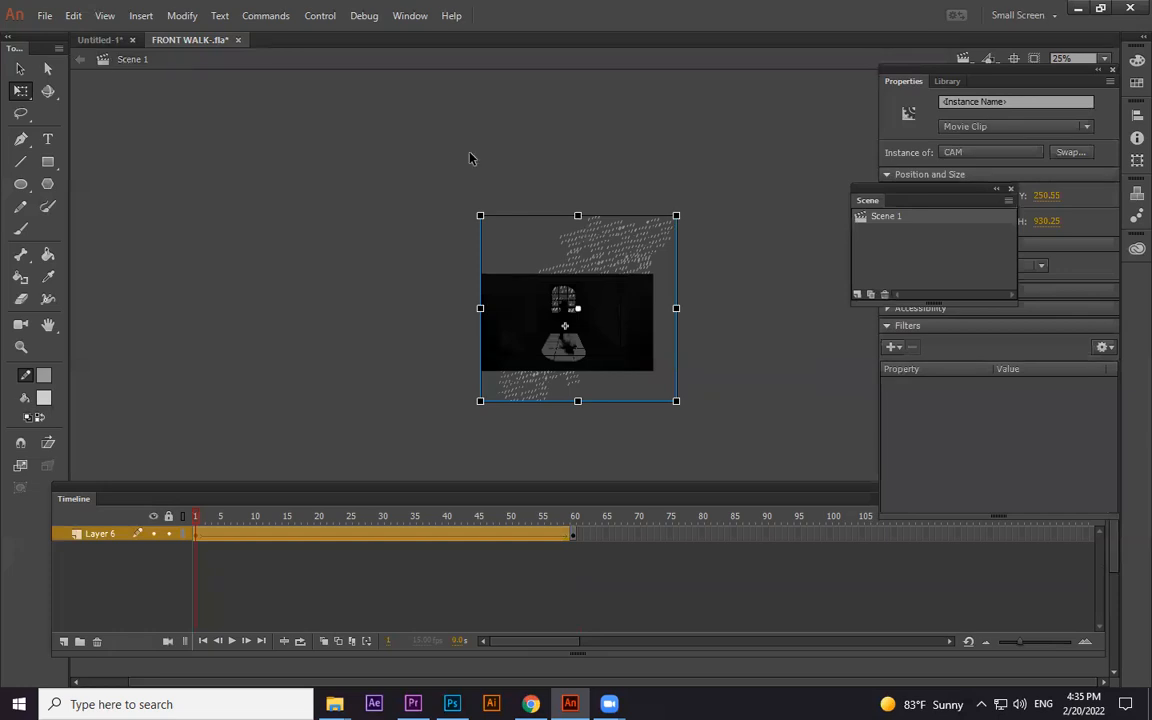
{"action": "left_click", "coordinate": [410, 15]}
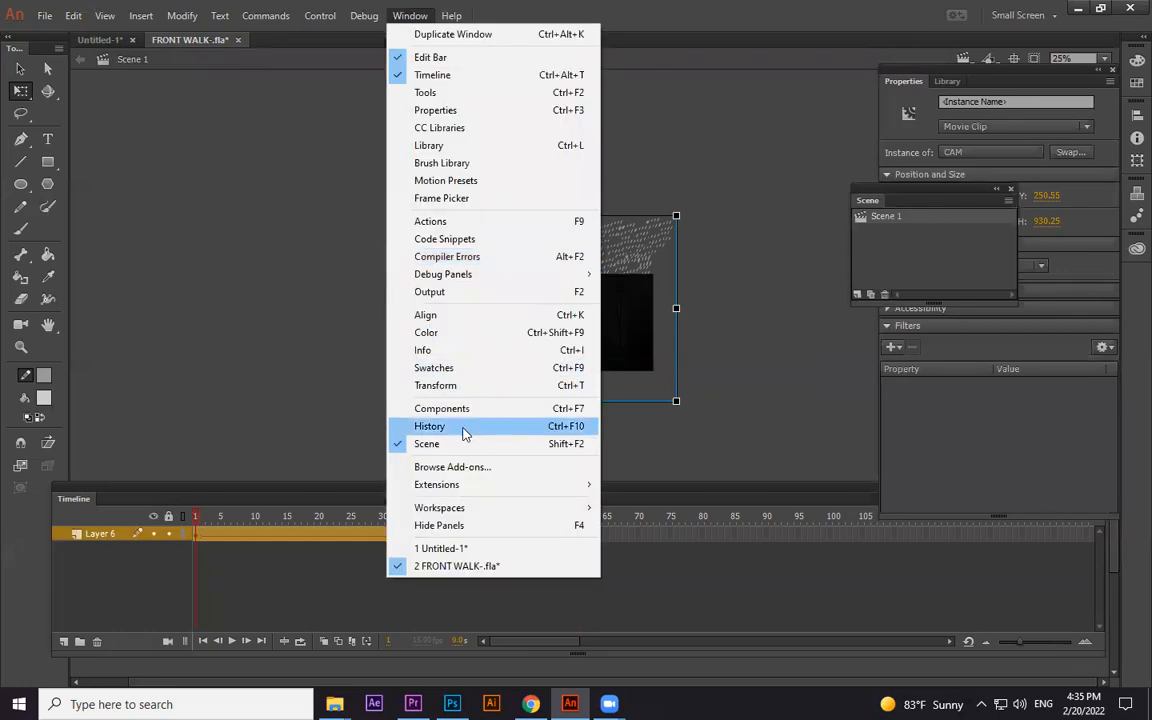
{"action": "left_click", "coordinate": [948, 238]}
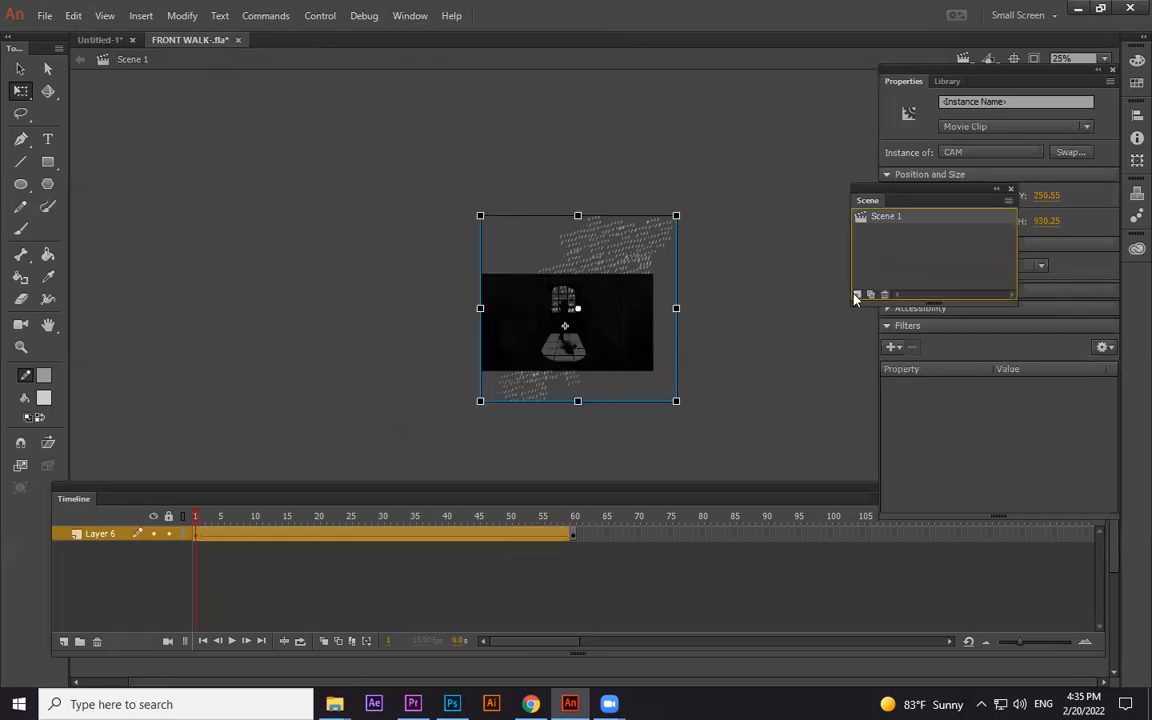
{"action": "left_click", "coordinate": [856, 296]}
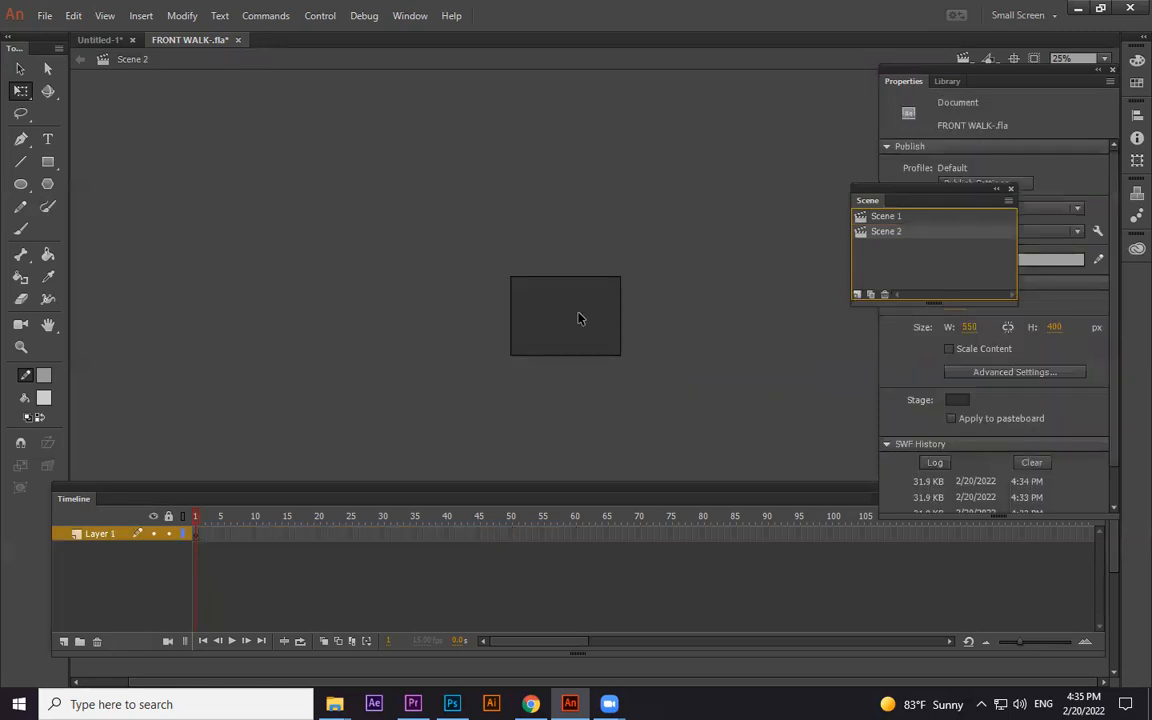
Set the stage colour to white
{"action": "left_click", "coordinate": [958, 401]}
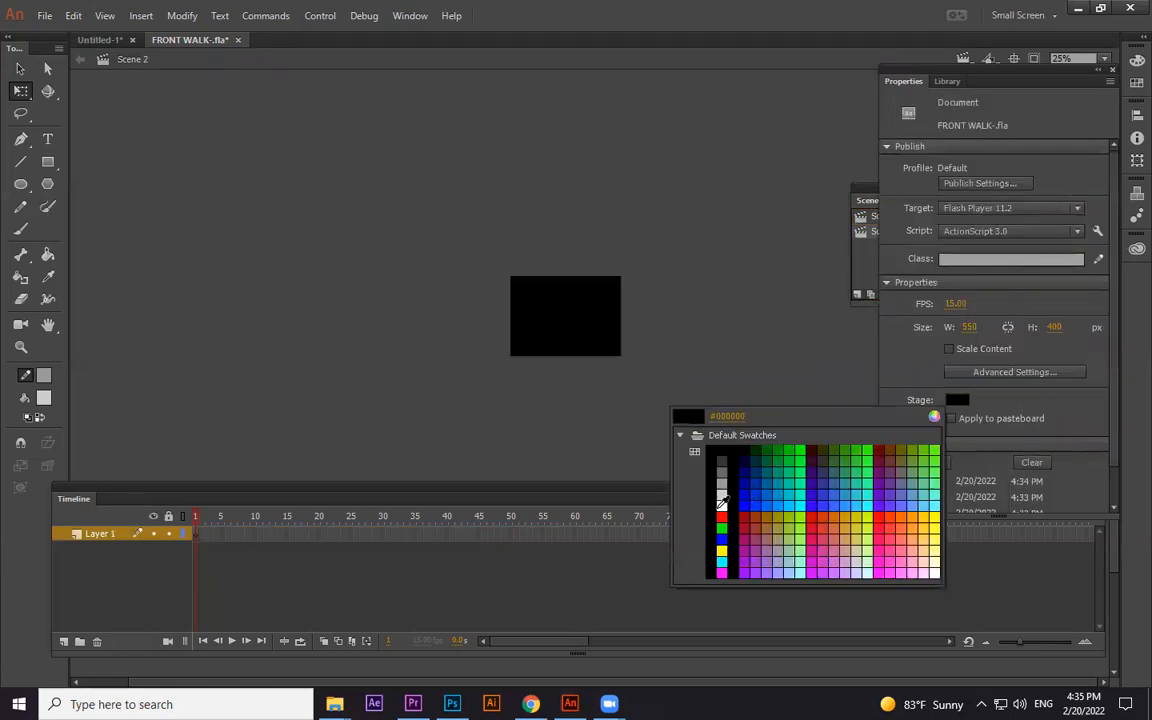
{"action": "left_click", "coordinate": [721, 505]}
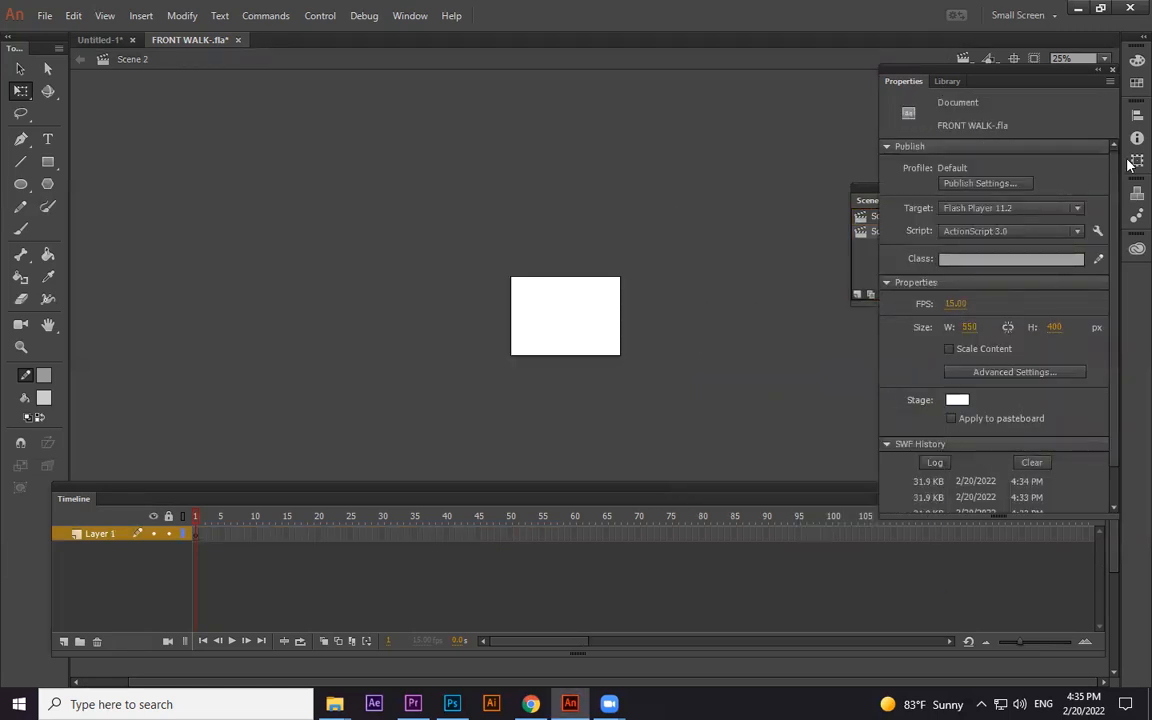
{"action": "left_click", "coordinate": [1078, 9]}
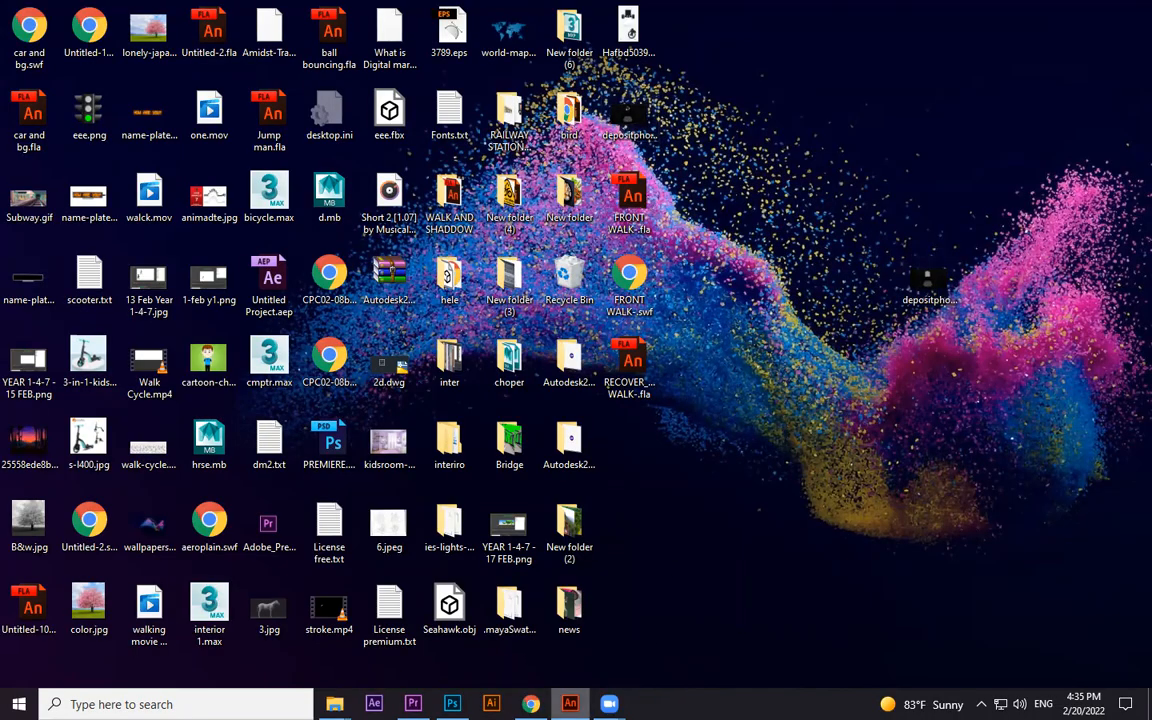
{"action": "left_click", "coordinate": [570, 704]}
Place the front walk clip from the library on Scene 2's stage and add a new layer above it
{"action": "key", "text": "ctrl+l"}
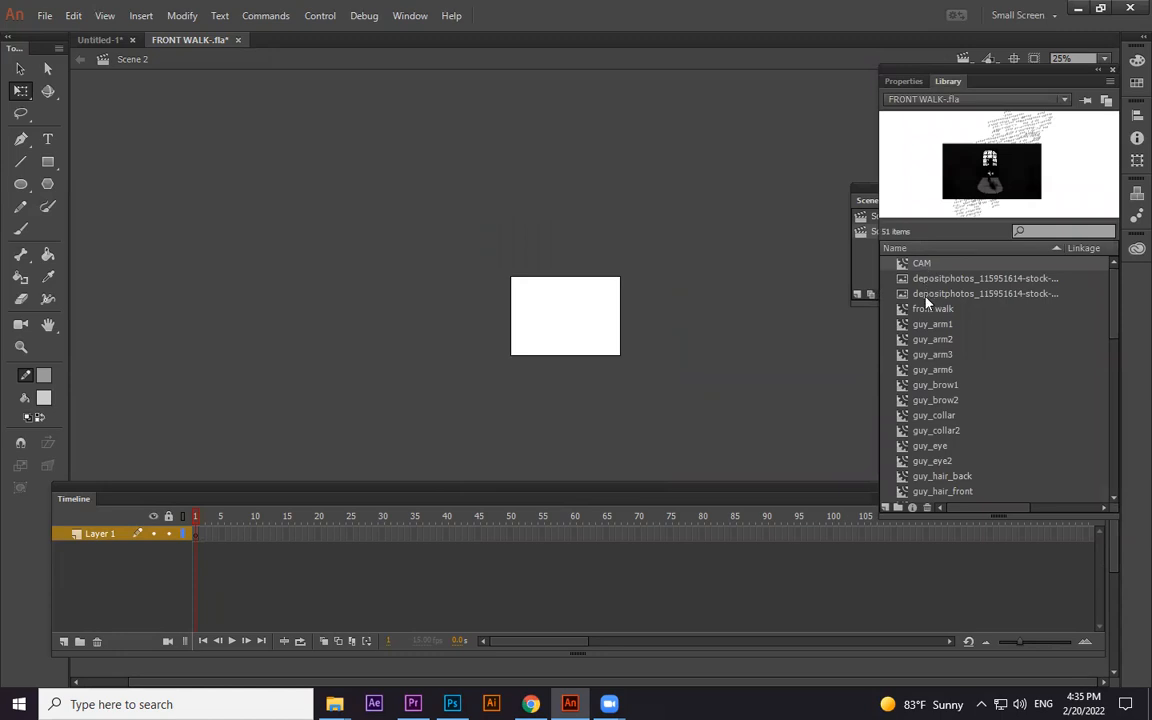
{"action": "left_click_drag", "start_coordinate": [930, 313], "coordinate": [607, 195]}
{"action": "left_click_drag", "start_coordinate": [565, 303], "coordinate": [581, 359]}
{"action": "left_click_drag", "start_coordinate": [625, 260], "coordinate": [571, 319]}
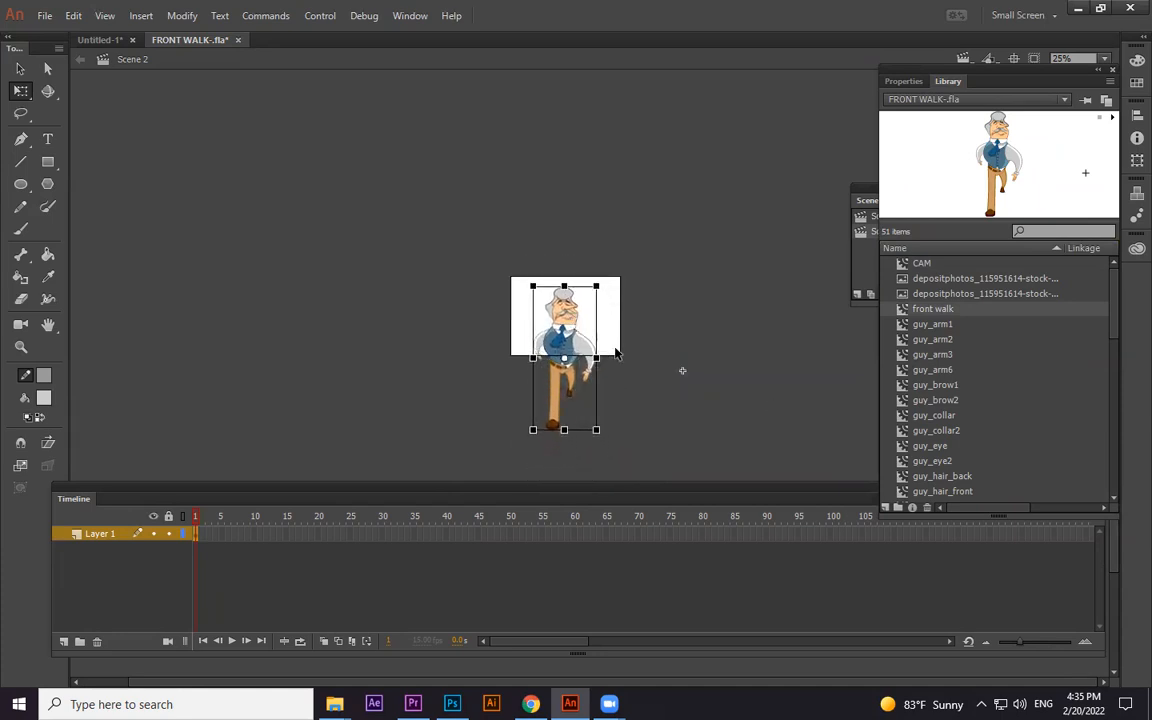
{"action": "left_click", "coordinate": [725, 310]}
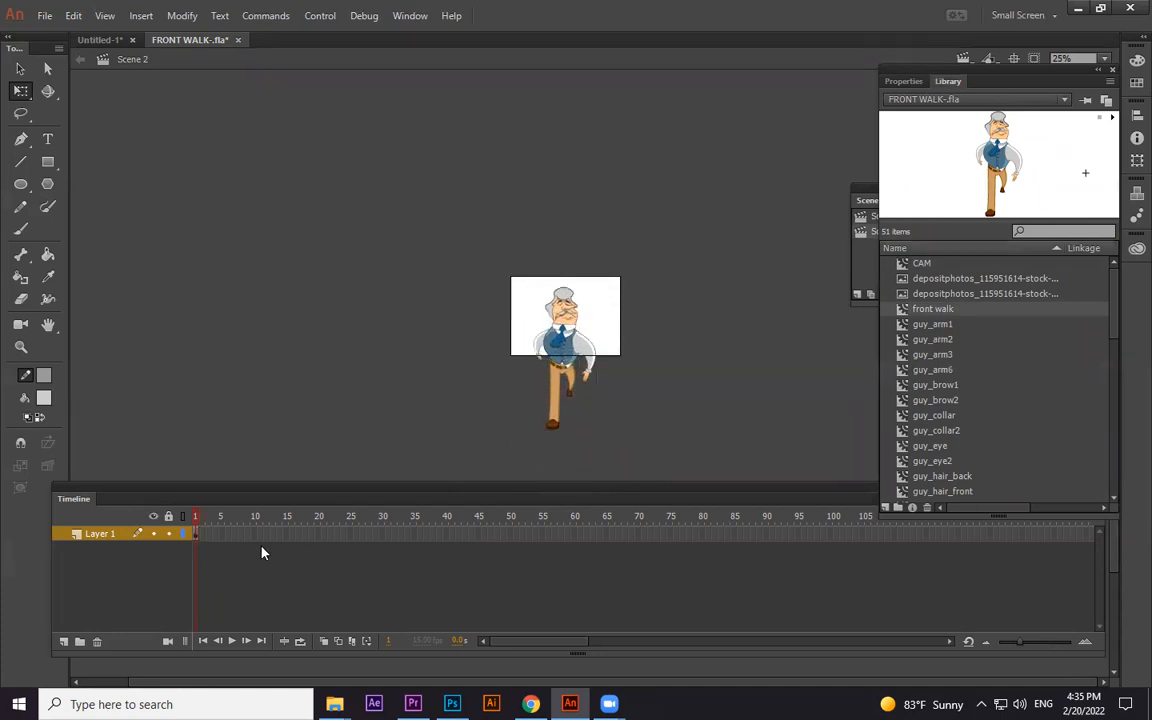
{"action": "left_click", "coordinate": [63, 641]}
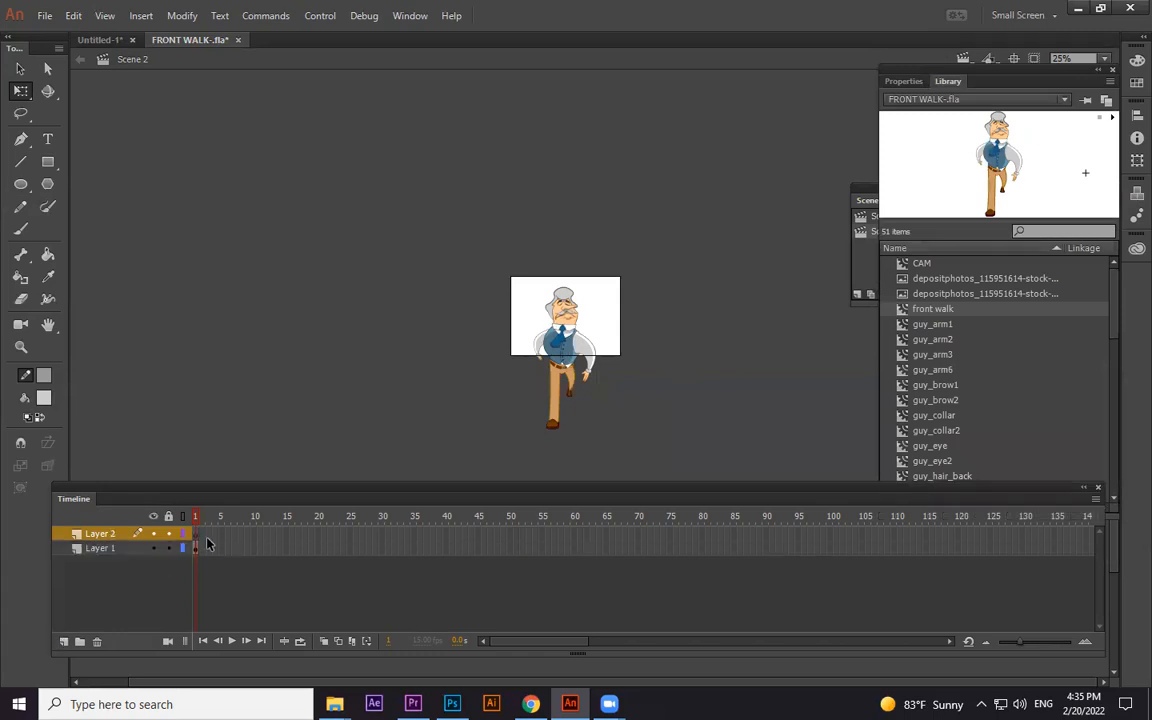
Try to import the Subway.gif desktop file onto Layer 2 of Scene 2, and undo the import
{"action": "left_click", "coordinate": [1078, 8]}
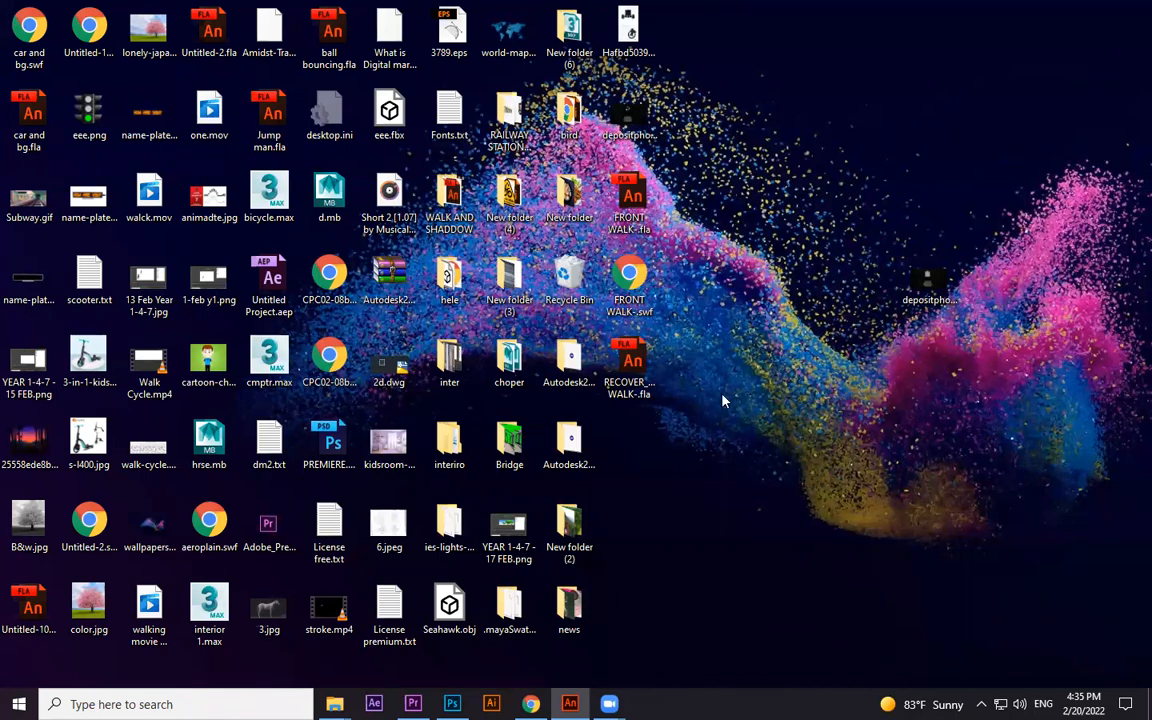
{"action": "left_click_drag", "start_coordinate": [45, 212], "coordinate": [589, 329]}
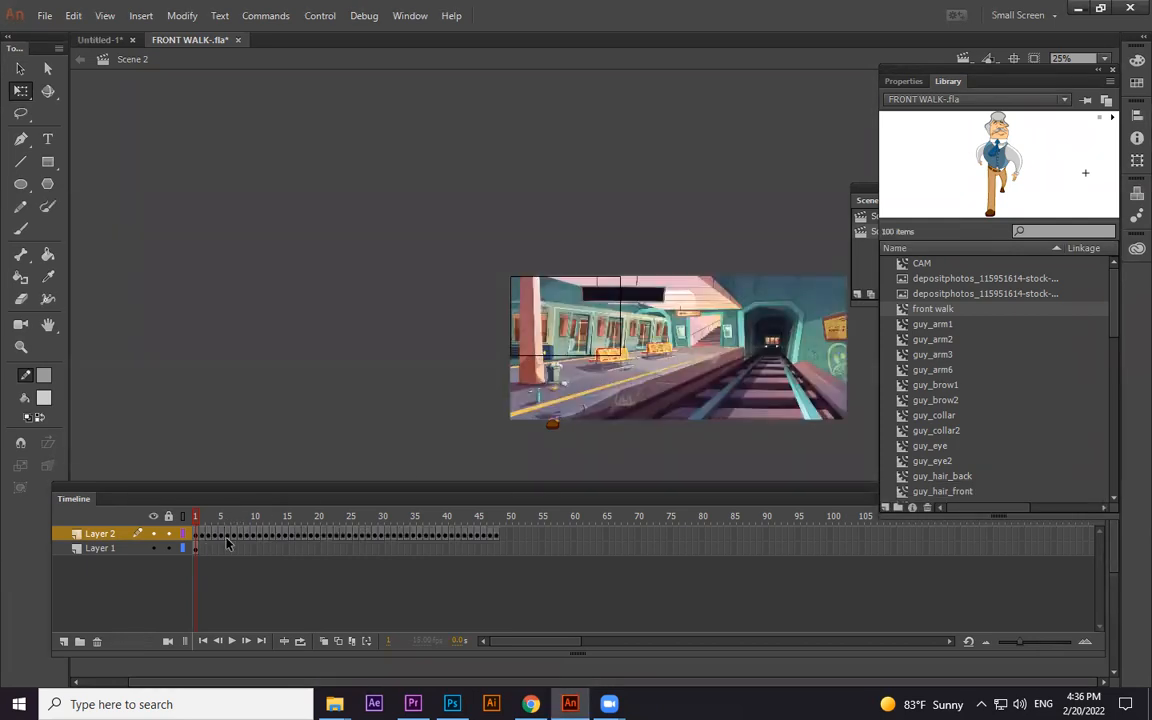
{"action": "key", "text": "ctrl+z"}
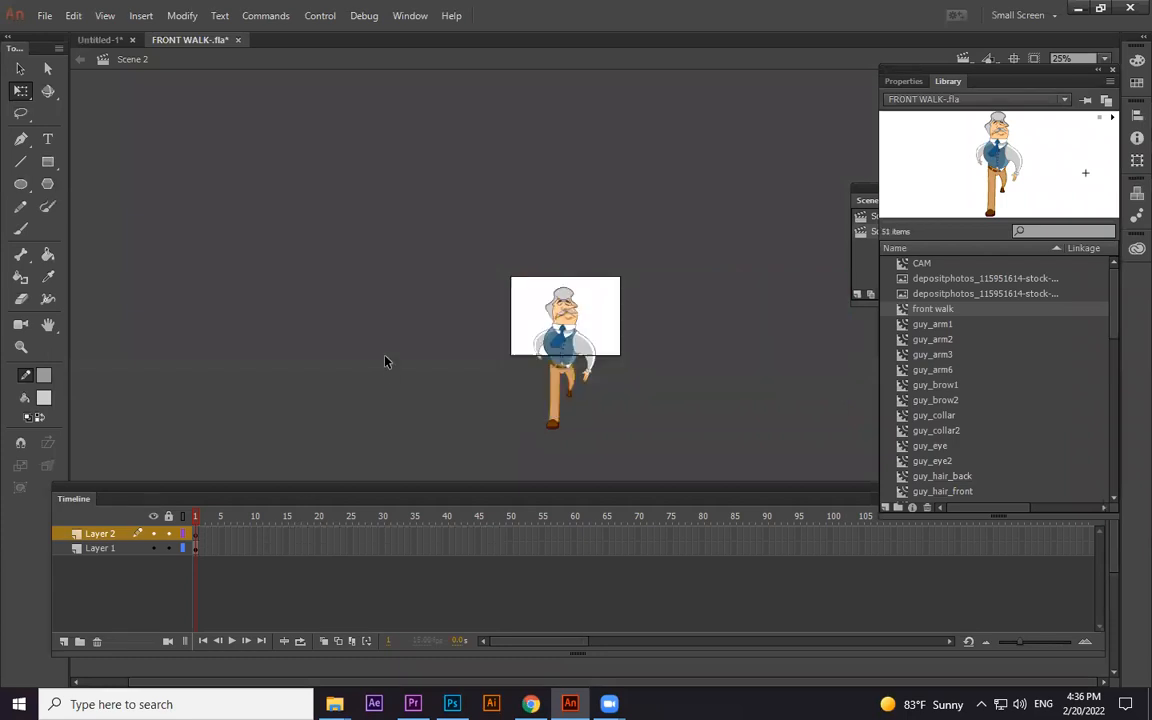
Toggle Layer 1's visibility off and on, and test the movie
{"action": "left_click", "coordinate": [153, 548]}
{"action": "left_click", "coordinate": [153, 548]}
{"action": "key", "text": "ctrl+Return"}
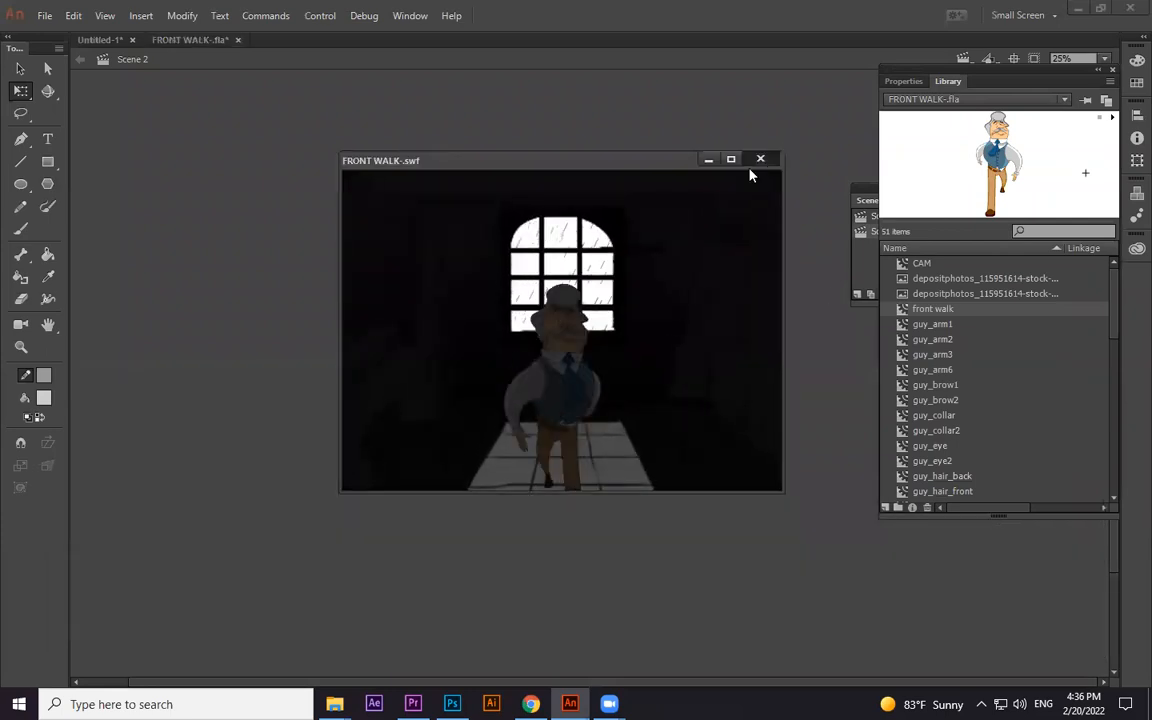
{"action": "left_click", "coordinate": [761, 158]}
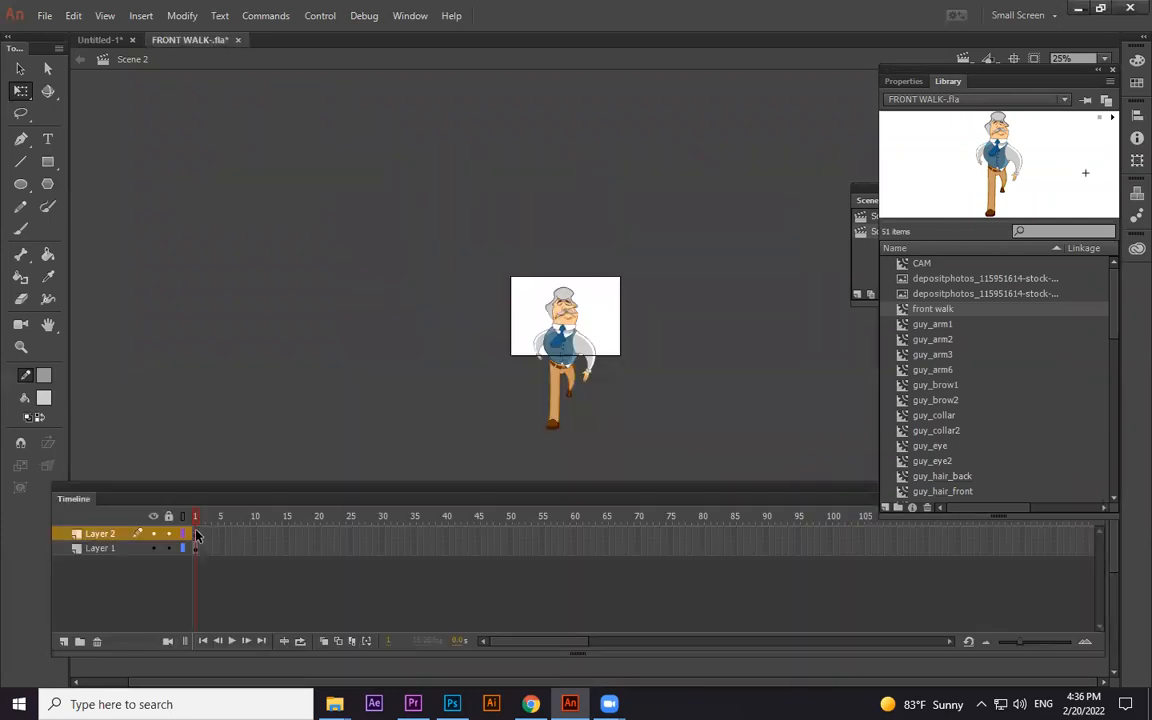
Import the sunset forest image from the desktop onto Layer 2 and move Layer 2 below Layer 1
{"action": "left_click", "coordinate": [1078, 8]}
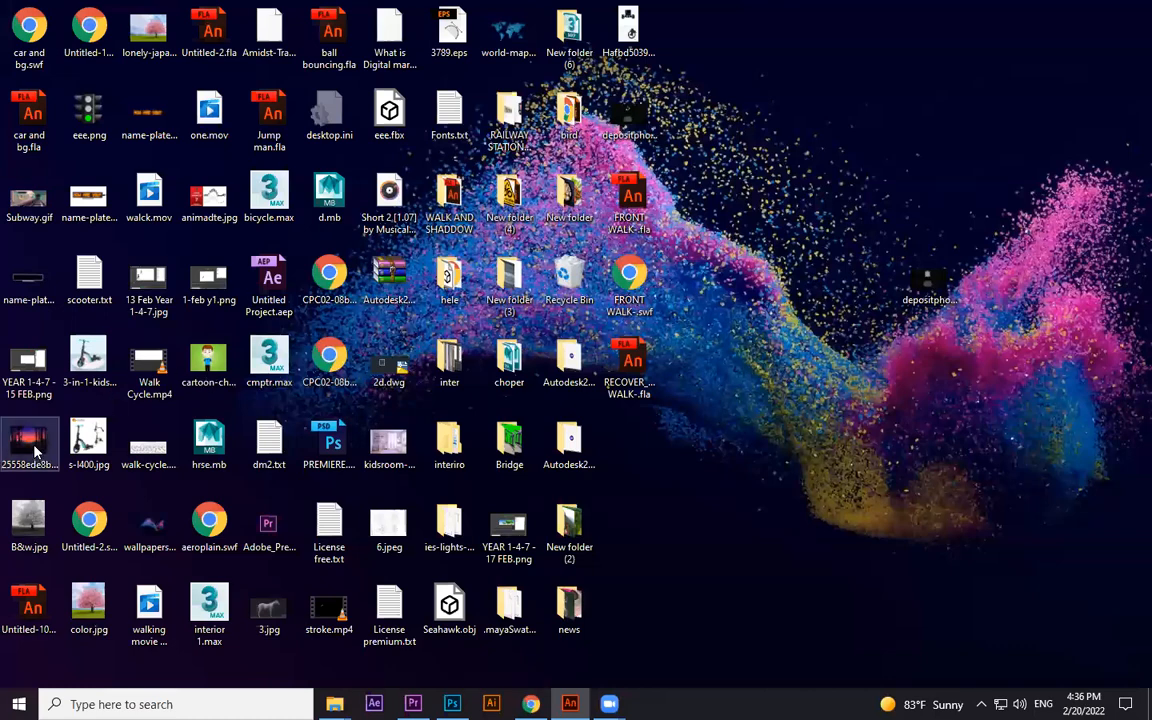
{"action": "left_click_drag", "start_coordinate": [31, 448], "coordinate": [654, 263]}
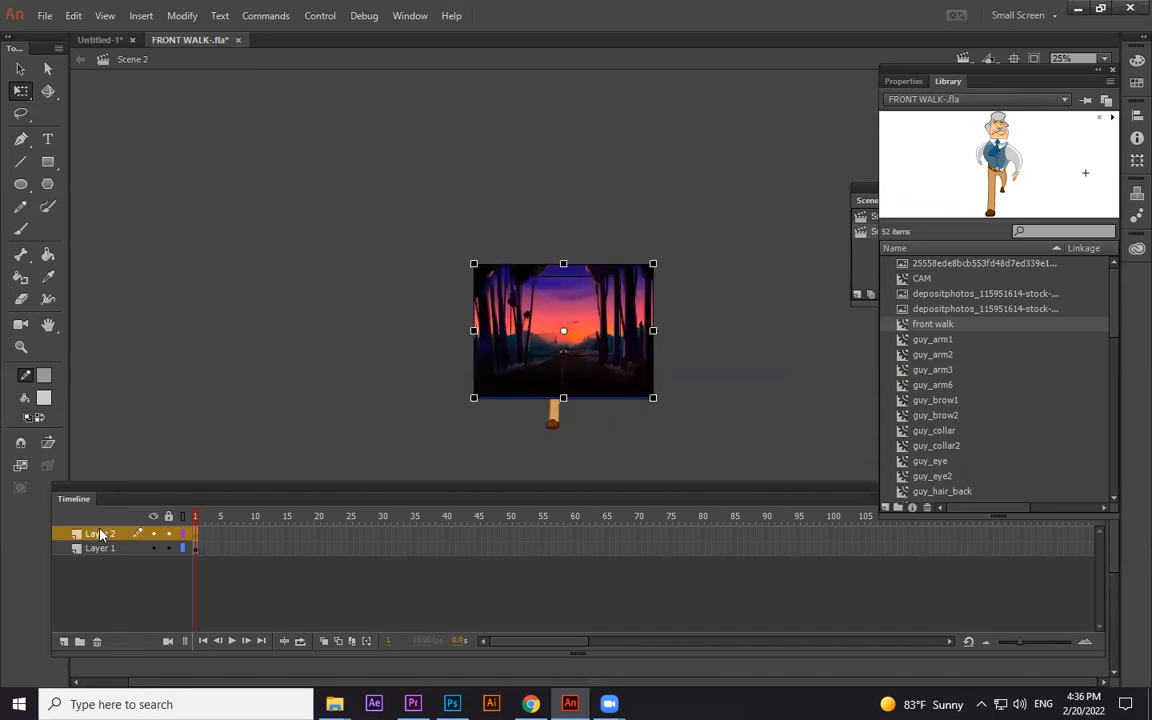
{"action": "left_click_drag", "start_coordinate": [100, 533], "coordinate": [105, 562]}
{"action": "key", "text": "ctrl+="}
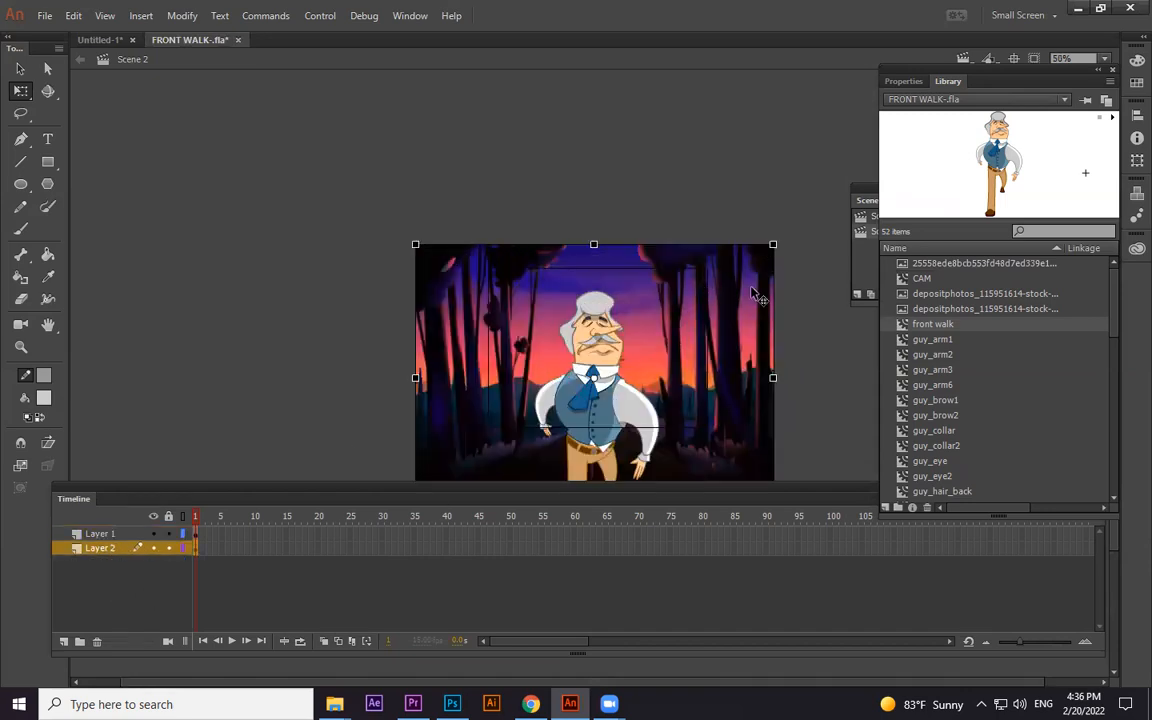
Reposition and resize the forest image so it covers the stage behind the man, undoing the last adjustment
{"action": "left_click_drag", "start_coordinate": [768, 310], "coordinate": [761, 275]}
{"action": "key", "text": "ctrl+-"}
{"action": "left_click_drag", "start_coordinate": [684, 327], "coordinate": [717, 301]}
{"action": "mouse_move", "coordinate": [686, 356]}
{"action": "left_mouse_down"}
{"action": "mouse_move", "coordinate": [691, 320]}
{"action": "mouse_move", "coordinate": [683, 346]}
{"action": "left_mouse_up"}
{"action": "left_click_drag", "start_coordinate": [711, 267], "coordinate": [694, 290]}
{"action": "left_click_drag", "start_coordinate": [681, 356], "coordinate": [650, 334]}
{"action": "key", "text": "ctrl+z"}
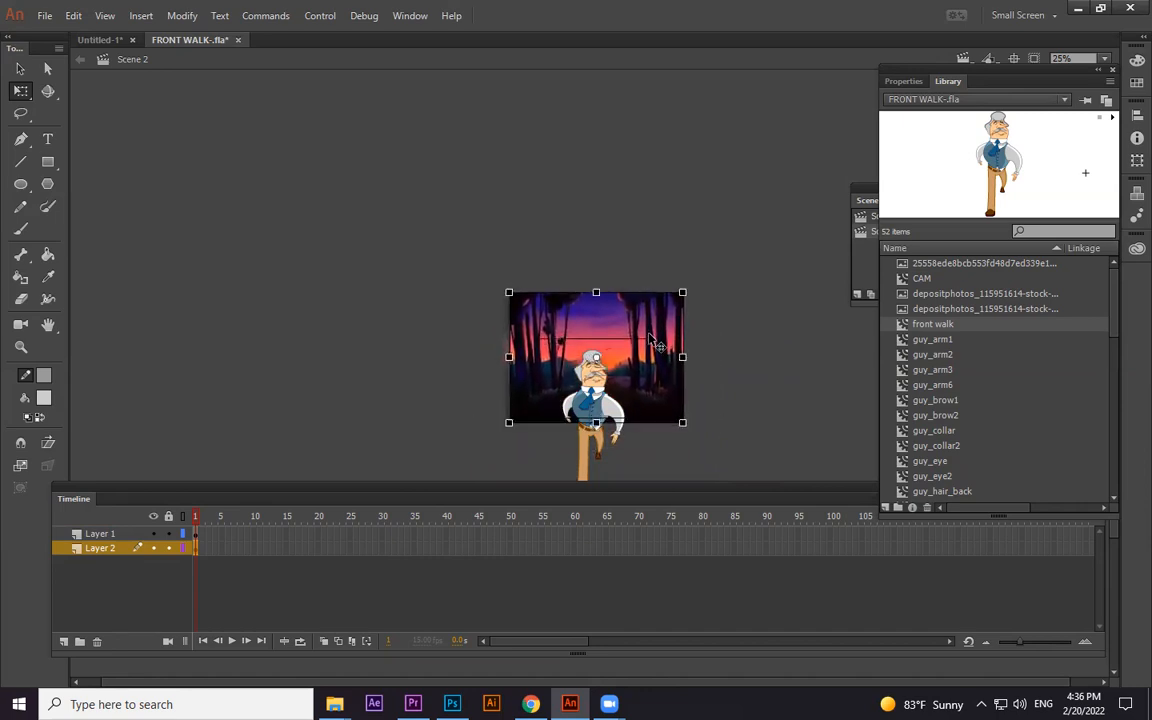
Add keyframes at frame 60 on both layers and create a classic tween on Layer 2
{"action": "left_click", "coordinate": [574, 535]}
{"action": "key", "text": "F5"}
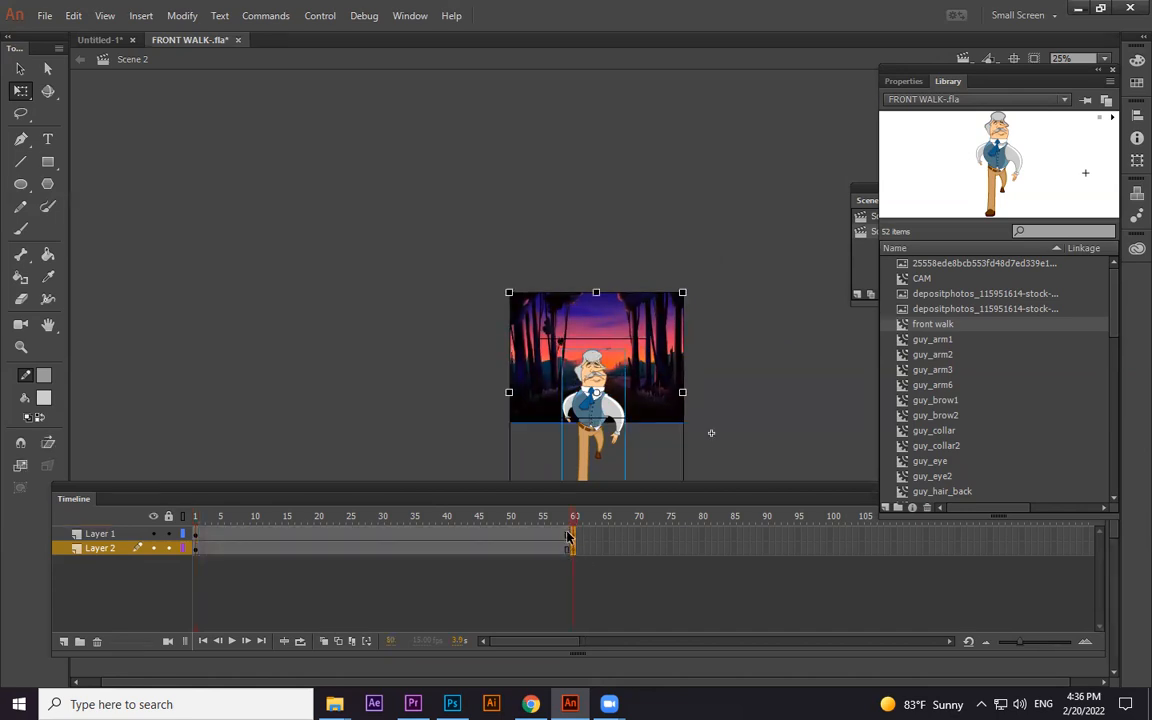
{"action": "left_click", "coordinate": [541, 535]}
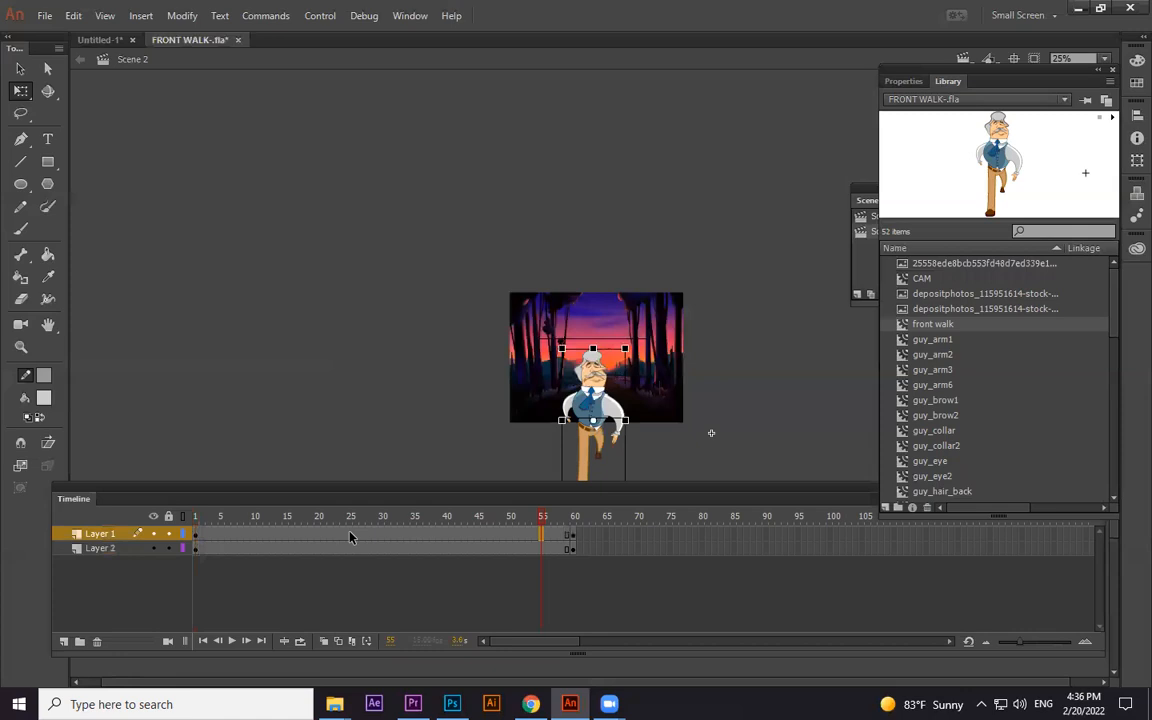
{"action": "right_click", "coordinate": [326, 549]}
{"action": "left_click", "coordinate": [356, 129]}
Enlarge the forest background at frame 60 and scale it down slightly at frame 1
{"action": "left_click", "coordinate": [573, 549]}
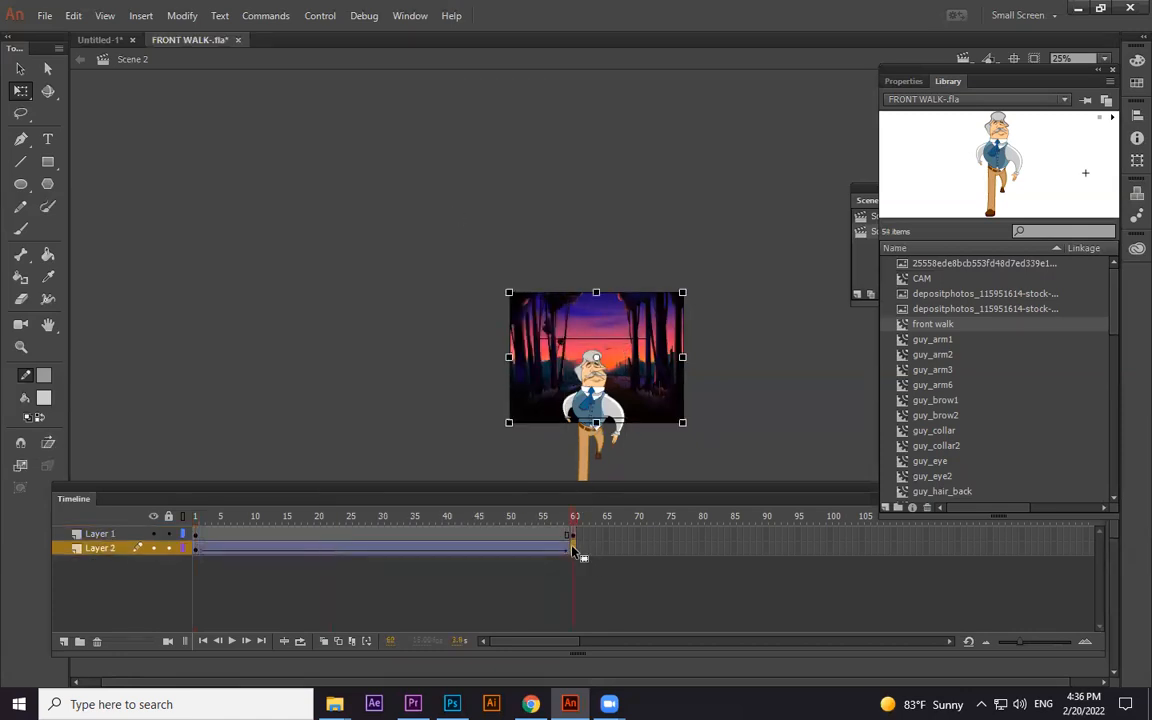
{"action": "left_click_drag", "start_coordinate": [682, 293], "coordinate": [706, 272]}
{"action": "left_click_drag", "start_coordinate": [548, 521], "coordinate": [113, 519]}
{"action": "left_click", "coordinate": [676, 322]}
{"action": "left_click_drag", "start_coordinate": [683, 292], "coordinate": [679, 293]}
{"action": "mouse_move", "coordinate": [210, 515]}
{"action": "left_mouse_down"}
{"action": "mouse_move", "coordinate": [190, 516]}
{"action": "mouse_move", "coordinate": [527, 516]}
{"action": "mouse_move", "coordinate": [193, 516]}
{"action": "left_mouse_up"}
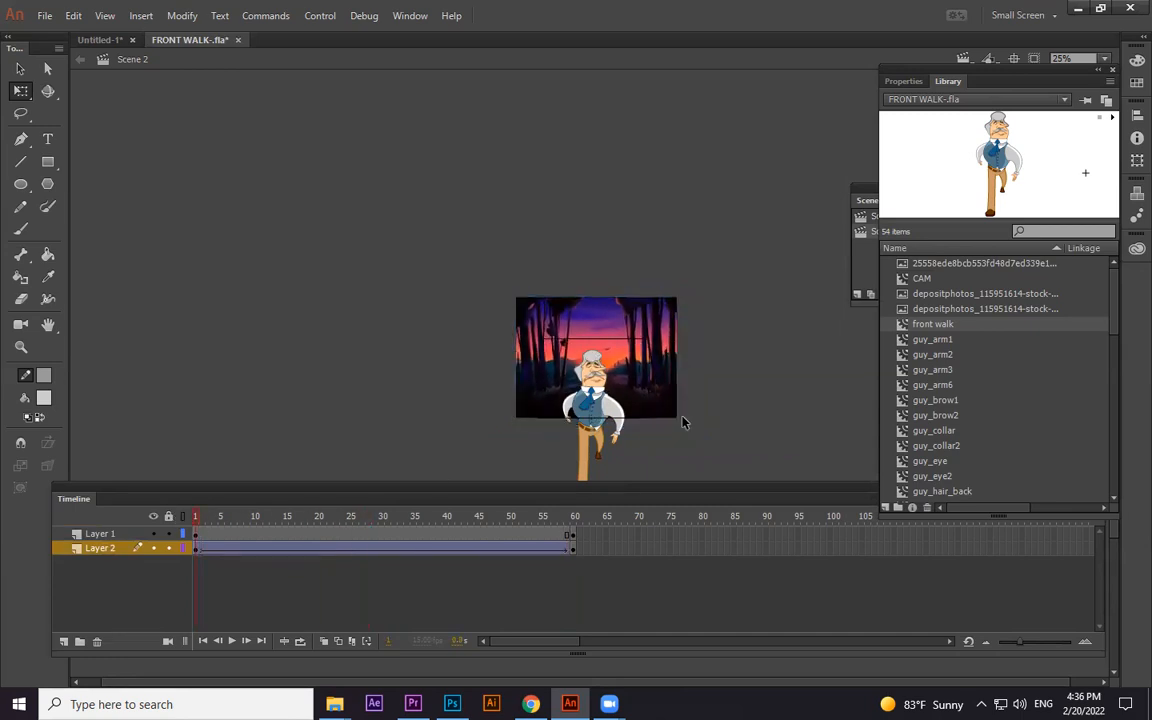
Create a classic tween on the man's layer, Layer 1
{"action": "right_click", "coordinate": [257, 539]}
{"action": "left_click", "coordinate": [330, 116]}
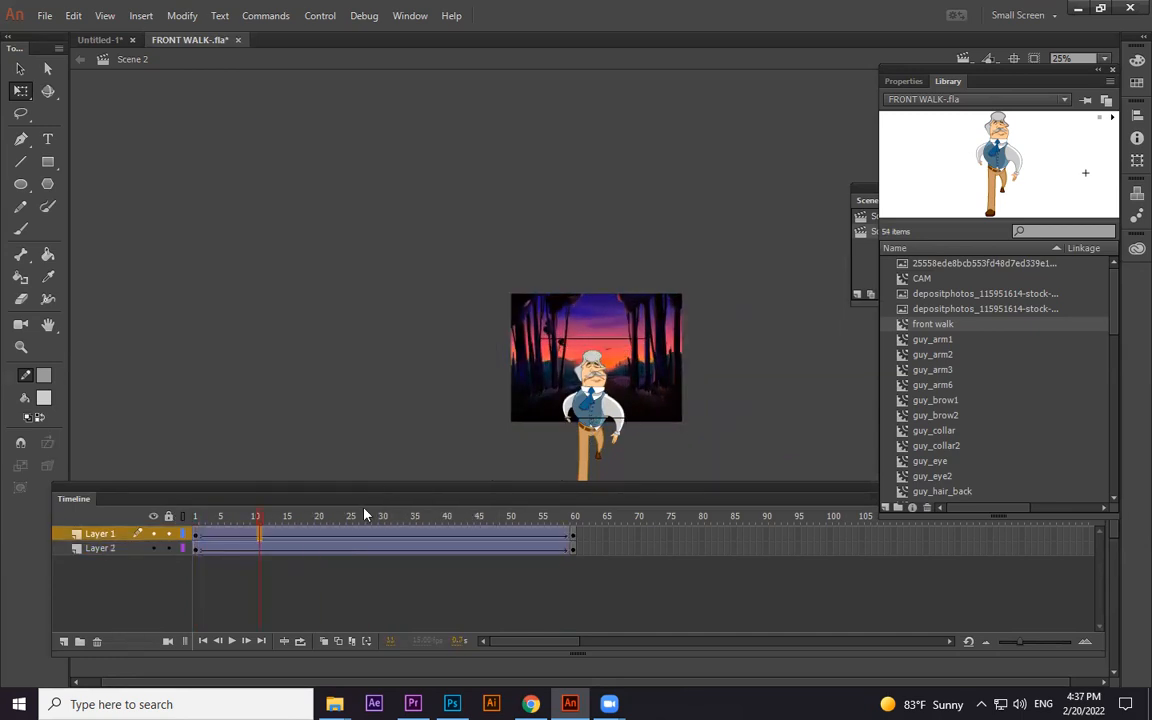
Apply a Brightness colour effect of -42% to the man at frame 1 of Layer 1
{"action": "left_click", "coordinate": [198, 541]}
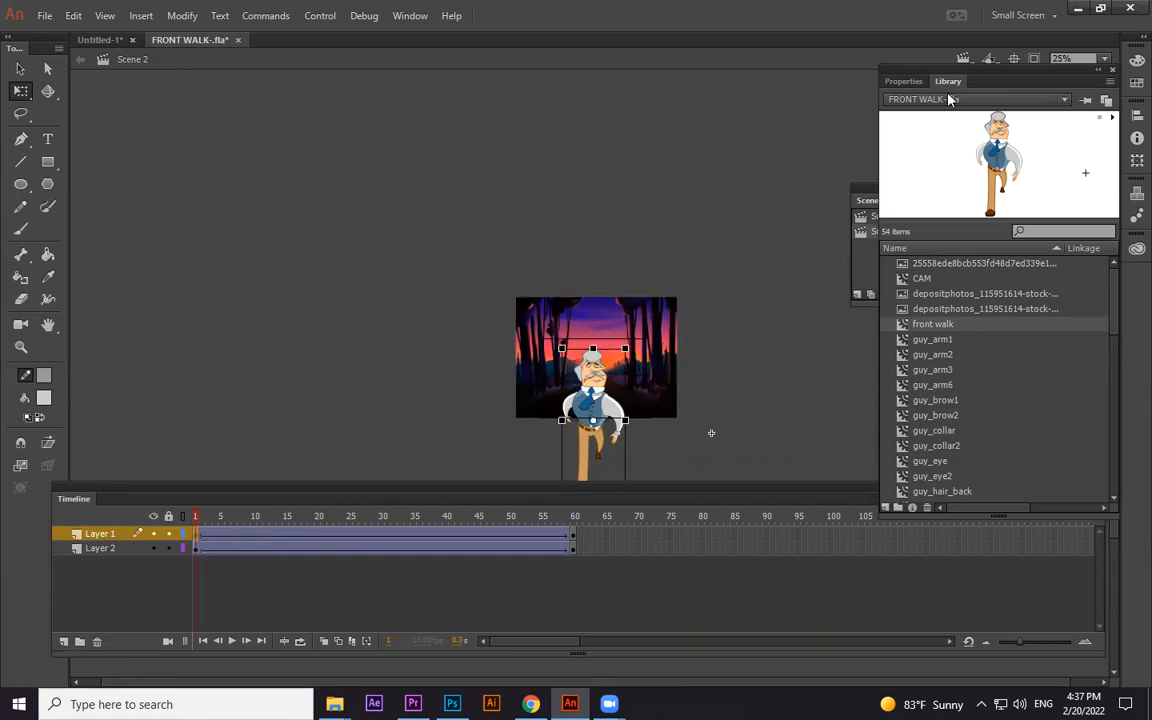
{"action": "left_click", "coordinate": [903, 81]}
{"action": "left_click", "coordinate": [986, 257]}
{"action": "left_click", "coordinate": [986, 257]}
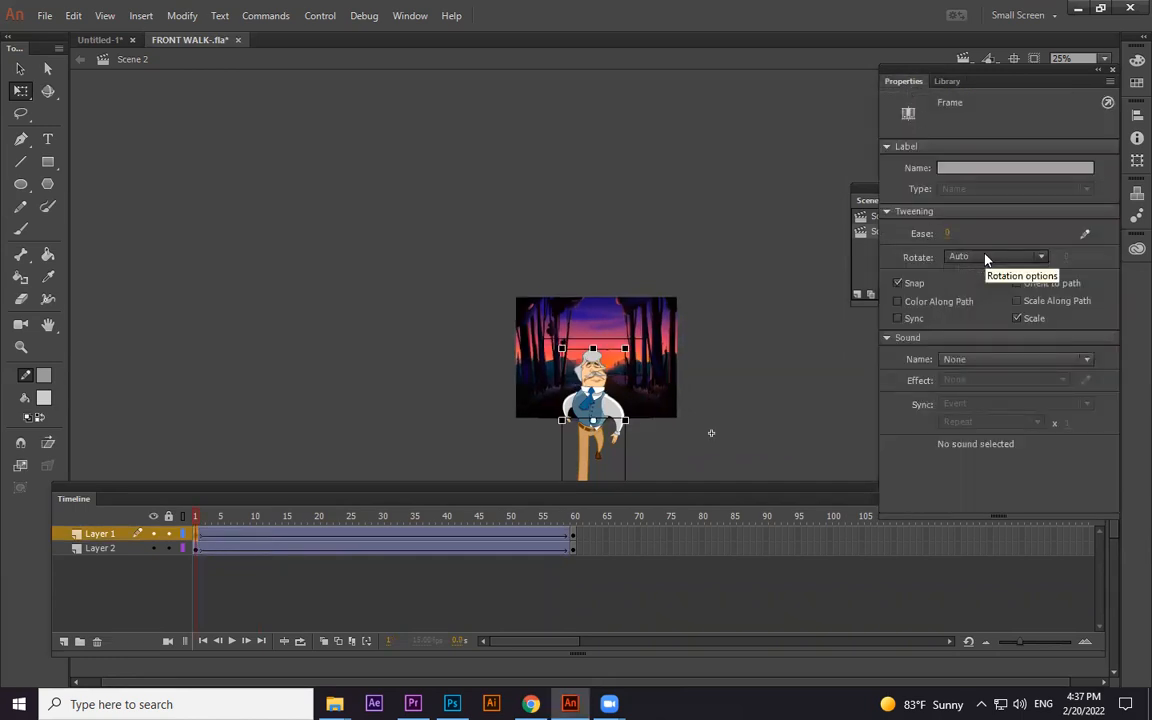
{"action": "left_click", "coordinate": [612, 400]}
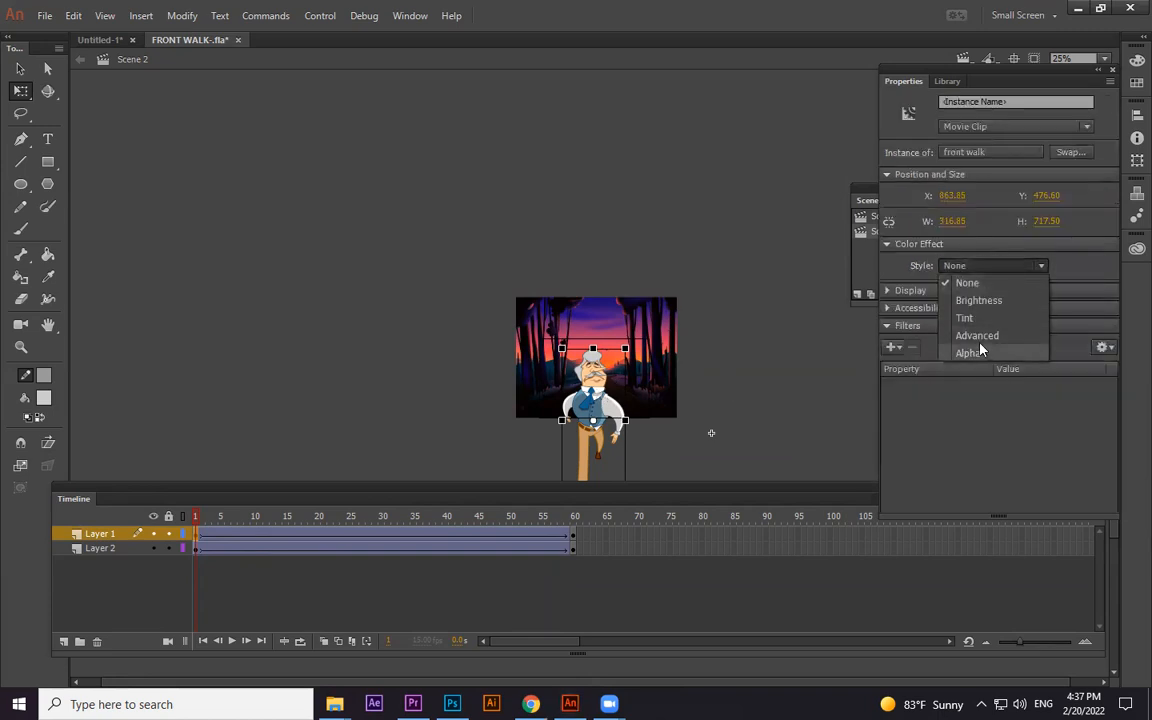
{"action": "left_click", "coordinate": [986, 301]}
Try a Tint colour effect on the man and preview red as the tint colour
{"action": "left_click", "coordinate": [980, 266]}
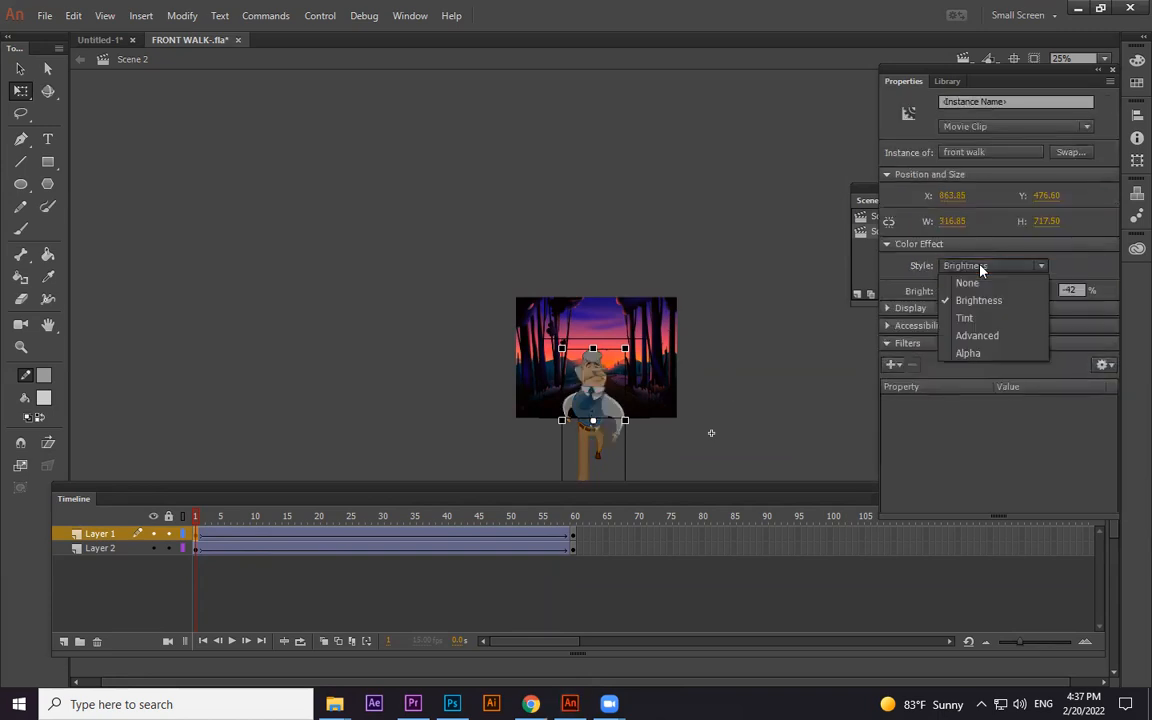
{"action": "left_click", "coordinate": [975, 320]}
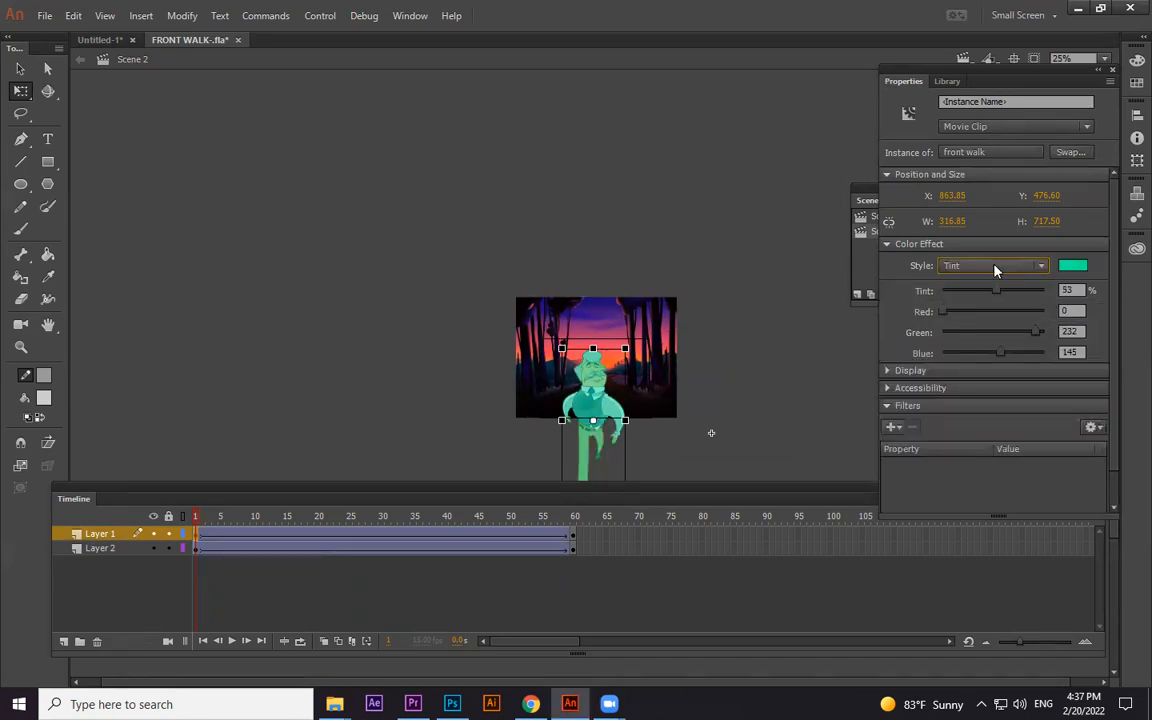
{"action": "left_click", "coordinate": [1073, 266]}
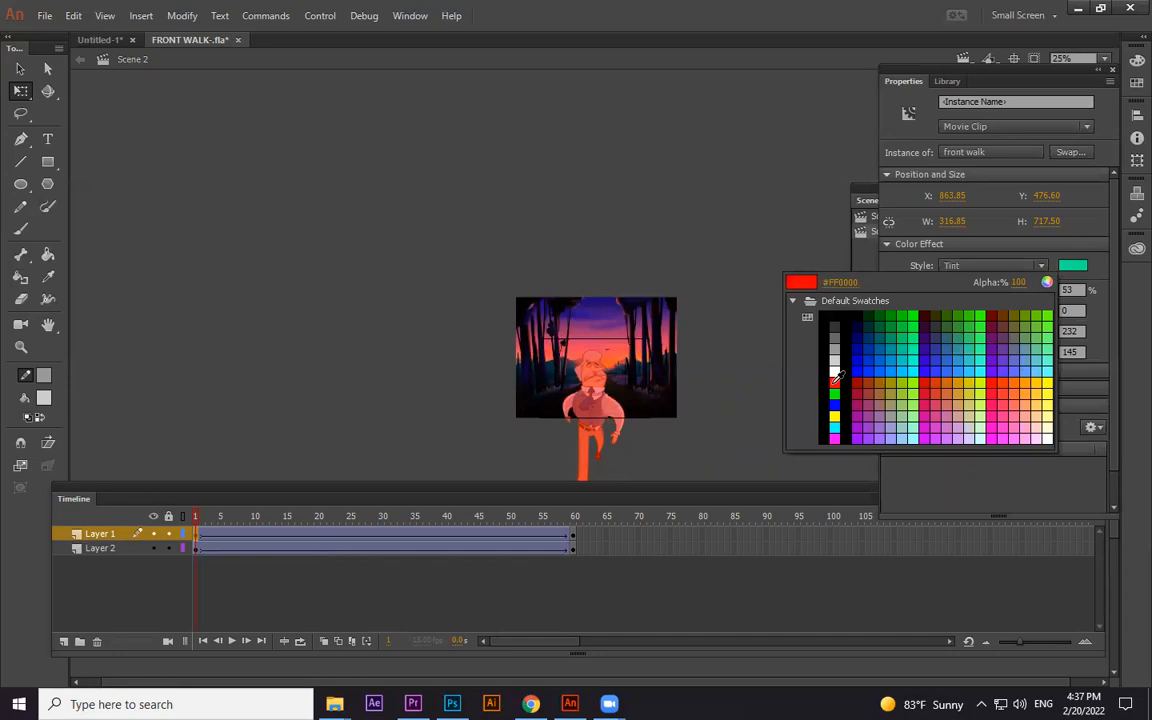
{"action": "key", "text": "Escape"}
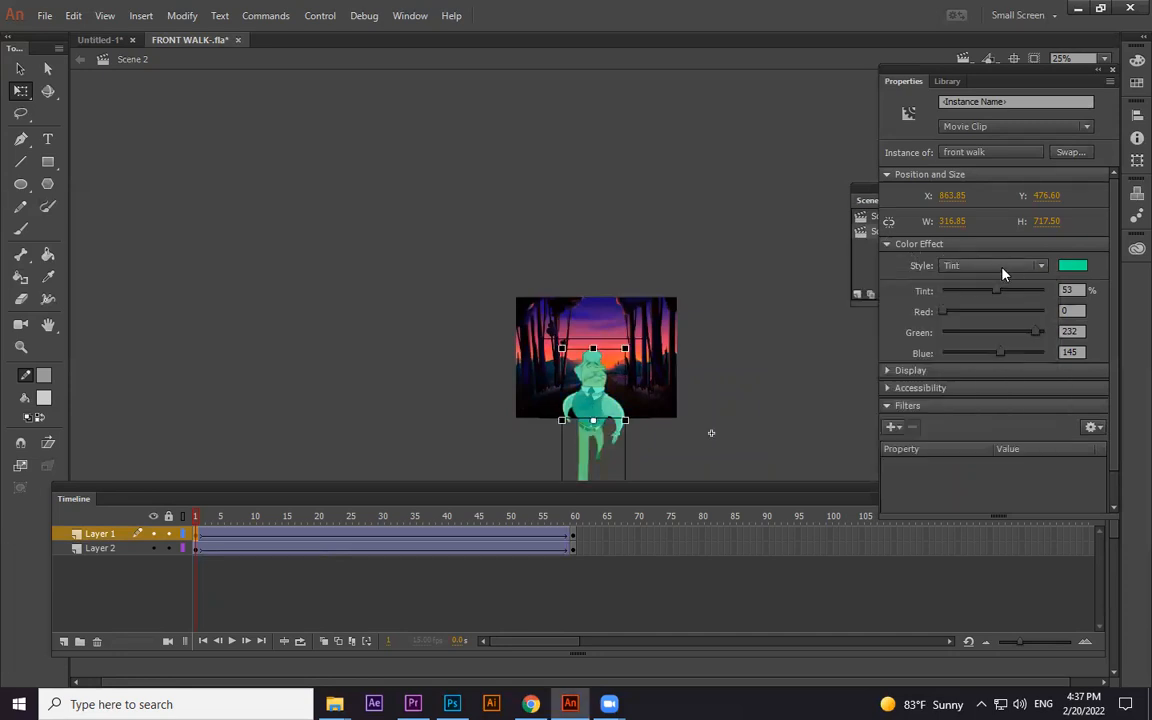
Switch the man's colour effect to Brightness at -27% and deselect him
{"action": "left_click", "coordinate": [1003, 272]}
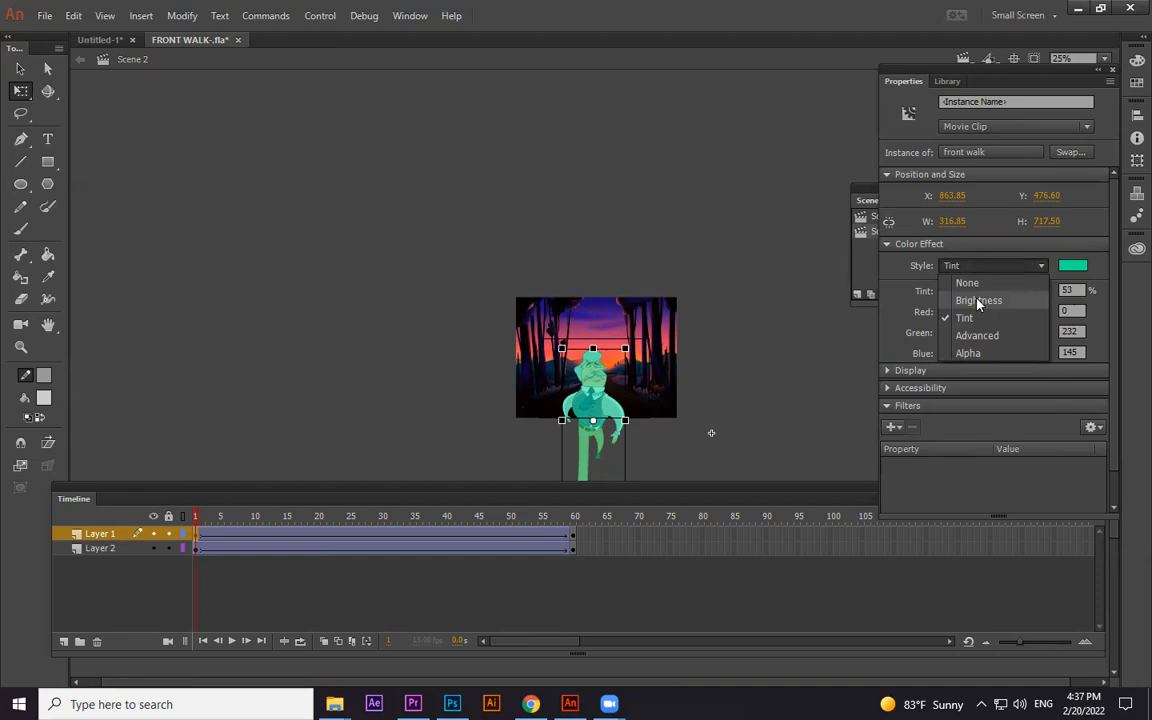
{"action": "left_click", "coordinate": [979, 304]}
{"action": "mouse_move", "coordinate": [967, 291]}
{"action": "left_mouse_down"}
{"action": "mouse_move", "coordinate": [949, 337]}
{"action": "mouse_move", "coordinate": [967, 296]}
{"action": "mouse_move", "coordinate": [984, 291]}
{"action": "left_mouse_up"}
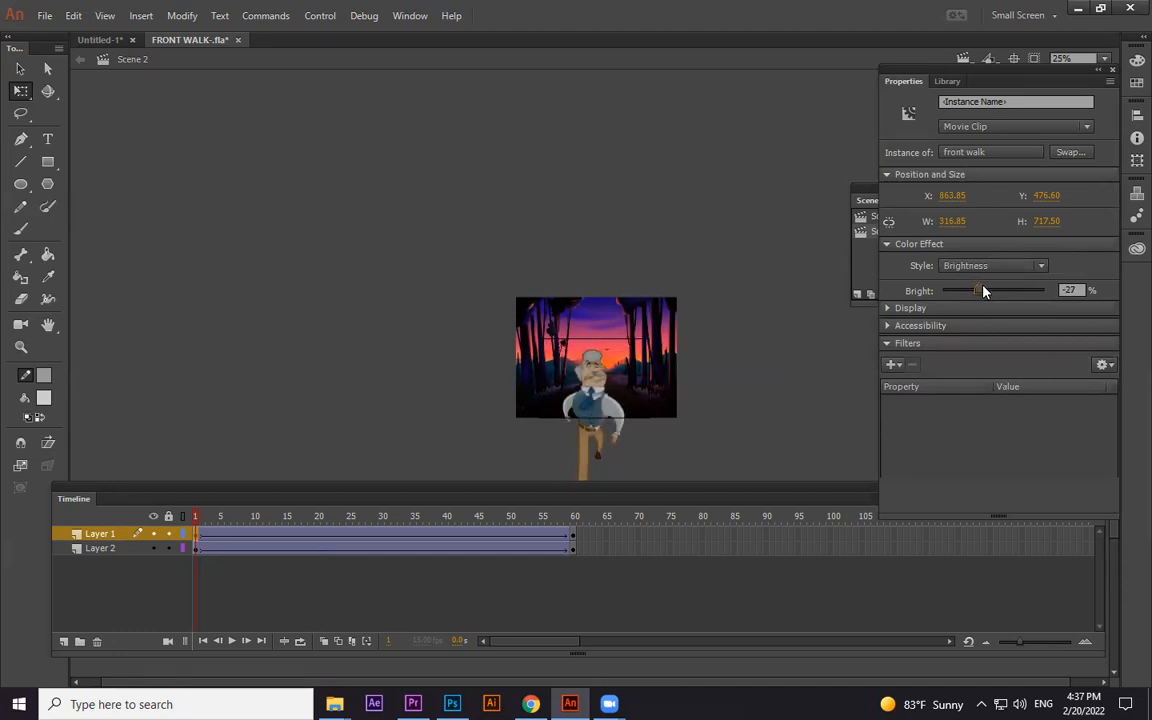
{"action": "left_click", "coordinate": [771, 381]}
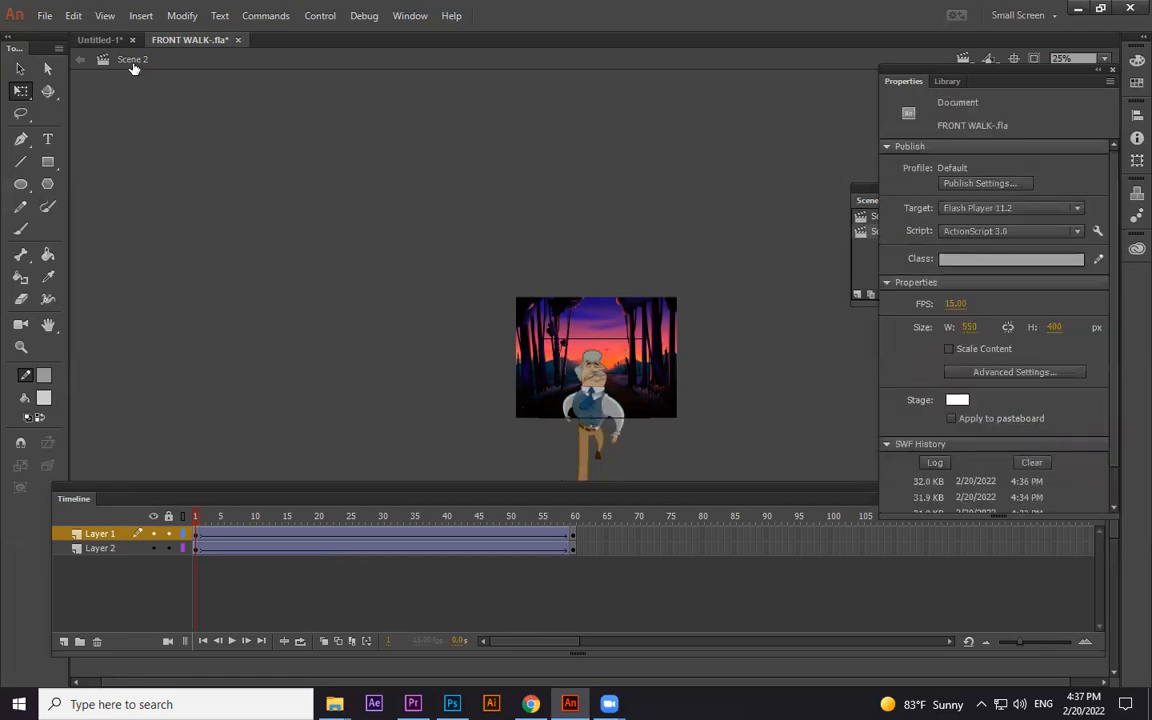
Move the scene list to a clearer spot and switch between Scene 1 and Scene 2 to compare them
{"action": "left_click", "coordinate": [863, 243]}
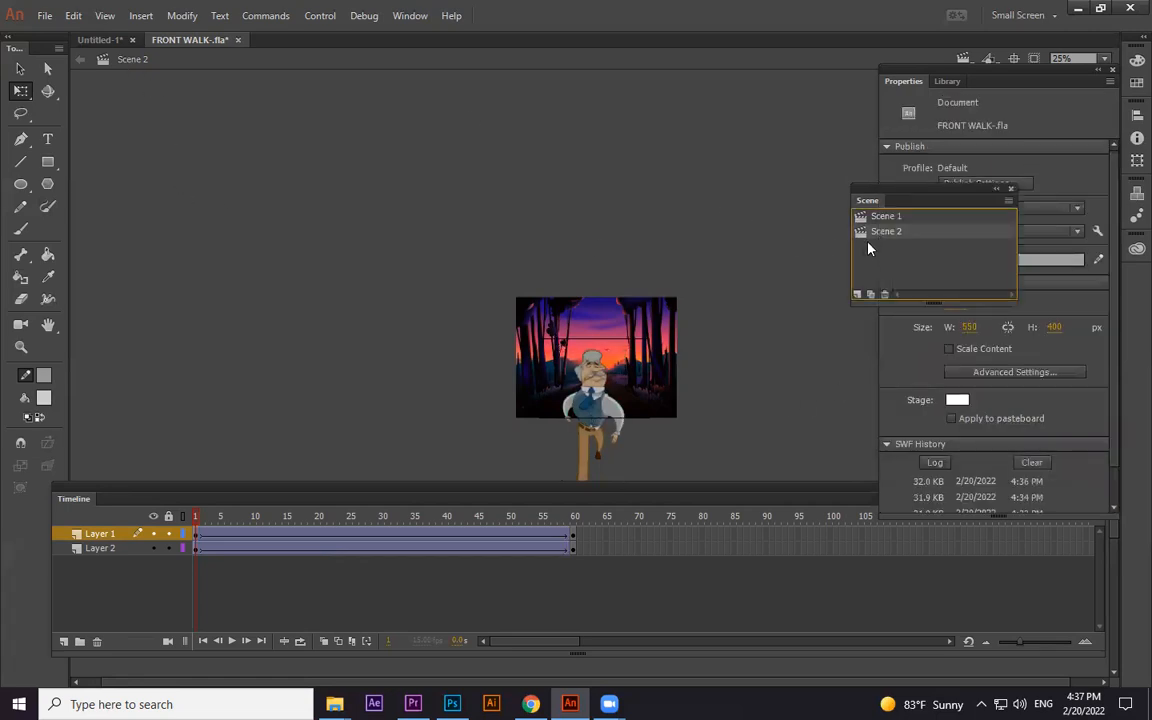
{"action": "double_click", "coordinate": [880, 216]}
{"action": "double_click", "coordinate": [883, 232]}
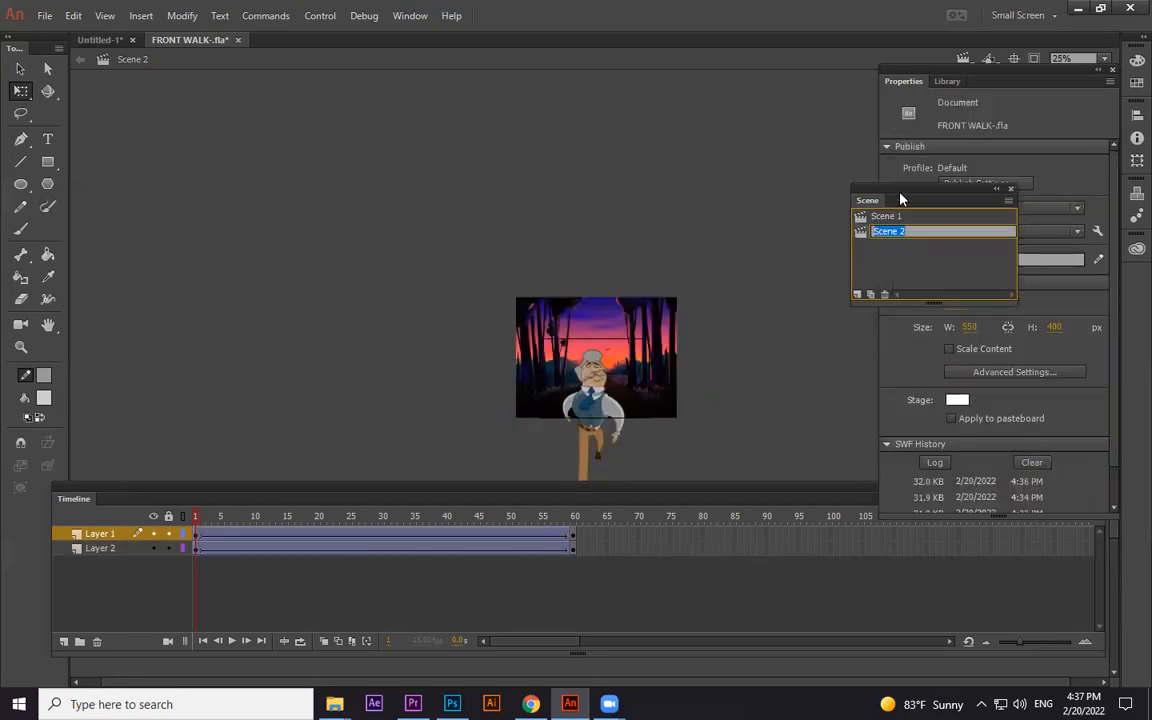
{"action": "left_click_drag", "start_coordinate": [900, 199], "coordinate": [860, 197]}
{"action": "left_click", "coordinate": [843, 216]}
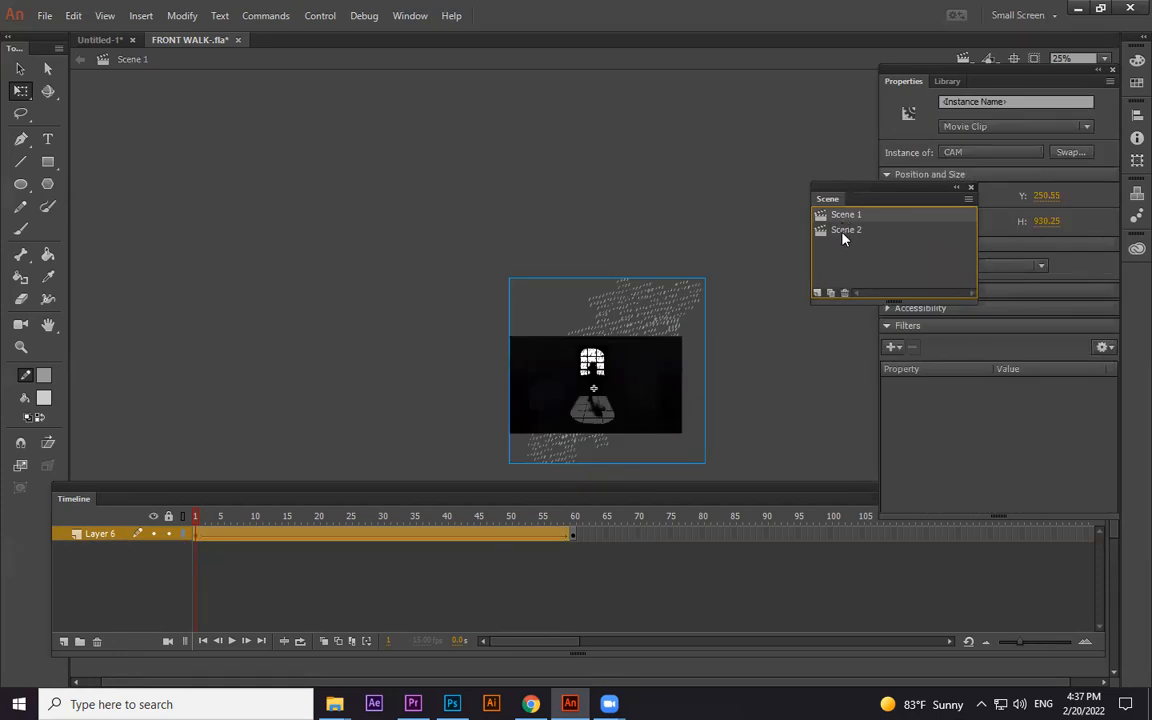
{"action": "left_click", "coordinate": [843, 232]}
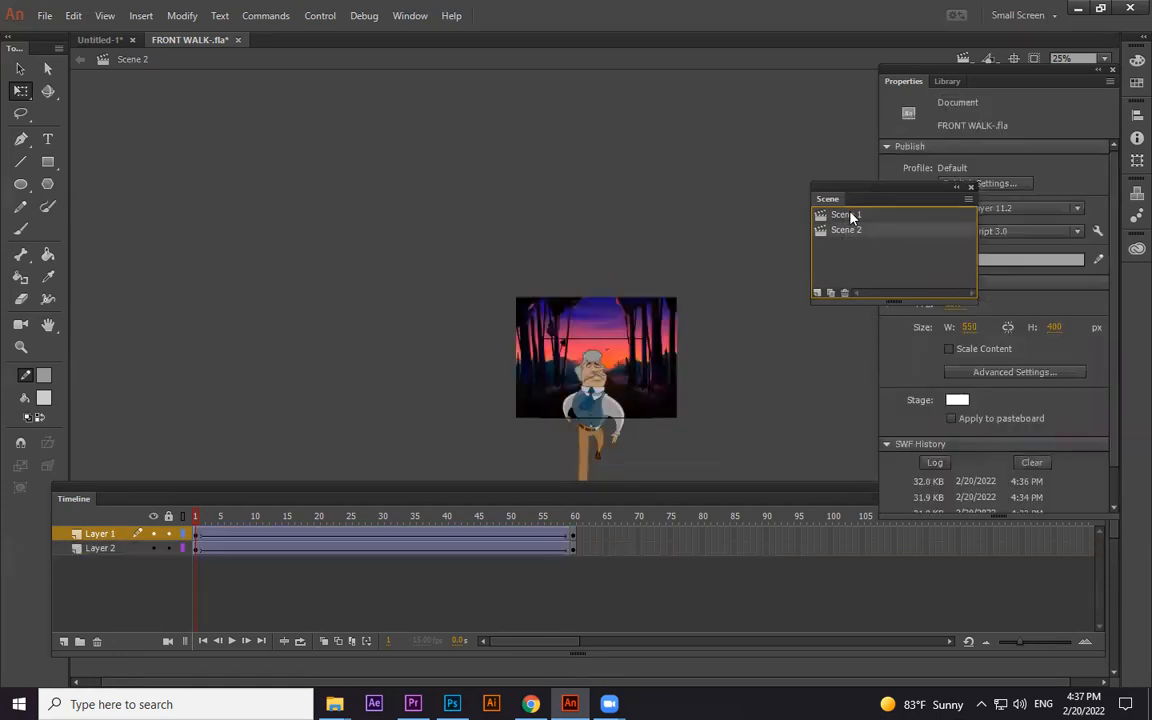
Return to Scene 1 and test the movie to watch both scenes play in sequence
{"action": "left_click", "coordinate": [848, 216]}
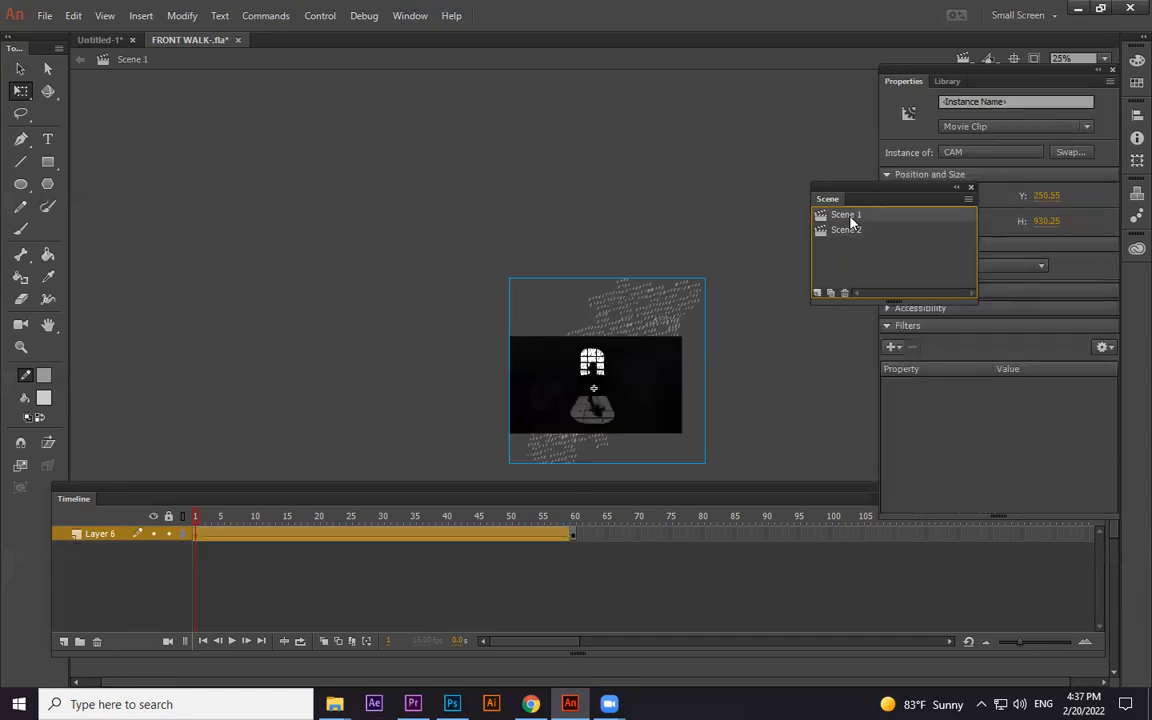
{"action": "key", "text": "ctrl+Return"}
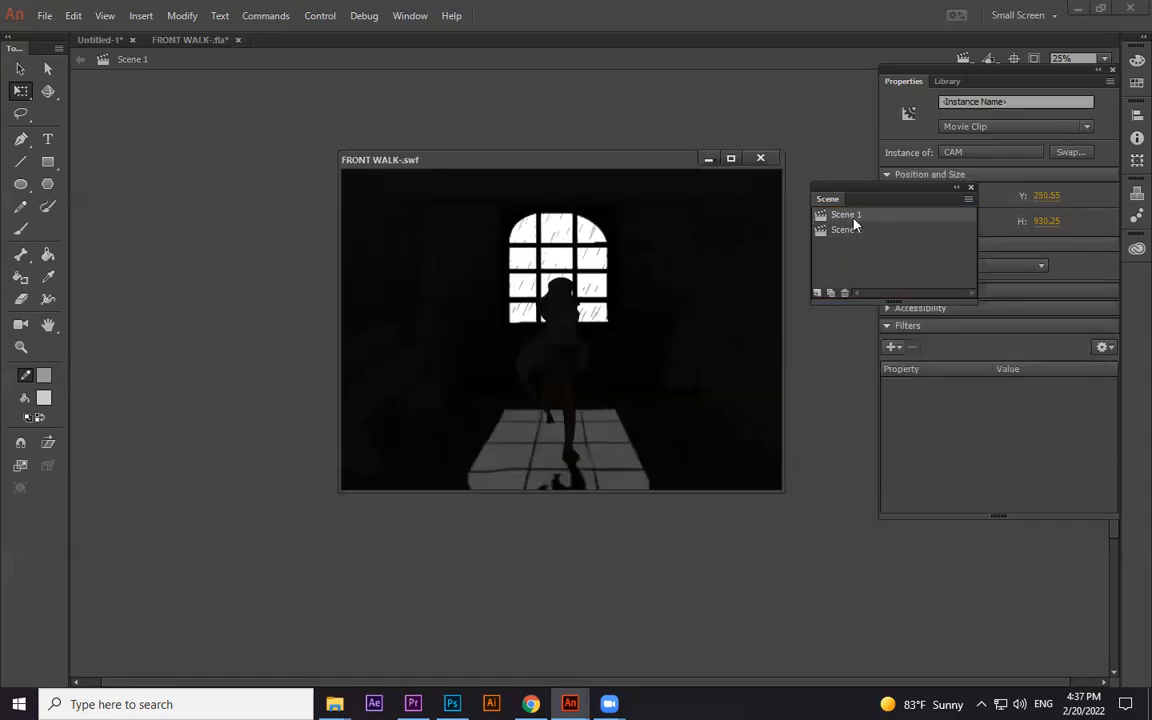
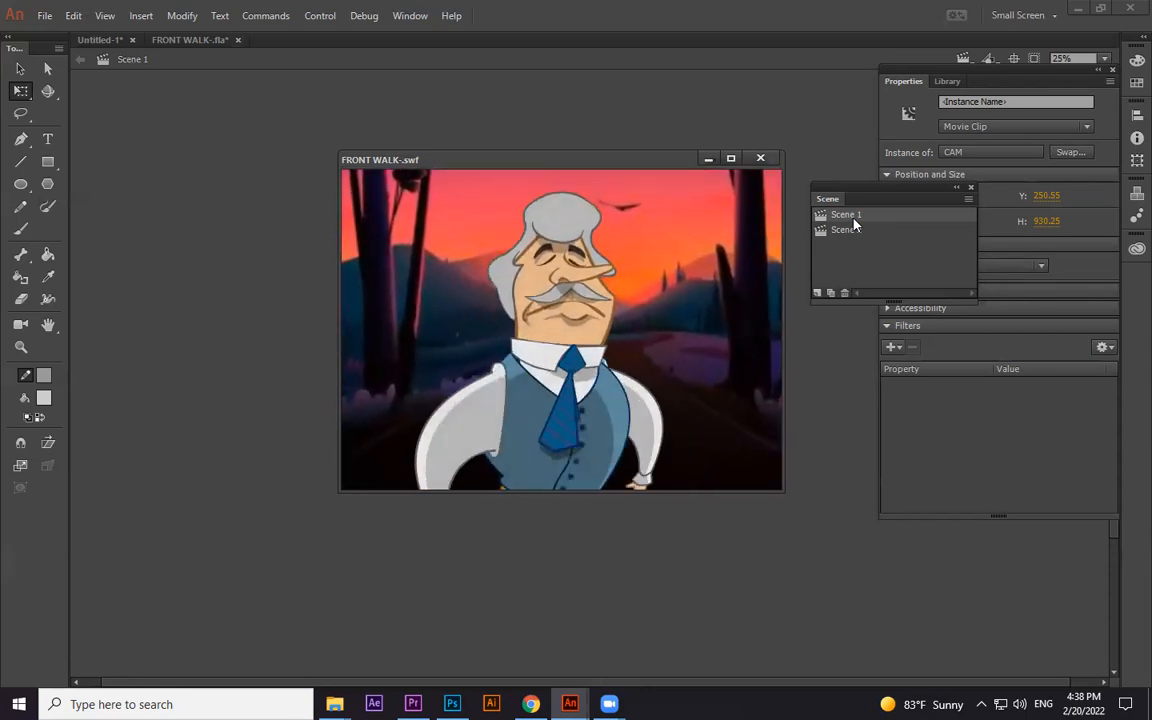
{"action": "left_click", "coordinate": [760, 158]}
Try playing Scene 2 before Scene 1 in a test movie, and restore the original scene order
{"action": "left_click_drag", "start_coordinate": [846, 216], "coordinate": [843, 245]}
{"action": "key", "text": "ctrl+Return"}
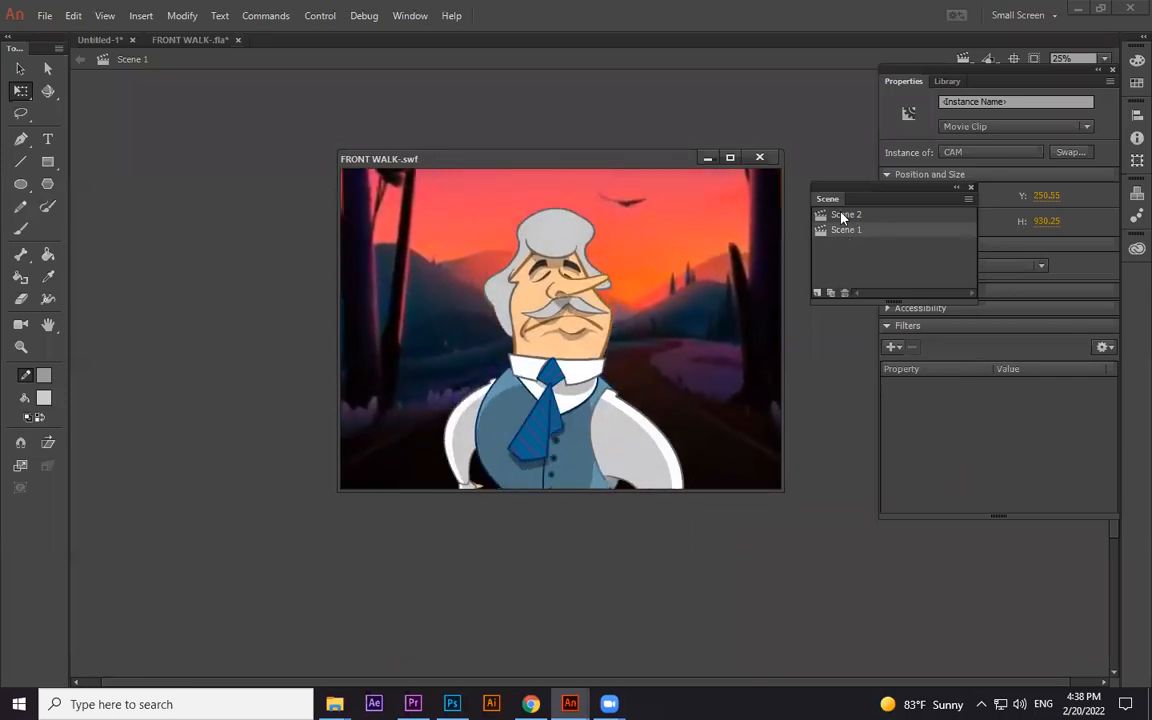
{"action": "left_click", "coordinate": [759, 157]}
{"action": "left_click_drag", "start_coordinate": [843, 218], "coordinate": [845, 236]}
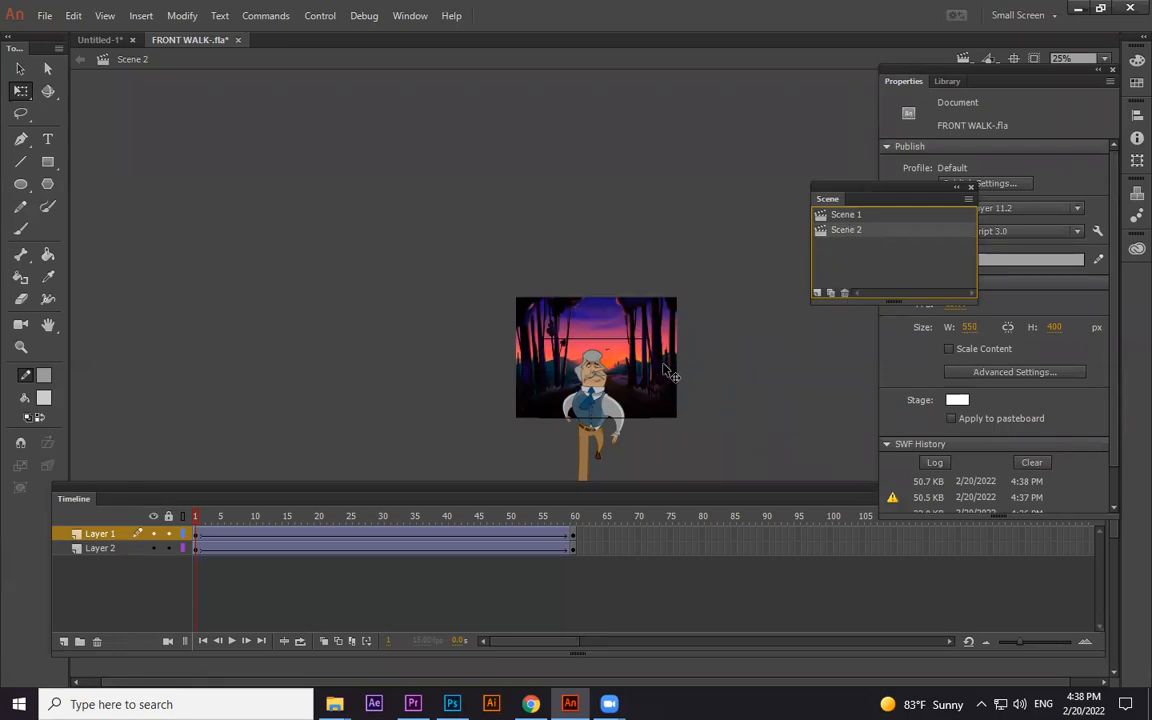
Try to debug the movie from Scene 2, dismiss the alert and return to Scene 1
{"action": "key", "text": "ctrl+shift+Return"}
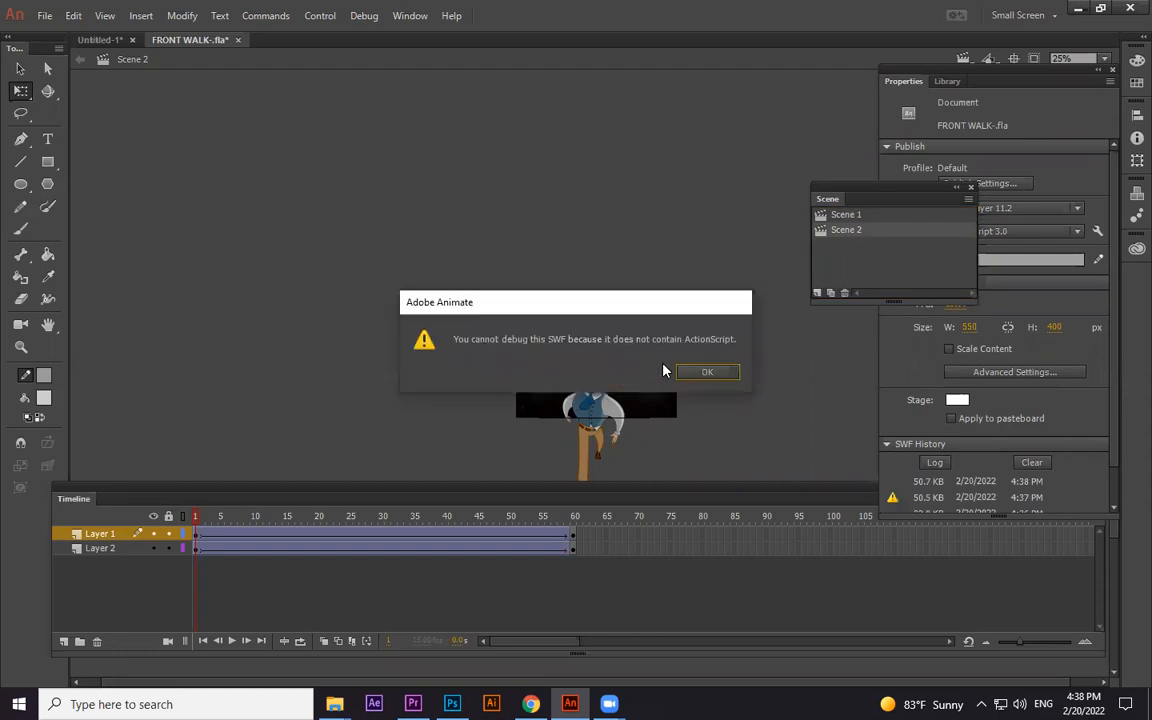
{"action": "left_click", "coordinate": [705, 372]}
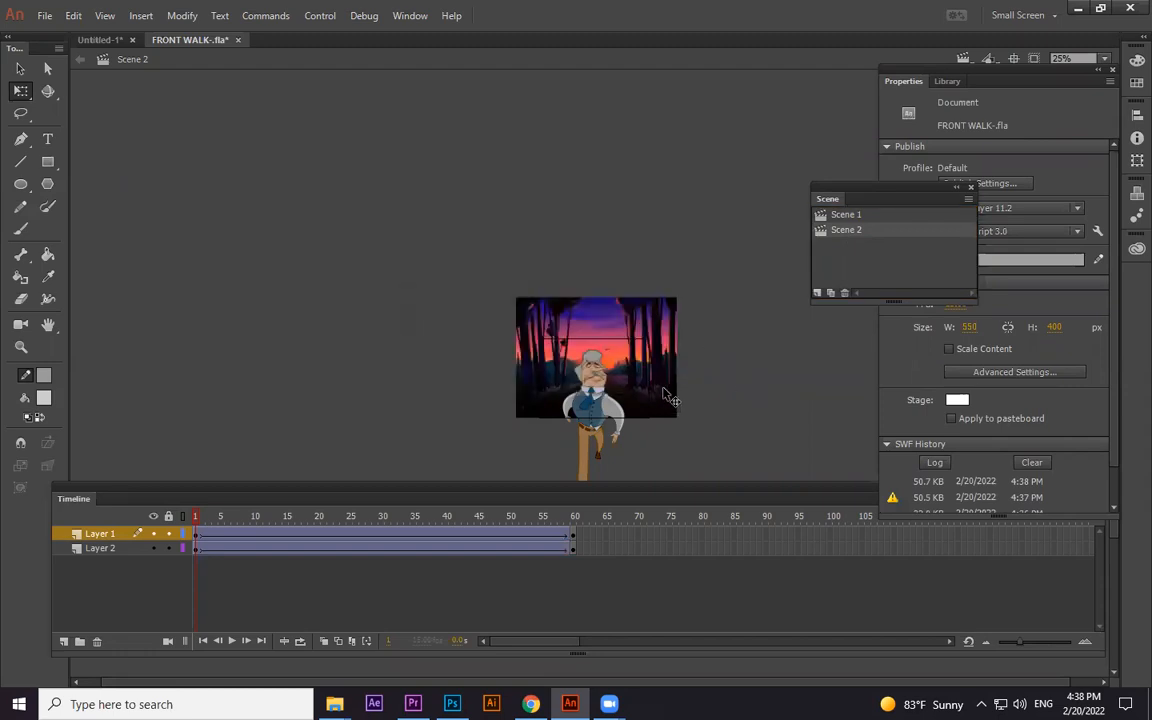
{"action": "left_click", "coordinate": [846, 214]}
{"action": "left_click", "coordinate": [793, 355]}
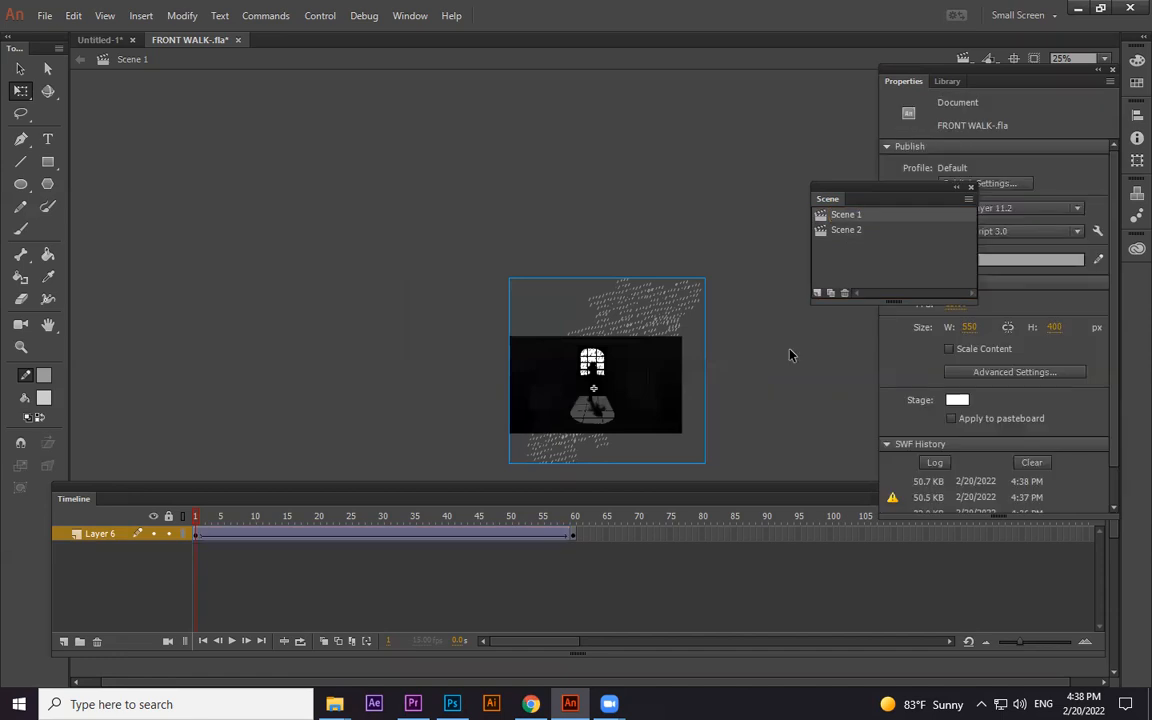
Test the movie with Scene 1 playing first, and close the scene list and the preview
{"action": "key", "text": "ctrl+Return"}
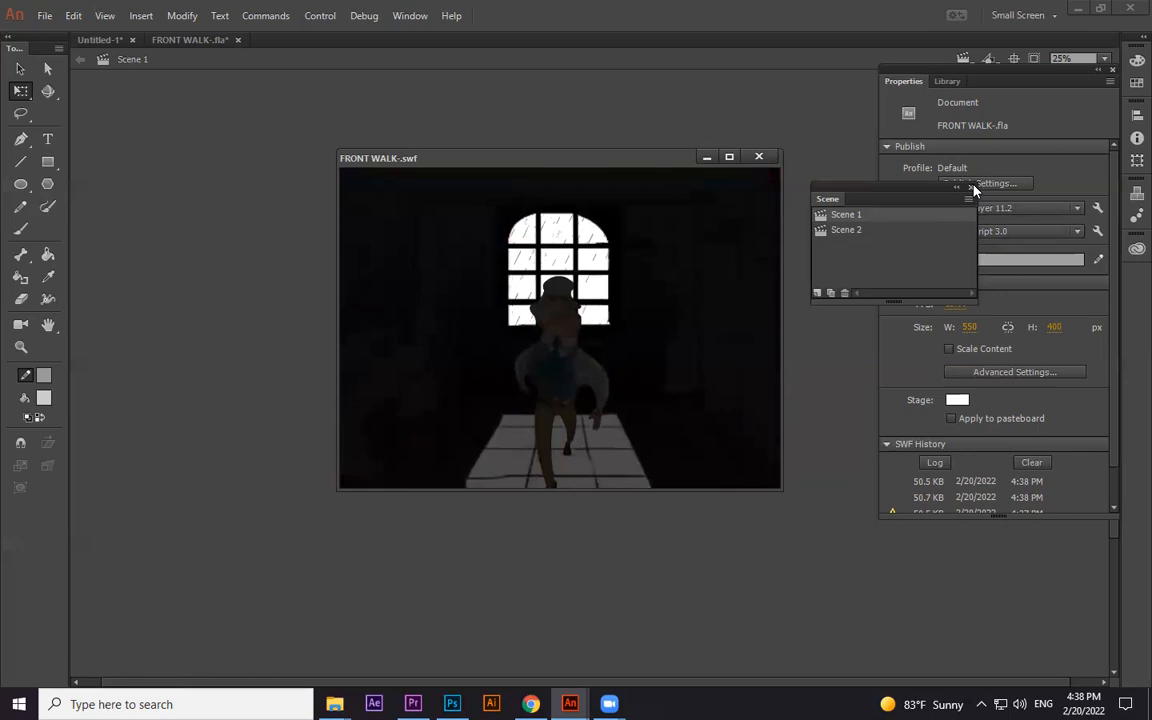
{"action": "left_click", "coordinate": [972, 188]}
{"action": "left_click", "coordinate": [759, 157]}
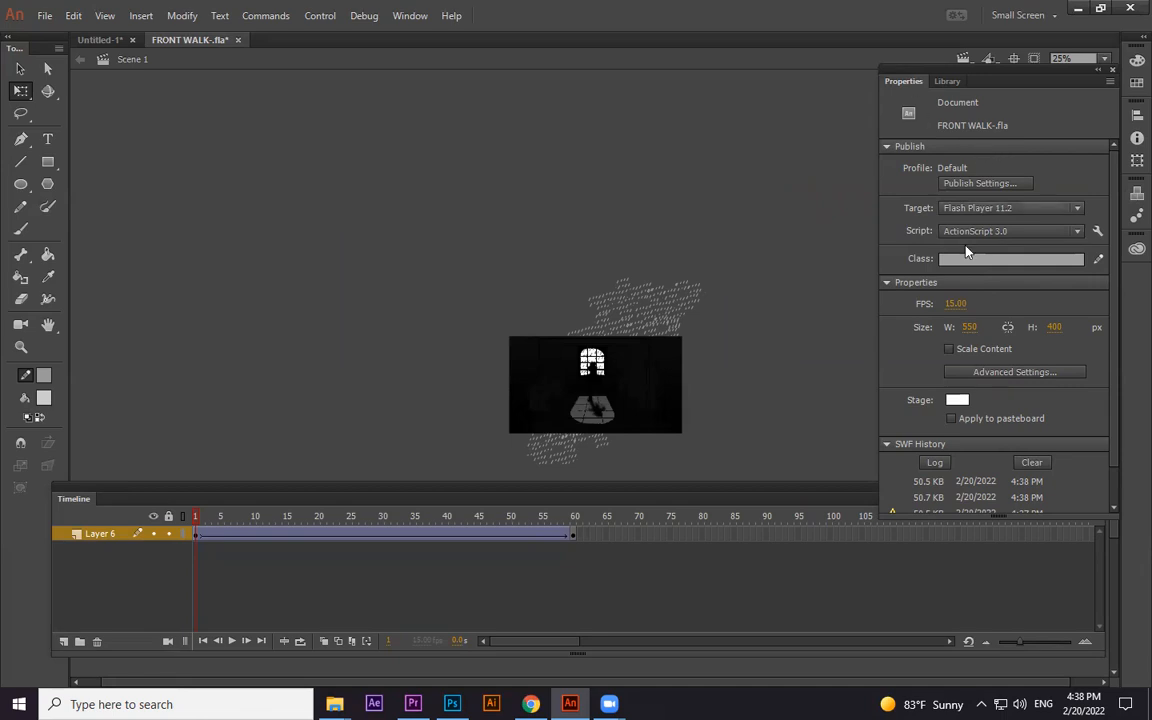
Open Scene 2, select the sunset forest background, and close the scene list
{"action": "scroll", "coordinate": [976, 435], "scroll_direction": "down", "scroll_amount": 2}
{"action": "scroll", "coordinate": [976, 436], "scroll_direction": "up", "scroll_amount": 2}
{"action": "left_click", "coordinate": [410, 15]}
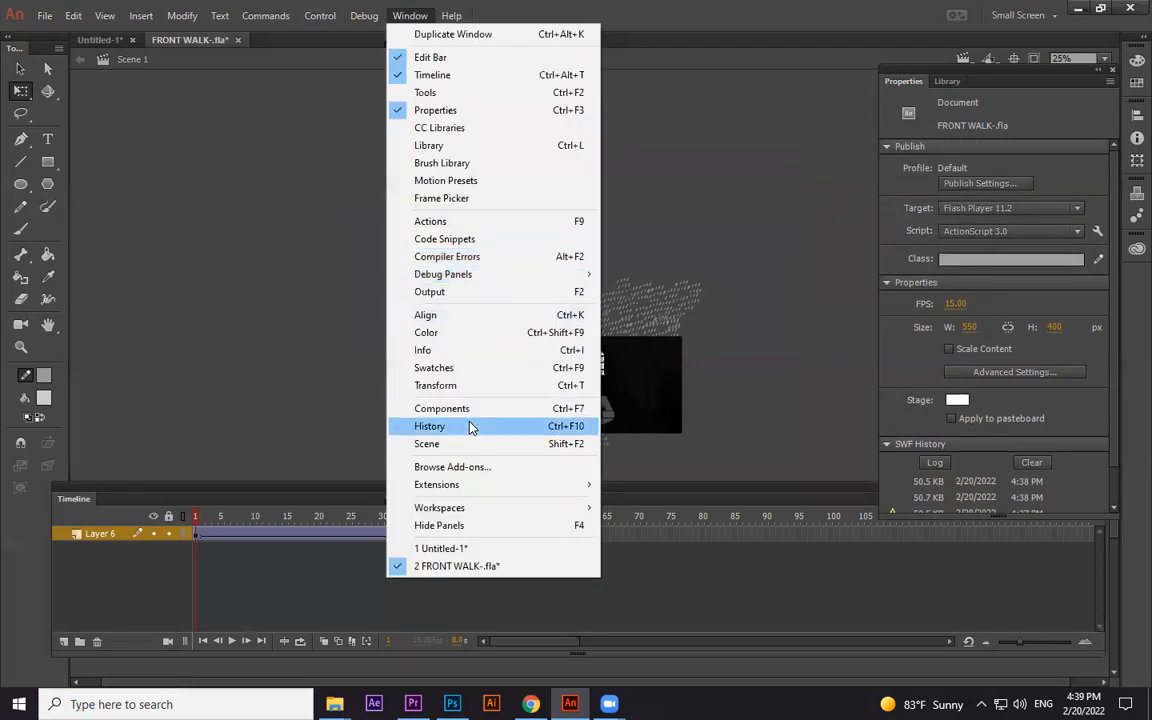
{"action": "left_click", "coordinate": [463, 444]}
{"action": "double_click", "coordinate": [848, 229]}
{"action": "left_click", "coordinate": [757, 398]}
{"action": "key", "text": "ctrl+equal"}
{"action": "key", "text": "ctrl+equal"}
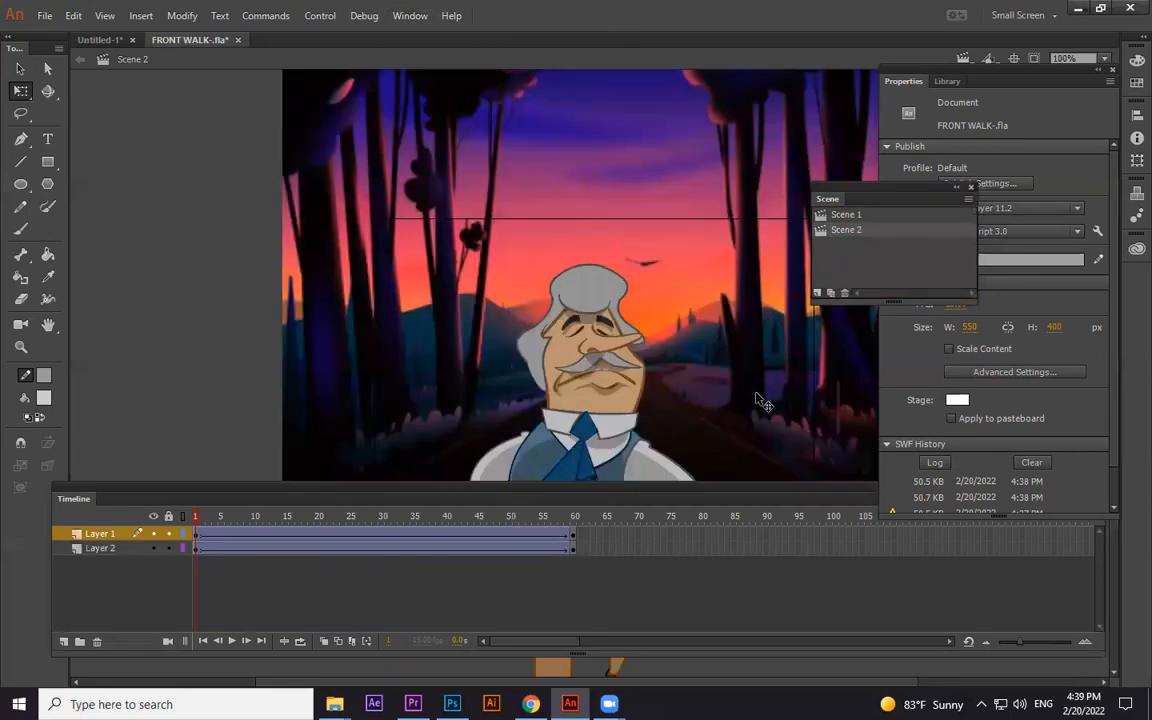
{"action": "key", "text": "ctrl+minus"}
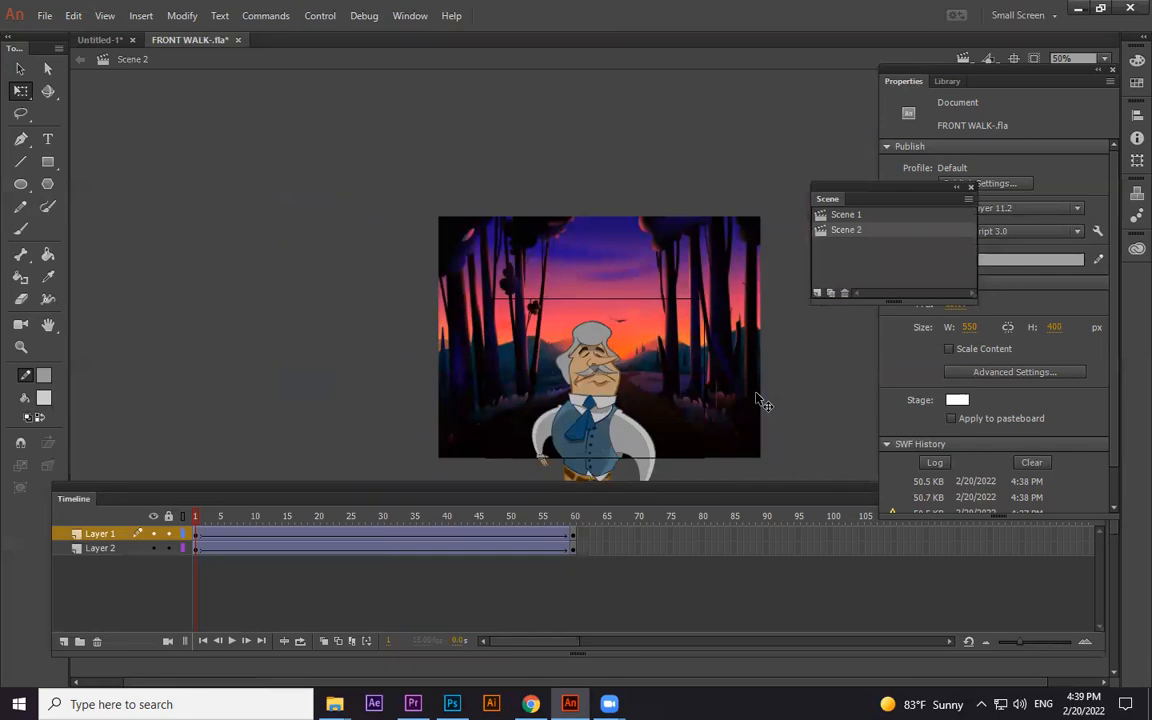
{"action": "left_click", "coordinate": [631, 232]}
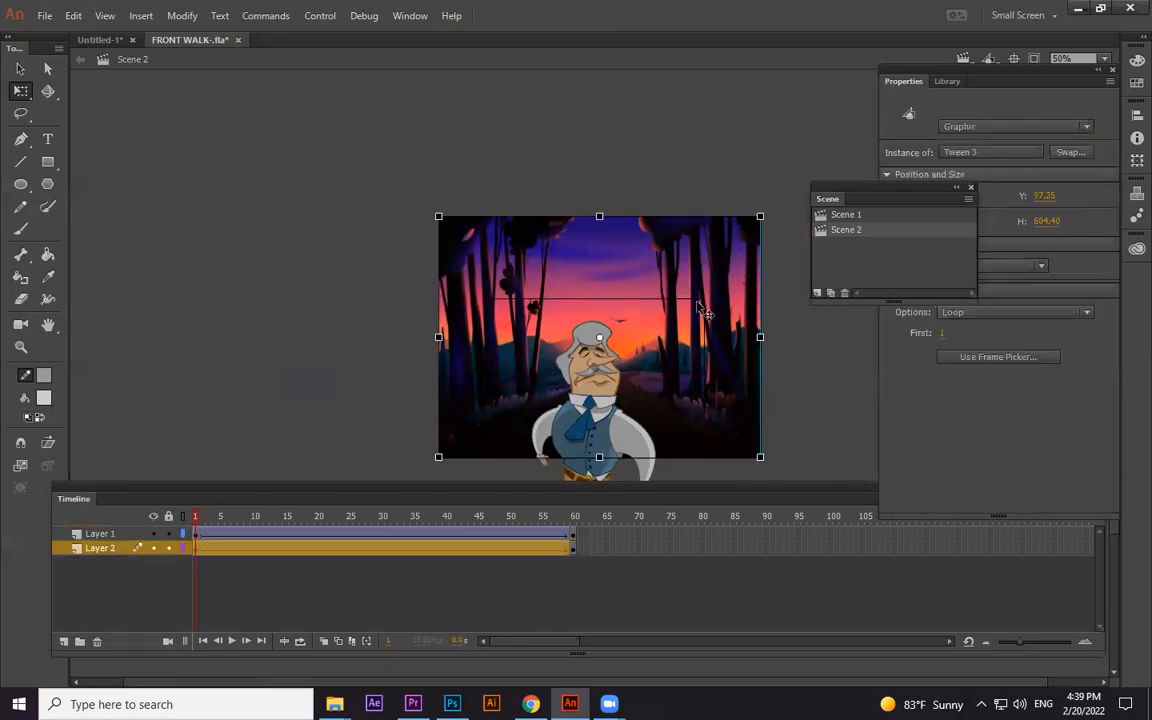
{"action": "left_click", "coordinate": [970, 188]}
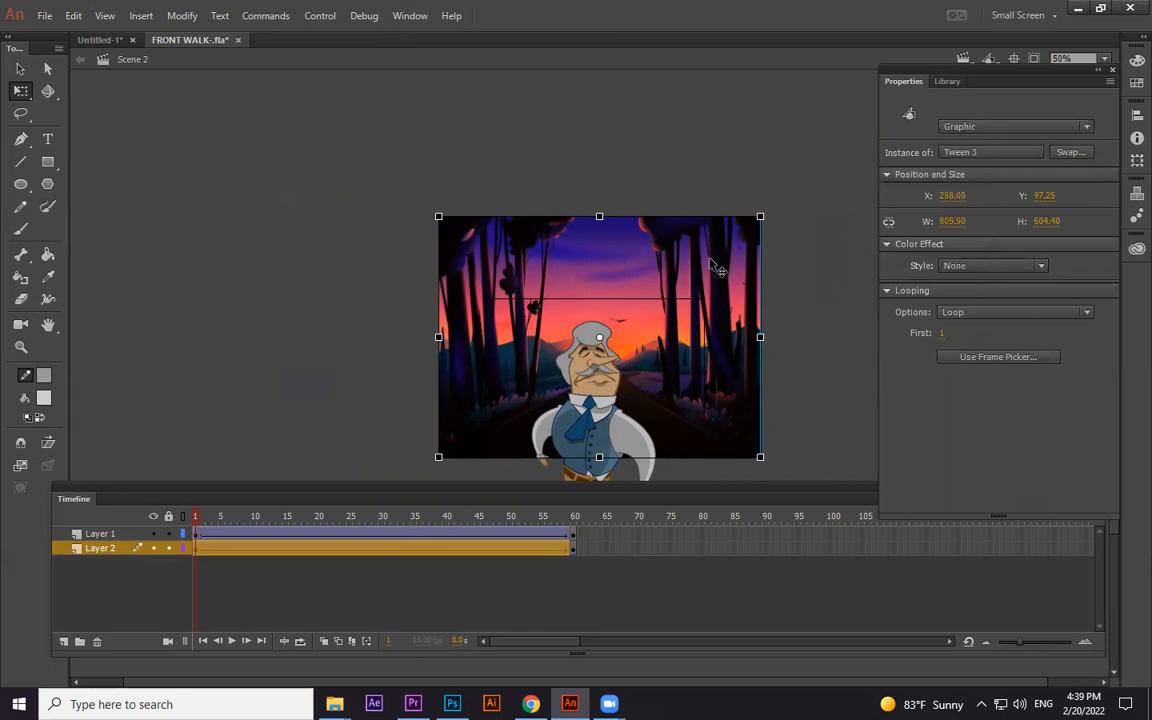
{"action": "left_click", "coordinate": [969, 265]}
{"action": "left_click", "coordinate": [969, 265]}
Remove the tween and all frames after frame 1 from the background's Layer 2, and convert the background to a Movie Clip symbol
{"action": "left_click_drag", "start_coordinate": [599, 549], "coordinate": [195, 550]}
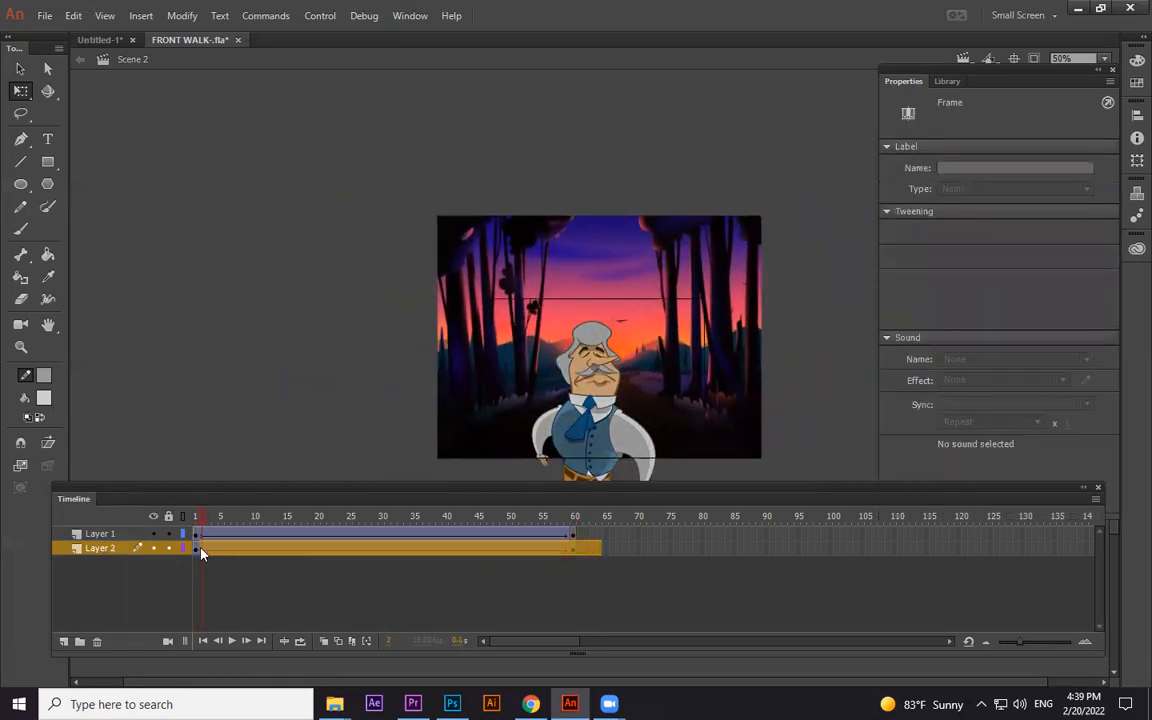
{"action": "right_click", "coordinate": [199, 553]}
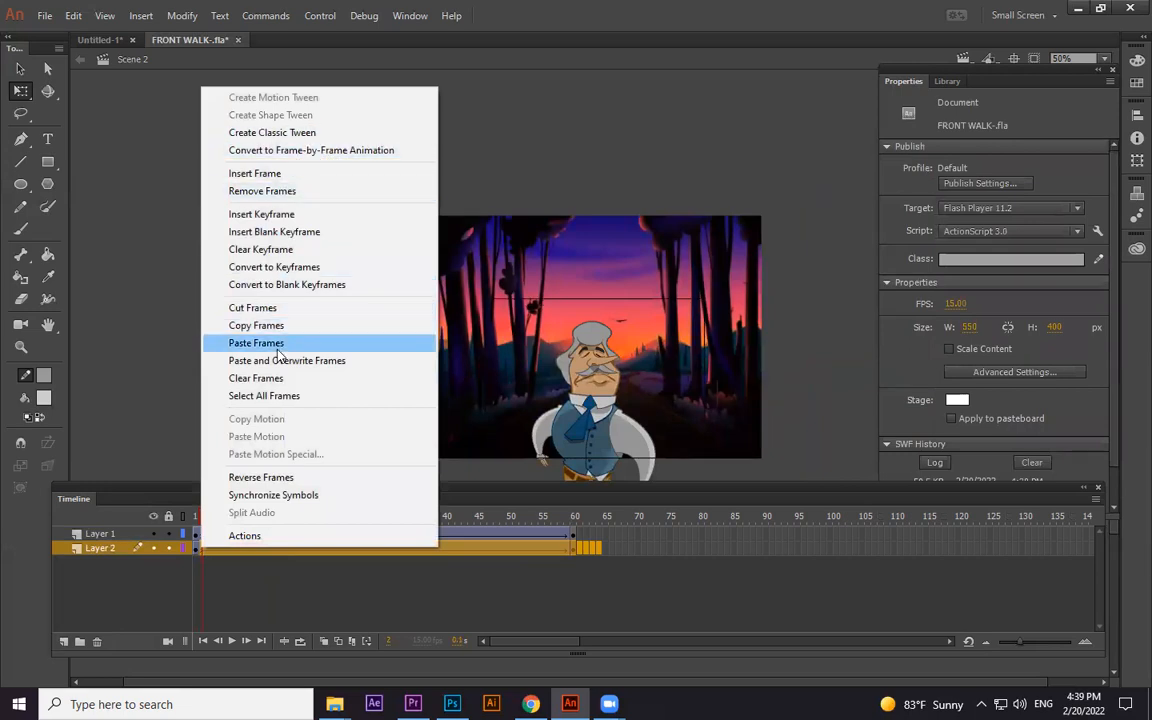
{"action": "left_click", "coordinate": [262, 190]}
{"action": "right_click", "coordinate": [197, 551]}
{"action": "left_click", "coordinate": [290, 97]}
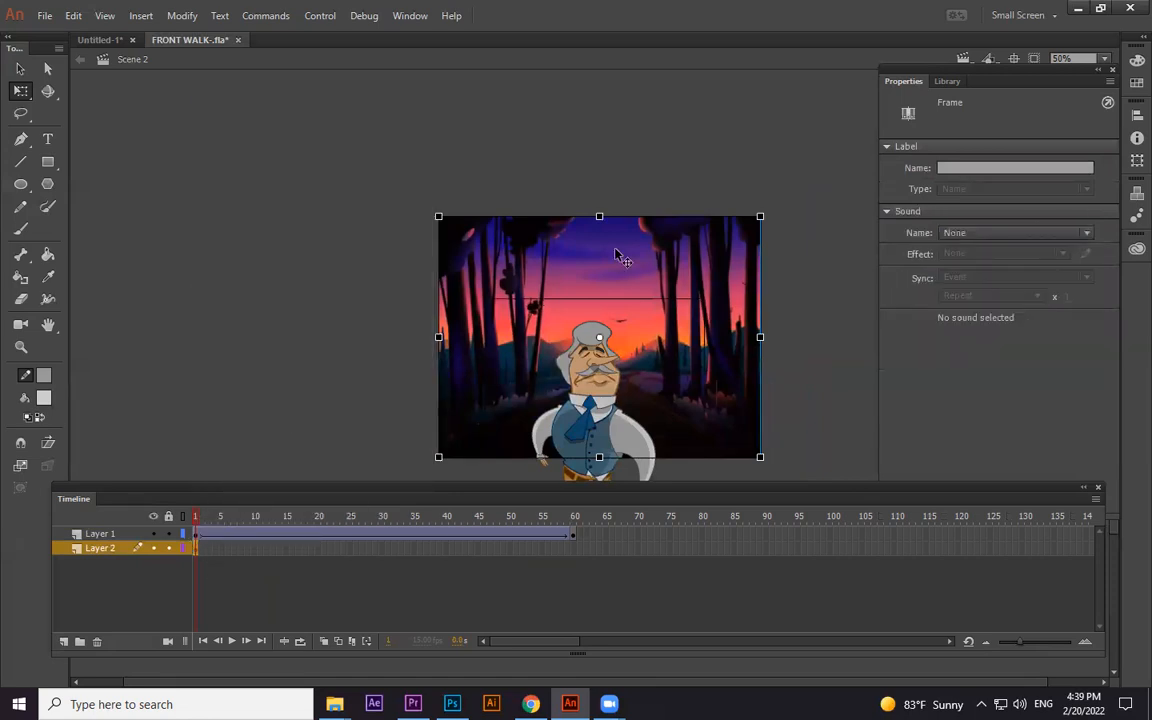
{"action": "key", "text": "F8"}
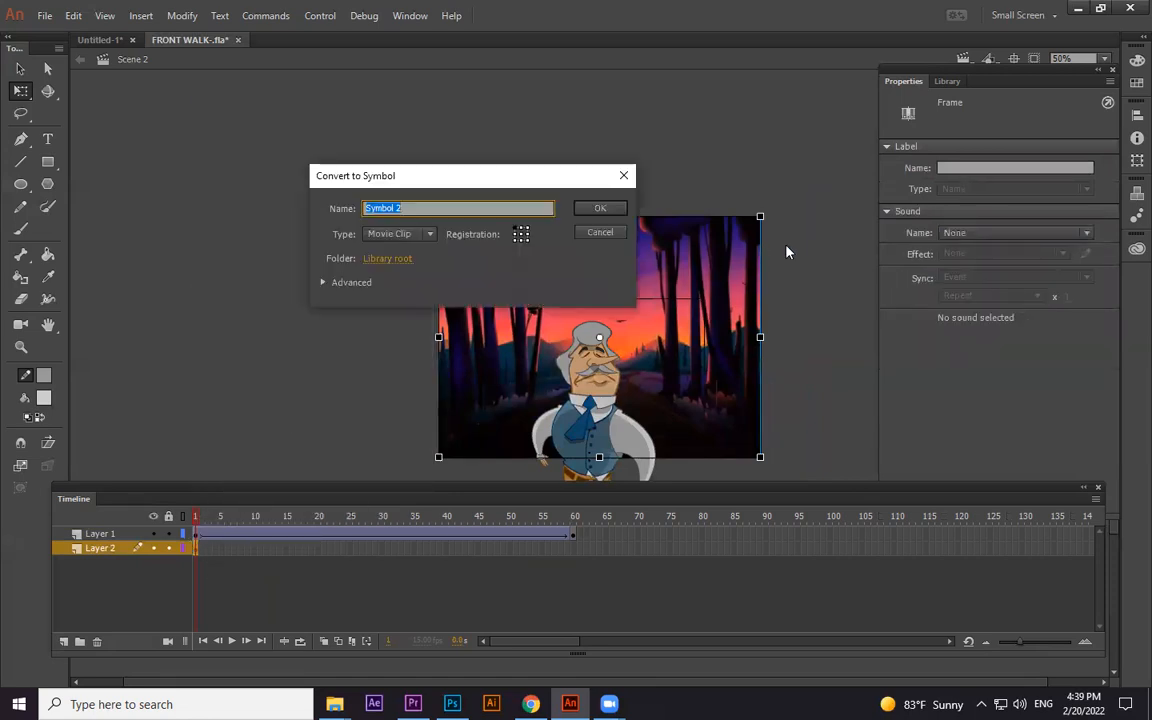
{"action": "left_click", "coordinate": [603, 208]}
Insert a keyframe at frame 60 of Layer 2 and create a classic tween for the background
{"action": "left_click", "coordinate": [573, 549]}
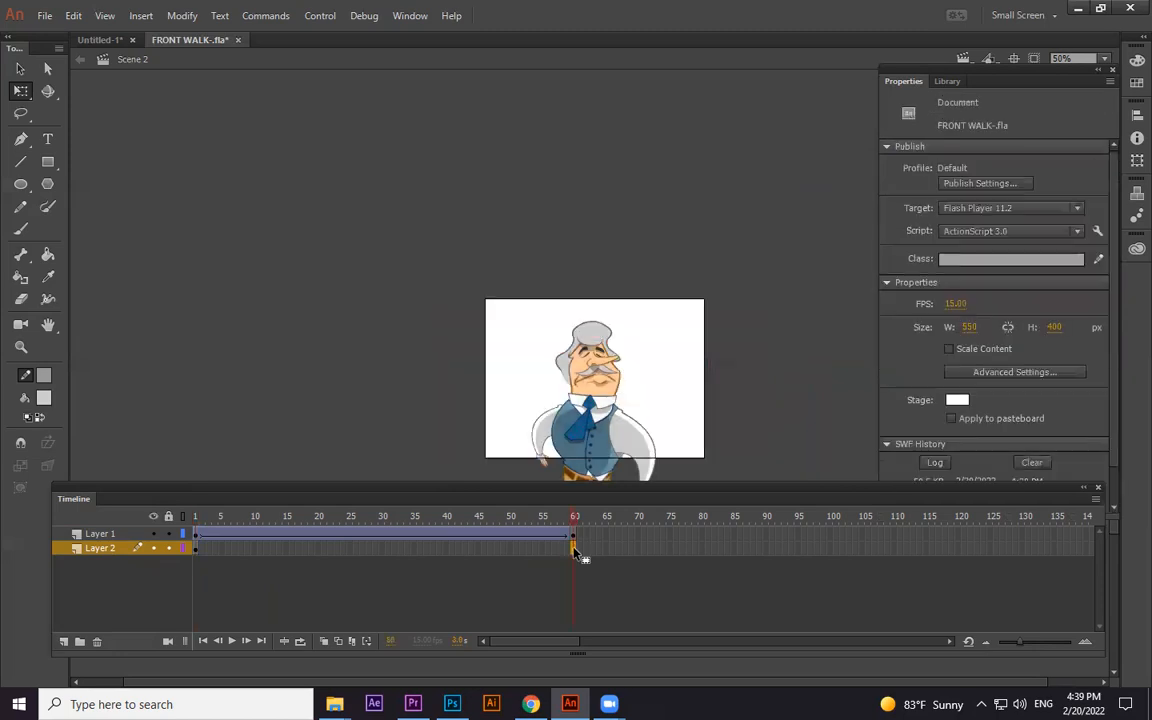
{"action": "key", "text": "F5"}
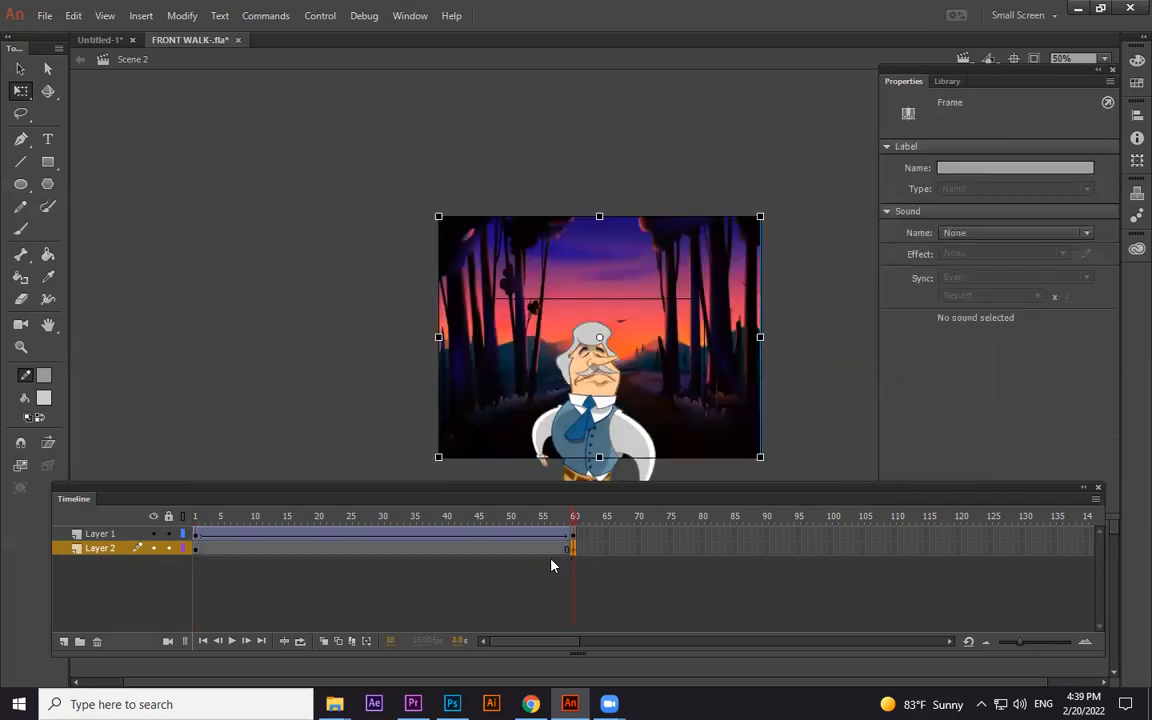
{"action": "right_click", "coordinate": [521, 548]}
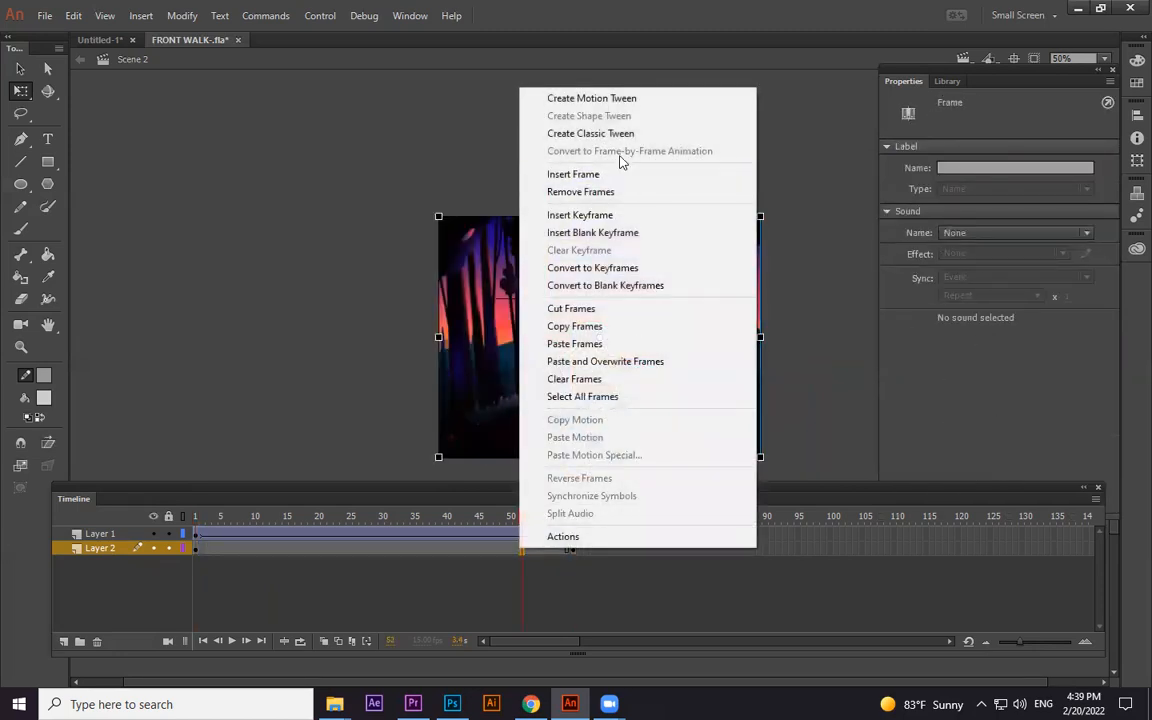
{"action": "left_click", "coordinate": [614, 139]}
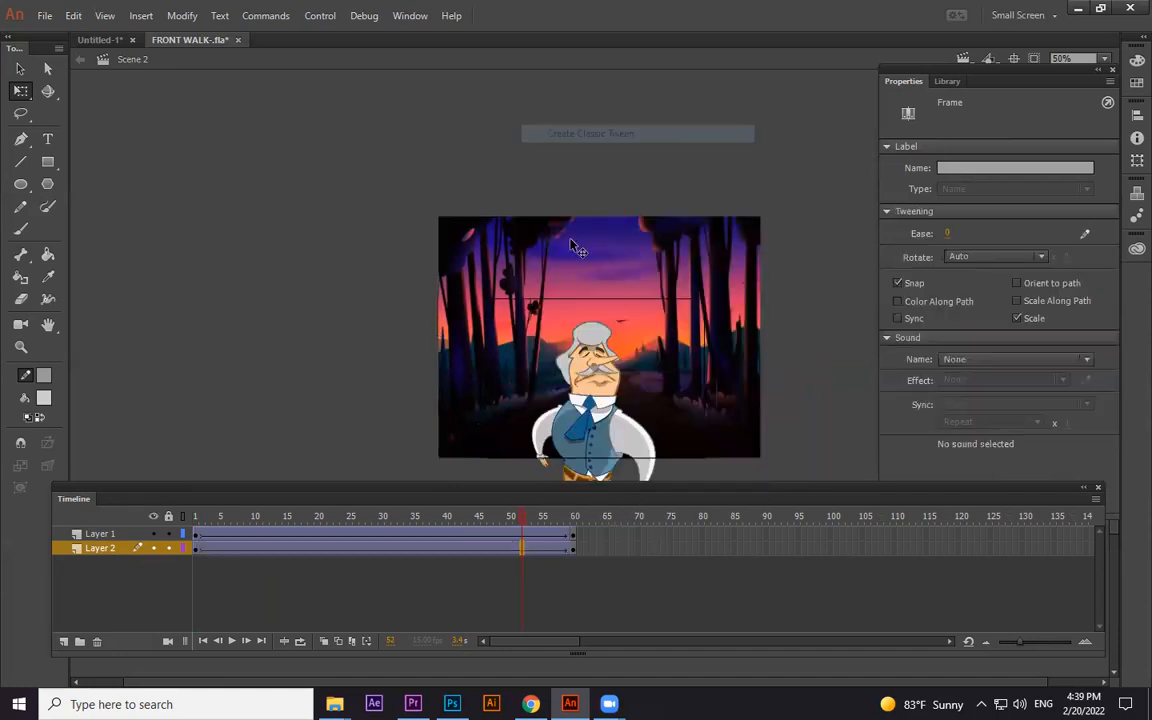
Add a Blur filter to the background at frame 1 and set its horizontal and vertical blur to 0 px
{"action": "left_click", "coordinate": [195, 553]}
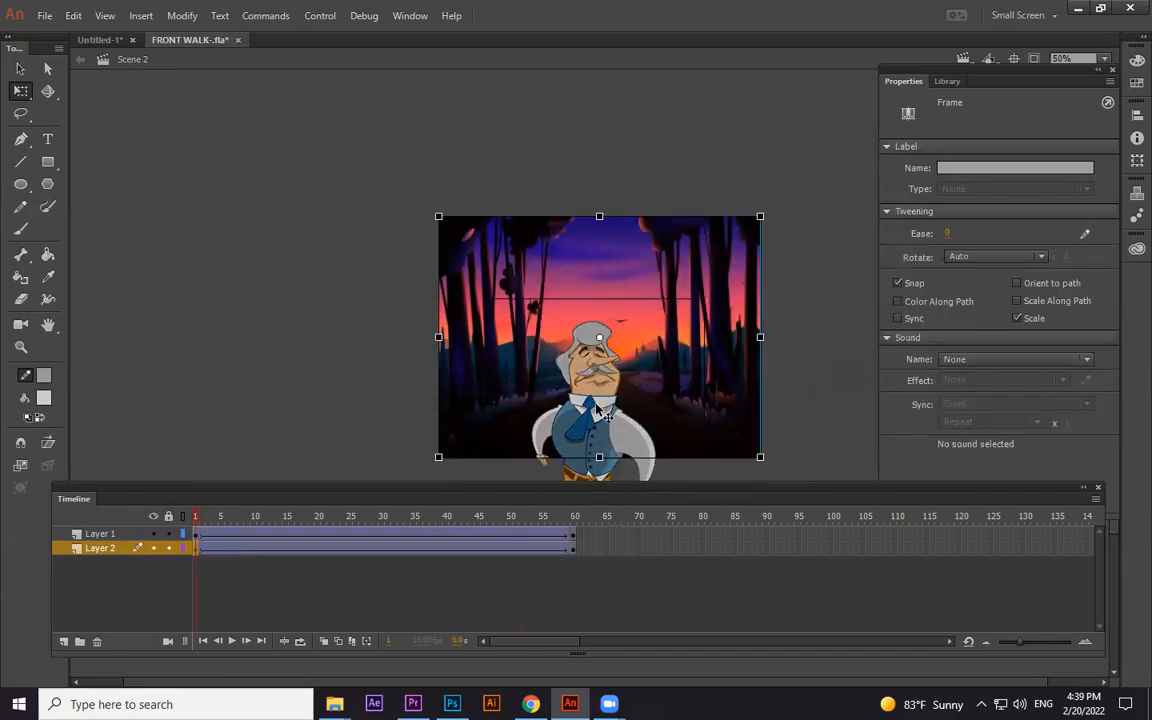
{"action": "left_click", "coordinate": [677, 287]}
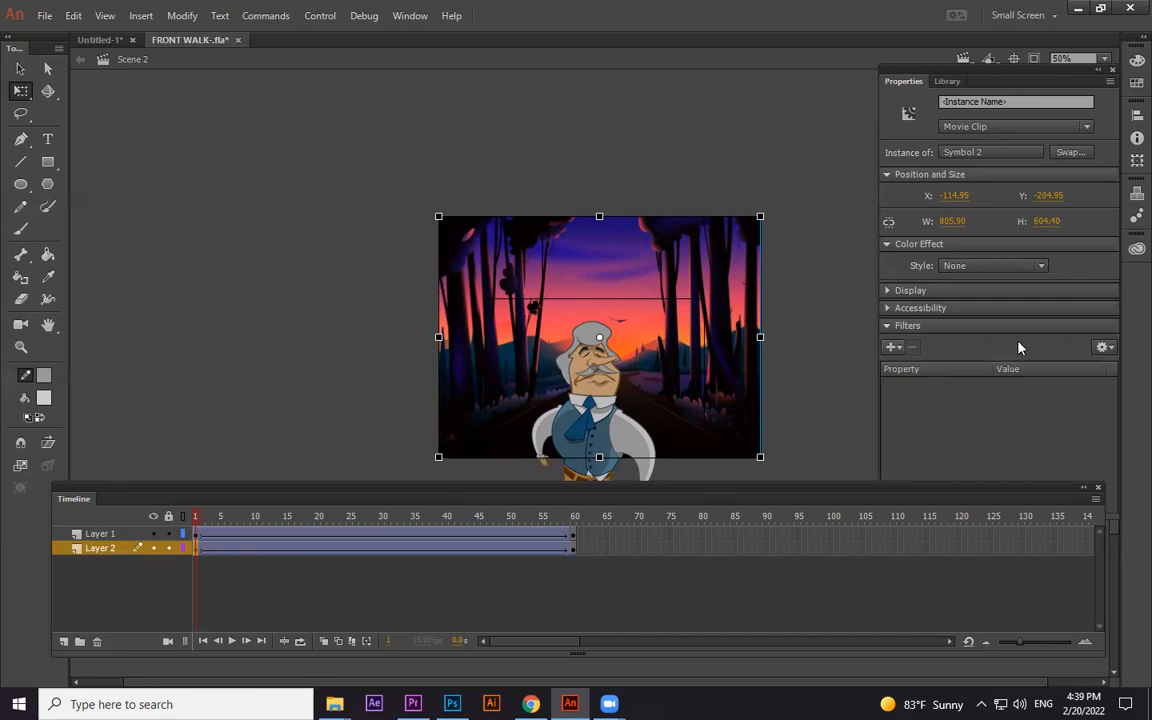
{"action": "left_click", "coordinate": [893, 348]}
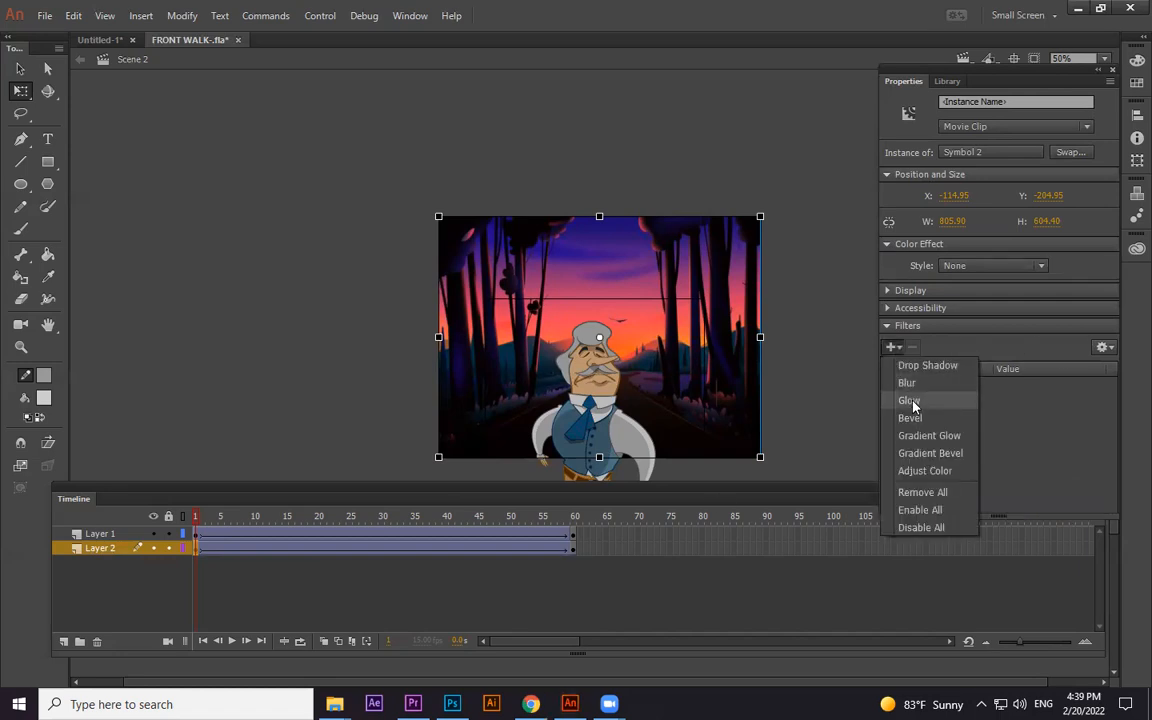
{"action": "left_click", "coordinate": [908, 383]}
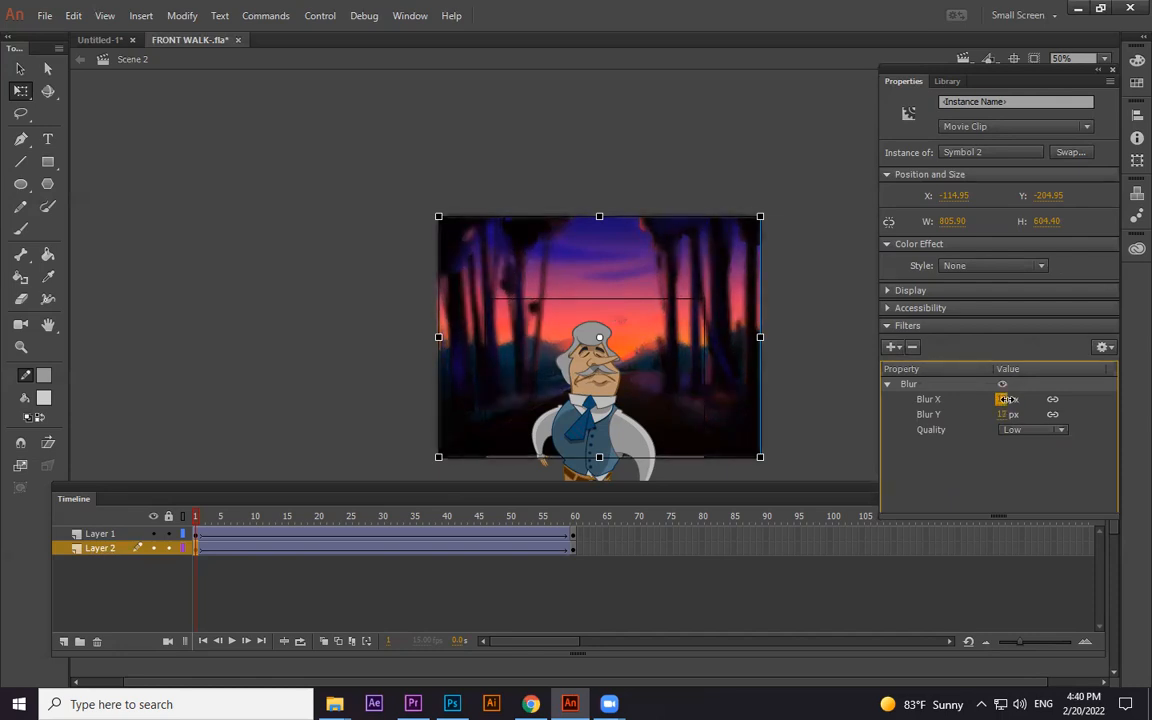
{"action": "left_click_drag", "start_coordinate": [1011, 399], "coordinate": [979, 397]}
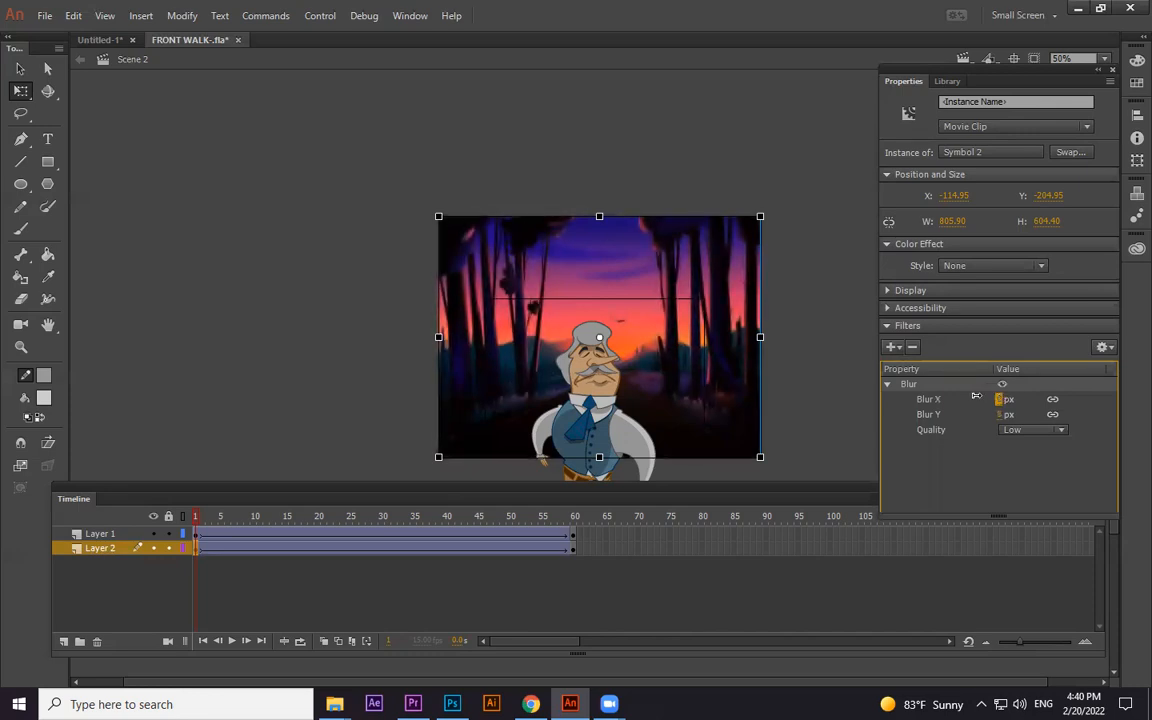
{"action": "left_click_drag", "start_coordinate": [976, 397], "coordinate": [884, 360]}
Set the background's blur to about 33 px at frame 60 and compare the first and last frames
{"action": "left_click", "coordinate": [573, 548]}
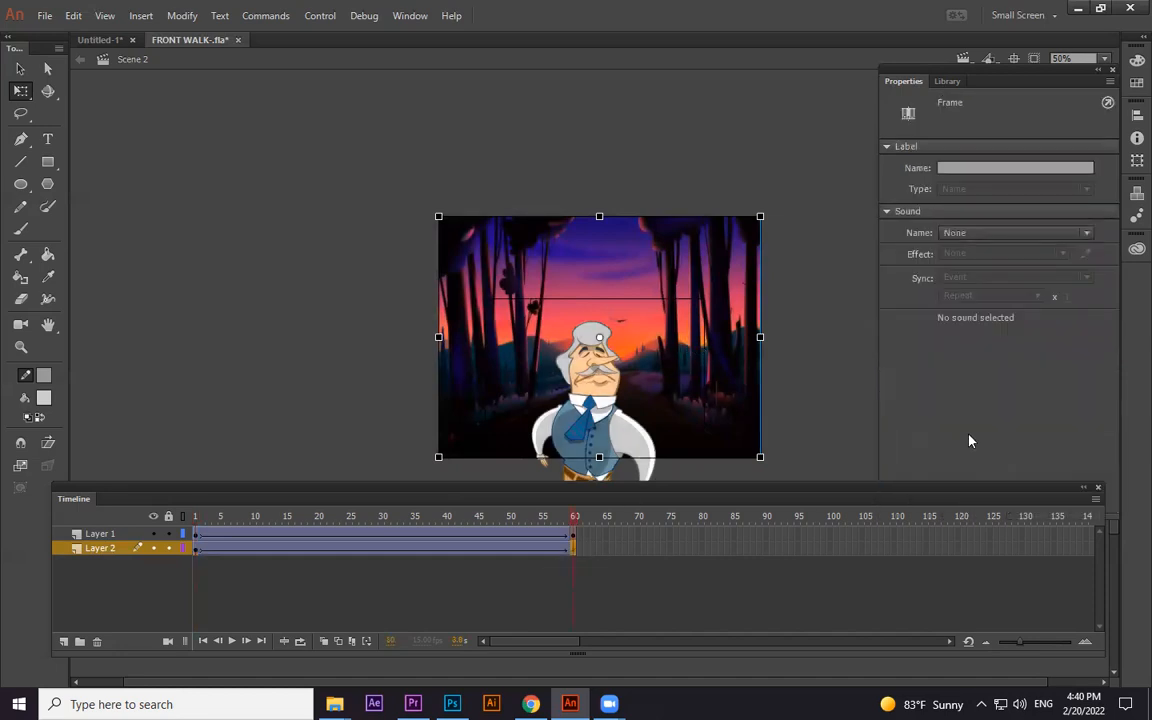
{"action": "left_click", "coordinate": [642, 302]}
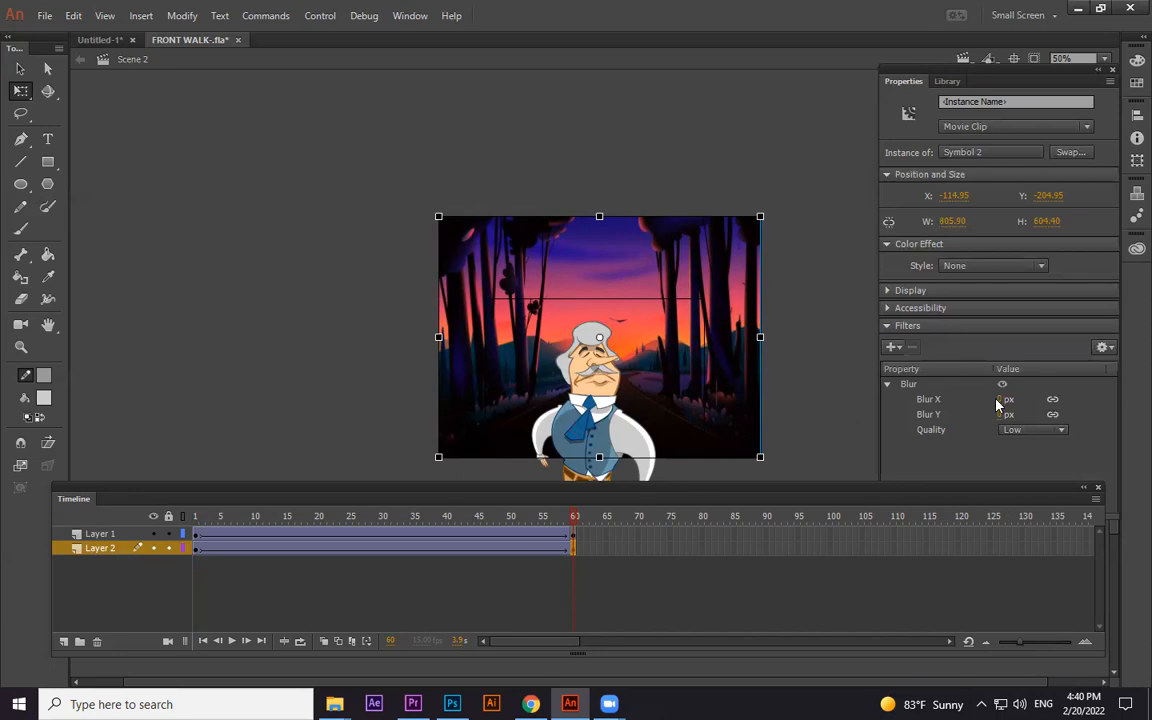
{"action": "left_click_drag", "start_coordinate": [1000, 399], "coordinate": [1030, 398]}
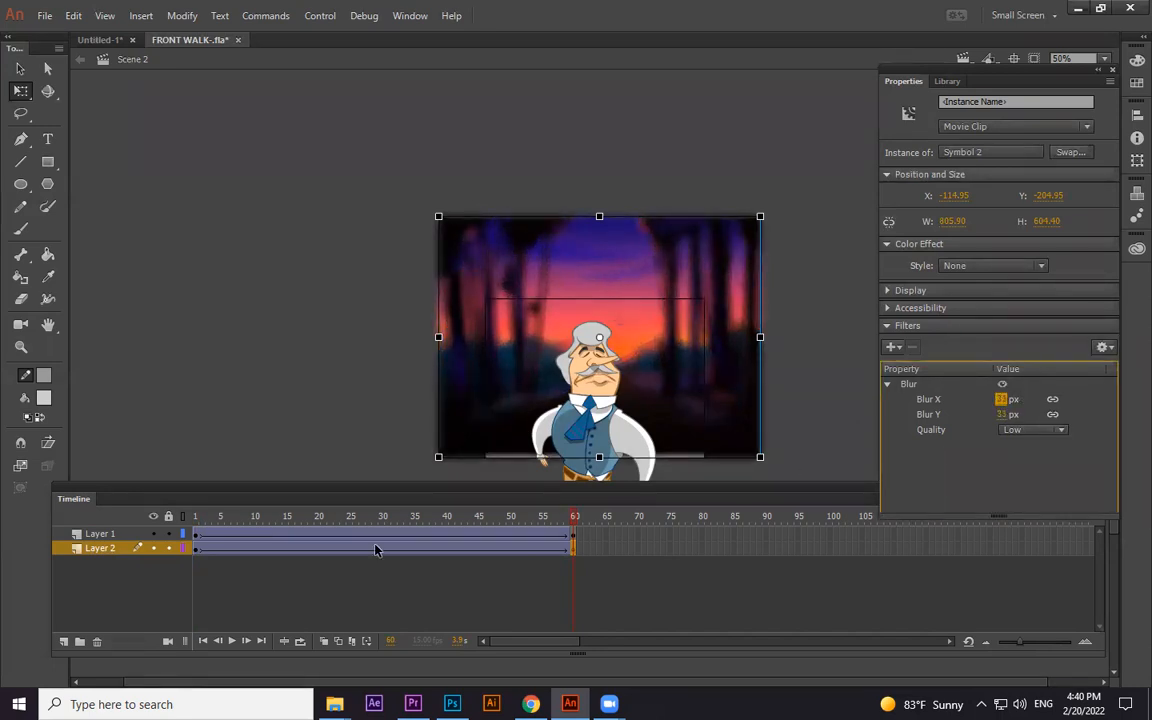
{"action": "left_click_drag", "start_coordinate": [251, 518], "coordinate": [163, 511]}
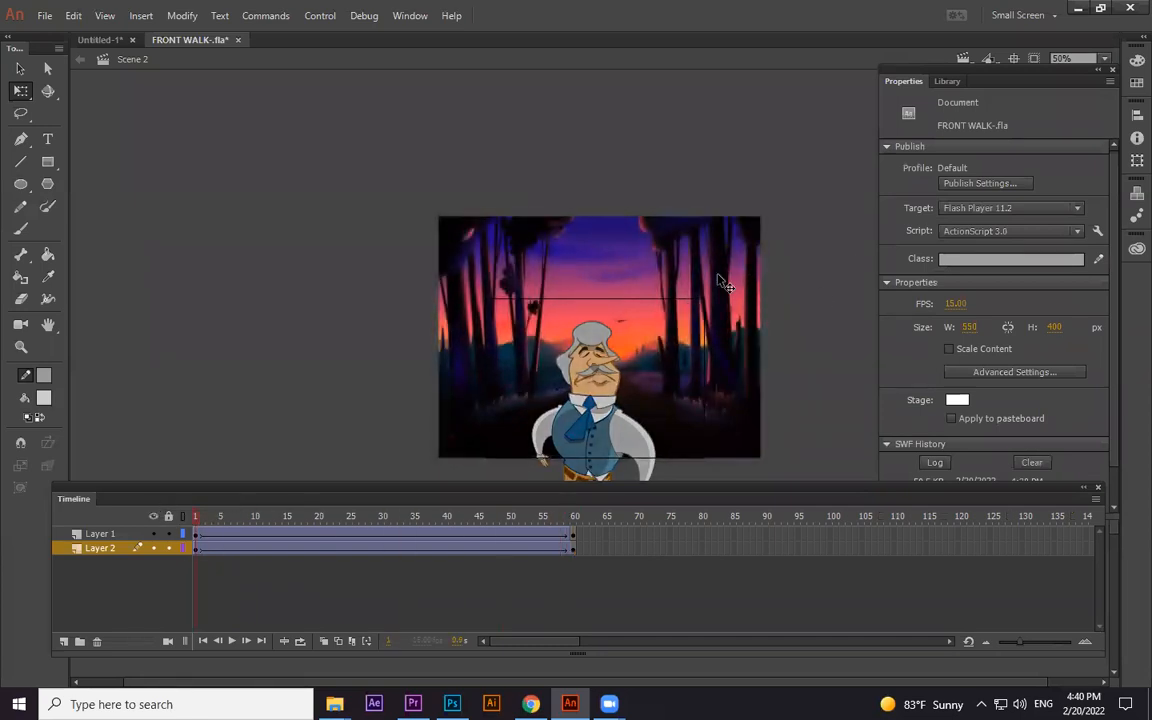
{"action": "left_click", "coordinate": [645, 246]}
{"action": "left_click", "coordinate": [573, 548]}
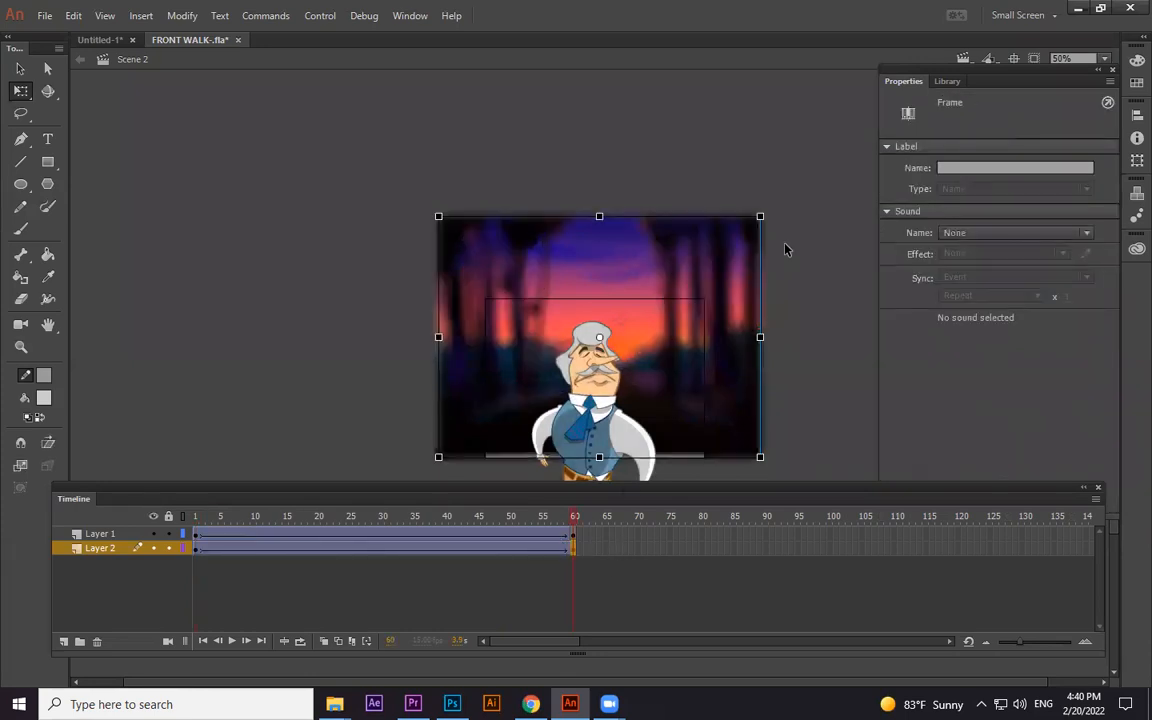
Enlarge the background at frame 1 to about 1105 by 829 px, shift it slightly downward at frame 60, and scrub the result
{"action": "left_click", "coordinate": [197, 548]}
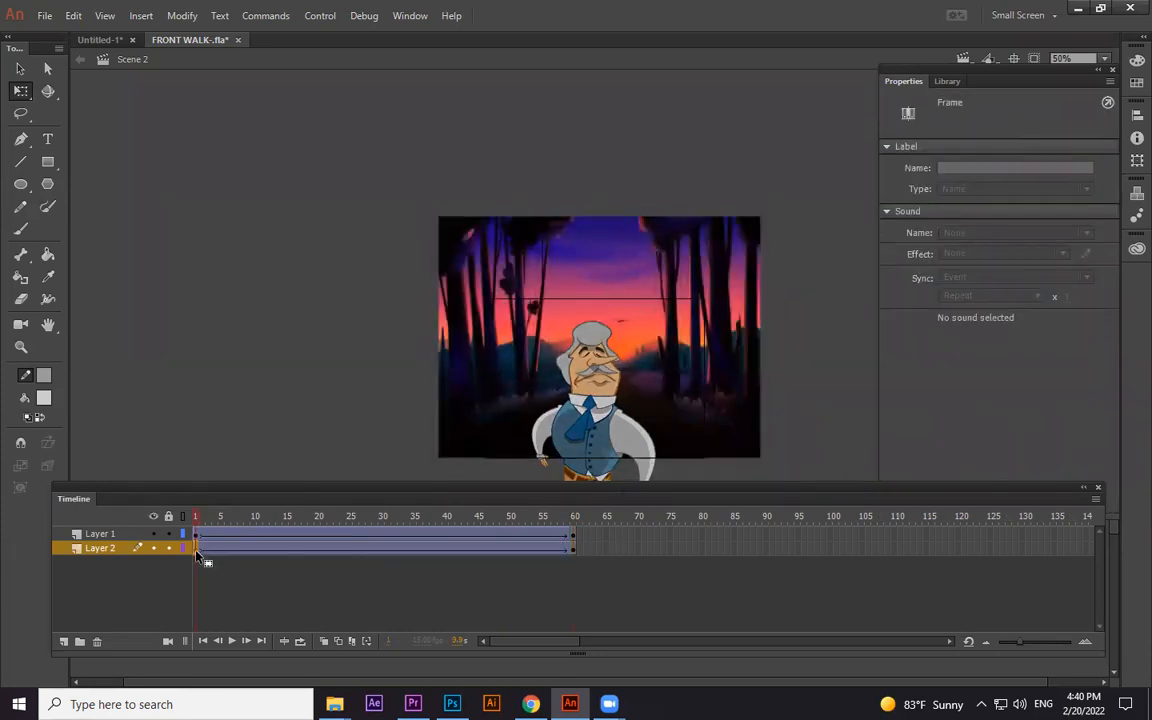
{"action": "left_click_drag", "start_coordinate": [762, 215], "coordinate": [816, 178]}
{"action": "left_click_drag", "start_coordinate": [826, 173], "coordinate": [832, 184]}
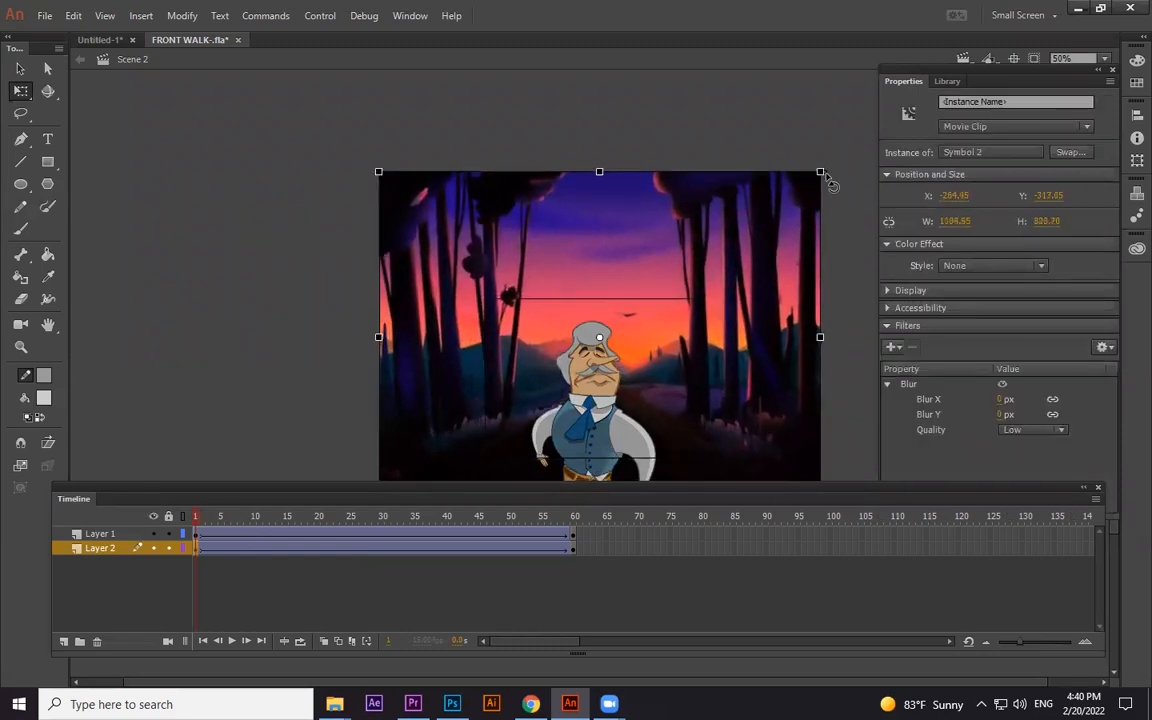
{"action": "left_click_drag", "start_coordinate": [224, 524], "coordinate": [600, 518]}
{"action": "left_click", "coordinate": [740, 367]}
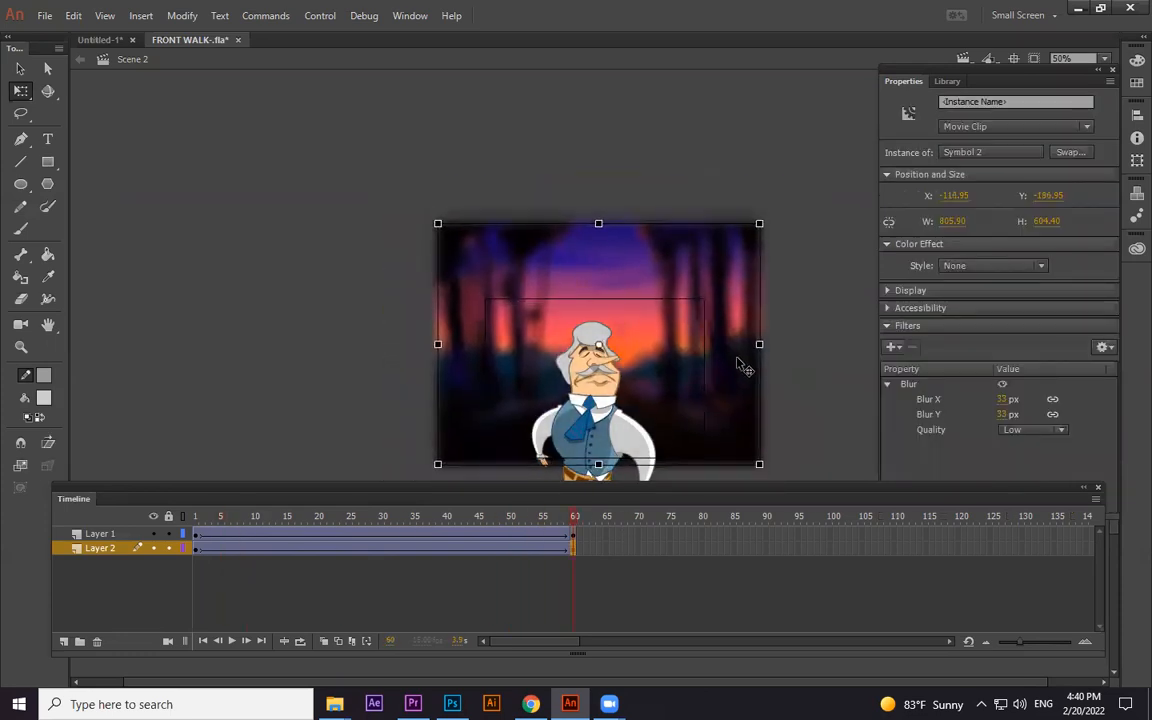
{"action": "left_click_drag", "start_coordinate": [553, 520], "coordinate": [48, 512]}
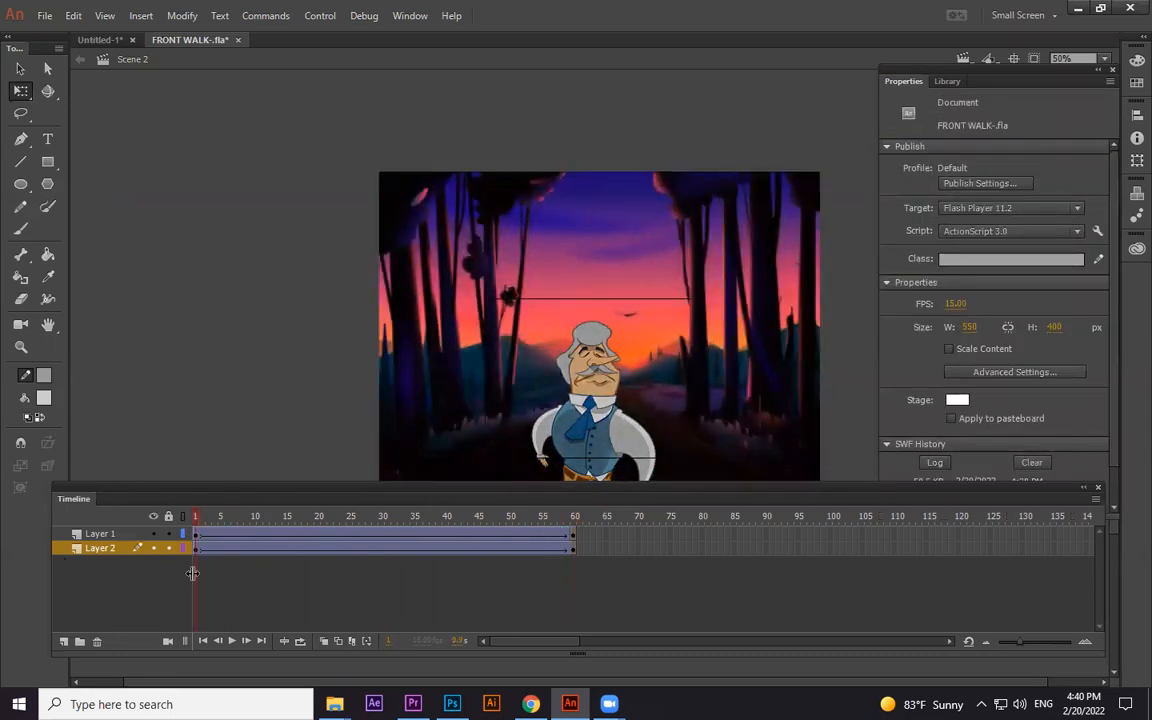
Add a Blur filter of about 6 px to the walking man at frame 1 and play the Scene 2 timeline
{"action": "left_click", "coordinate": [197, 535]}
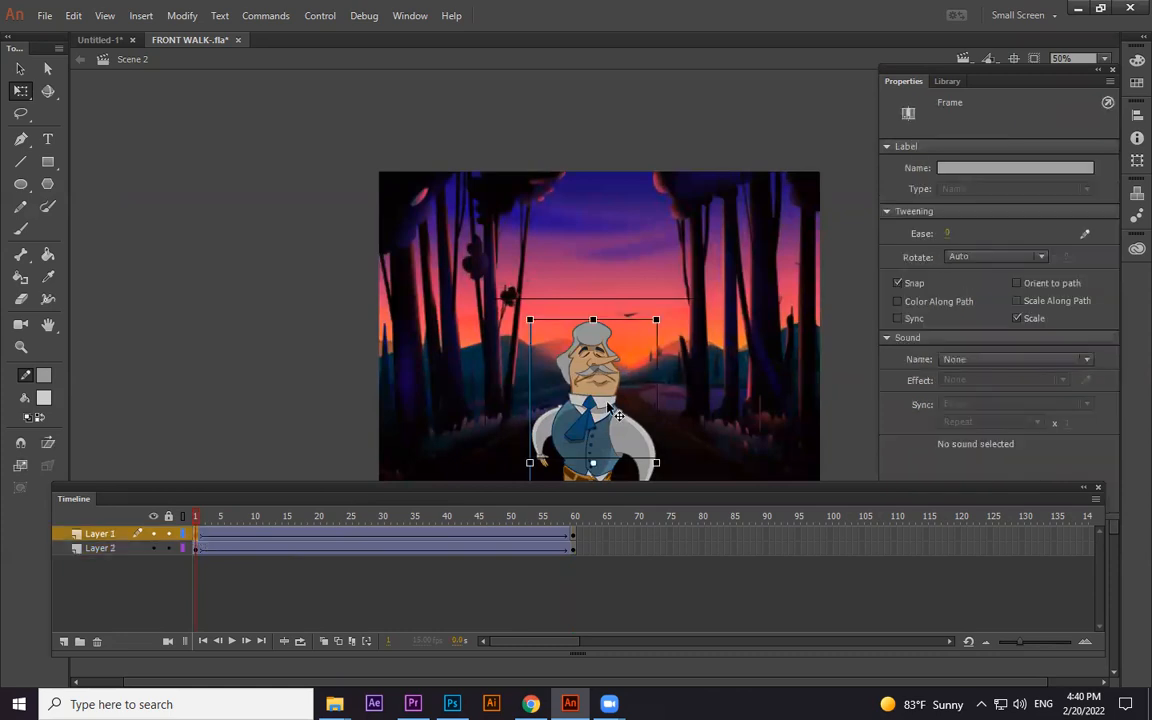
{"action": "left_click", "coordinate": [617, 413]}
{"action": "left_click", "coordinate": [906, 365]}
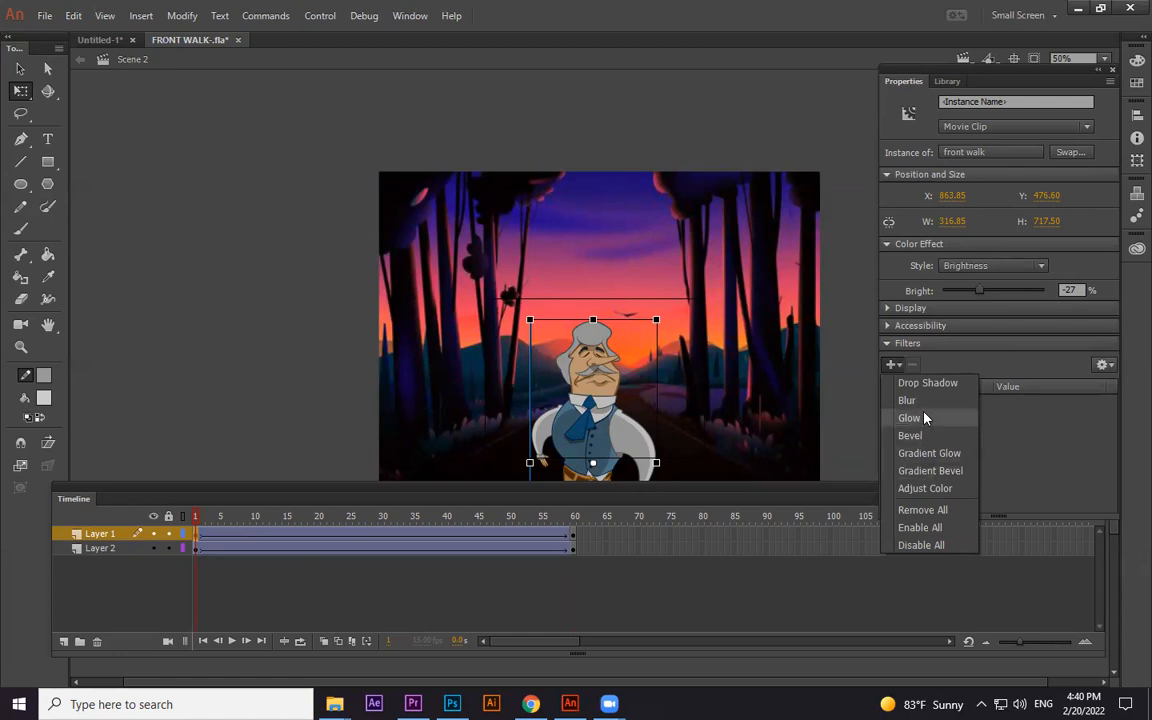
{"action": "left_click", "coordinate": [922, 403]}
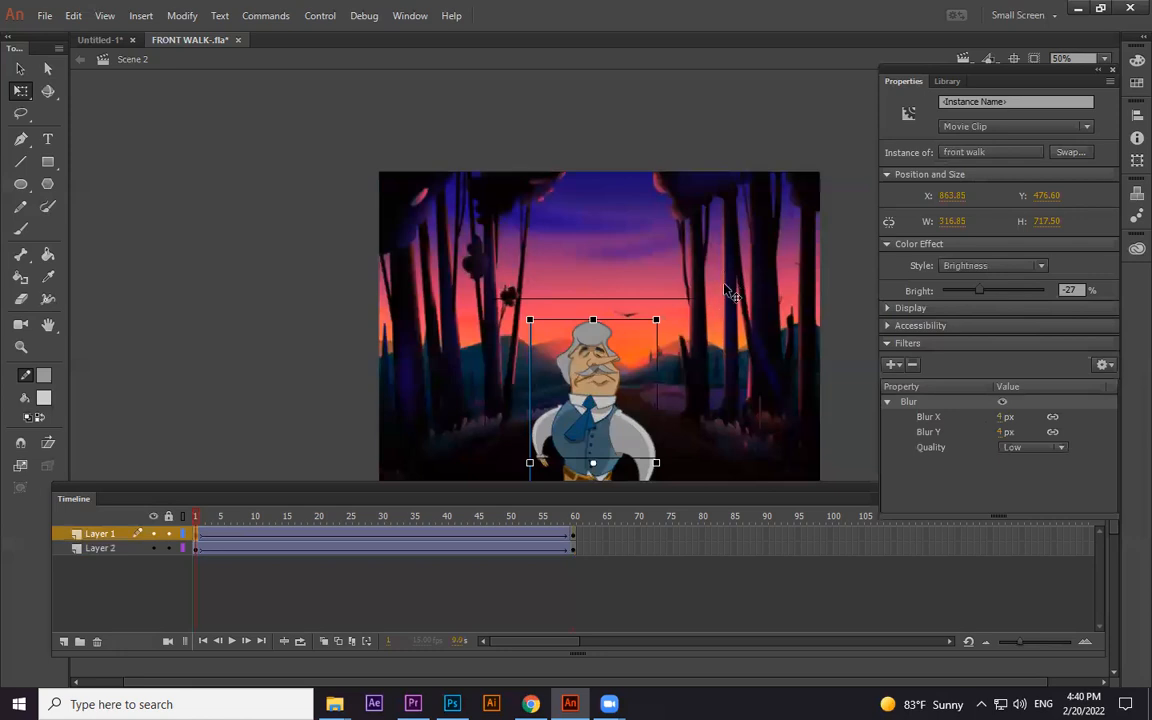
{"action": "left_click_drag", "start_coordinate": [993, 416], "coordinate": [1010, 416]}
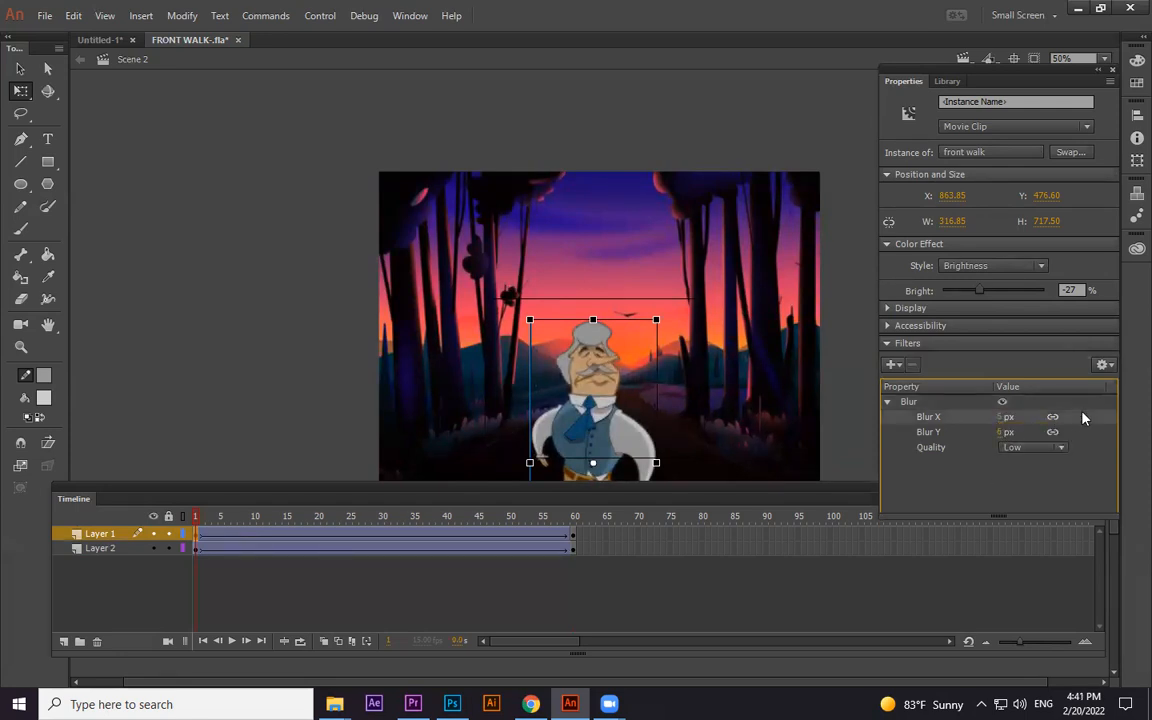
{"action": "left_click", "coordinate": [573, 537]}
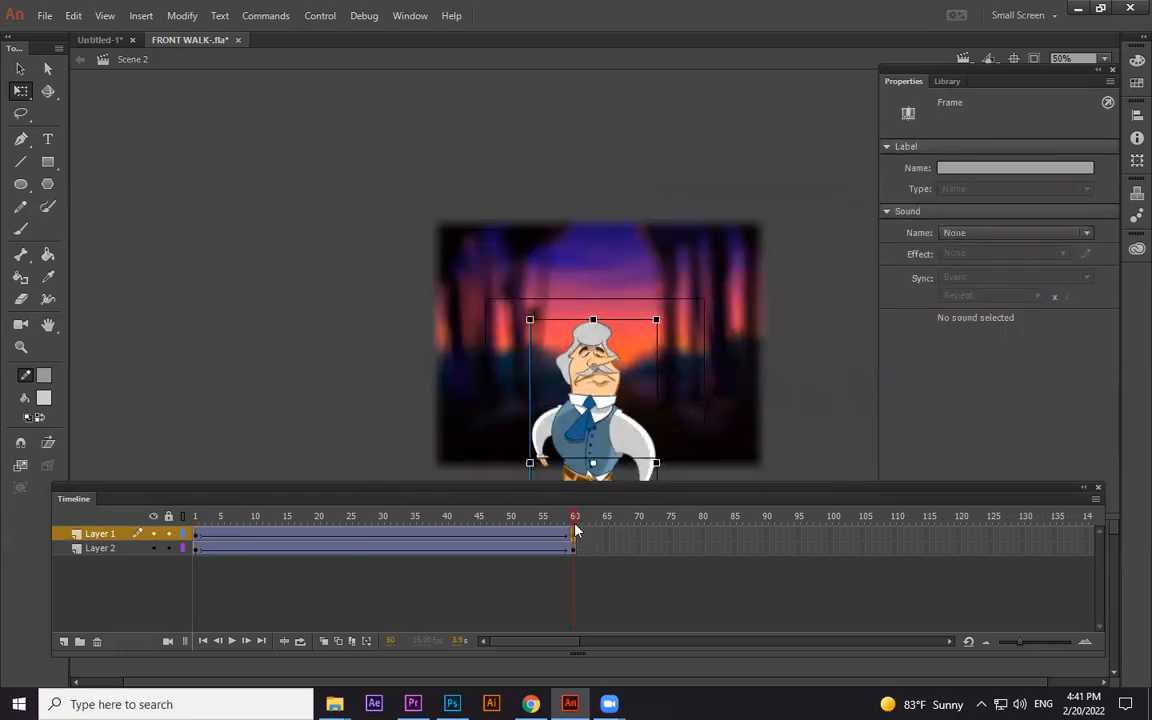
{"action": "left_click_drag", "start_coordinate": [575, 516], "coordinate": [150, 518]}
{"action": "key", "text": "Return"}
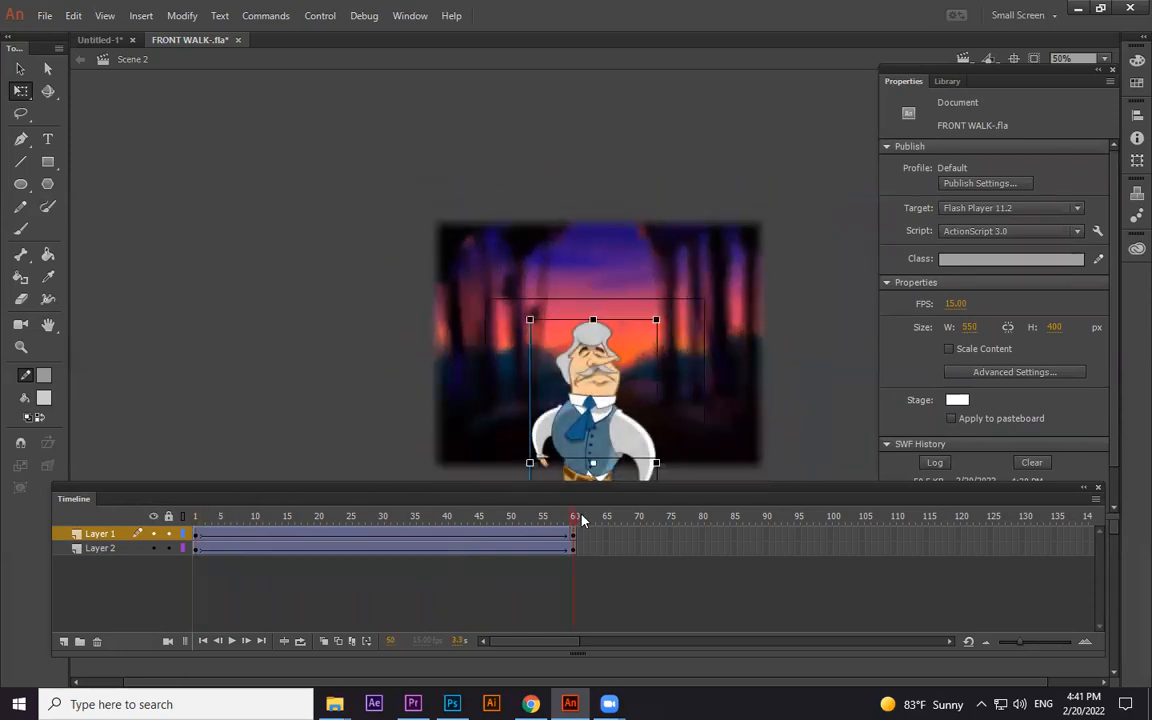
Extend both Scene 2 layers to frame 86 and test the movie
{"action": "left_click", "coordinate": [740, 548]}
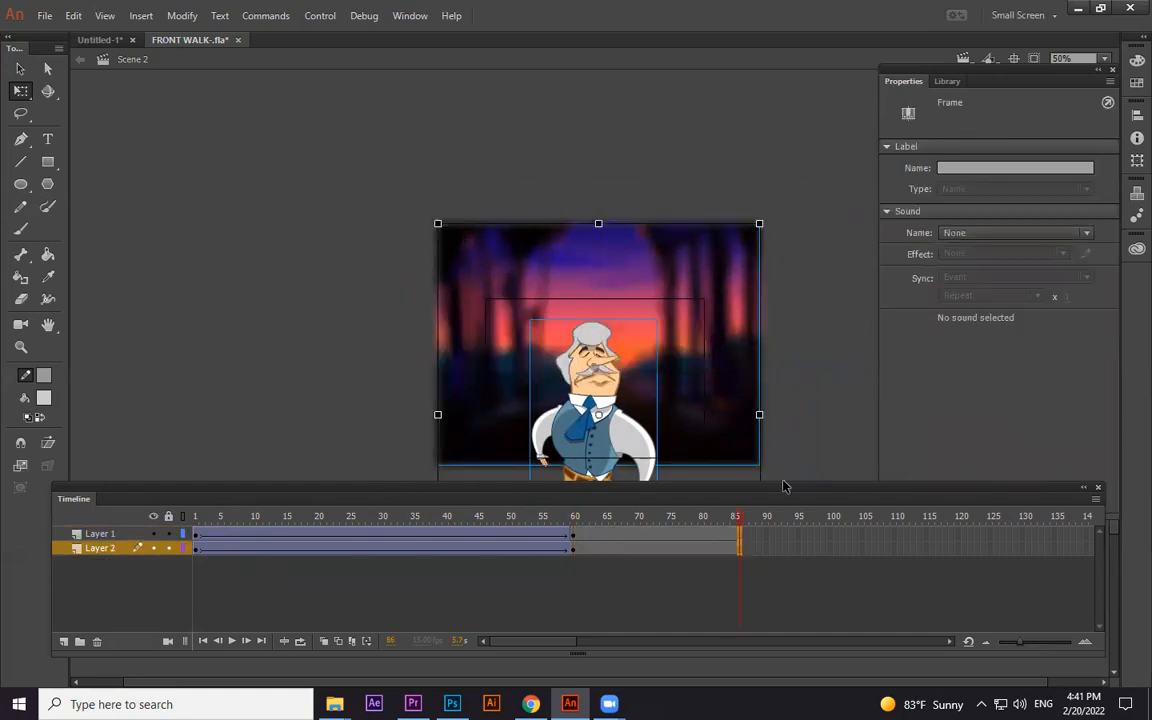
{"action": "key", "text": "ctrl+Return"}
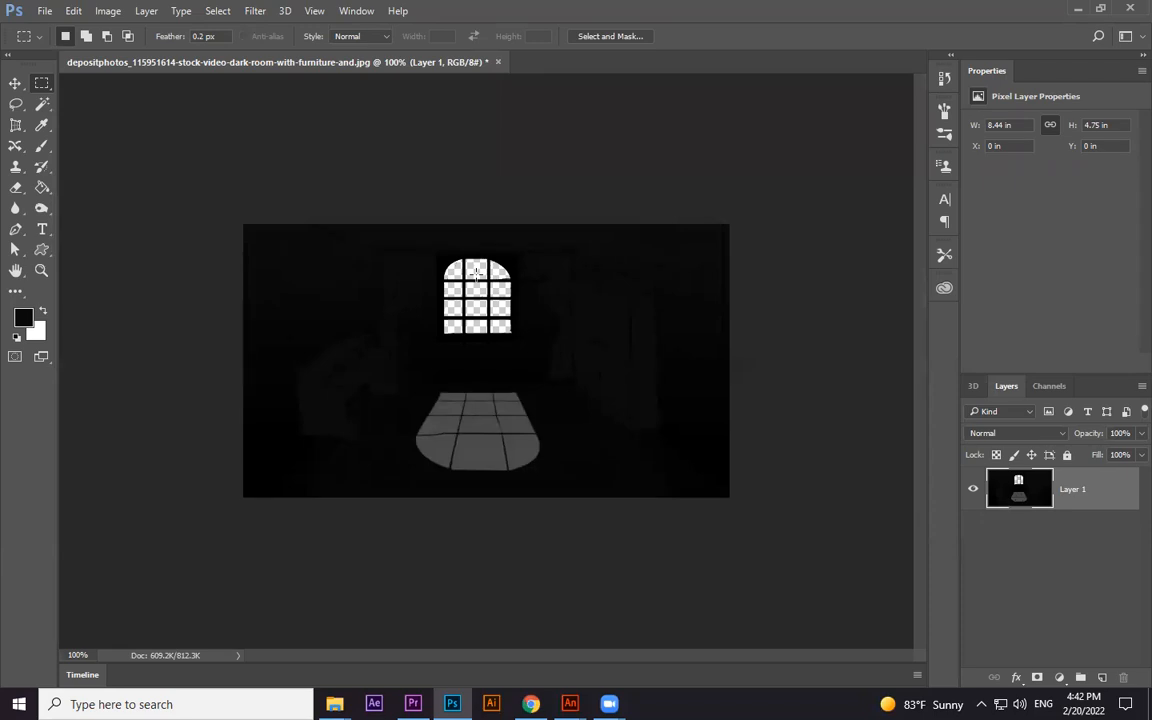
Switch back to Adobe Animate and close the movie test window
{"action": "left_click", "coordinate": [1075, 10]}
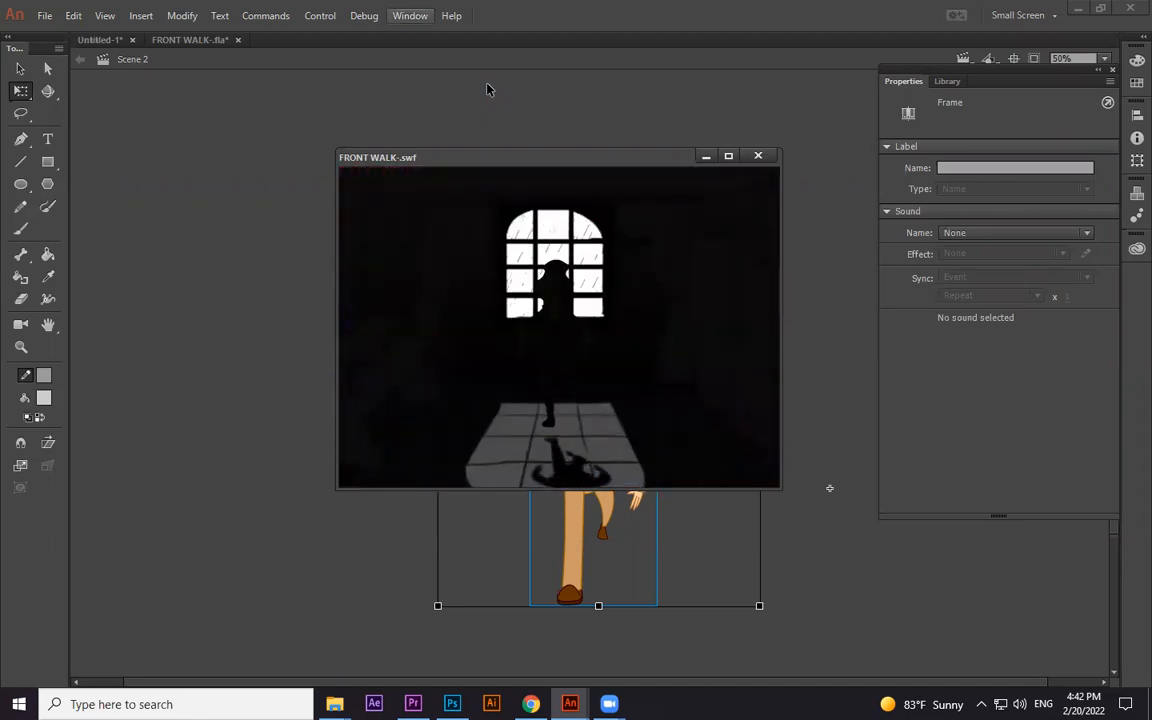
{"action": "left_click", "coordinate": [410, 15]}
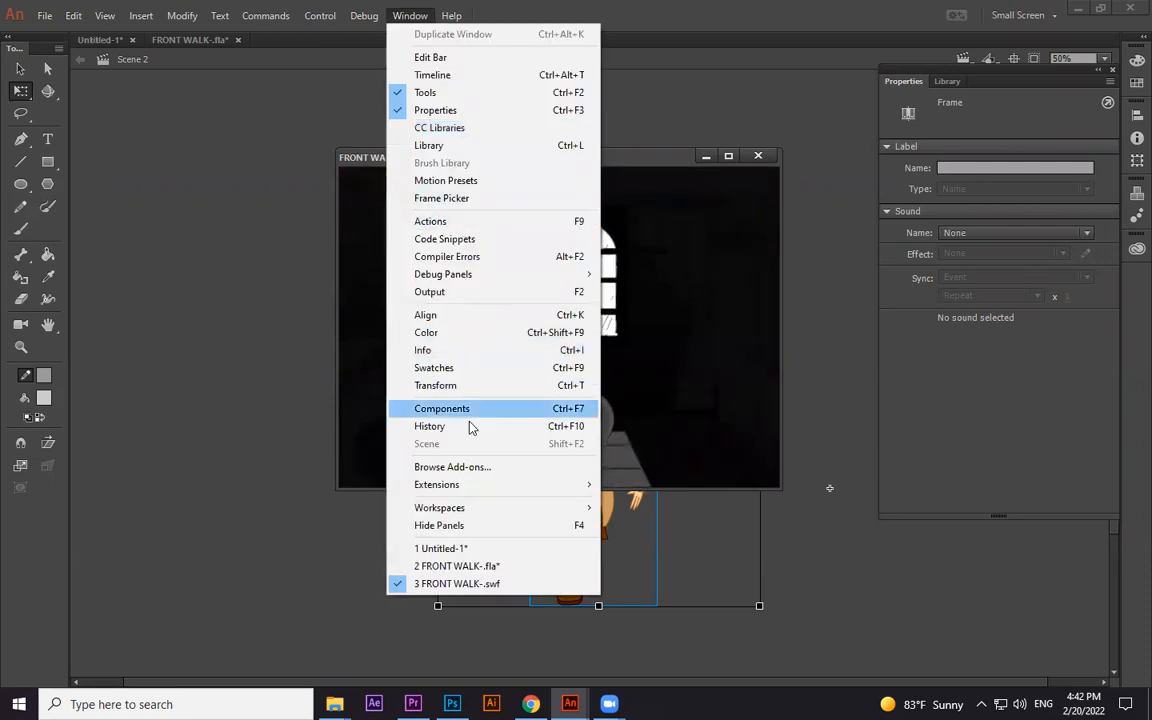
{"action": "left_click", "coordinate": [758, 155]}
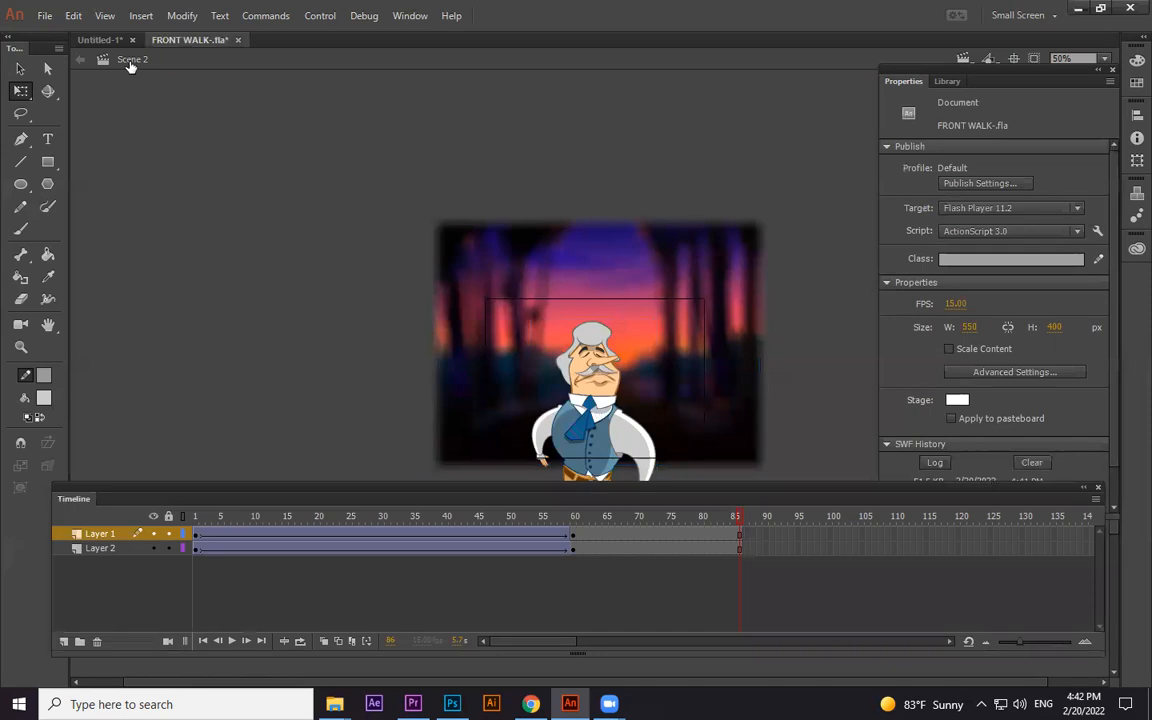
Bring up the list of scenes, view Scene 1 and Scene 2, and add a third scene
{"action": "left_click", "coordinate": [410, 15]}
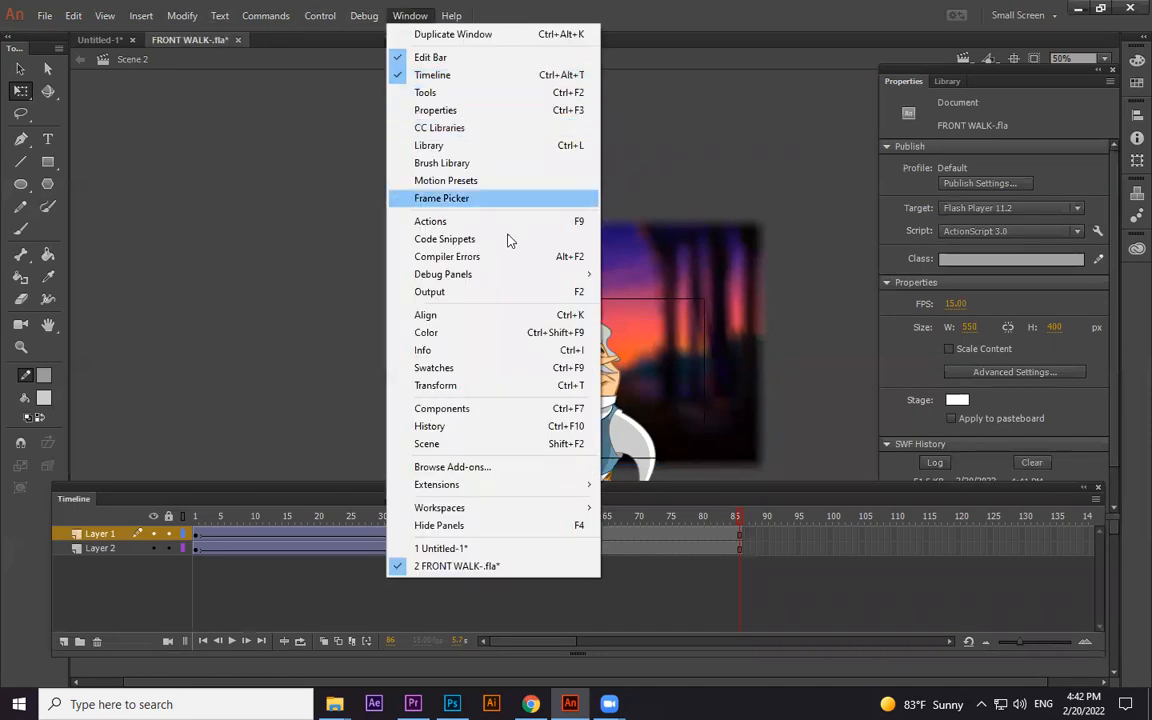
{"action": "left_click", "coordinate": [427, 443]}
{"action": "left_click", "coordinate": [845, 215]}
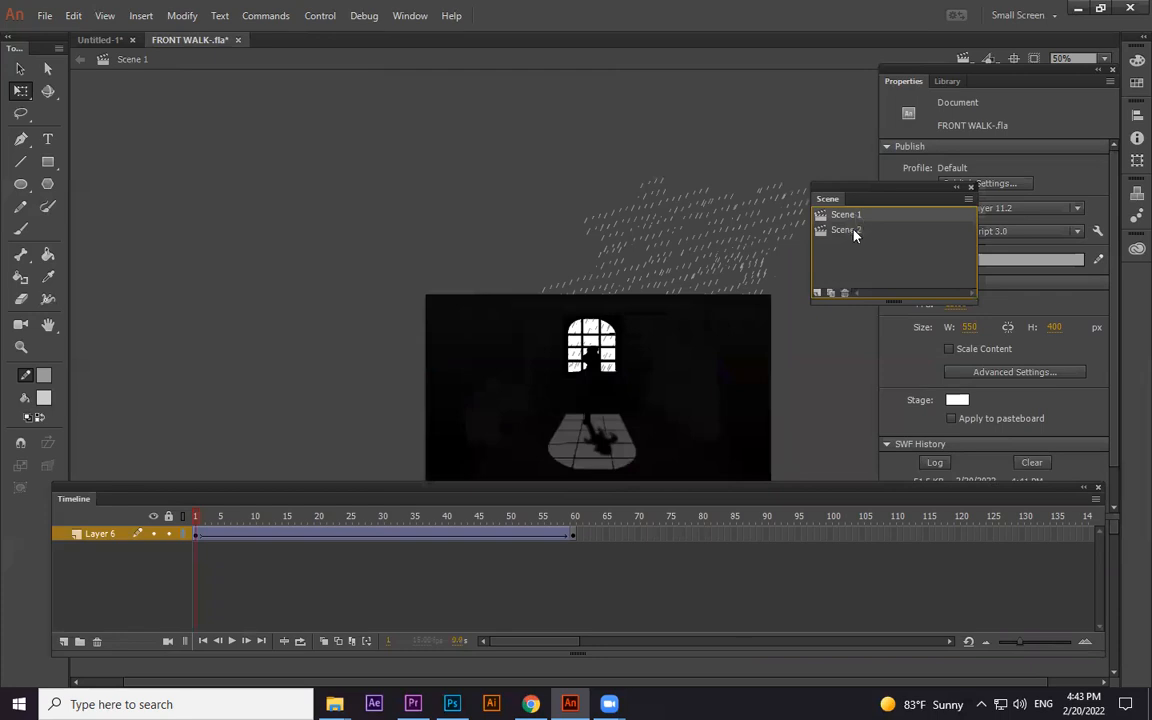
{"action": "left_click", "coordinate": [846, 231]}
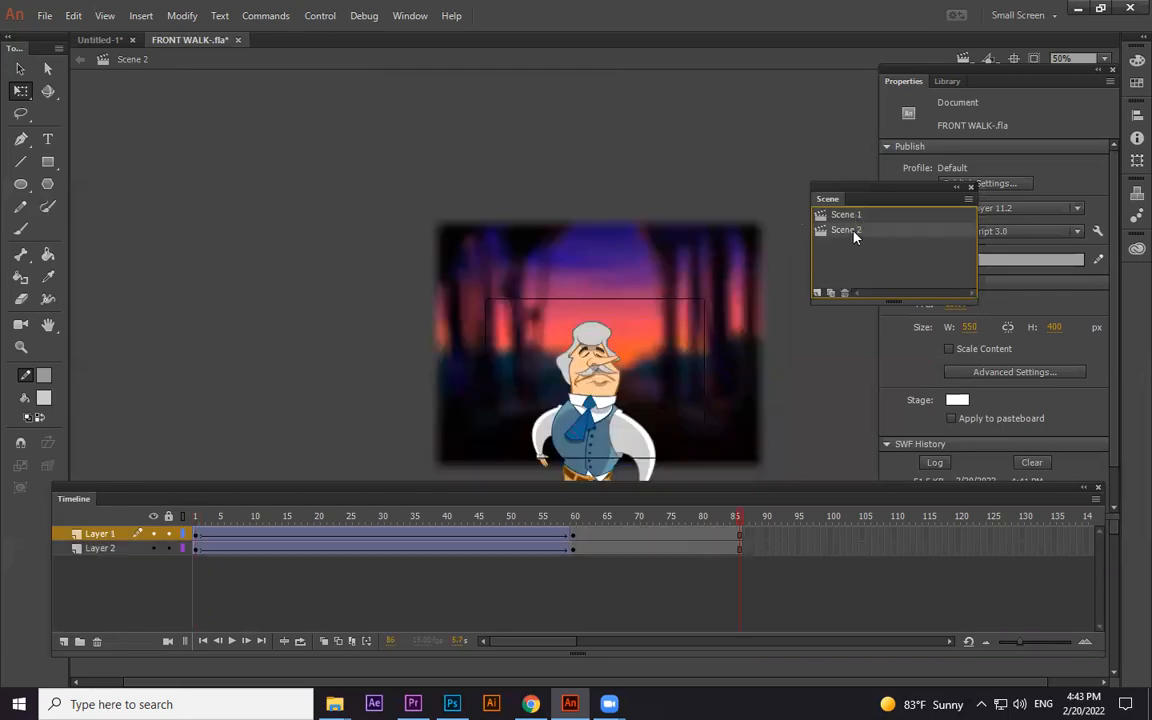
{"action": "left_click", "coordinate": [818, 294]}
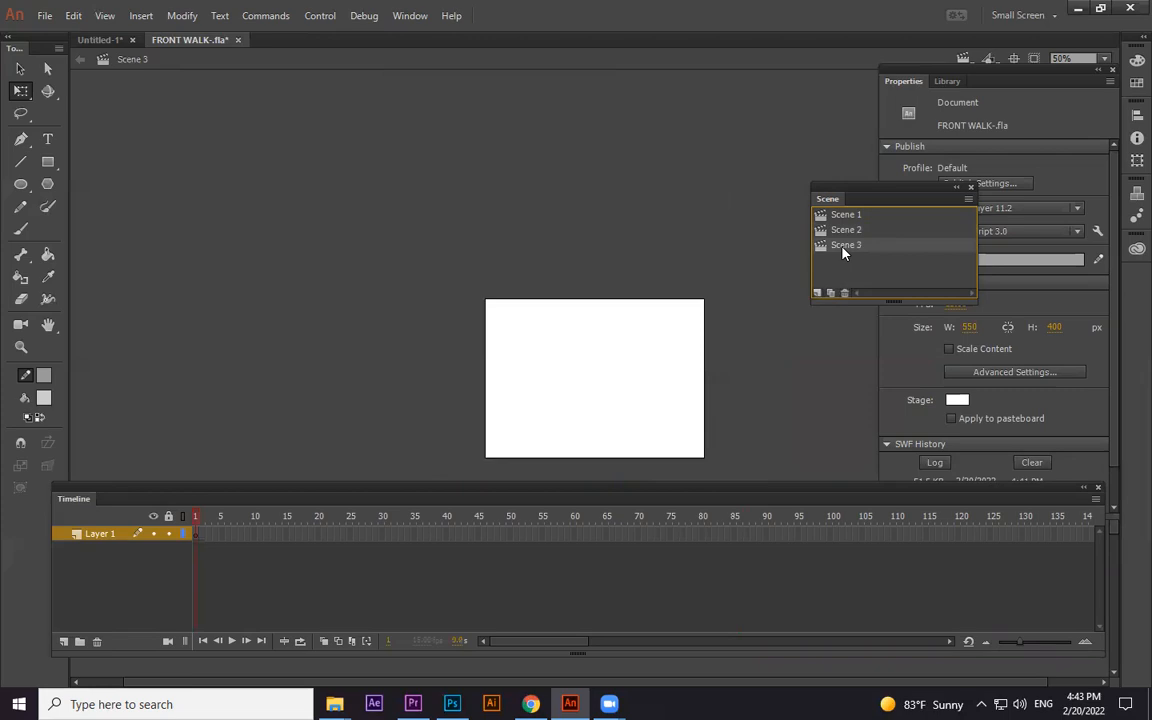
Add the static text "TITLE" near the middle of the new scene's stage and colour it bright blue
{"action": "key", "text": "t"}
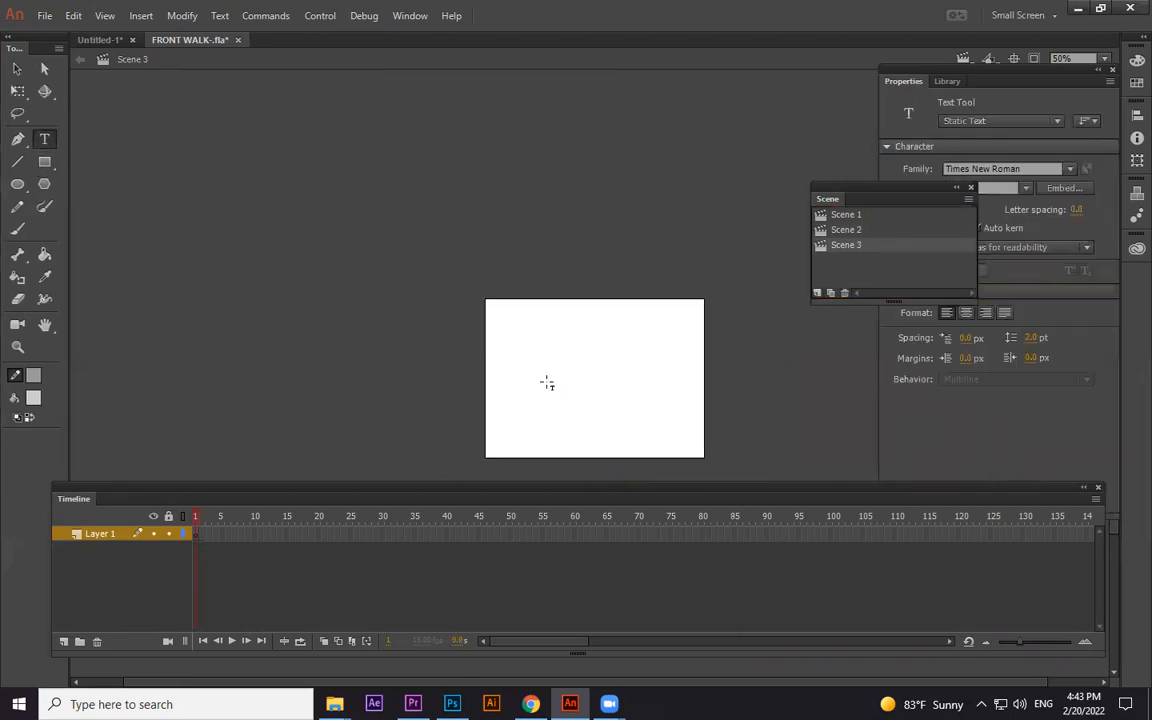
{"action": "left_click", "coordinate": [547, 356]}
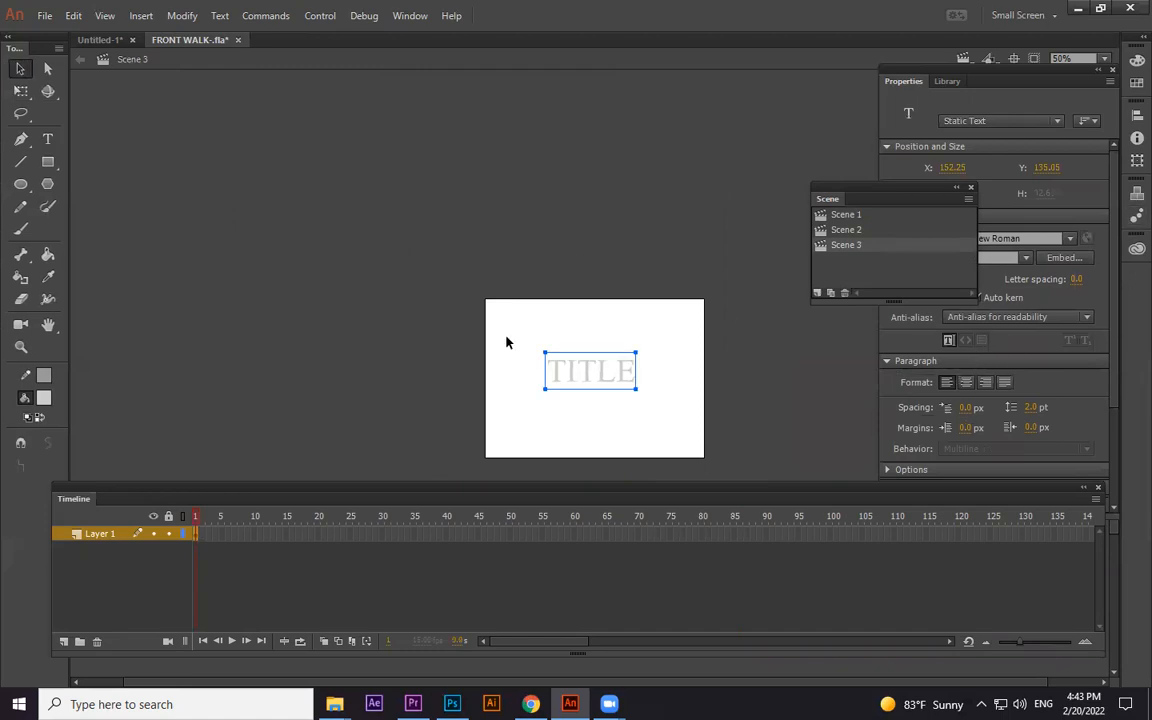
{"action": "double_click", "coordinate": [605, 370]}
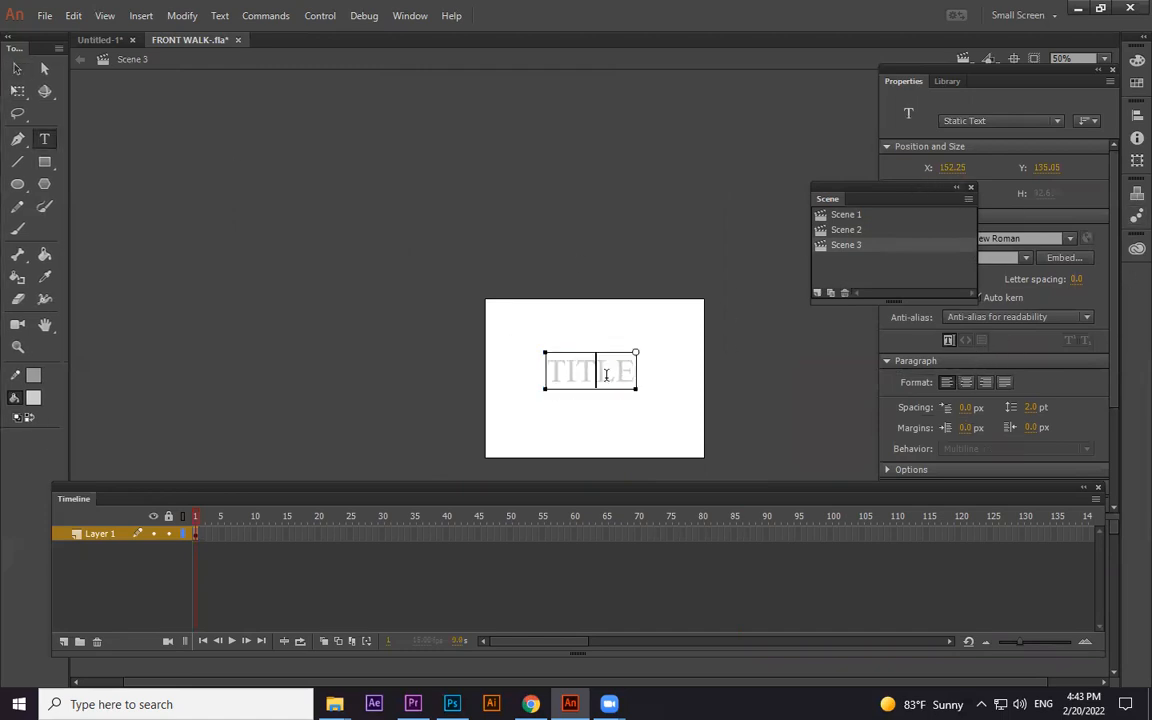
{"action": "left_click_drag", "start_coordinate": [914, 187], "coordinate": [796, 153]}
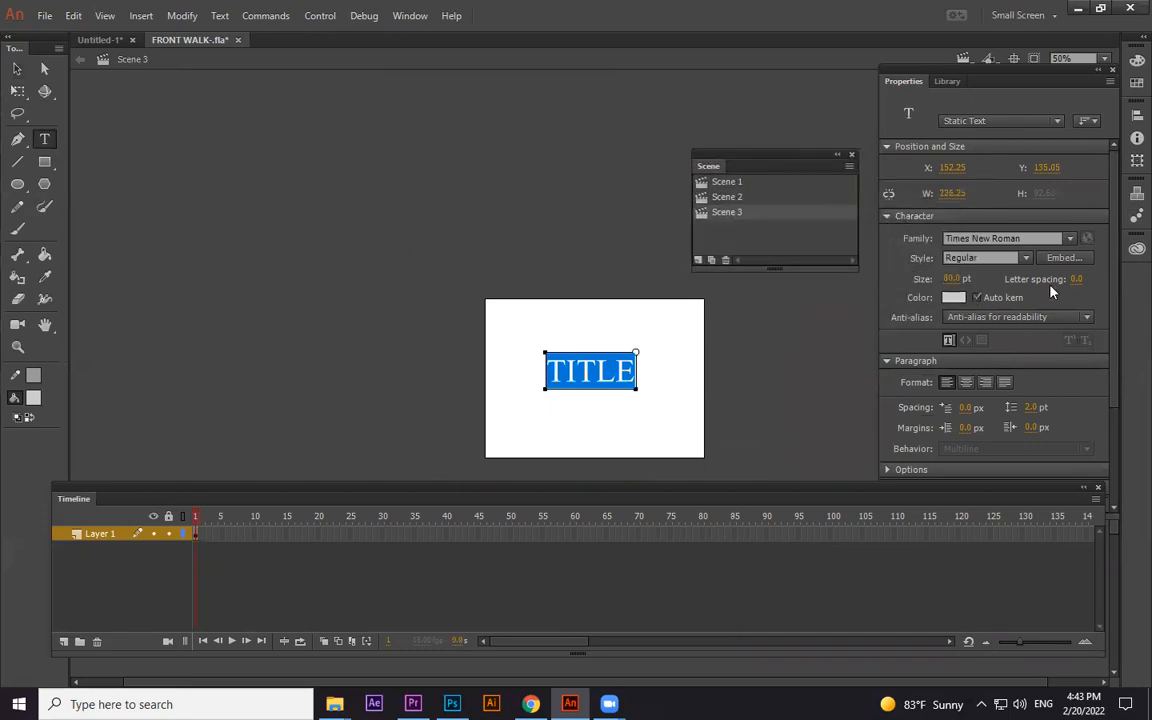
{"action": "left_click", "coordinate": [953, 298]}
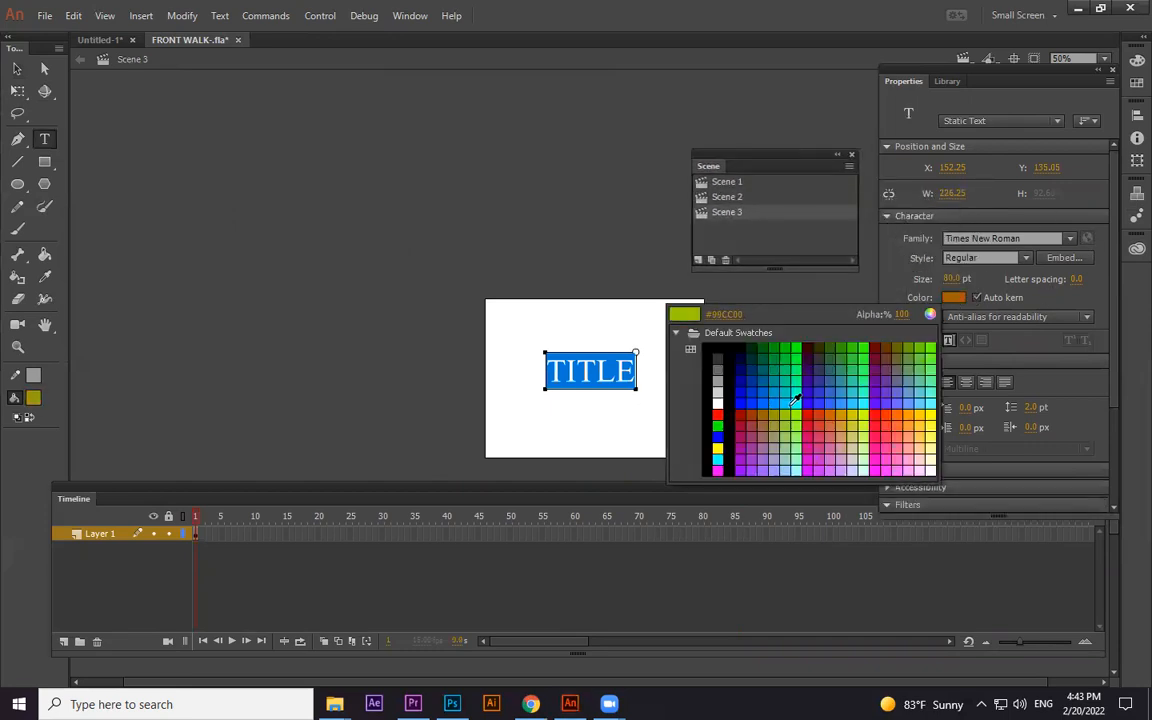
{"action": "left_click", "coordinate": [541, 338]}
{"action": "left_click", "coordinate": [17, 70]}
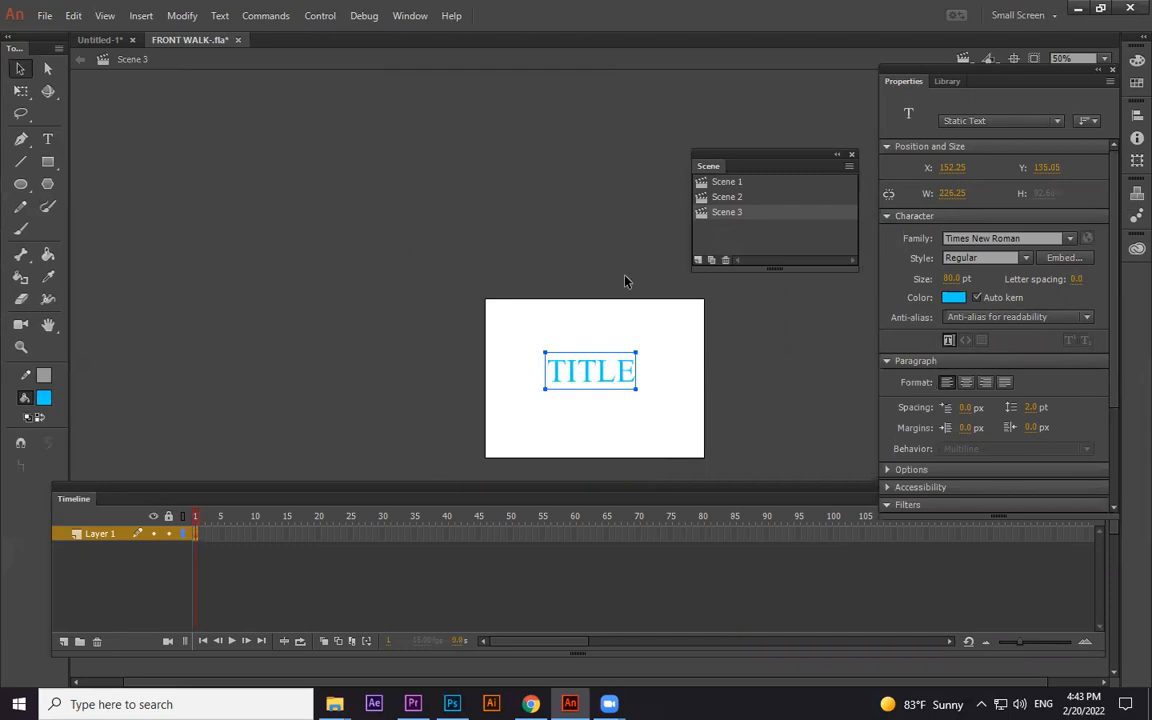
{"action": "left_click", "coordinate": [624, 279]}
Move Scene 3 ahead of Scene 1 in the scene order and rename it title1
{"action": "left_click", "coordinate": [733, 212]}
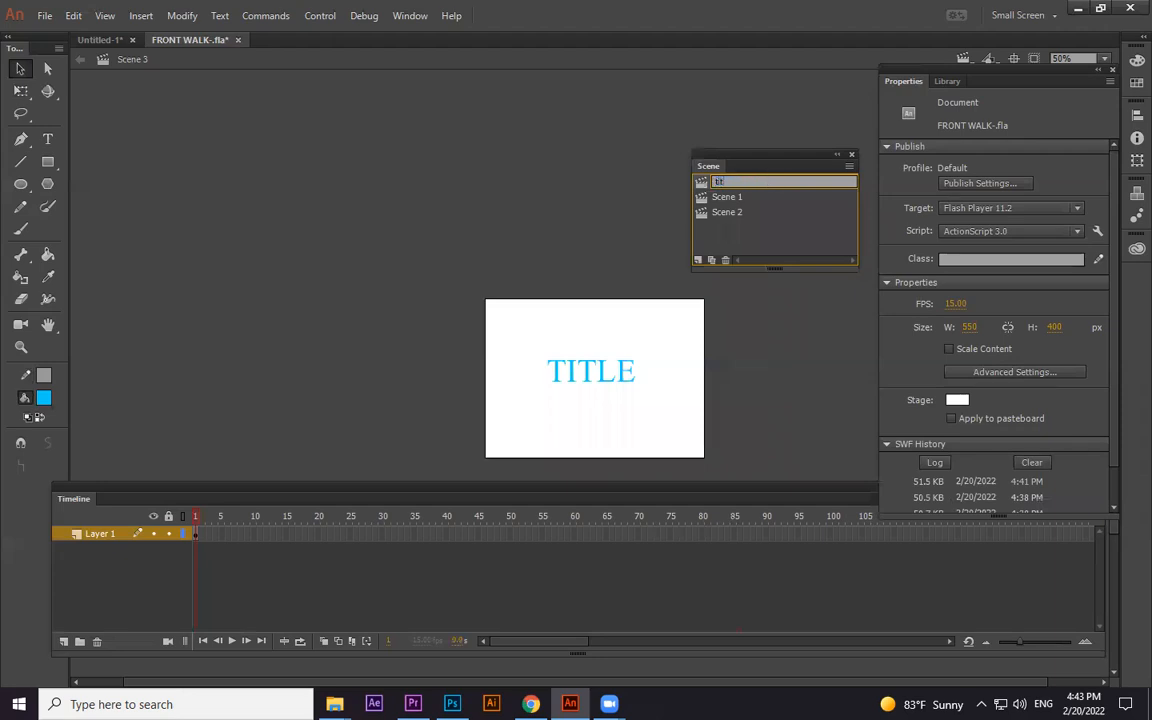
{"action": "type", "text": "1"}
{"action": "key", "text": "Return"}
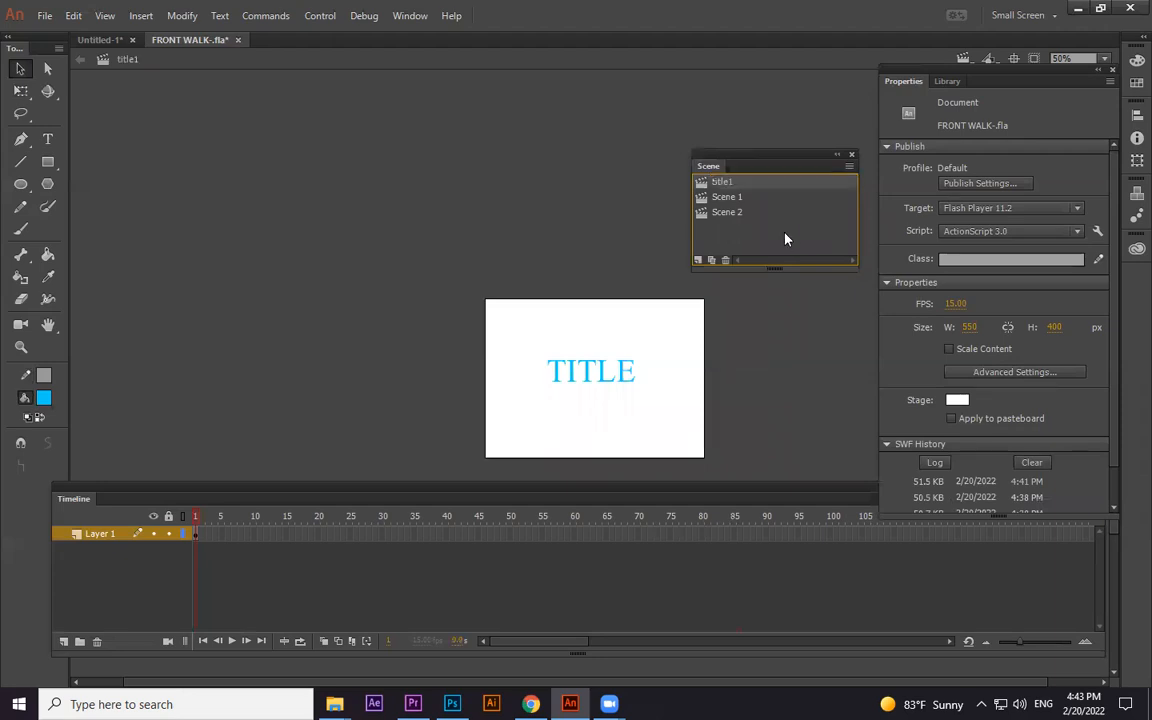
Extend the title layer to frame 46 with a classic tween that enlarges the text to about 318 by 130 px at the last frame
{"action": "left_click", "coordinate": [487, 535]}
{"action": "key", "text": "F5"}
{"action": "right_click", "coordinate": [455, 538]}
{"action": "left_click", "coordinate": [520, 116]}
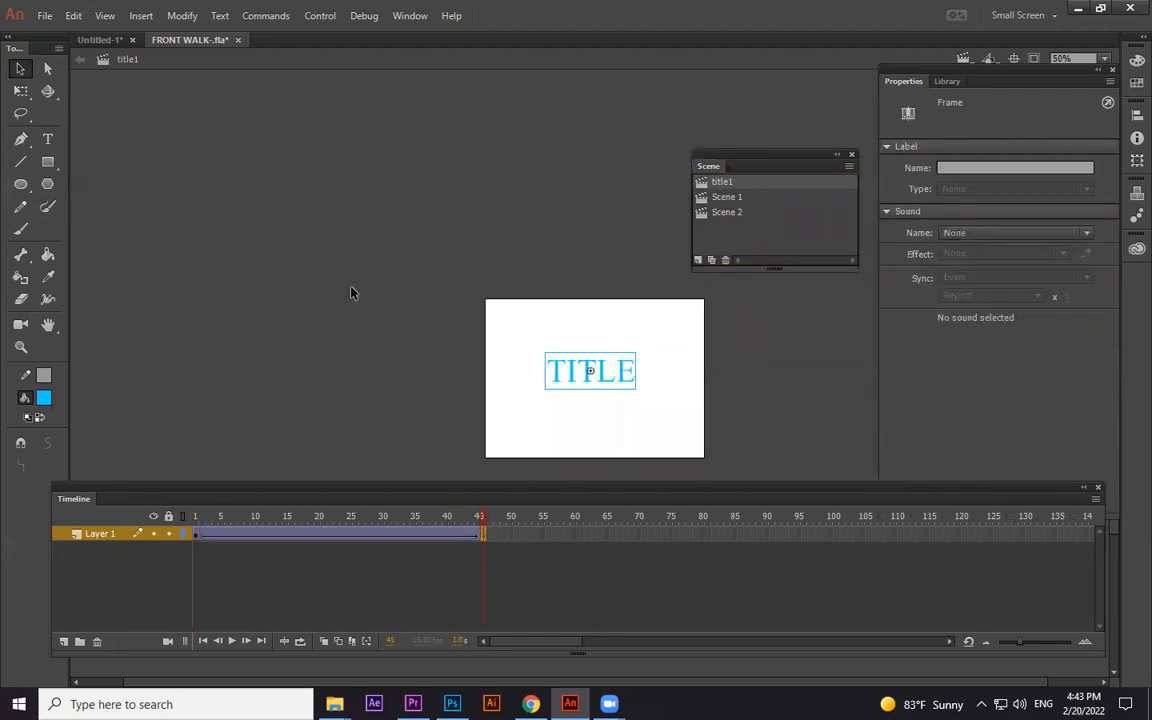
{"action": "left_click", "coordinate": [20, 90]}
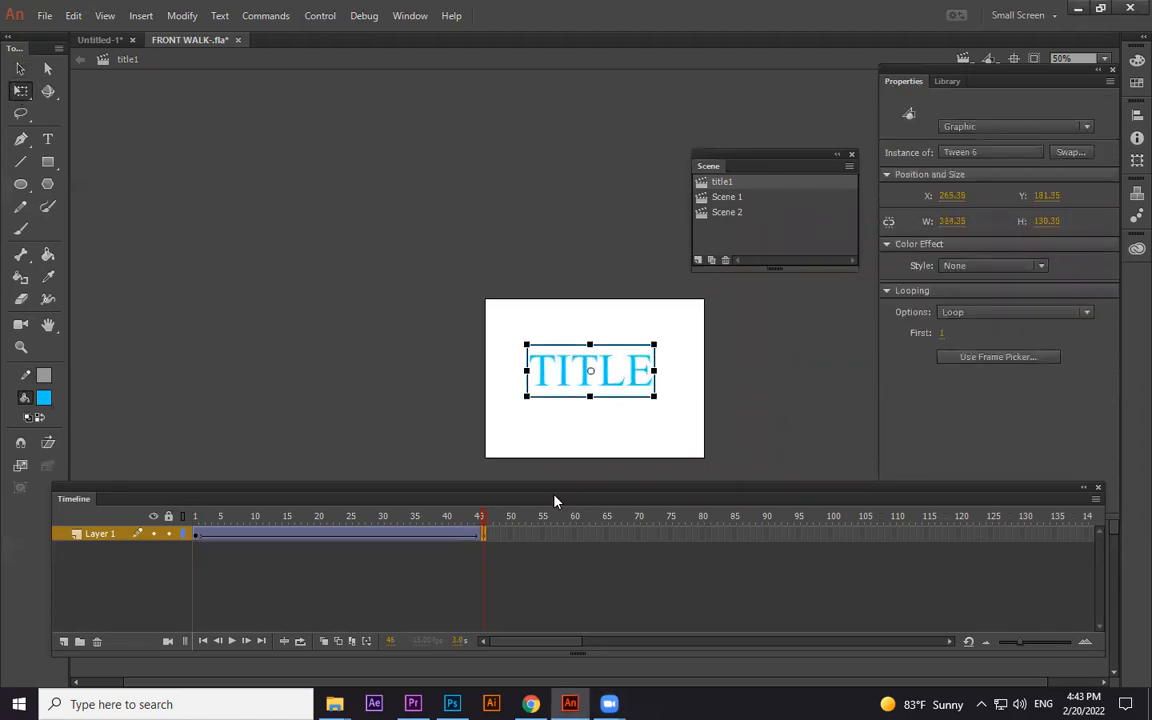
Test the movie with the title scene included, close the preview, and deselect the title
{"action": "key", "text": "ctrl+Return"}
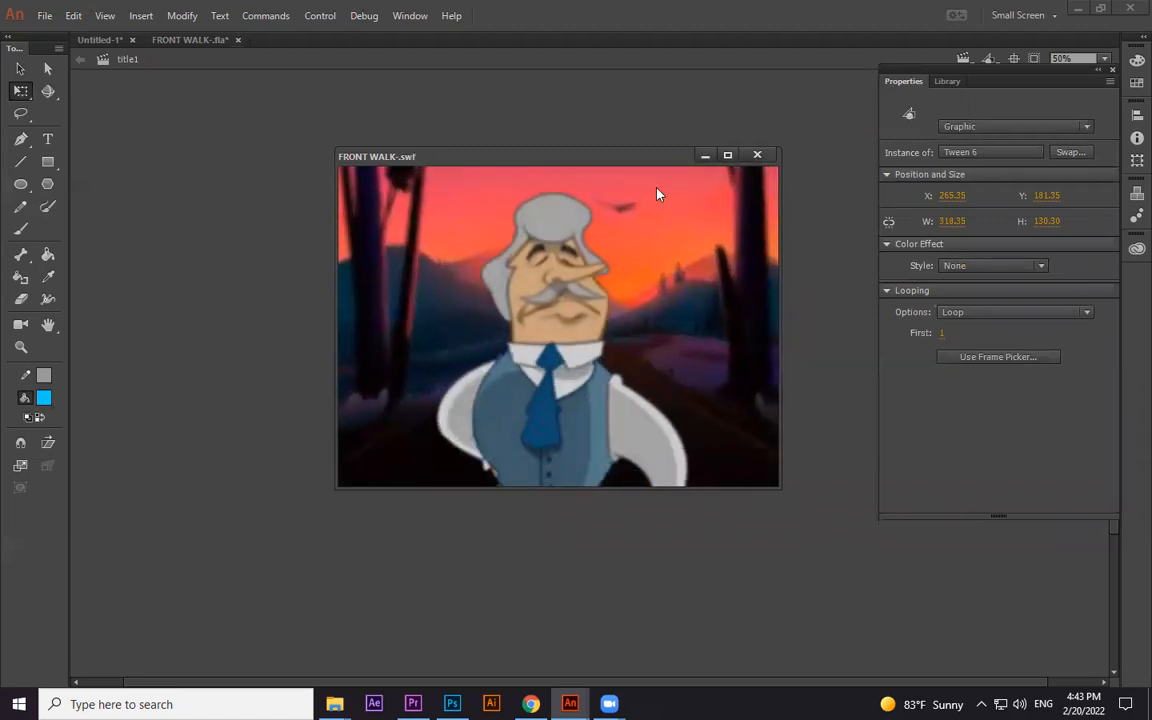
{"action": "left_click", "coordinate": [757, 156]}
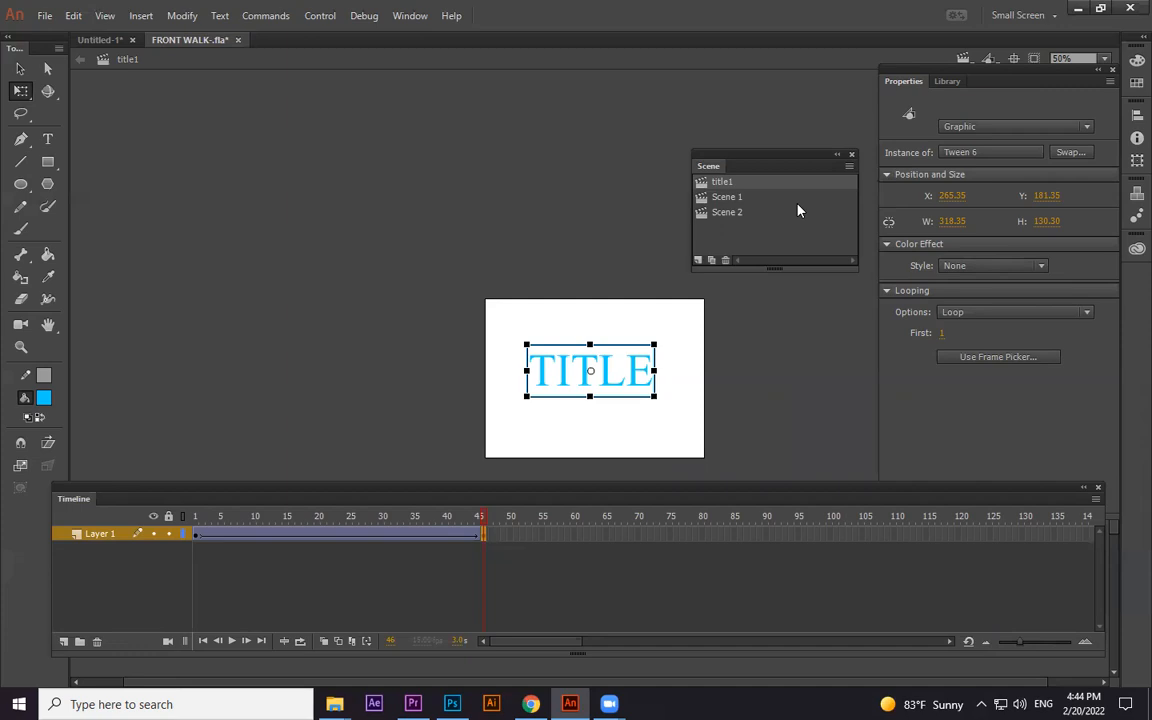
{"action": "left_click", "coordinate": [532, 445]}
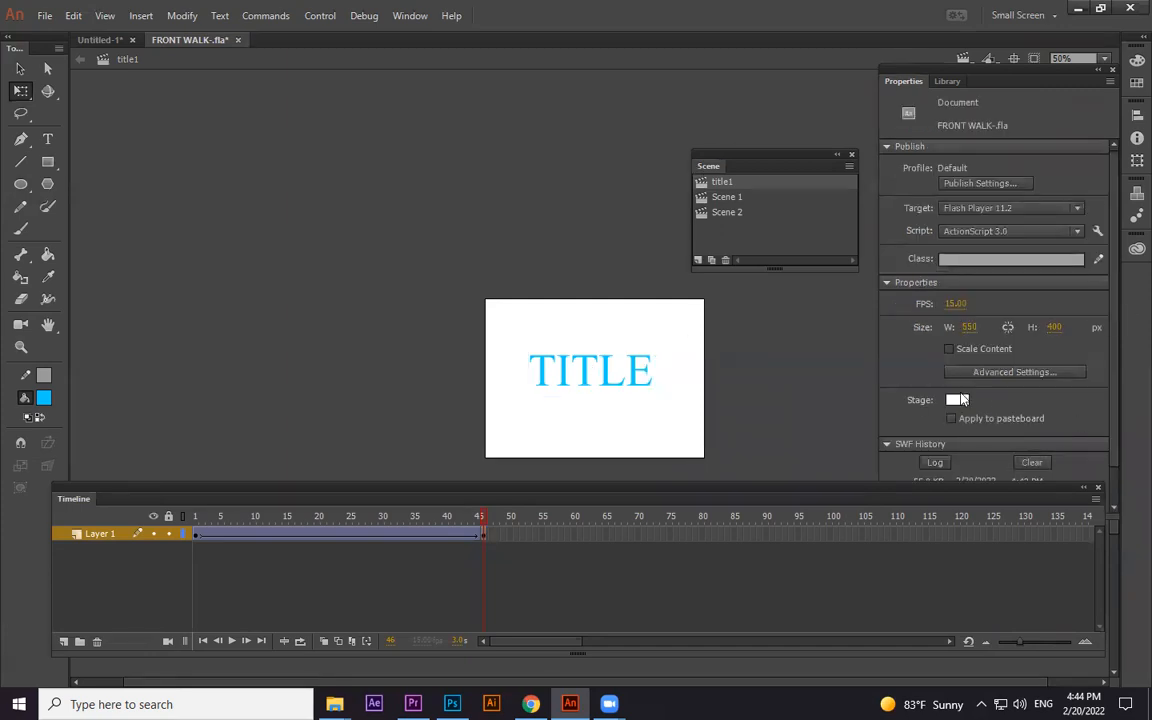